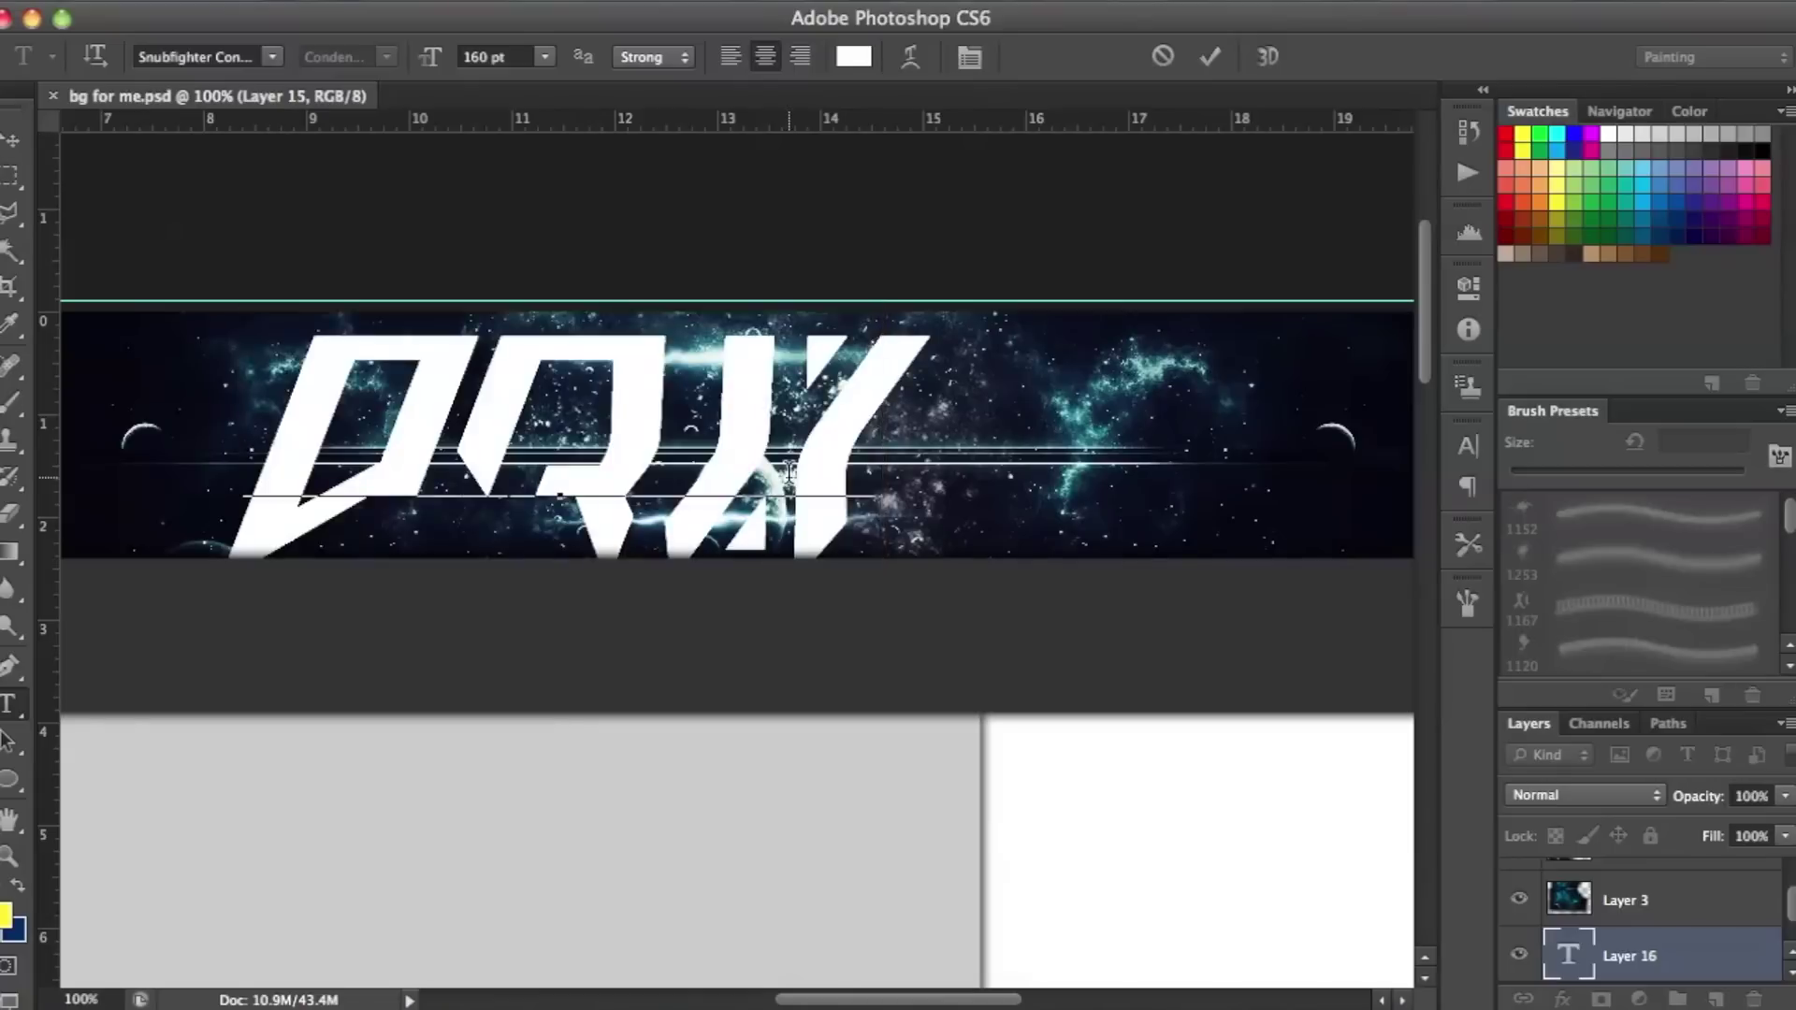
Set the white banner text's size to 90 pt and centre it over the space banner.
{"action": "left_click_drag", "start_coordinate": [509, 57], "coordinate": [454, 57]}
{"action": "type", "text": "60"}
{"action": "key", "text": "BackSpace"}
{"action": "key", "text": "BackSpace"}
{"action": "type", "text": "90"}
{"action": "key", "text": "Return"}
{"action": "left_click_drag", "start_coordinate": [600, 605], "coordinate": [758, 588]}
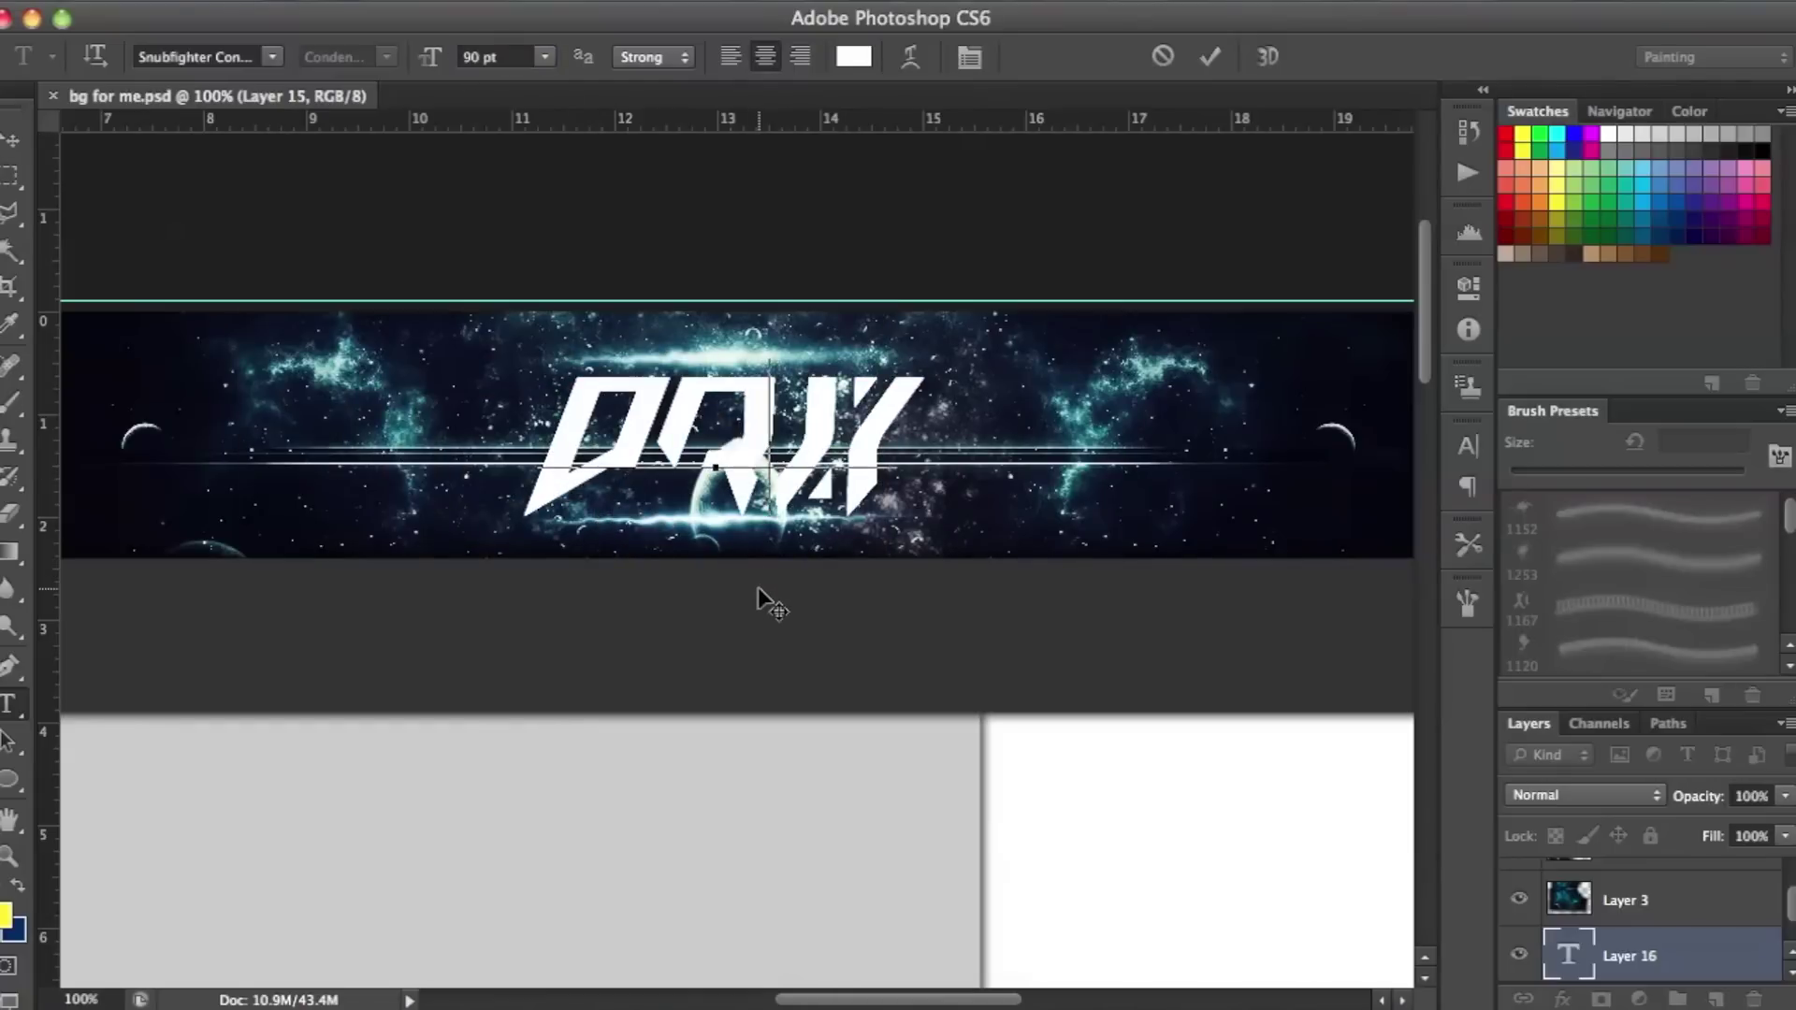
Commit the text and create a new 1280 × 720 pixel document at 300 pixels/inch with a white background.
{"action": "left_click", "coordinate": [1614, 959]}
{"action": "right_click", "coordinate": [1632, 950]}
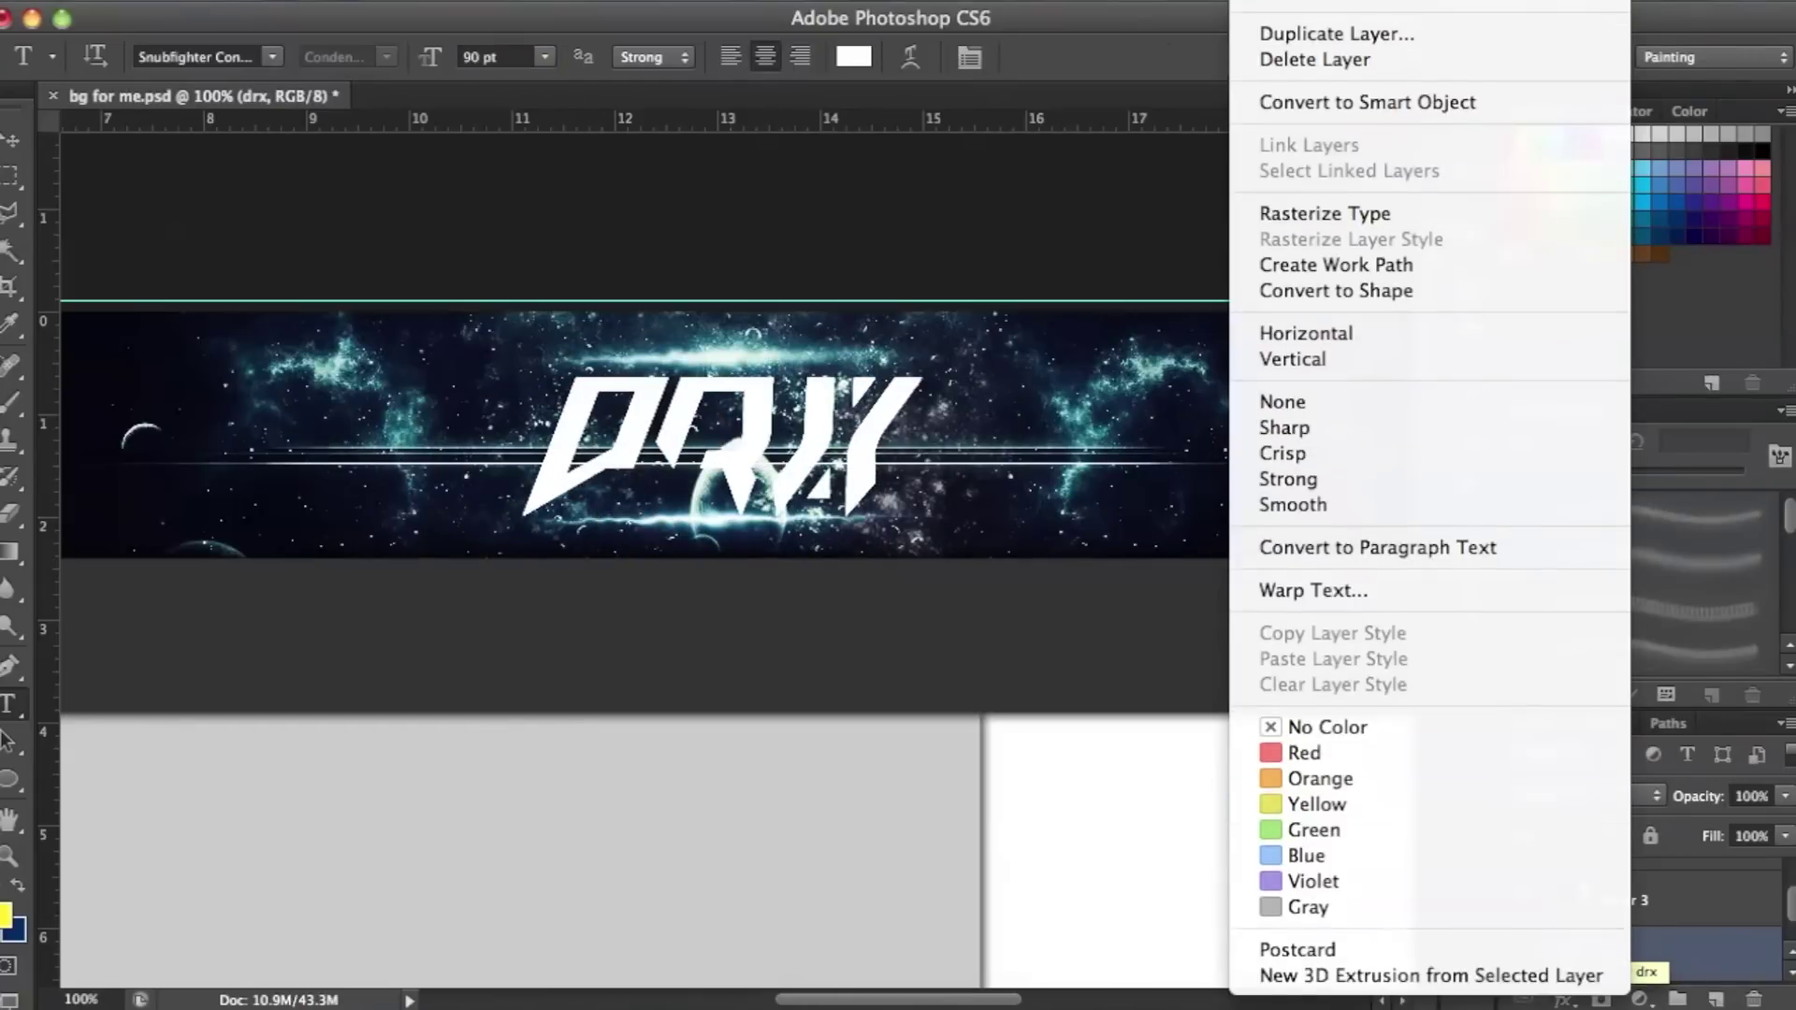
{"action": "left_click", "coordinate": [1281, 289]}
{"action": "left_click", "coordinate": [1110, 368]}
{"action": "left_click", "coordinate": [198, 4]}
{"action": "left_click", "coordinate": [198, 20]}
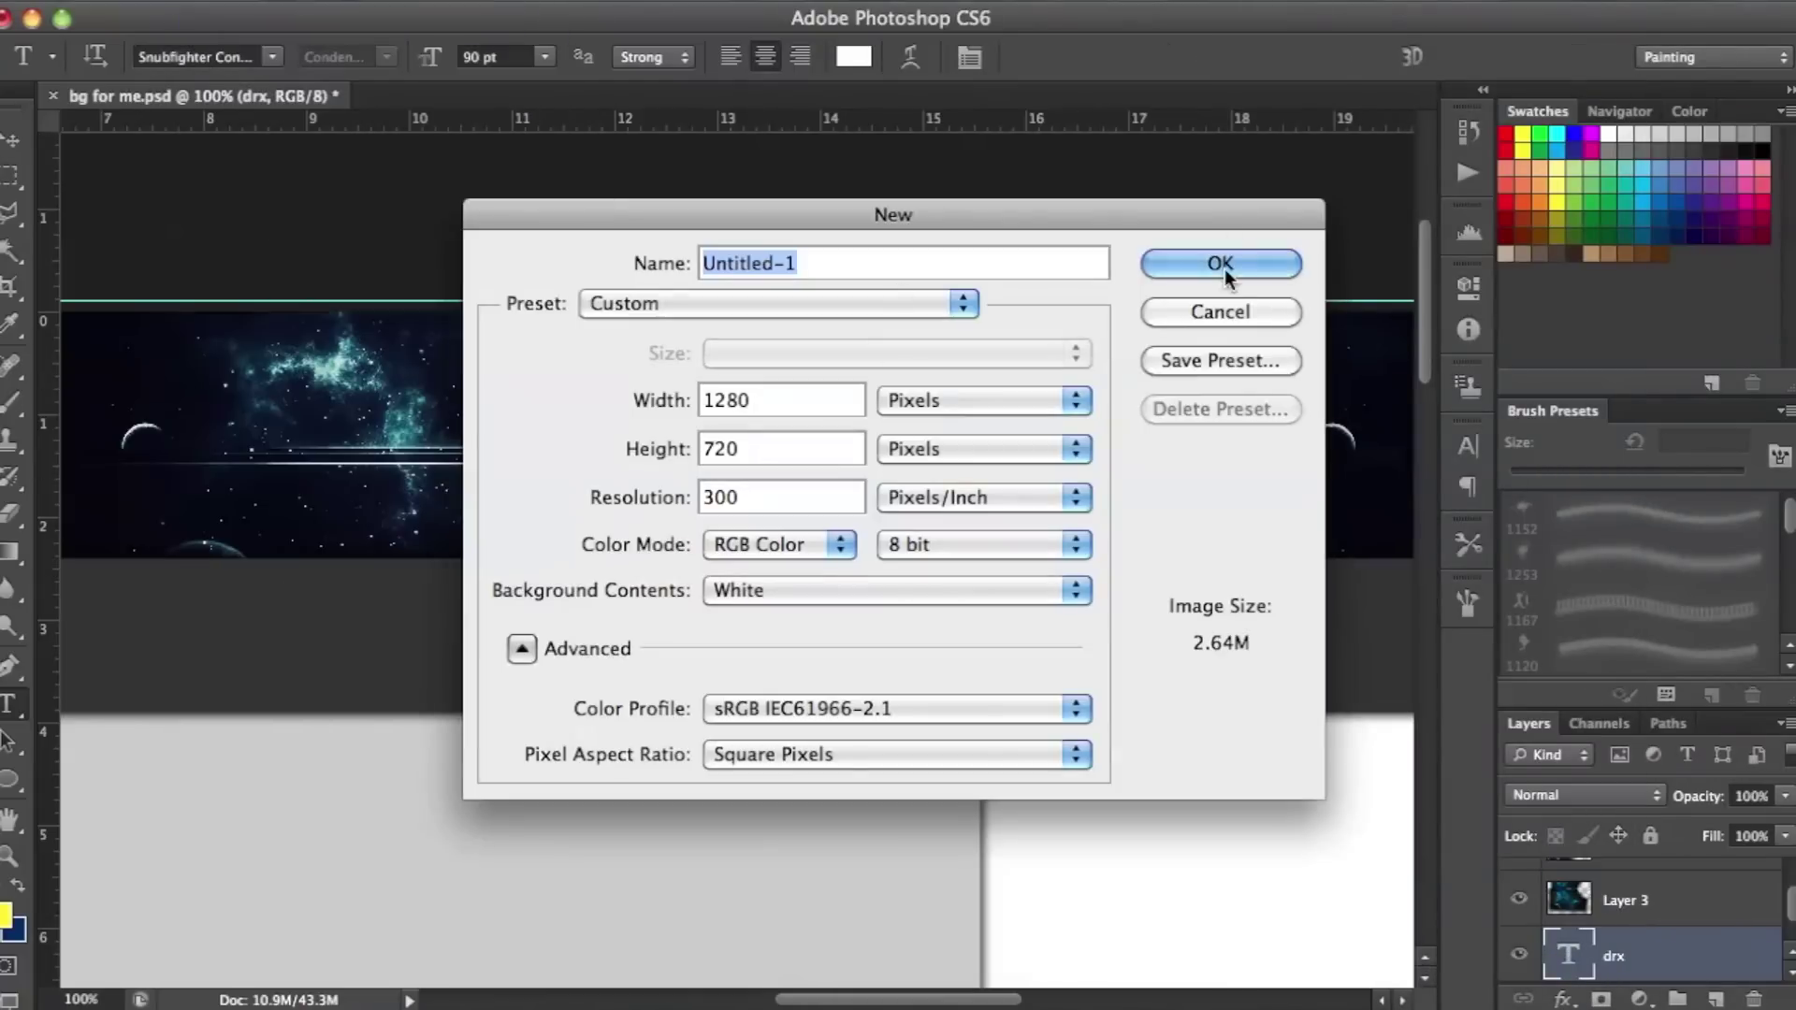
{"action": "left_click", "coordinate": [1219, 266]}
Delete the new document's background layer and place a white "drx" text on the transparent canvas.
{"action": "double_click", "coordinate": [1632, 926]}
{"action": "key", "text": "Escape"}
{"action": "left_click_drag", "start_coordinate": [1631, 926], "coordinate": [1754, 999]}
{"action": "left_click", "coordinate": [861, 580]}
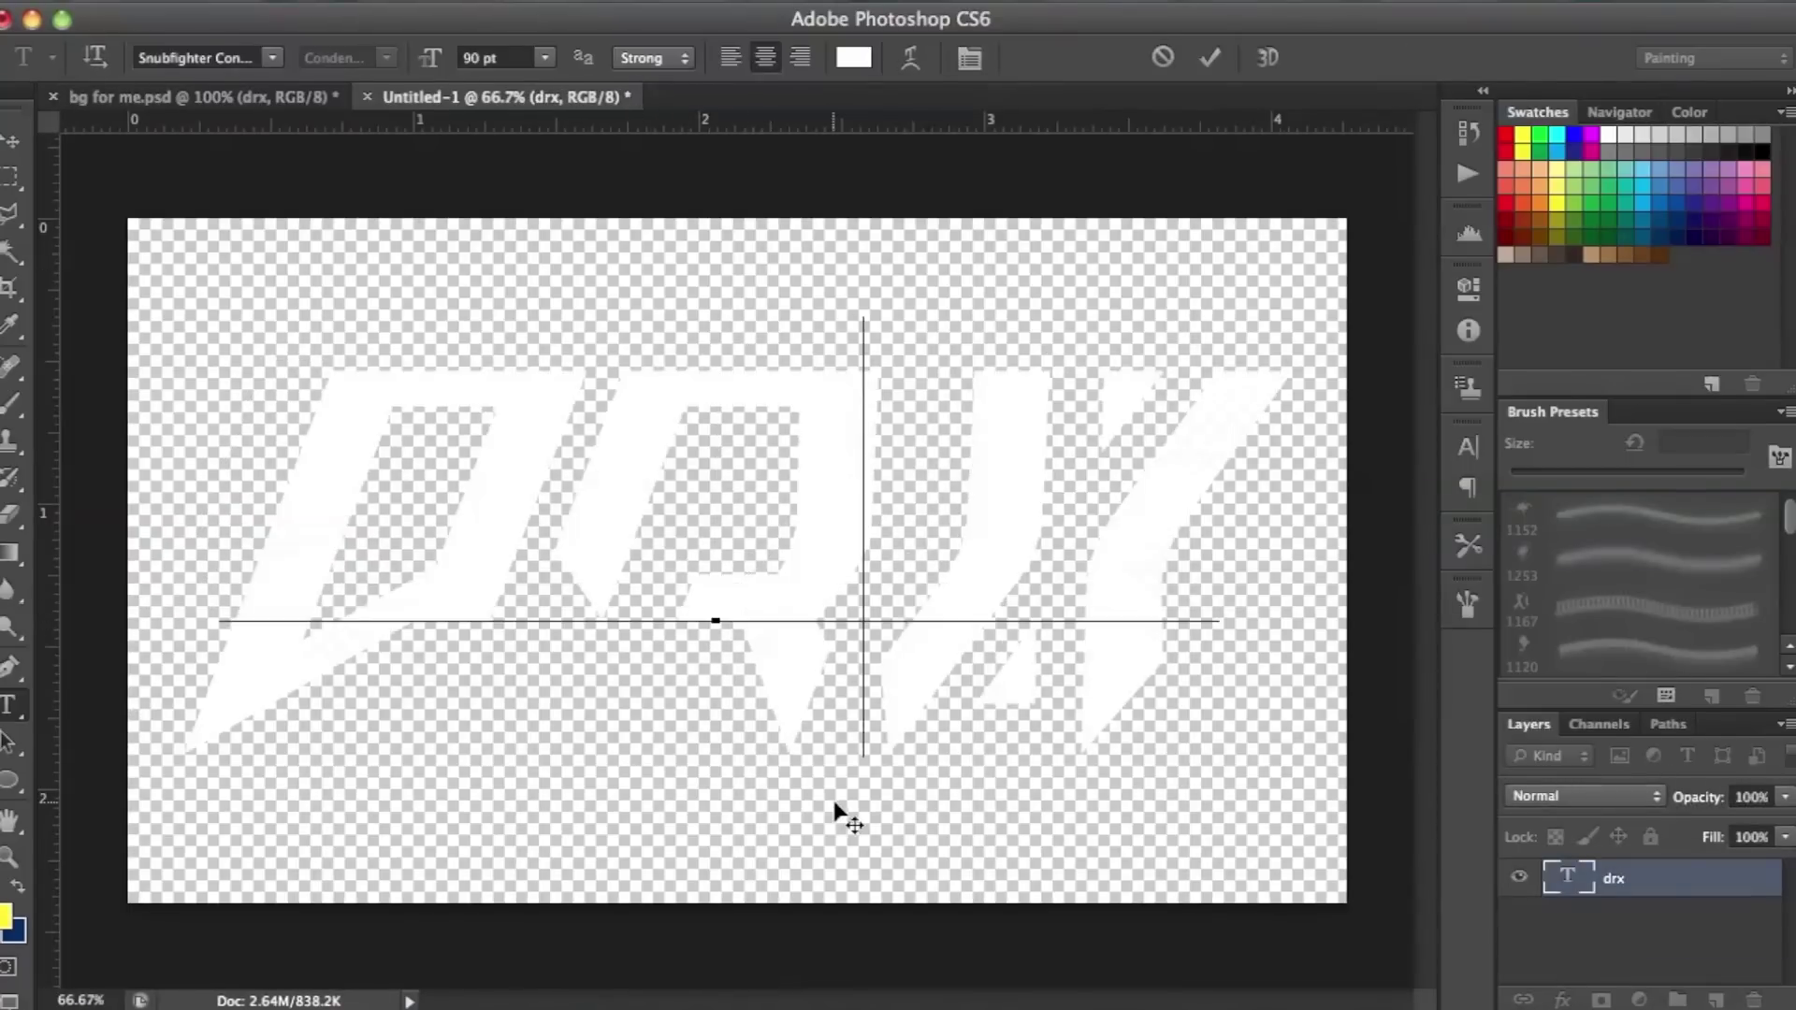
Try a 3D extrusion of the "drx" text layer and close the untitled document.
{"action": "left_click", "coordinate": [777, 4]}
{"action": "left_click", "coordinate": [776, 4]}
{"action": "right_click", "coordinate": [1632, 881]}
{"action": "left_click", "coordinate": [1496, 977]}
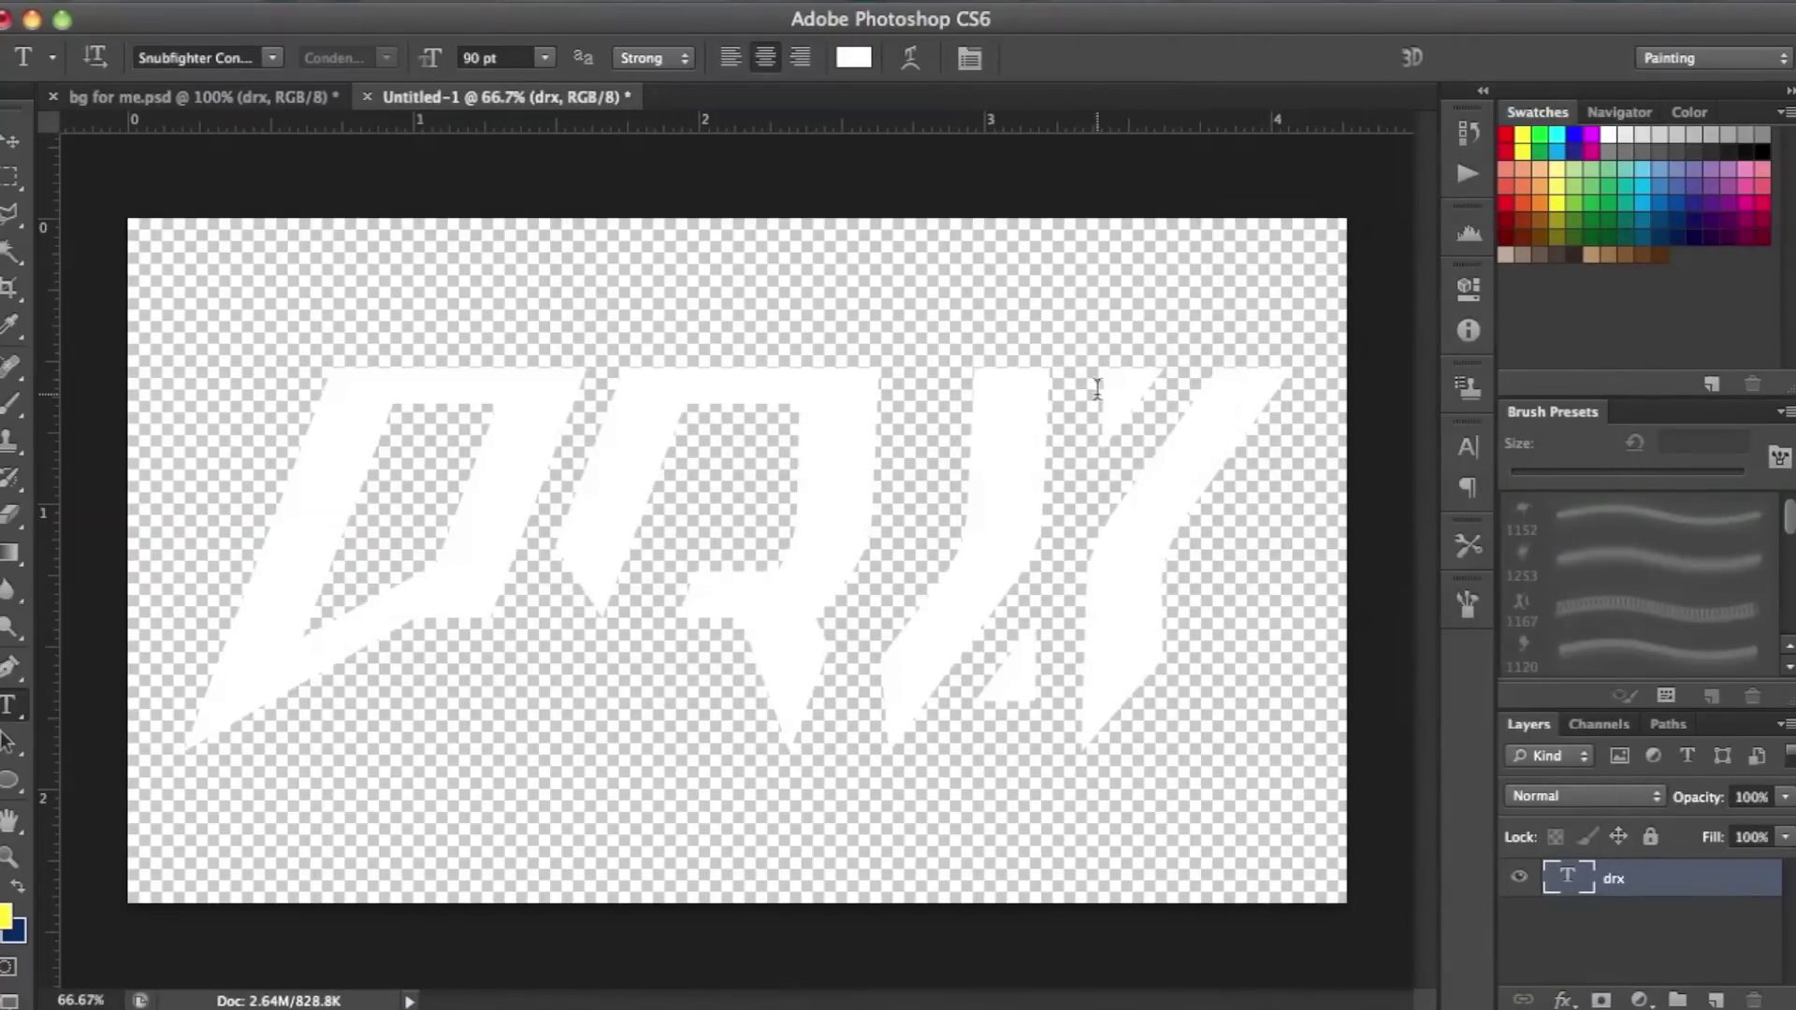
{"action": "left_click", "coordinate": [368, 97]}
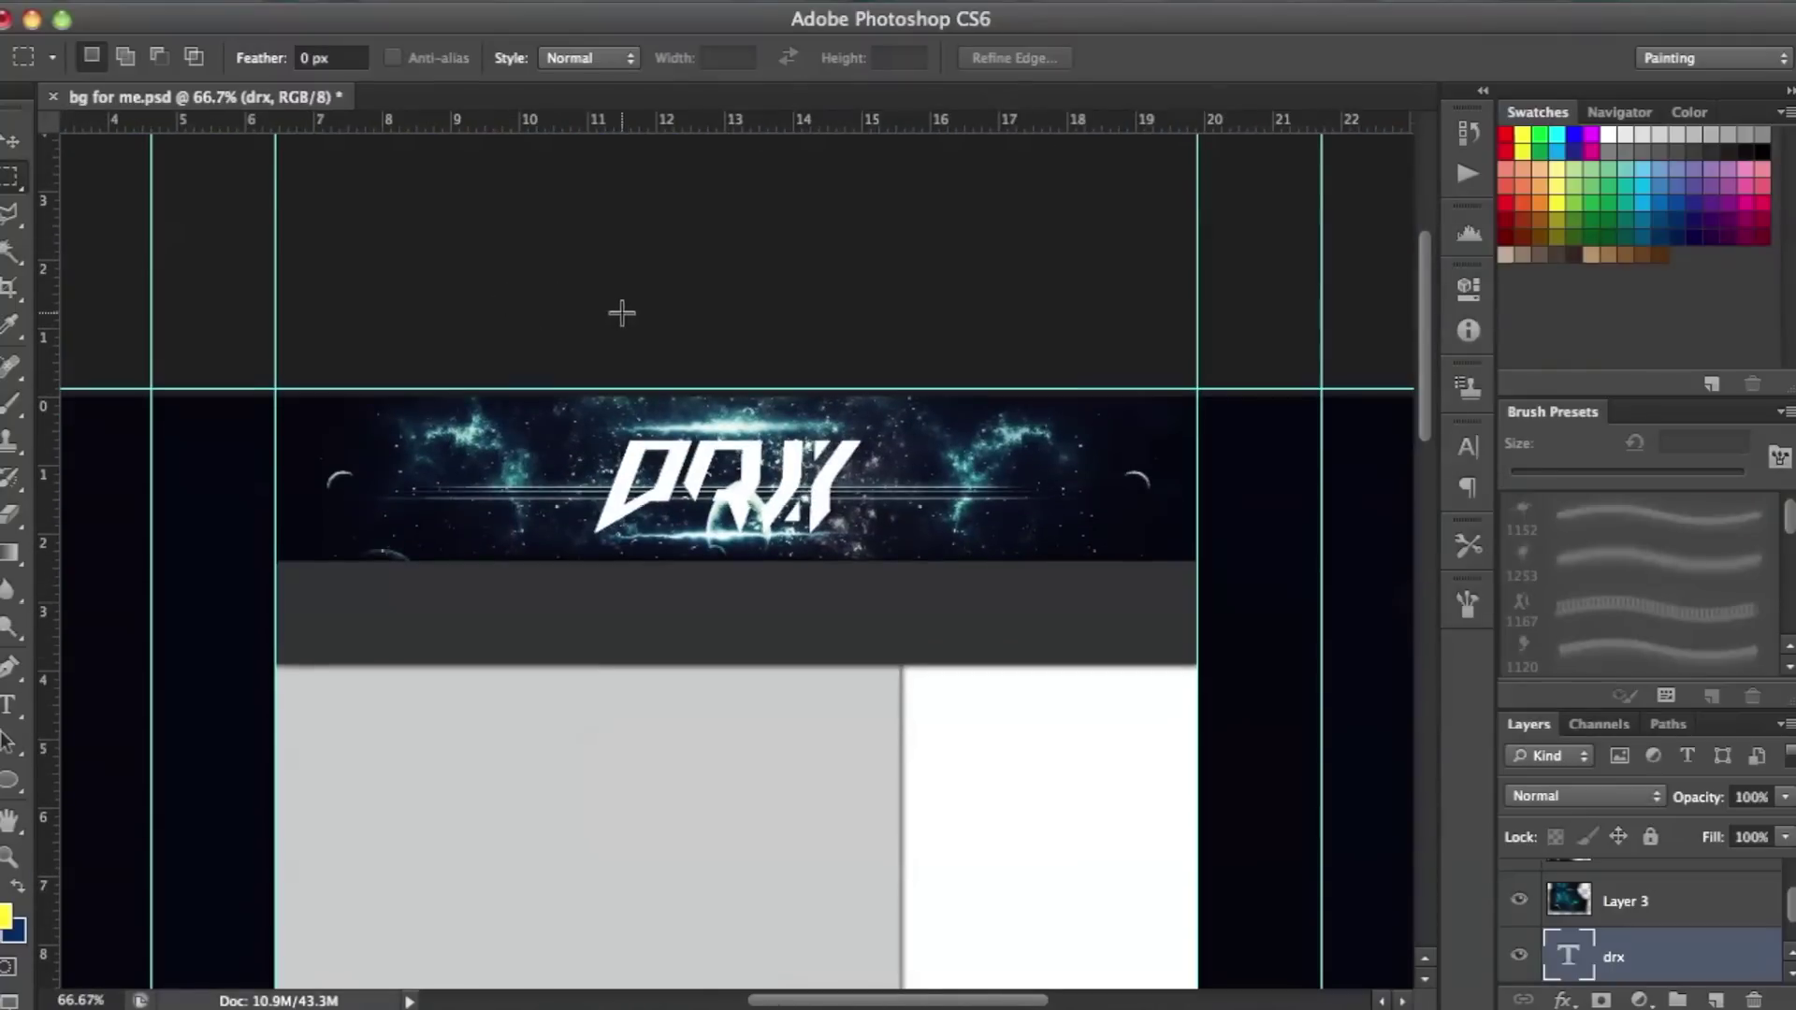
Set the blend mode of the banner's "drx" text layer to Vivid Light.
{"action": "key", "text": "super+plus"}
{"action": "left_click", "coordinate": [9, 704]}
{"action": "double_click", "coordinate": [795, 441]}
{"action": "right_click", "coordinate": [1657, 956]}
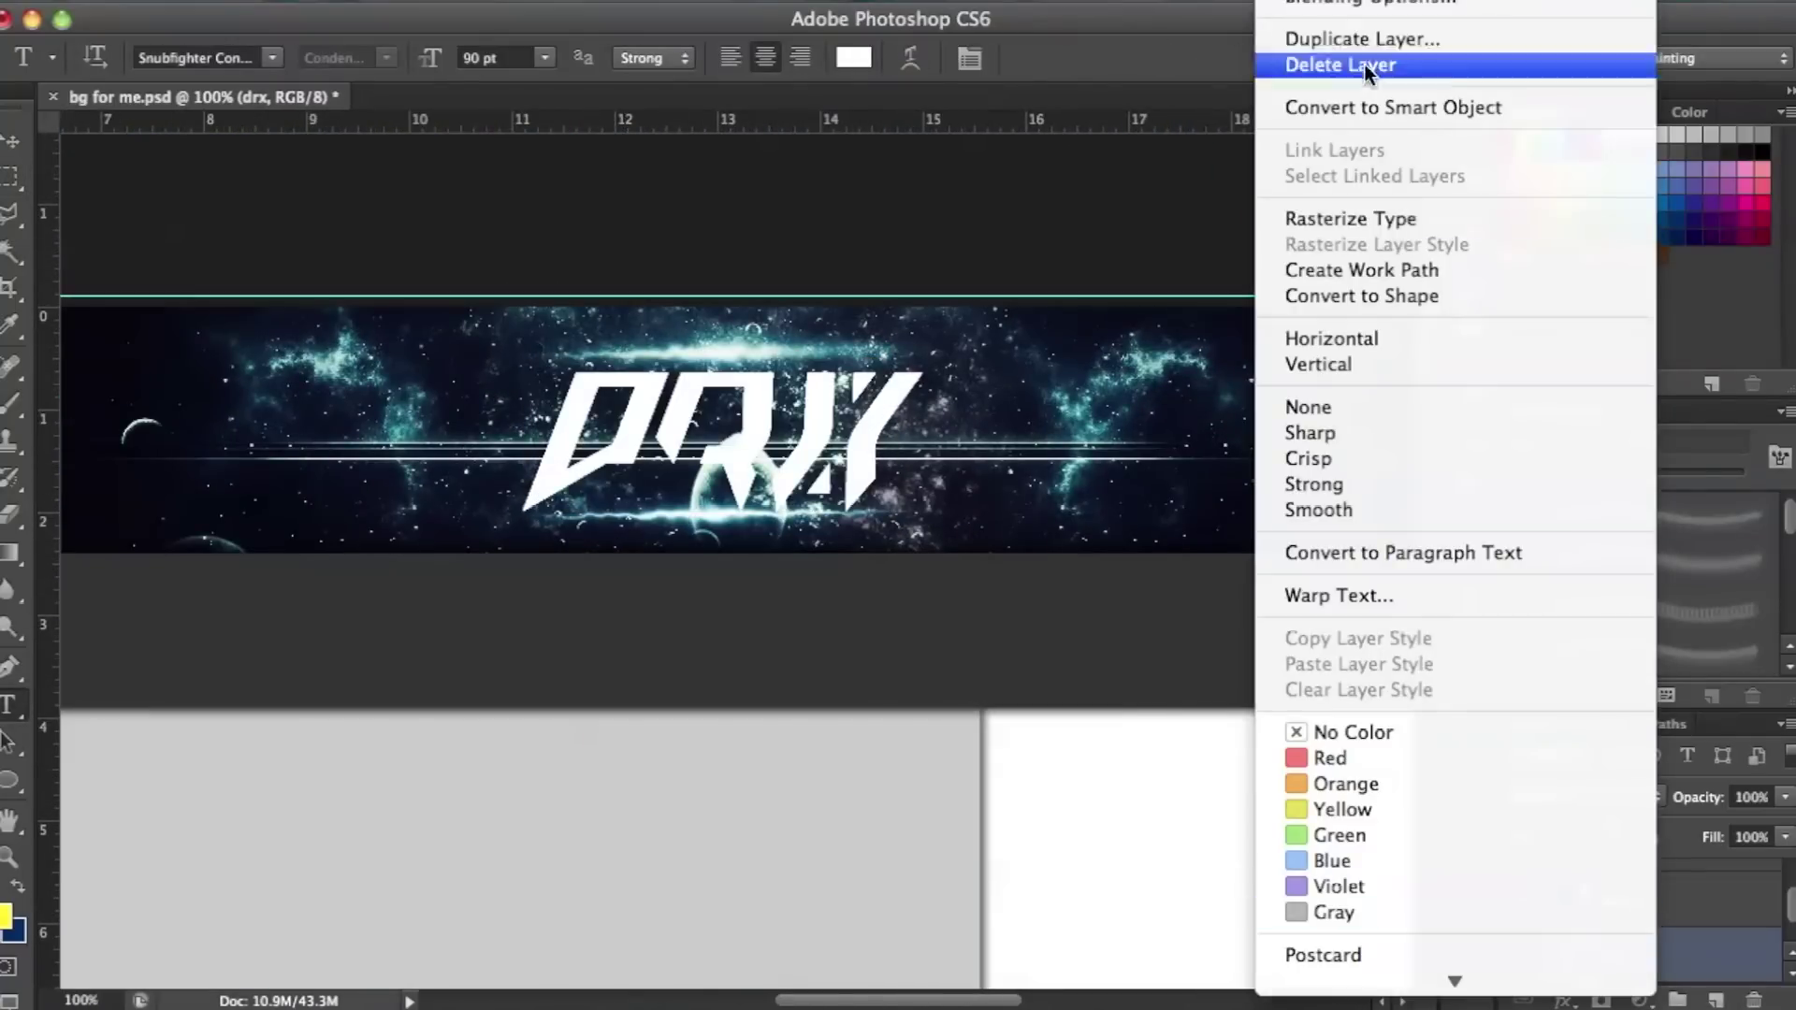
{"action": "left_click", "coordinate": [1368, 354]}
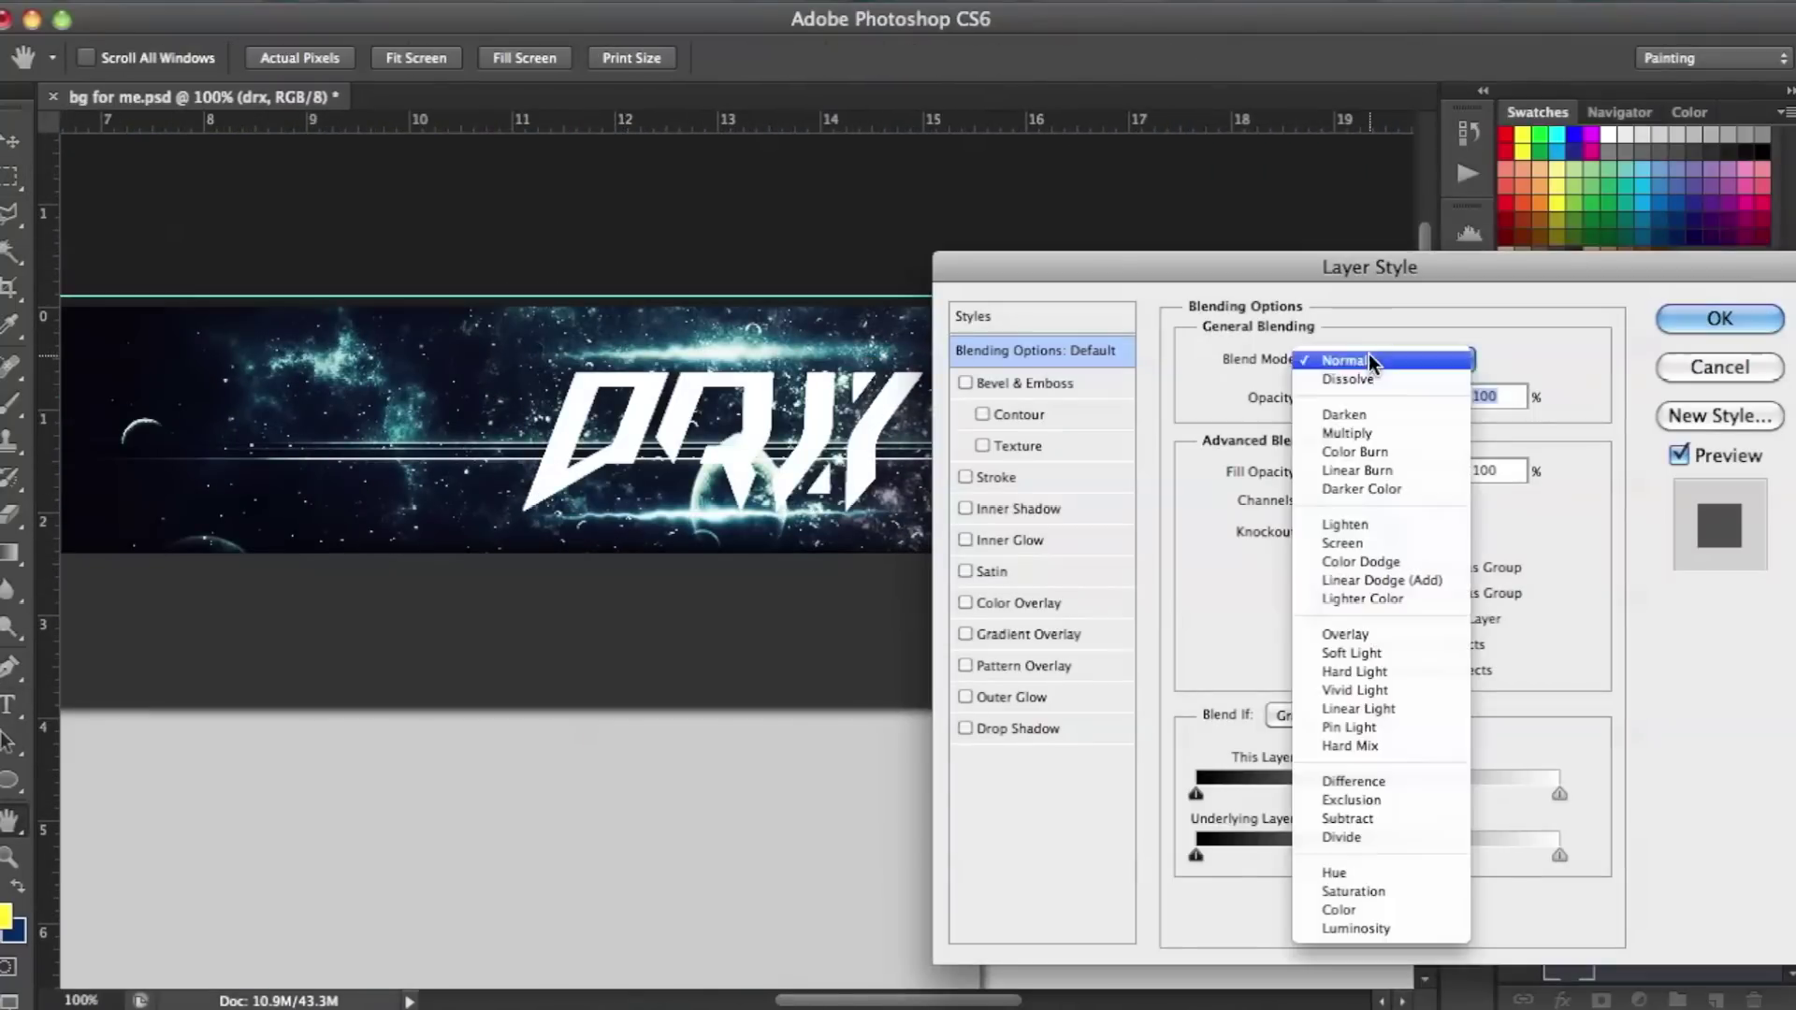
{"action": "left_click", "coordinate": [1335, 361]}
{"action": "left_click", "coordinate": [1384, 360]}
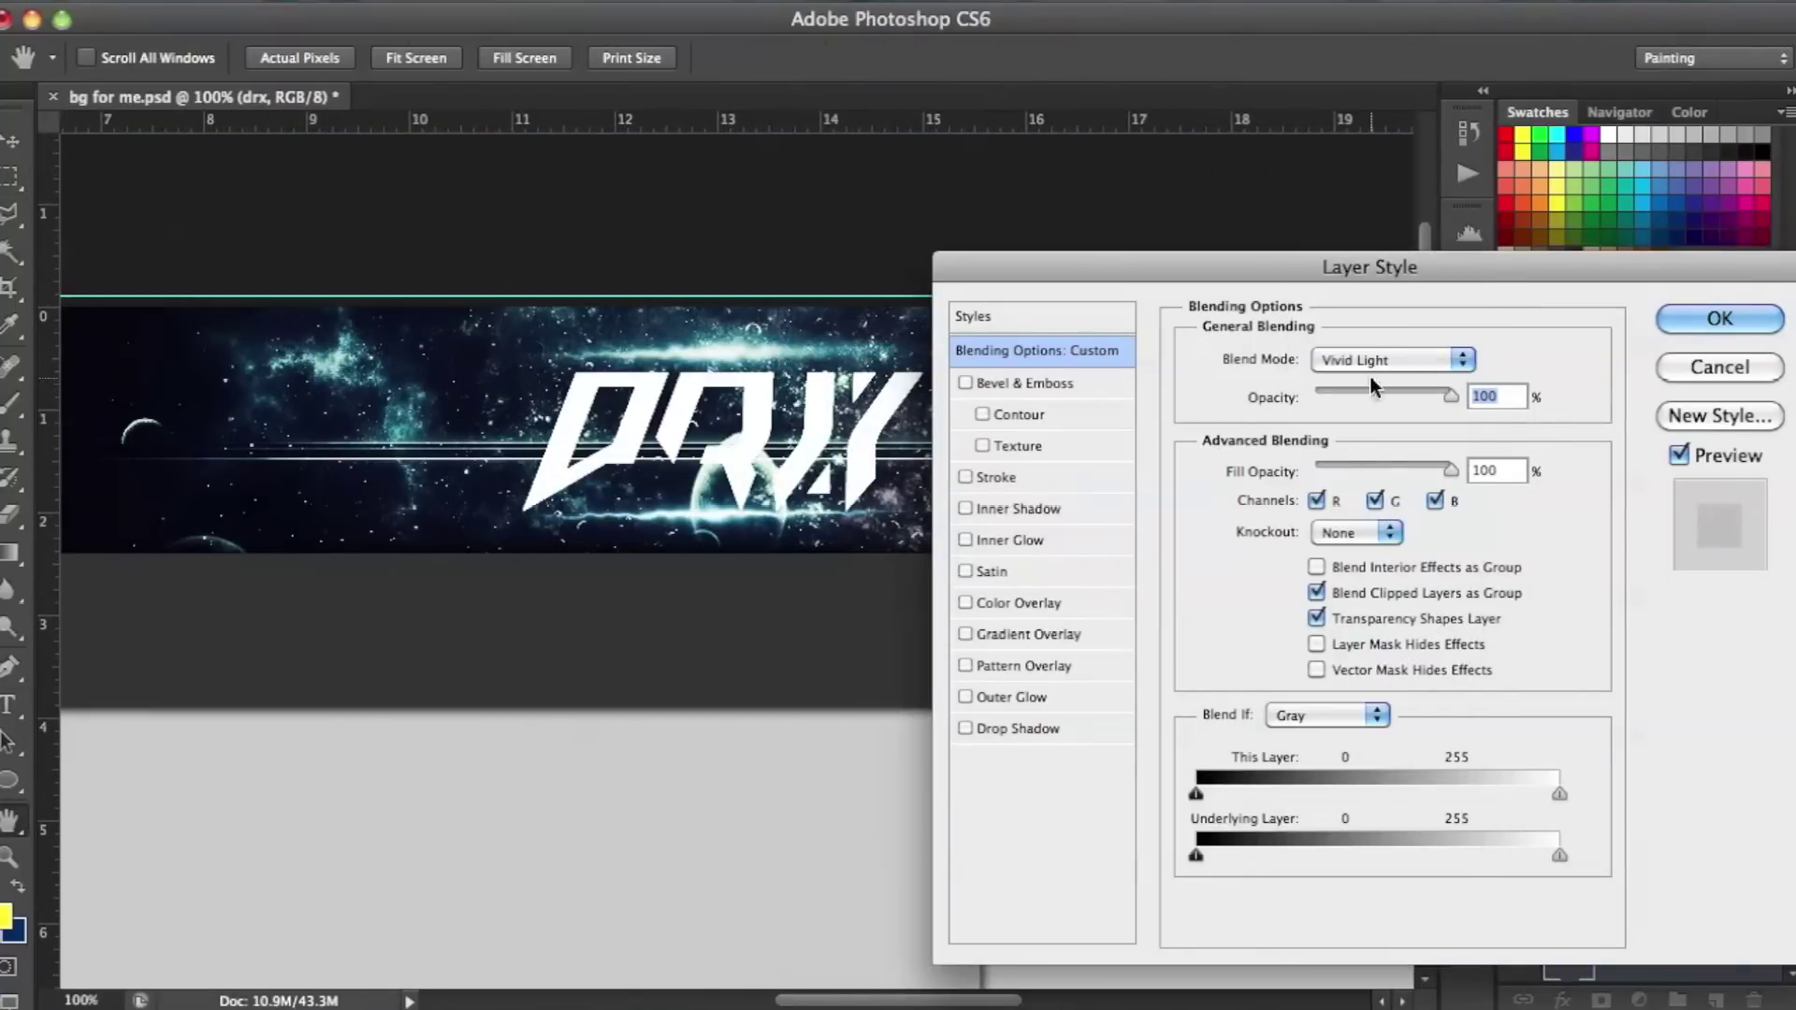
{"action": "left_click", "coordinate": [1721, 319]}
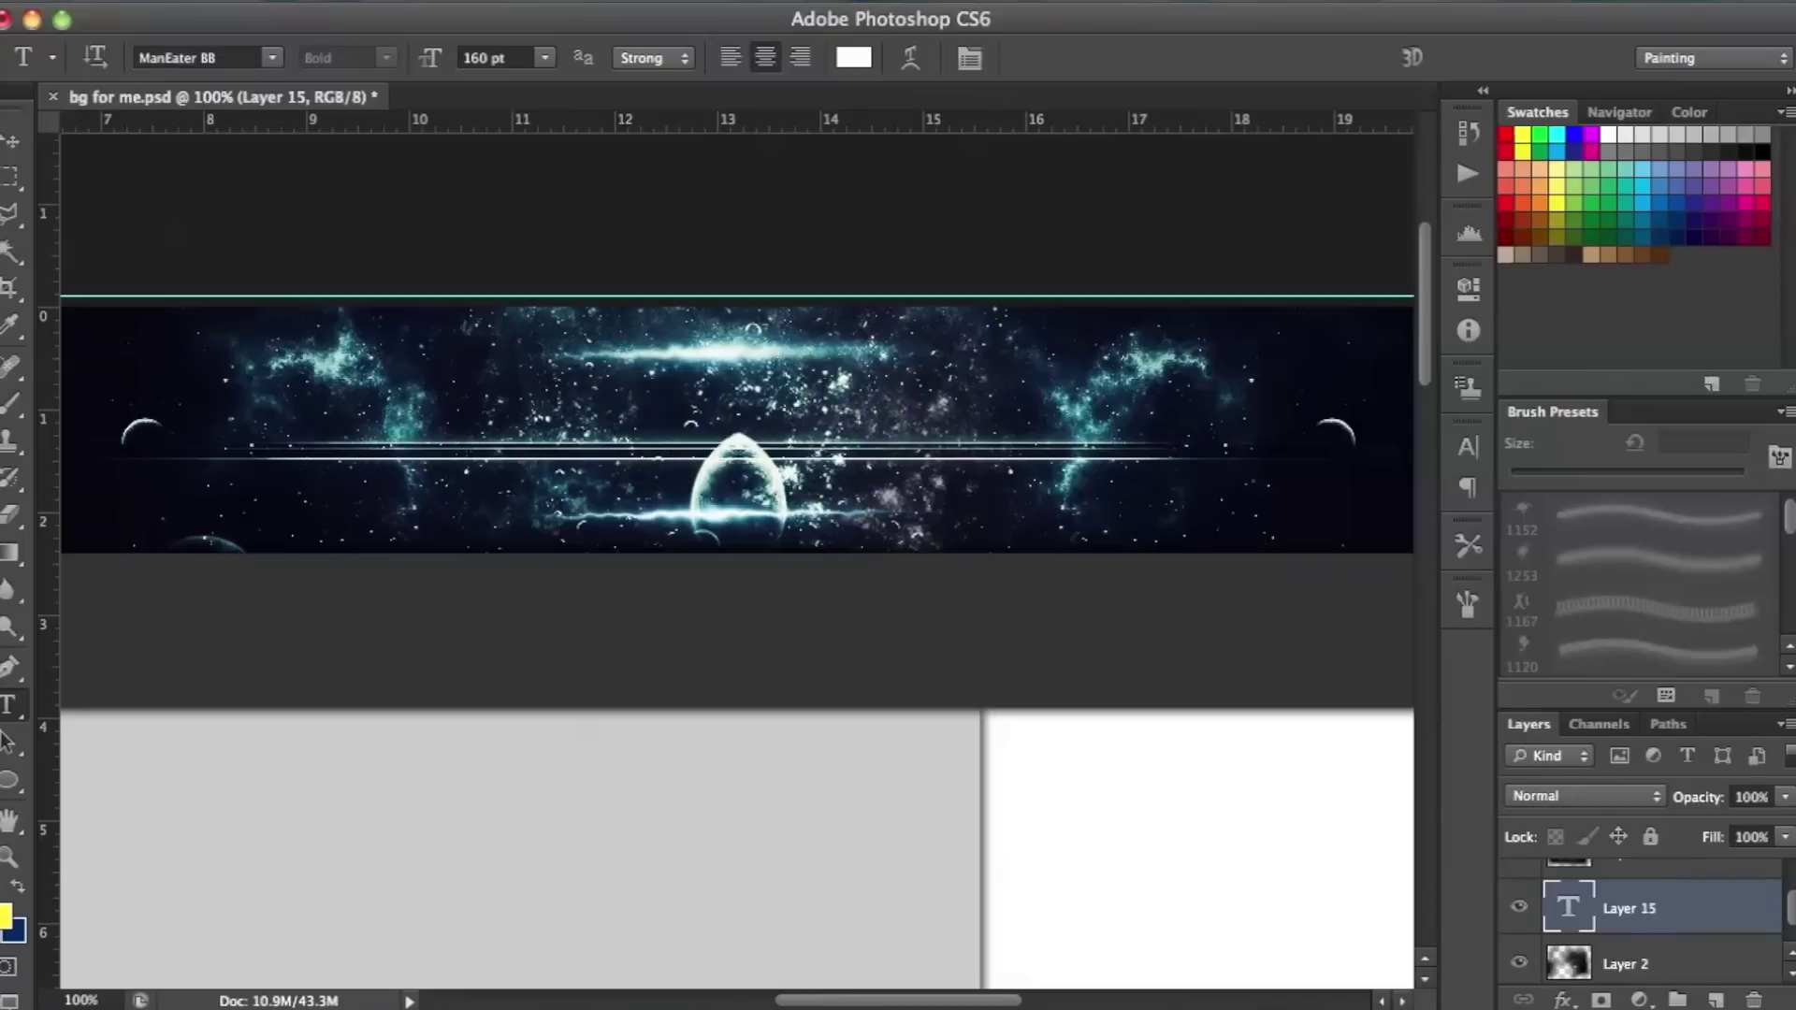
Add the text "drx" in ManEater BB at 160 pt over the middle of the banner.
{"action": "type", "text": "DRX"}
{"action": "key", "text": "super+a"}
{"action": "left_click_drag", "start_coordinate": [878, 197], "coordinate": [948, 252]}
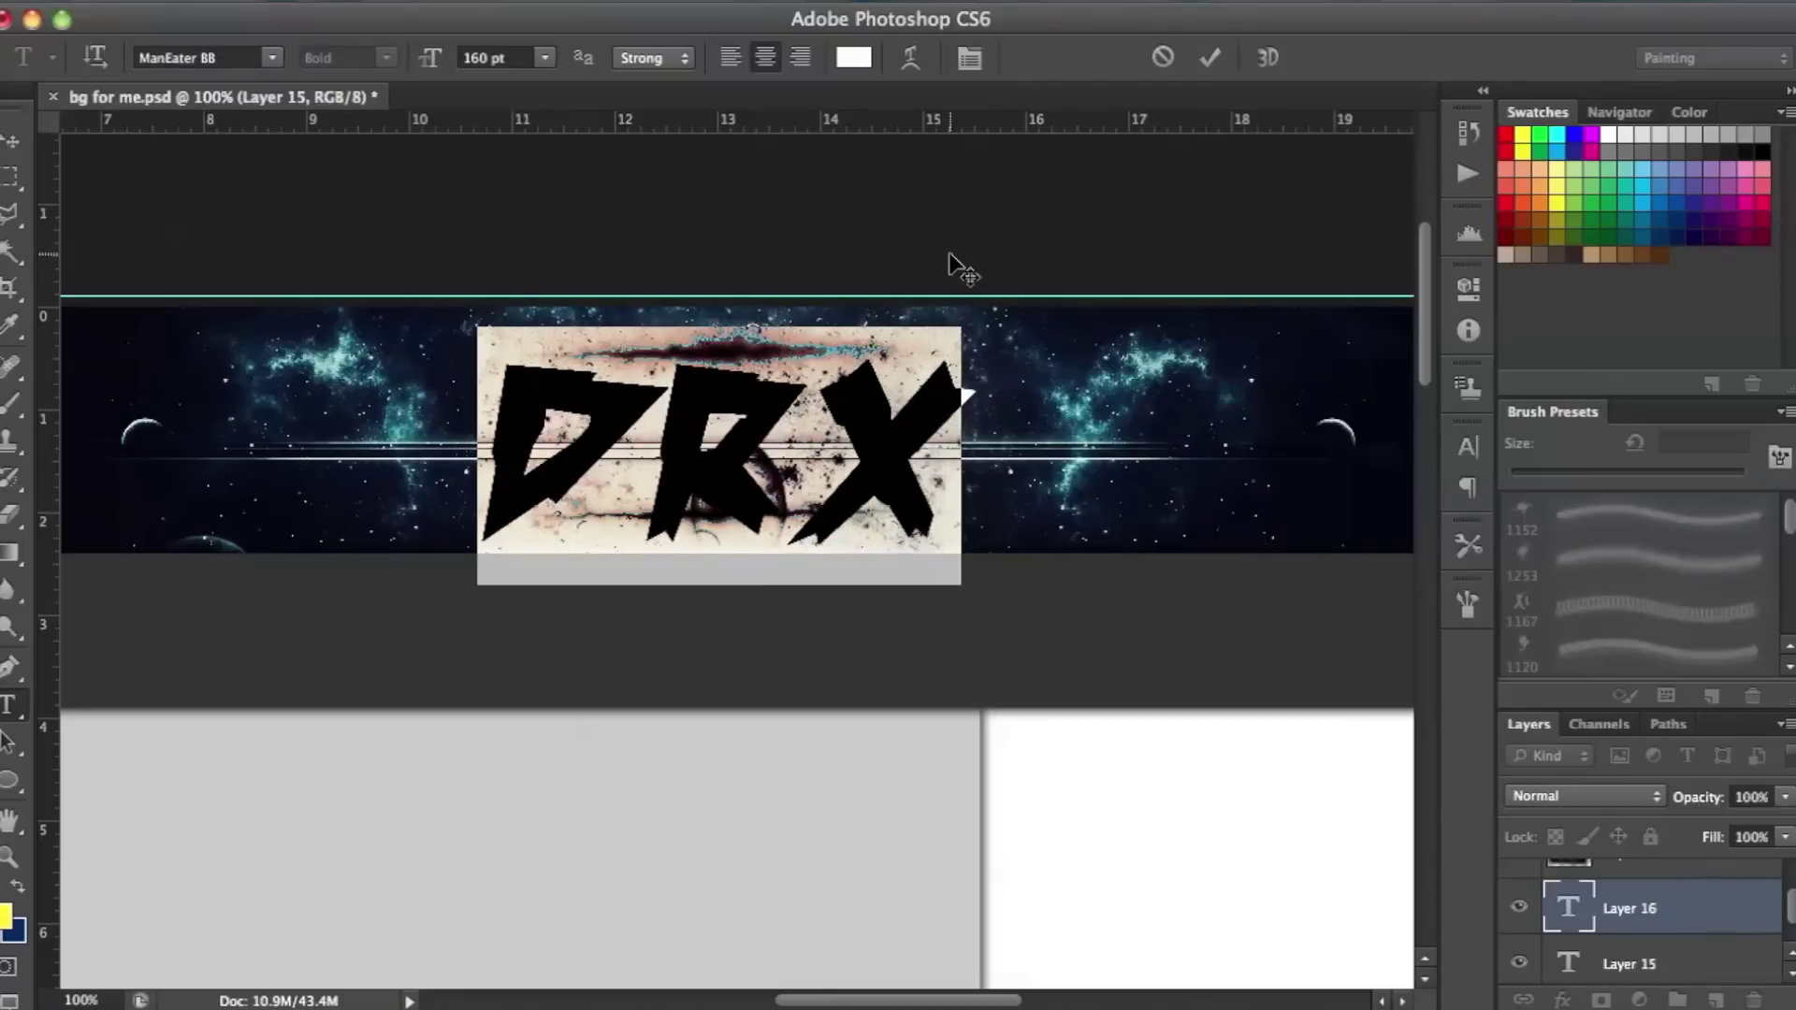
Try the Perfect Dark BRK and Zombie fonts on the "drx" text.
{"action": "left_click", "coordinate": [272, 58]}
{"action": "scroll", "coordinate": [304, 327], "scroll_direction": "down", "scroll_amount": 10}
{"action": "left_click", "coordinate": [318, 393]}
{"action": "left_click", "coordinate": [272, 58]}
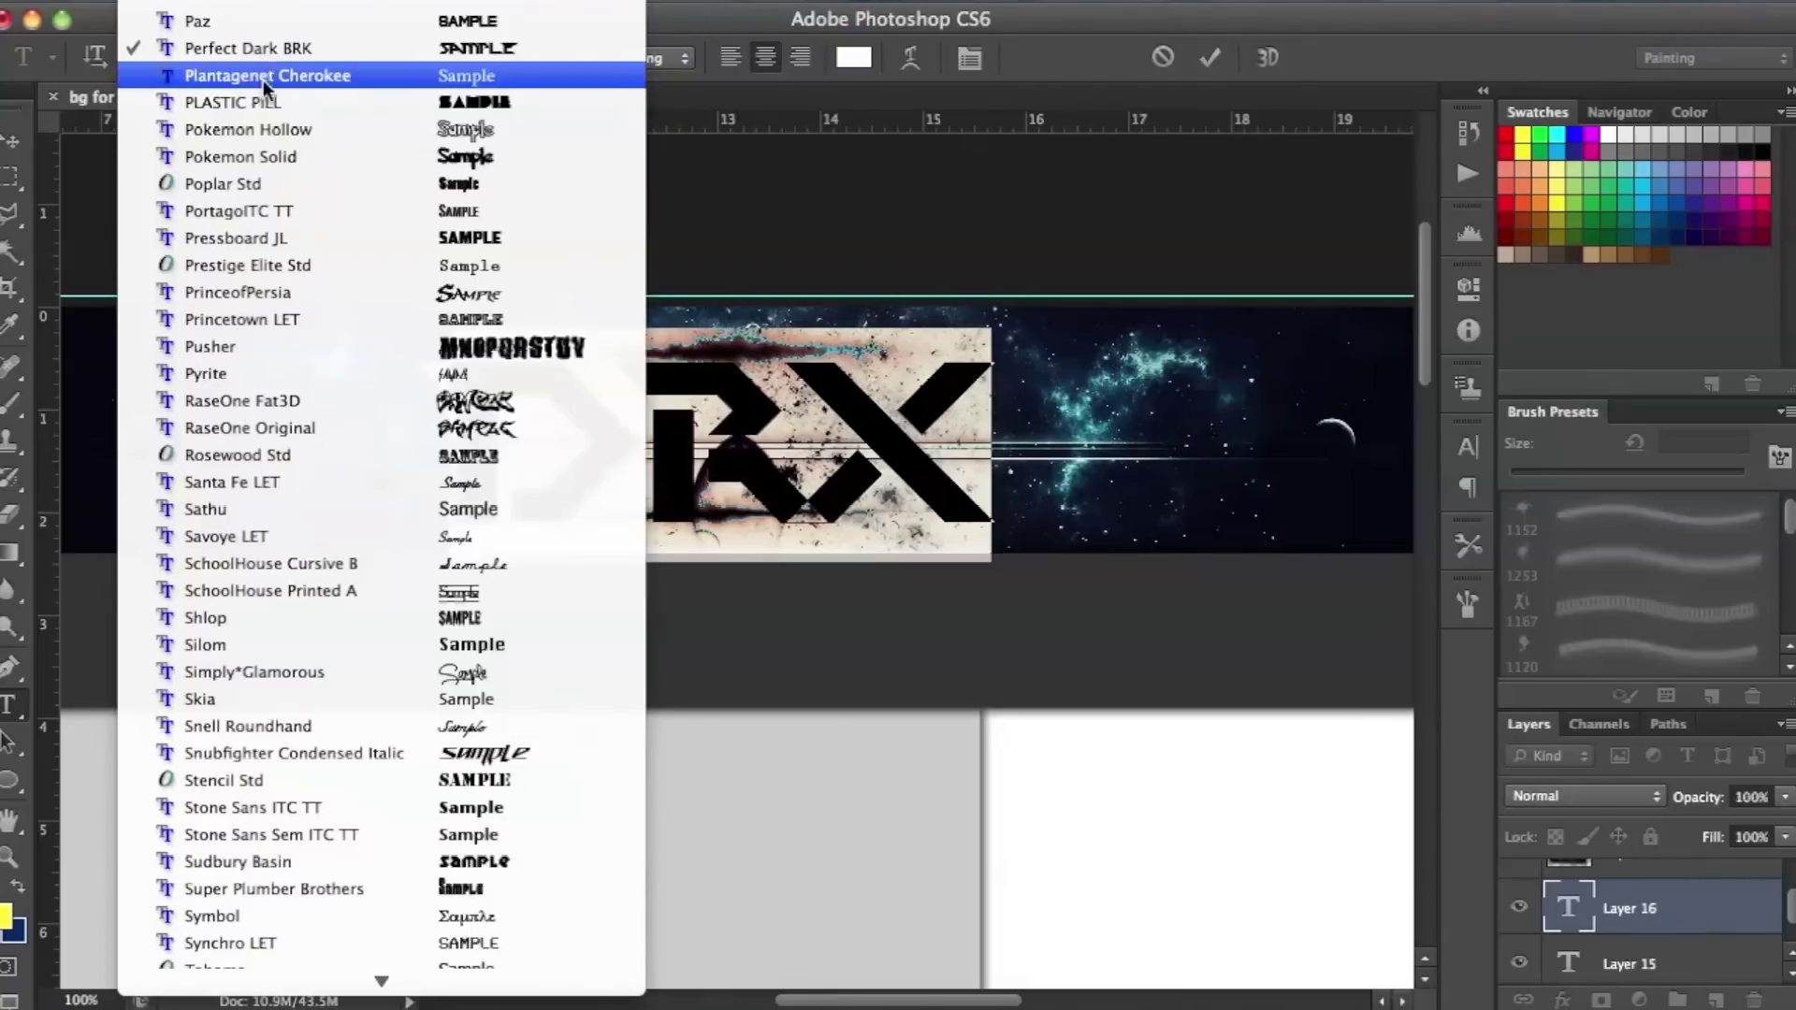
{"action": "scroll", "coordinate": [421, 754], "scroll_direction": "down", "scroll_amount": 10}
{"action": "scroll", "coordinate": [420, 745], "scroll_direction": "down", "scroll_amount": 4}
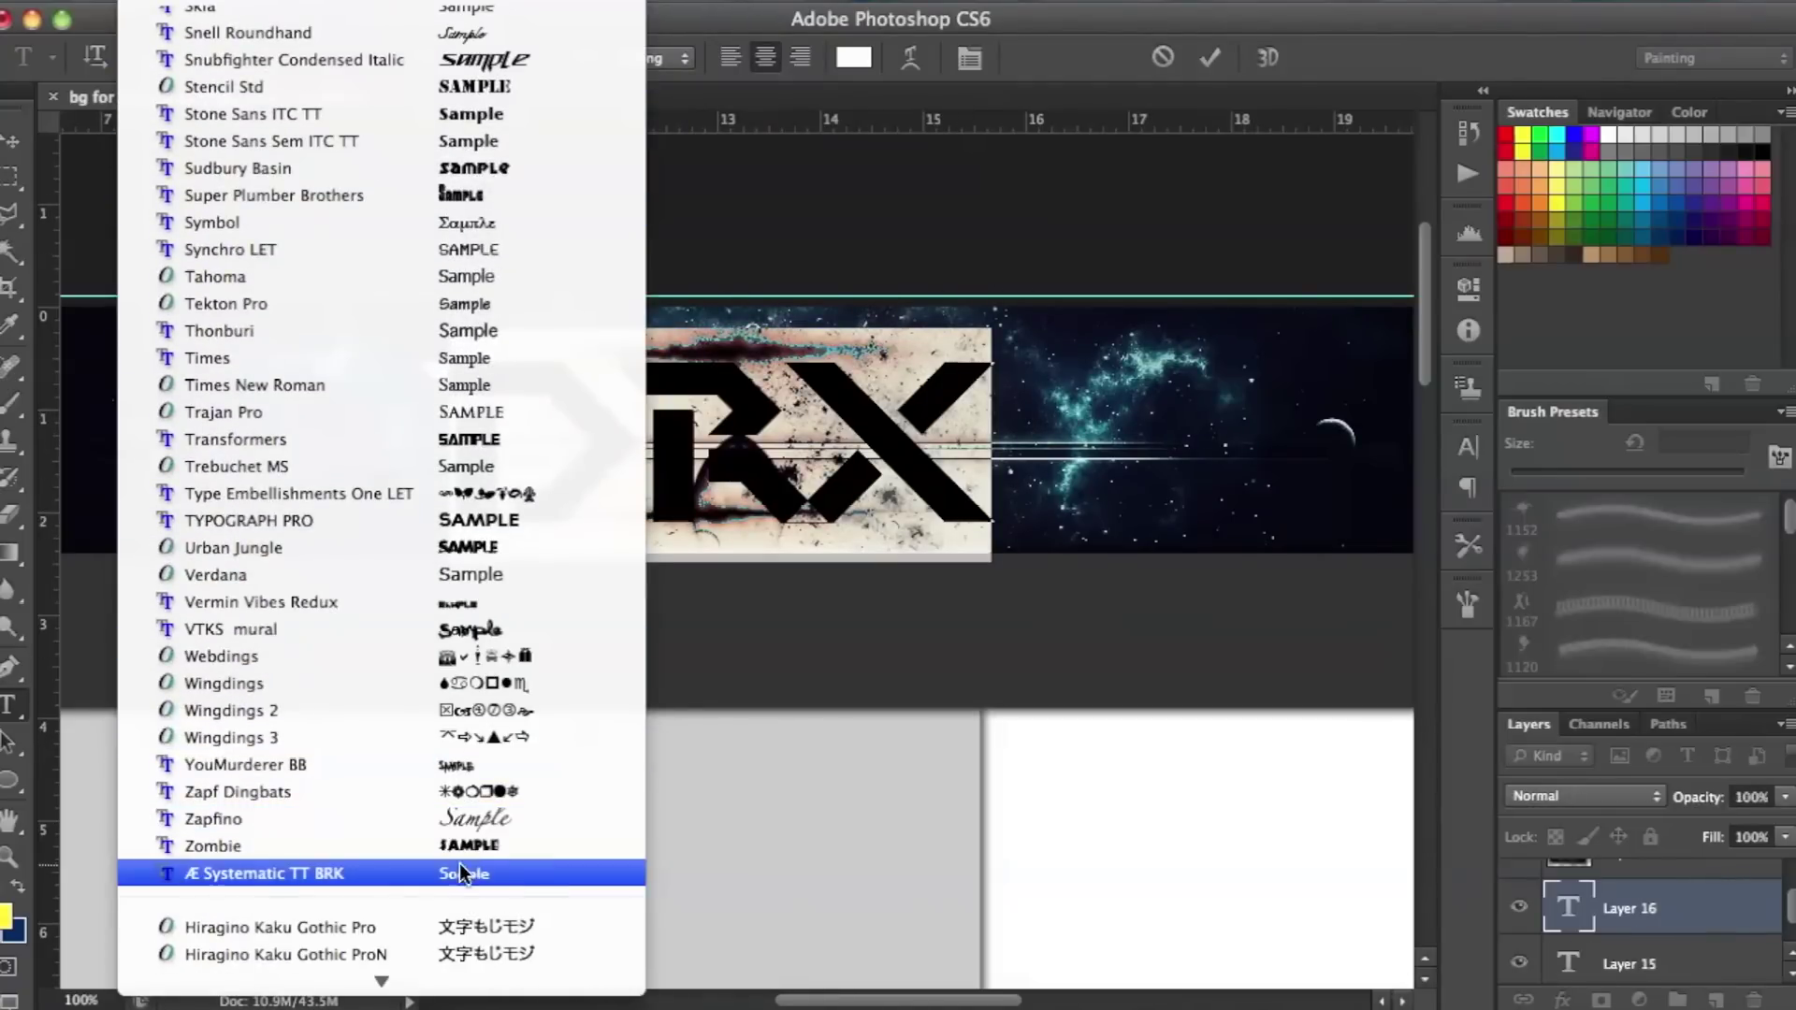
{"action": "left_click", "coordinate": [458, 845]}
Try the Helvetica CY and OpTic fonts on the "drx" text.
{"action": "left_click", "coordinate": [272, 58]}
{"action": "scroll", "coordinate": [367, 257], "scroll_direction": "up", "scroll_amount": 10}
{"action": "scroll", "coordinate": [369, 267], "scroll_direction": "up", "scroll_amount": 15}
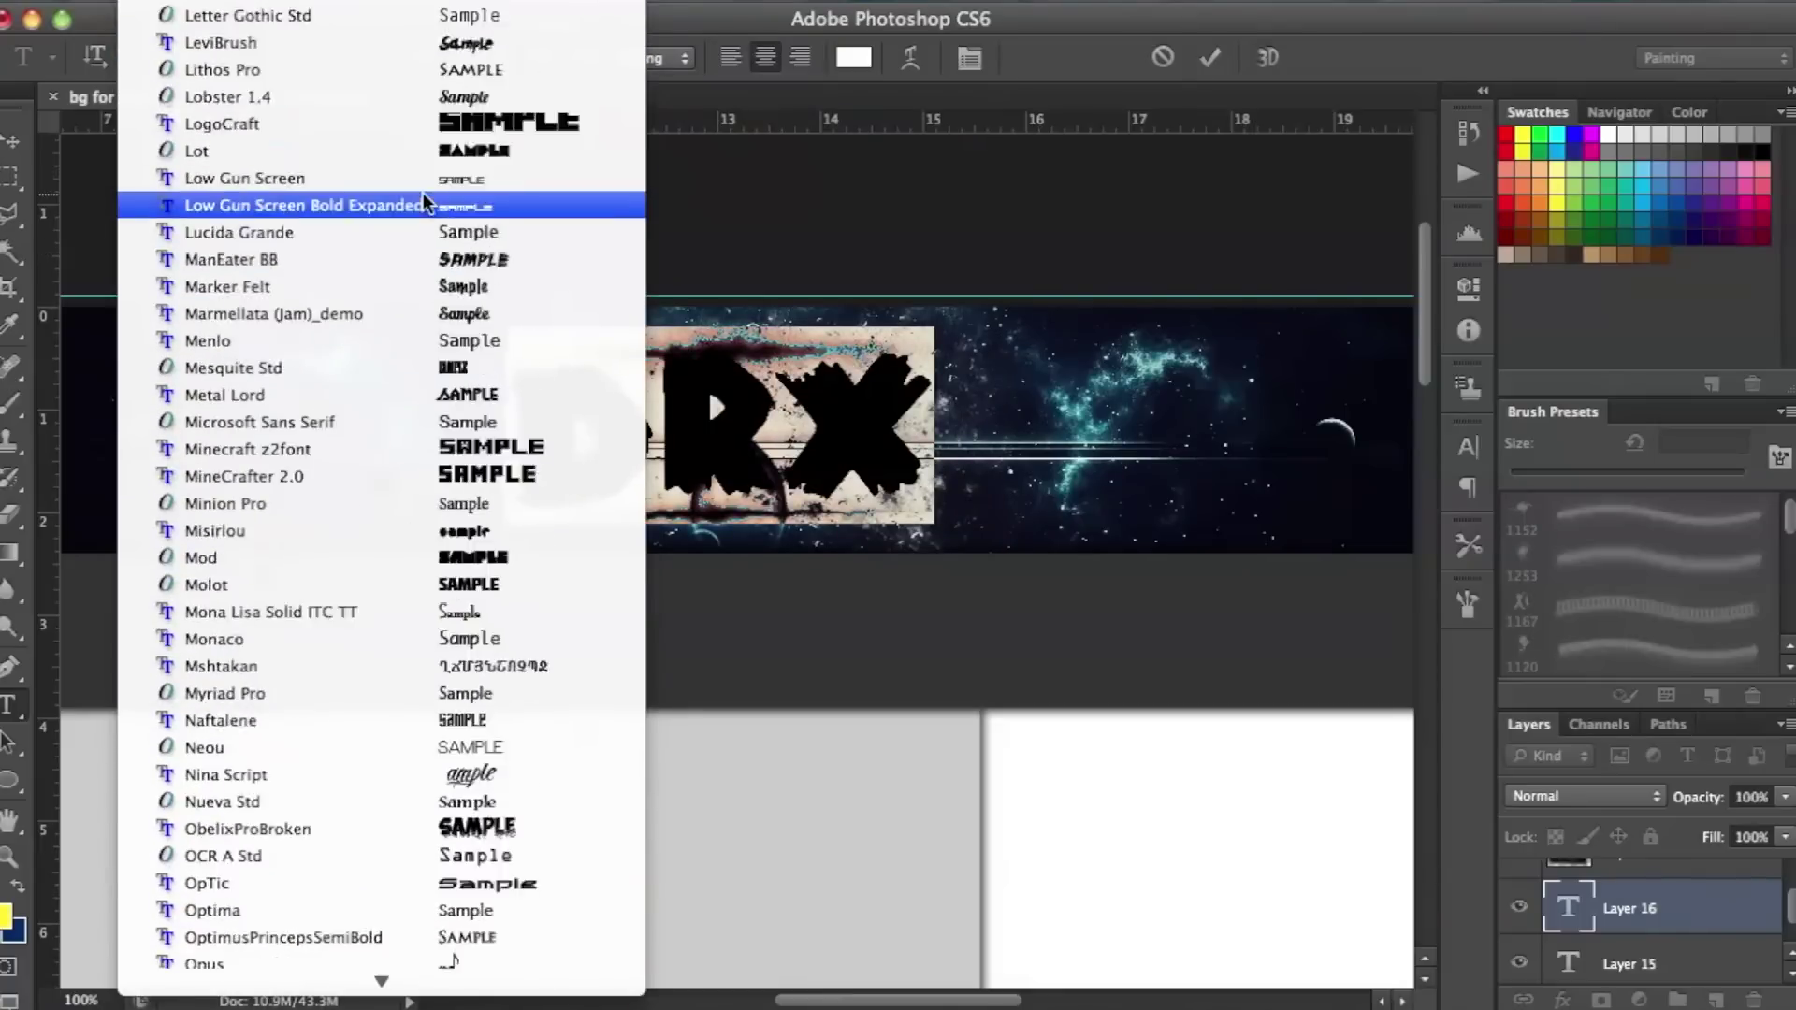
{"action": "scroll", "coordinate": [422, 196], "scroll_direction": "up", "scroll_amount": 15}
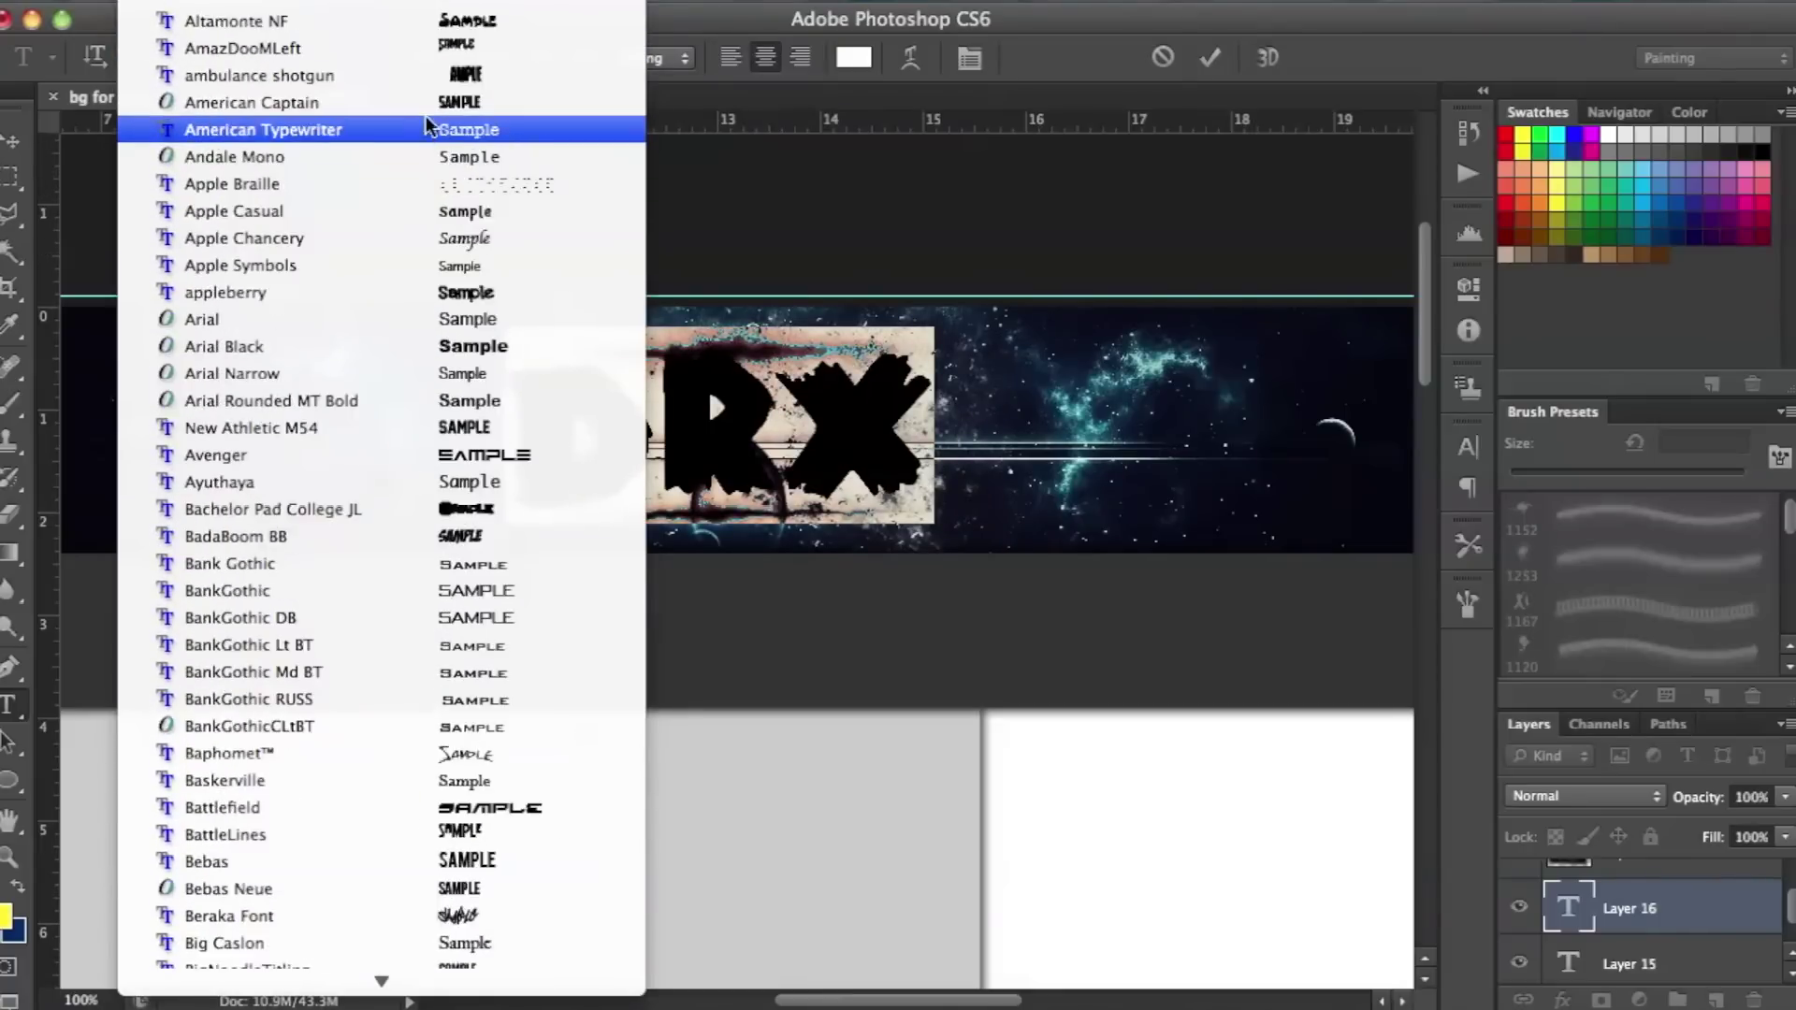
{"action": "scroll", "coordinate": [430, 554], "scroll_direction": "down", "scroll_amount": 10}
{"action": "scroll", "coordinate": [430, 553], "scroll_direction": "down", "scroll_amount": 12}
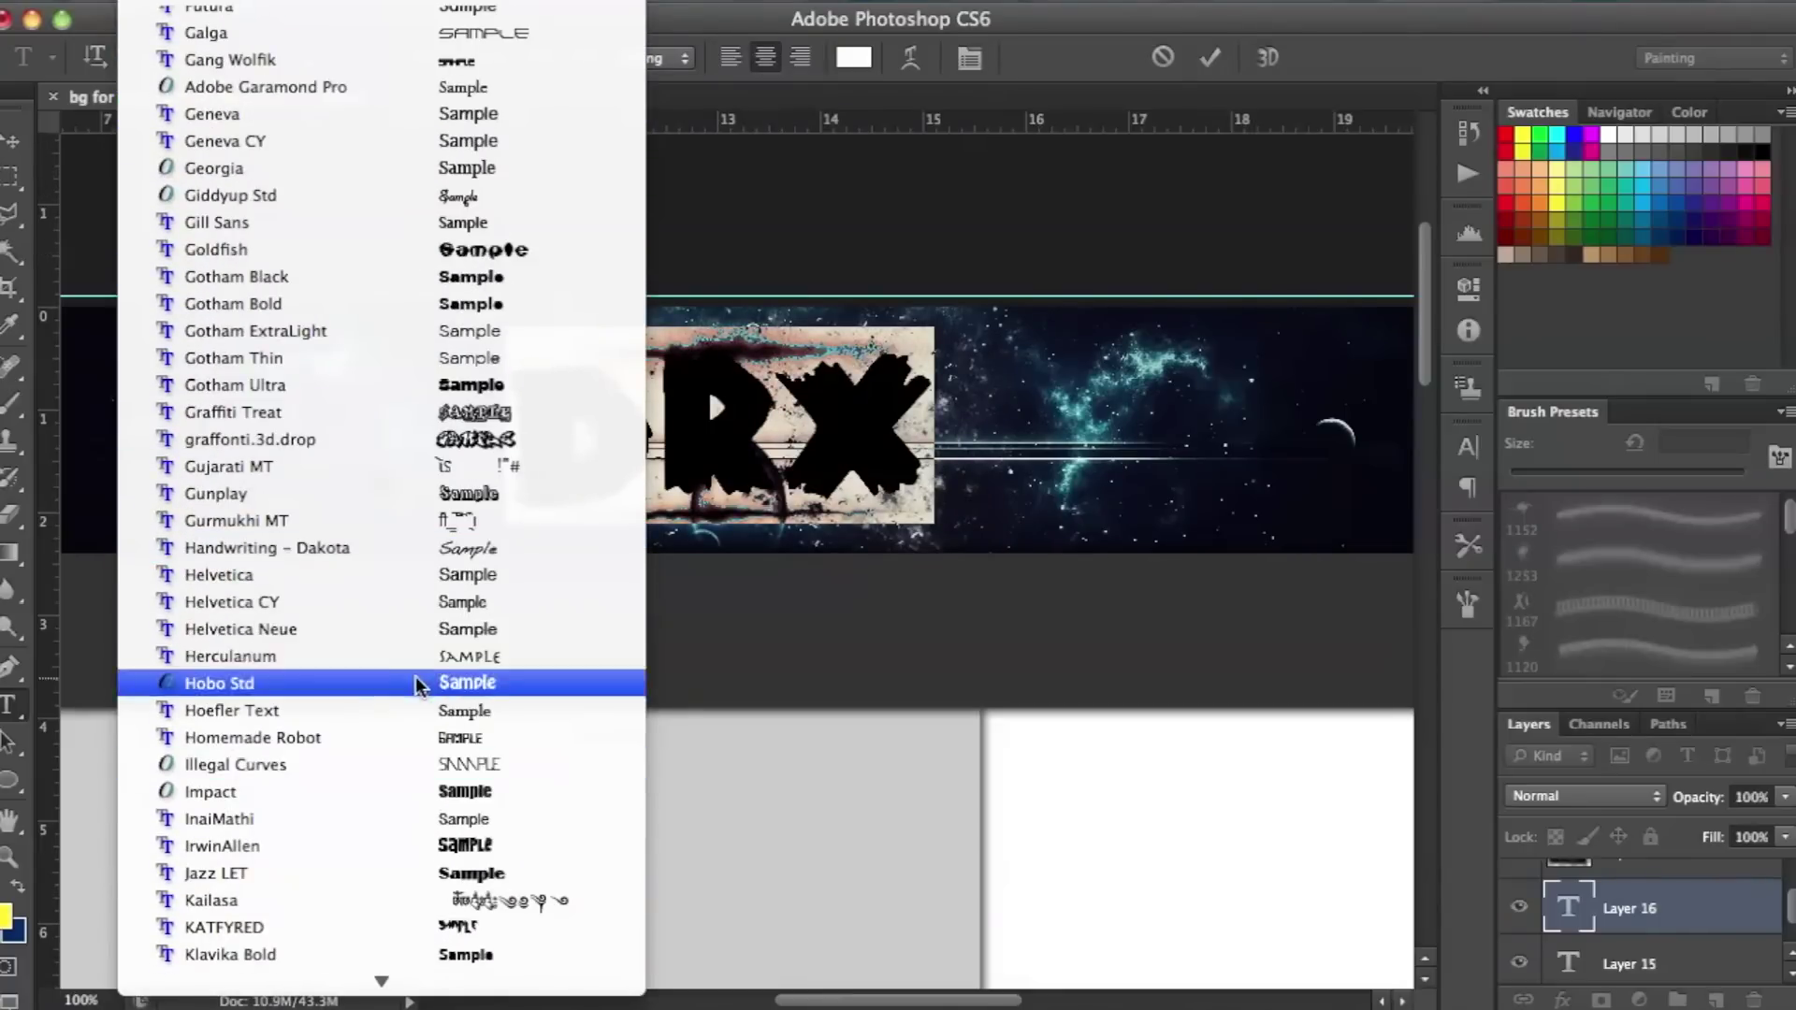
{"action": "left_click", "coordinate": [402, 609]}
{"action": "left_click", "coordinate": [281, 51]}
{"action": "scroll", "coordinate": [328, 749], "scroll_direction": "down", "scroll_amount": 3}
{"action": "scroll", "coordinate": [329, 749], "scroll_direction": "down", "scroll_amount": 8}
{"action": "left_click", "coordinate": [407, 552]}
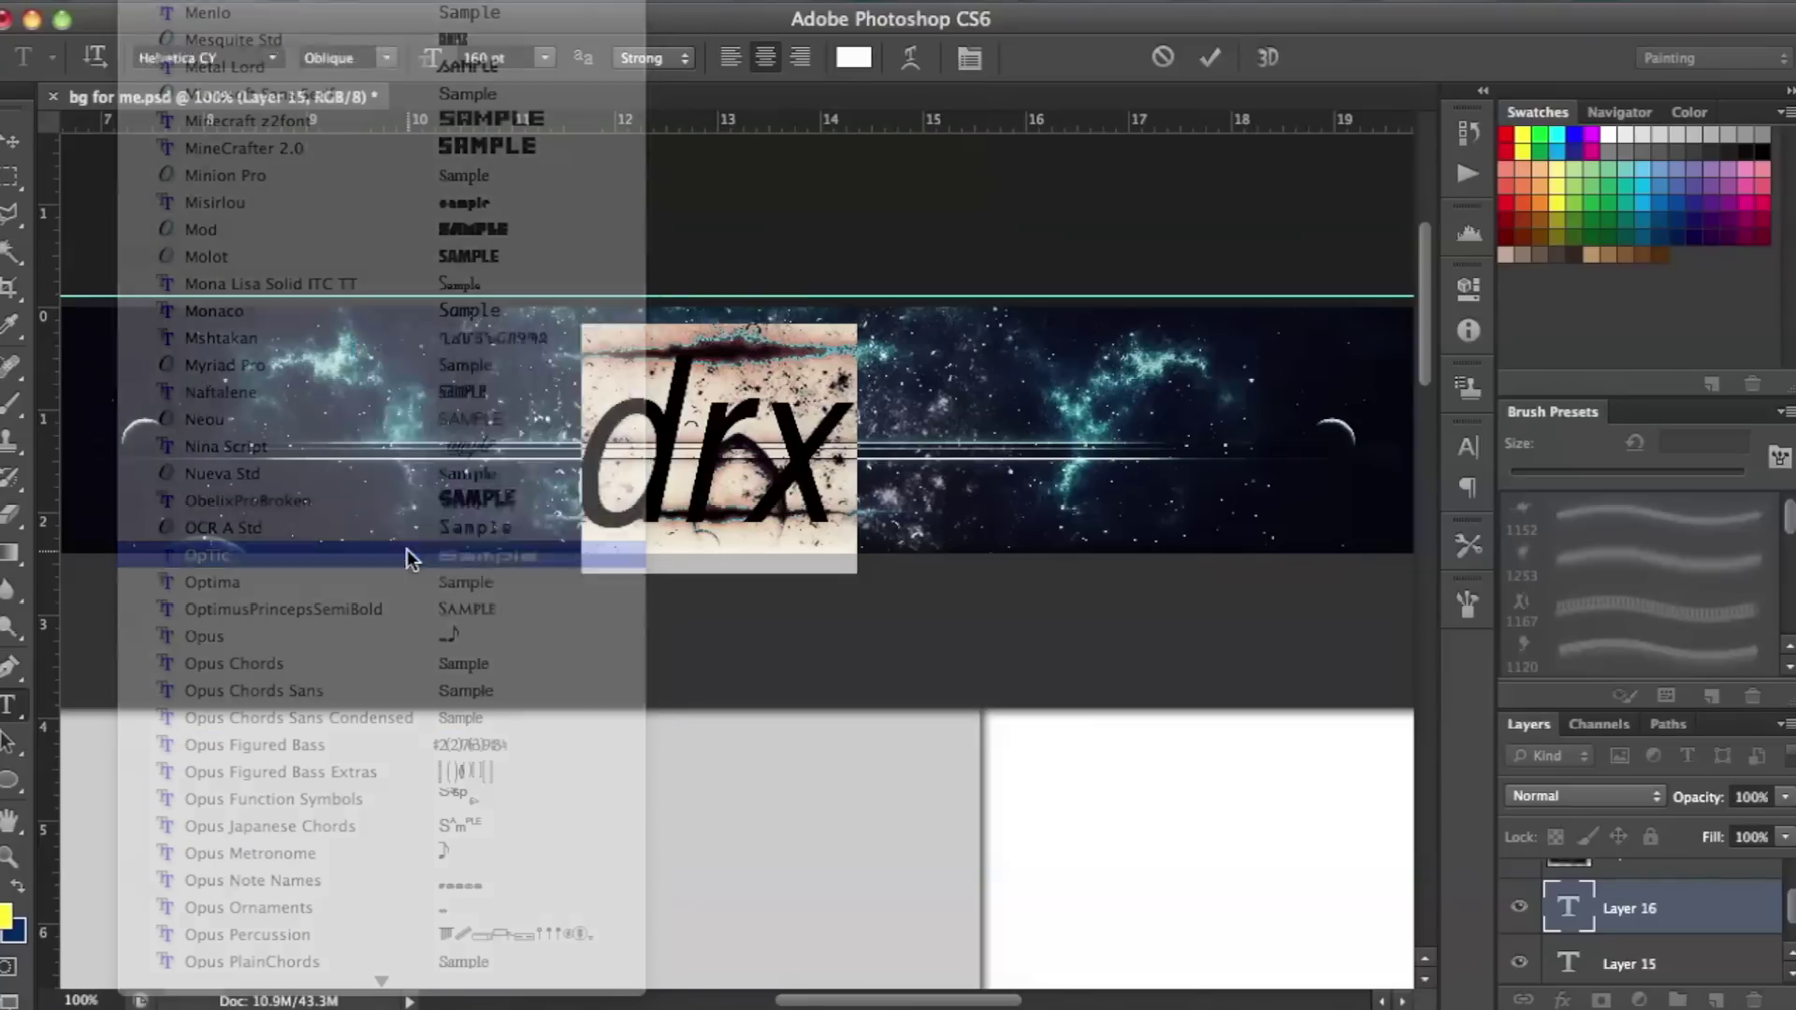
Set the "drx" text's font to Perfect Dark BRK.
{"action": "left_click", "coordinate": [281, 54]}
{"action": "scroll", "coordinate": [236, 496], "scroll_direction": "down", "scroll_amount": 5}
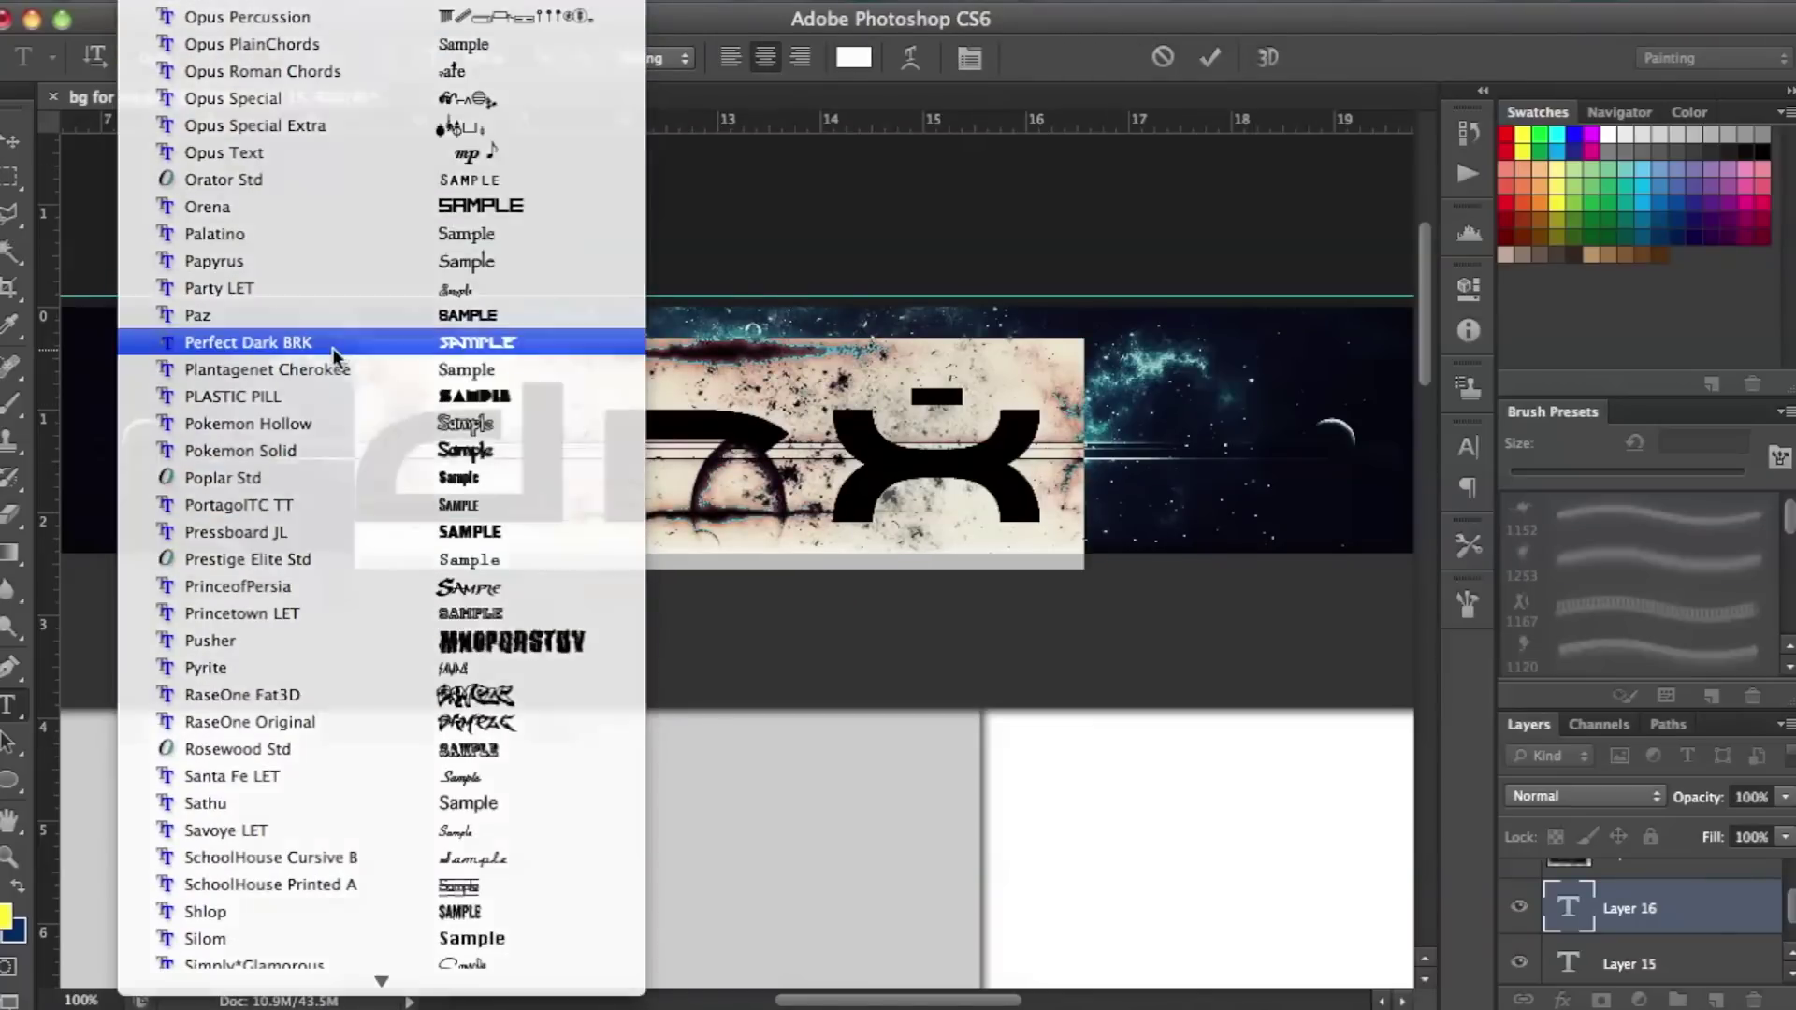
{"action": "left_click", "coordinate": [333, 348]}
Set the "drx" text's size to 120 pt and centre it vertically within the banner.
{"action": "left_click_drag", "start_coordinate": [474, 58], "coordinate": [434, 71]}
{"action": "type", "text": "6"}
{"action": "key", "text": "BackSpace"}
{"action": "type", "text": "80"}
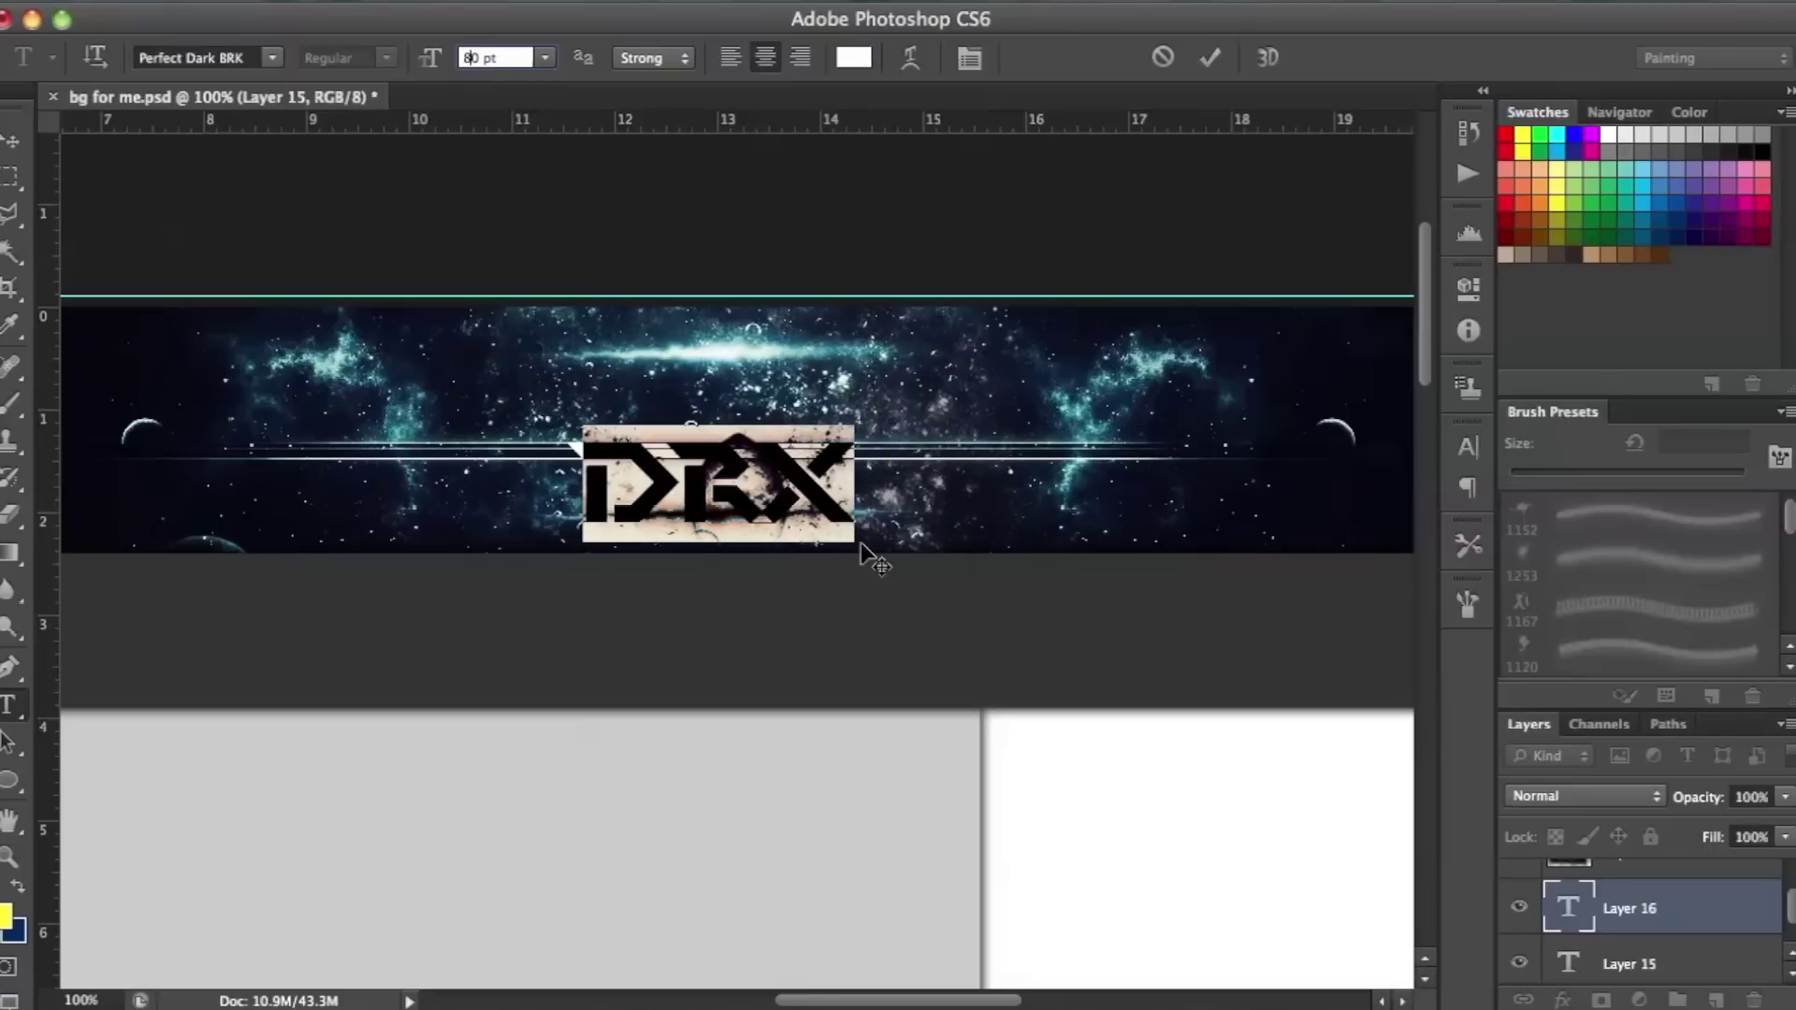
{"action": "type", "text": "10"}
{"action": "key", "text": "BackSpace"}
{"action": "type", "text": "2"}
{"action": "left_click_drag", "start_coordinate": [1132, 387], "coordinate": [1147, 365]}
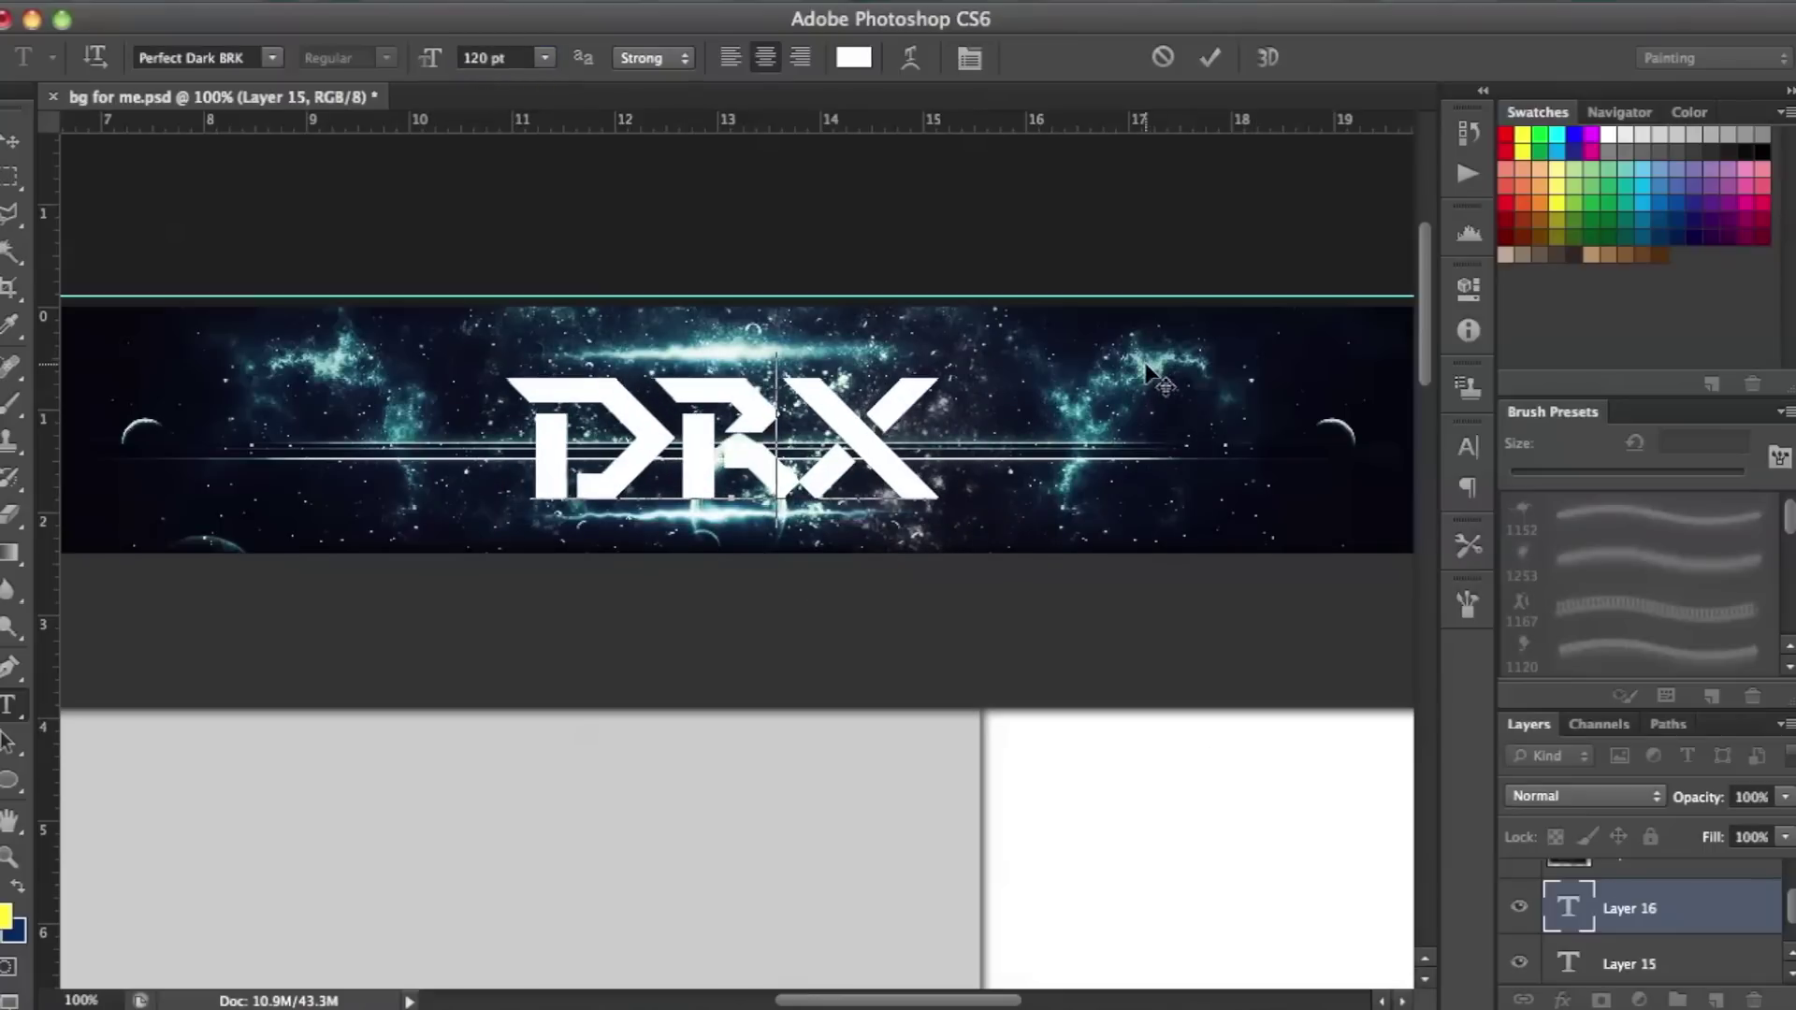
Delete the leftover empty text layer, Layer 15, and select the "drx" text layer.
{"action": "left_click", "coordinate": [1665, 950]}
{"action": "left_click", "coordinate": [1656, 911]}
{"action": "key", "text": "Delete"}
{"action": "scroll", "coordinate": [1653, 907], "scroll_direction": "up", "scroll_amount": 1}
{"action": "left_click", "coordinate": [1626, 885]}
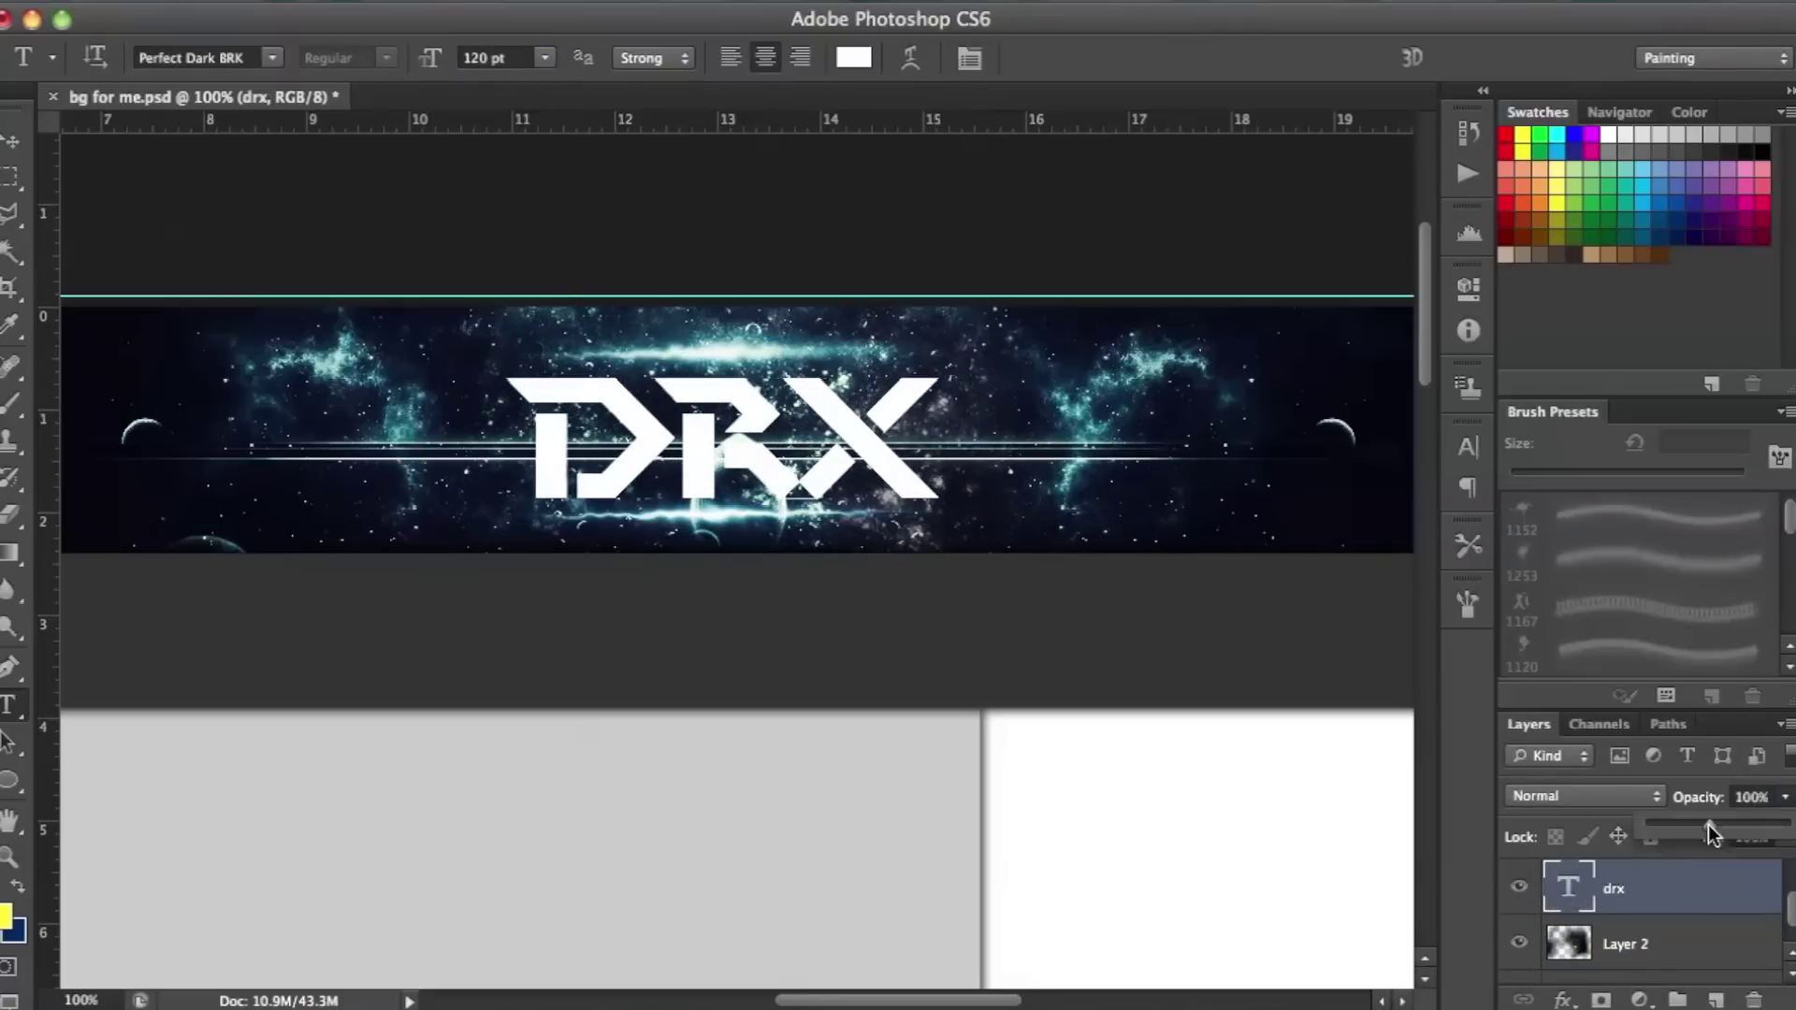
Lower the "drx" text layer's opacity to 18%.
{"action": "left_click_drag", "start_coordinate": [1707, 823], "coordinate": [1674, 825]}
{"action": "double_click", "coordinate": [788, 421]}
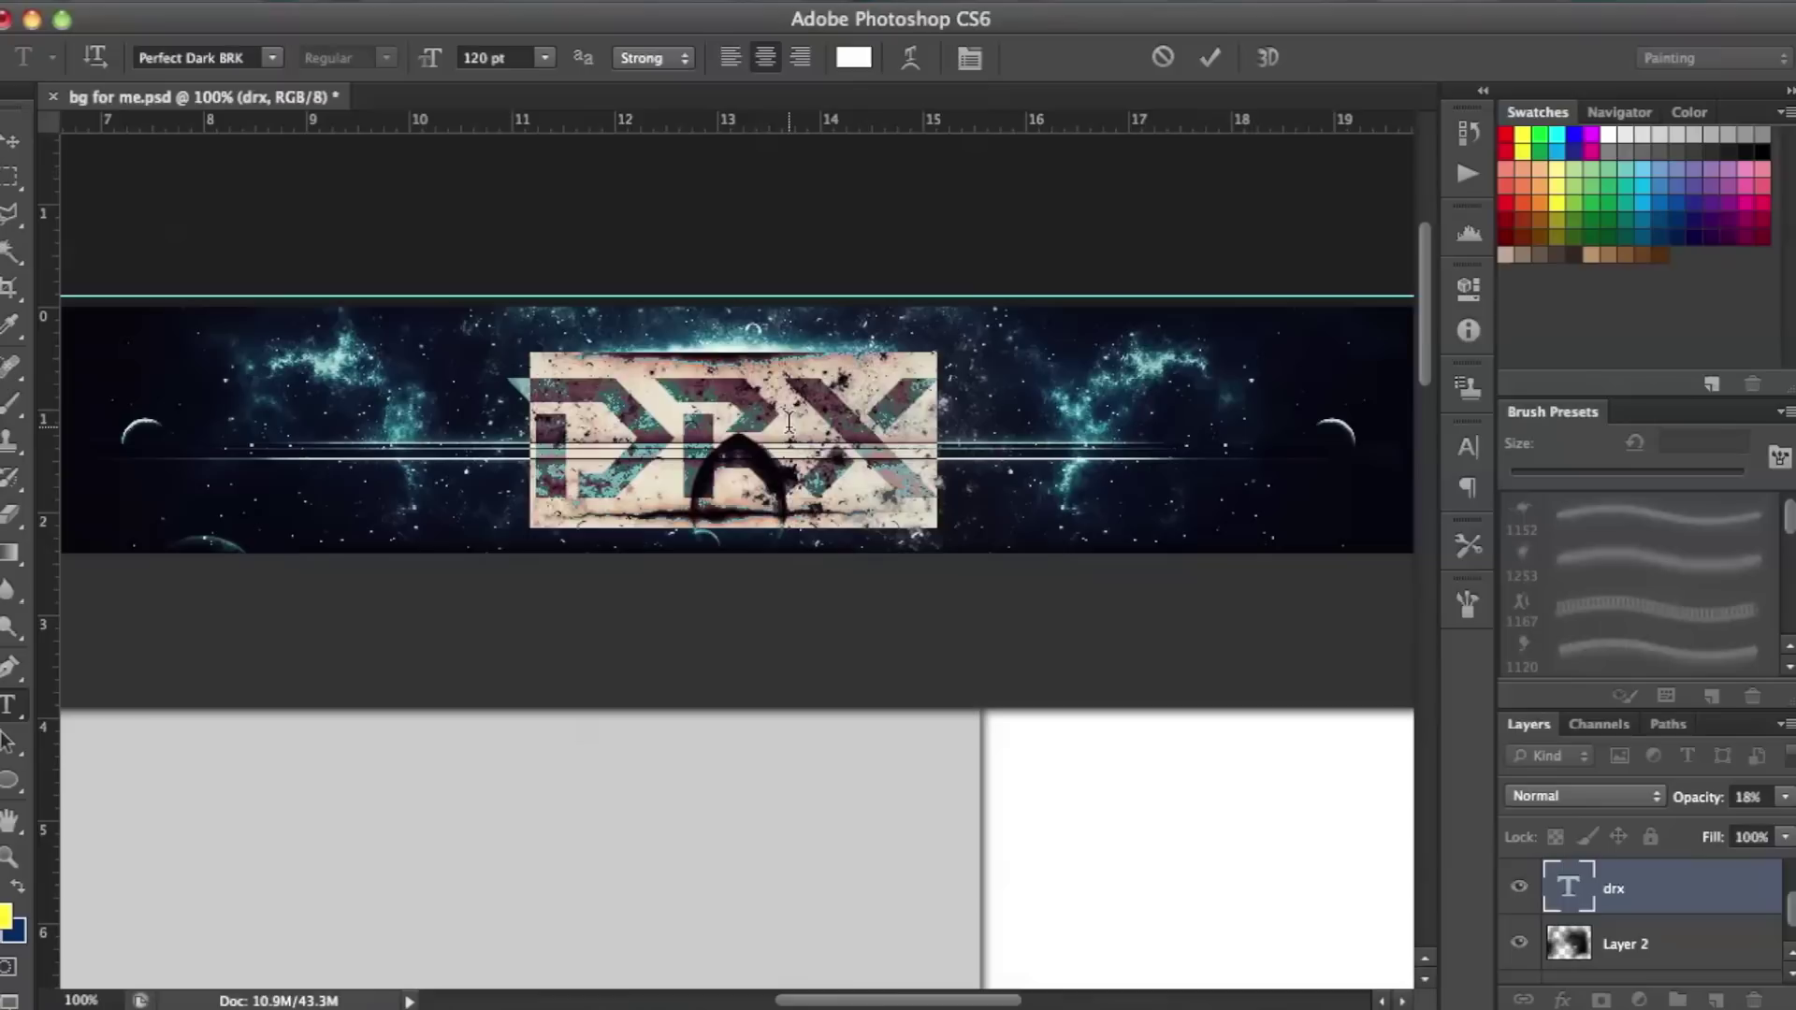
{"action": "key", "text": "ctrl+Return"}
{"action": "key", "text": "m"}
{"action": "key", "text": "ctrl+plus"}
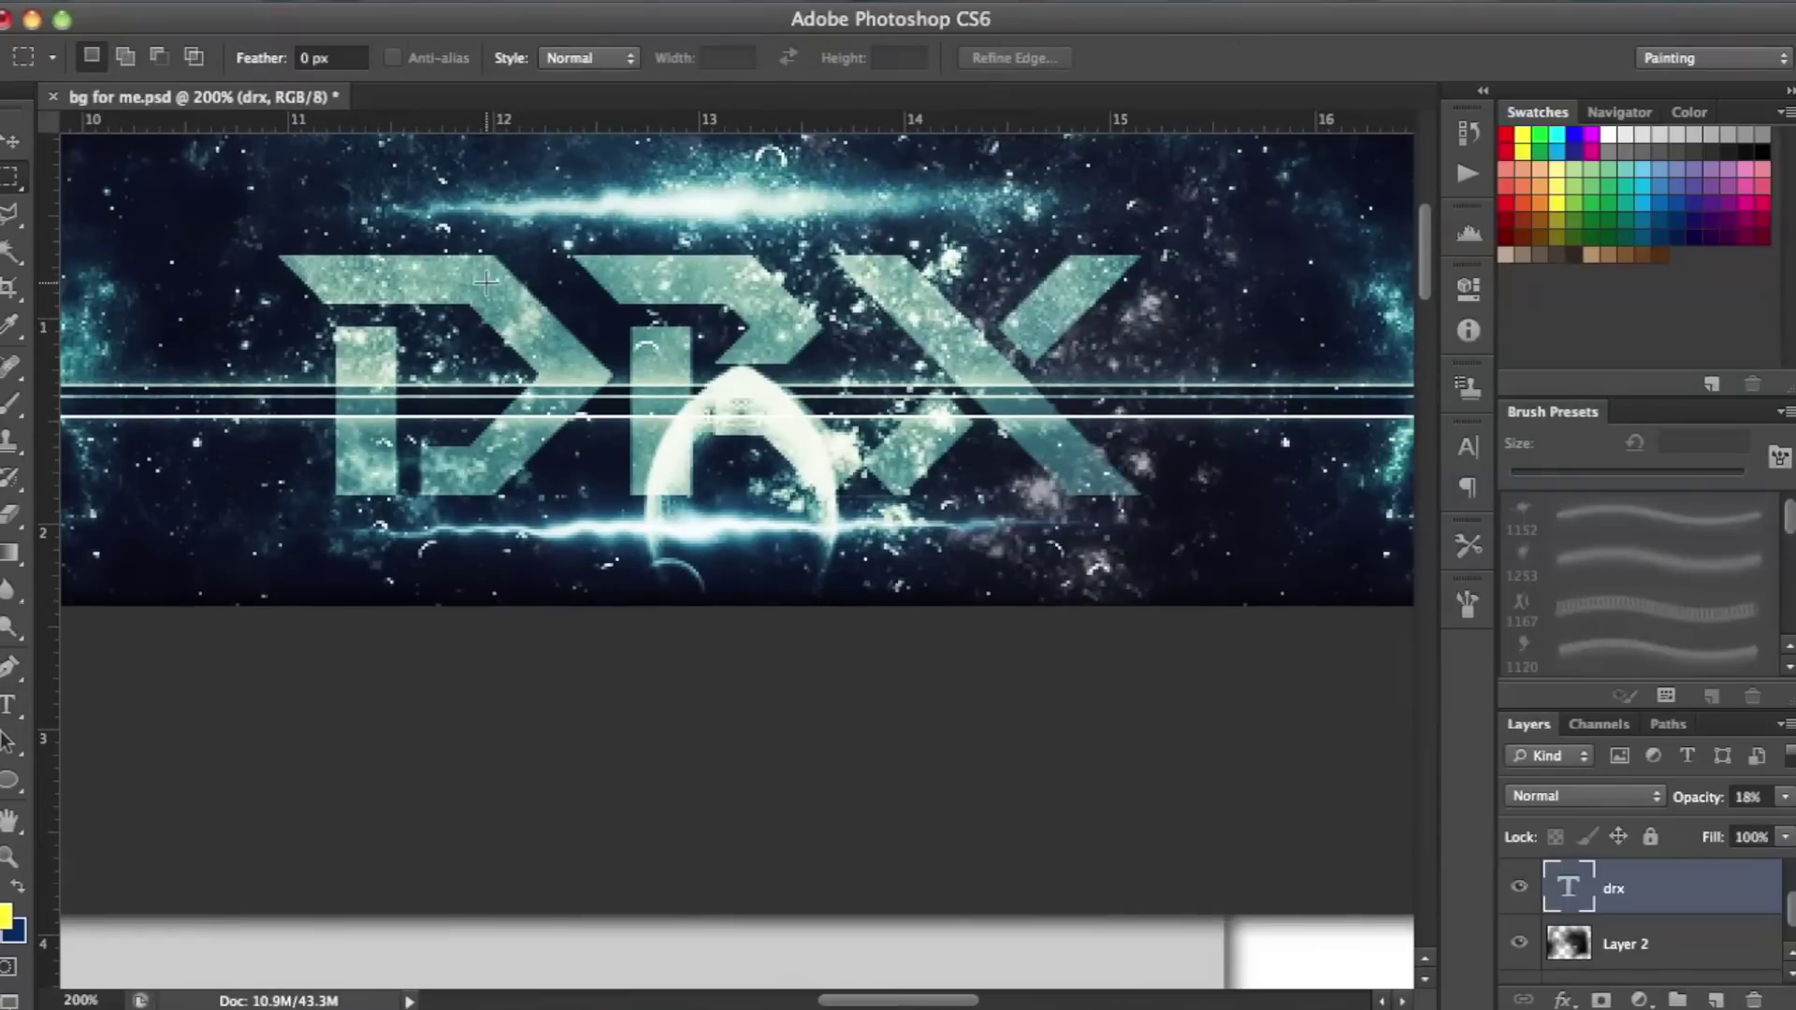
{"action": "scroll", "coordinate": [486, 281], "scroll_direction": "up", "scroll_amount": 2}
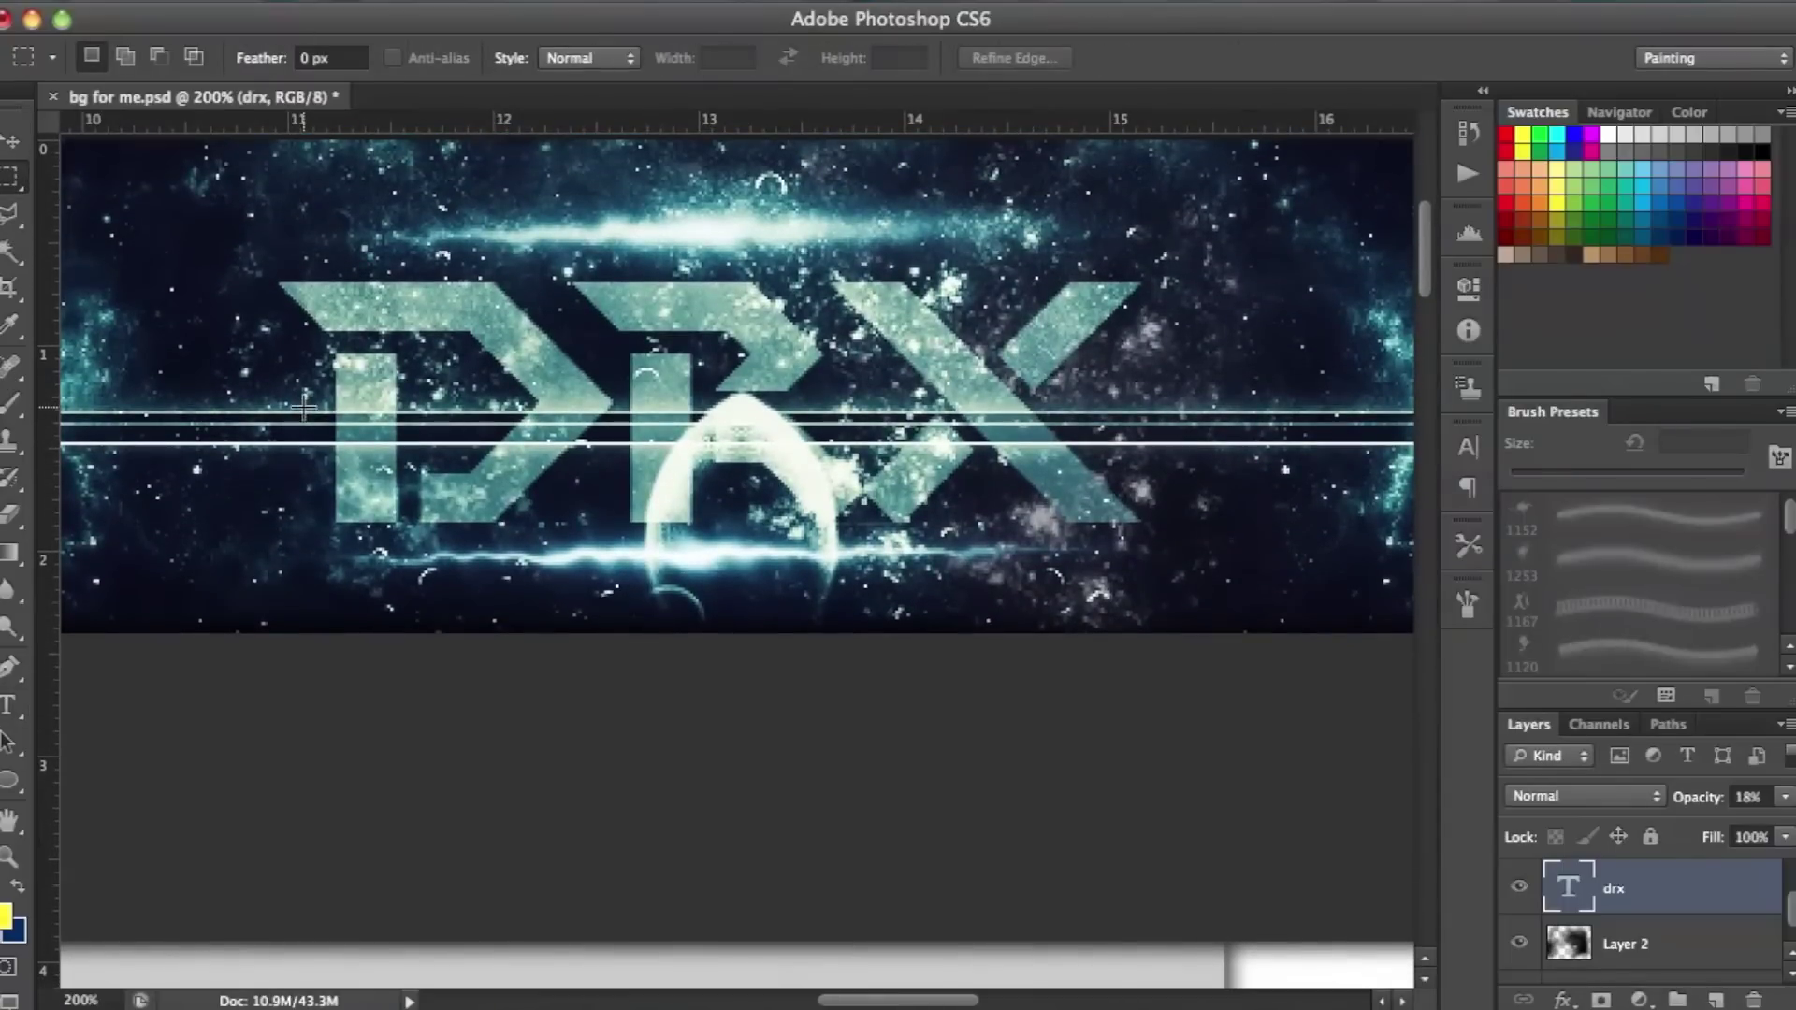
{"action": "scroll", "coordinate": [303, 408], "scroll_direction": "down", "scroll_amount": 10}
{"action": "scroll", "coordinate": [303, 407], "scroll_direction": "right", "scroll_amount": 8}
{"action": "scroll", "coordinate": [301, 405], "scroll_direction": "up", "scroll_amount": 10}
{"action": "right_click", "coordinate": [299, 387]}
{"action": "left_click", "coordinate": [404, 352]}
{"action": "scroll", "coordinate": [408, 352], "scroll_direction": "left", "scroll_amount": 10}
{"action": "scroll", "coordinate": [408, 352], "scroll_direction": "up", "scroll_amount": 2}
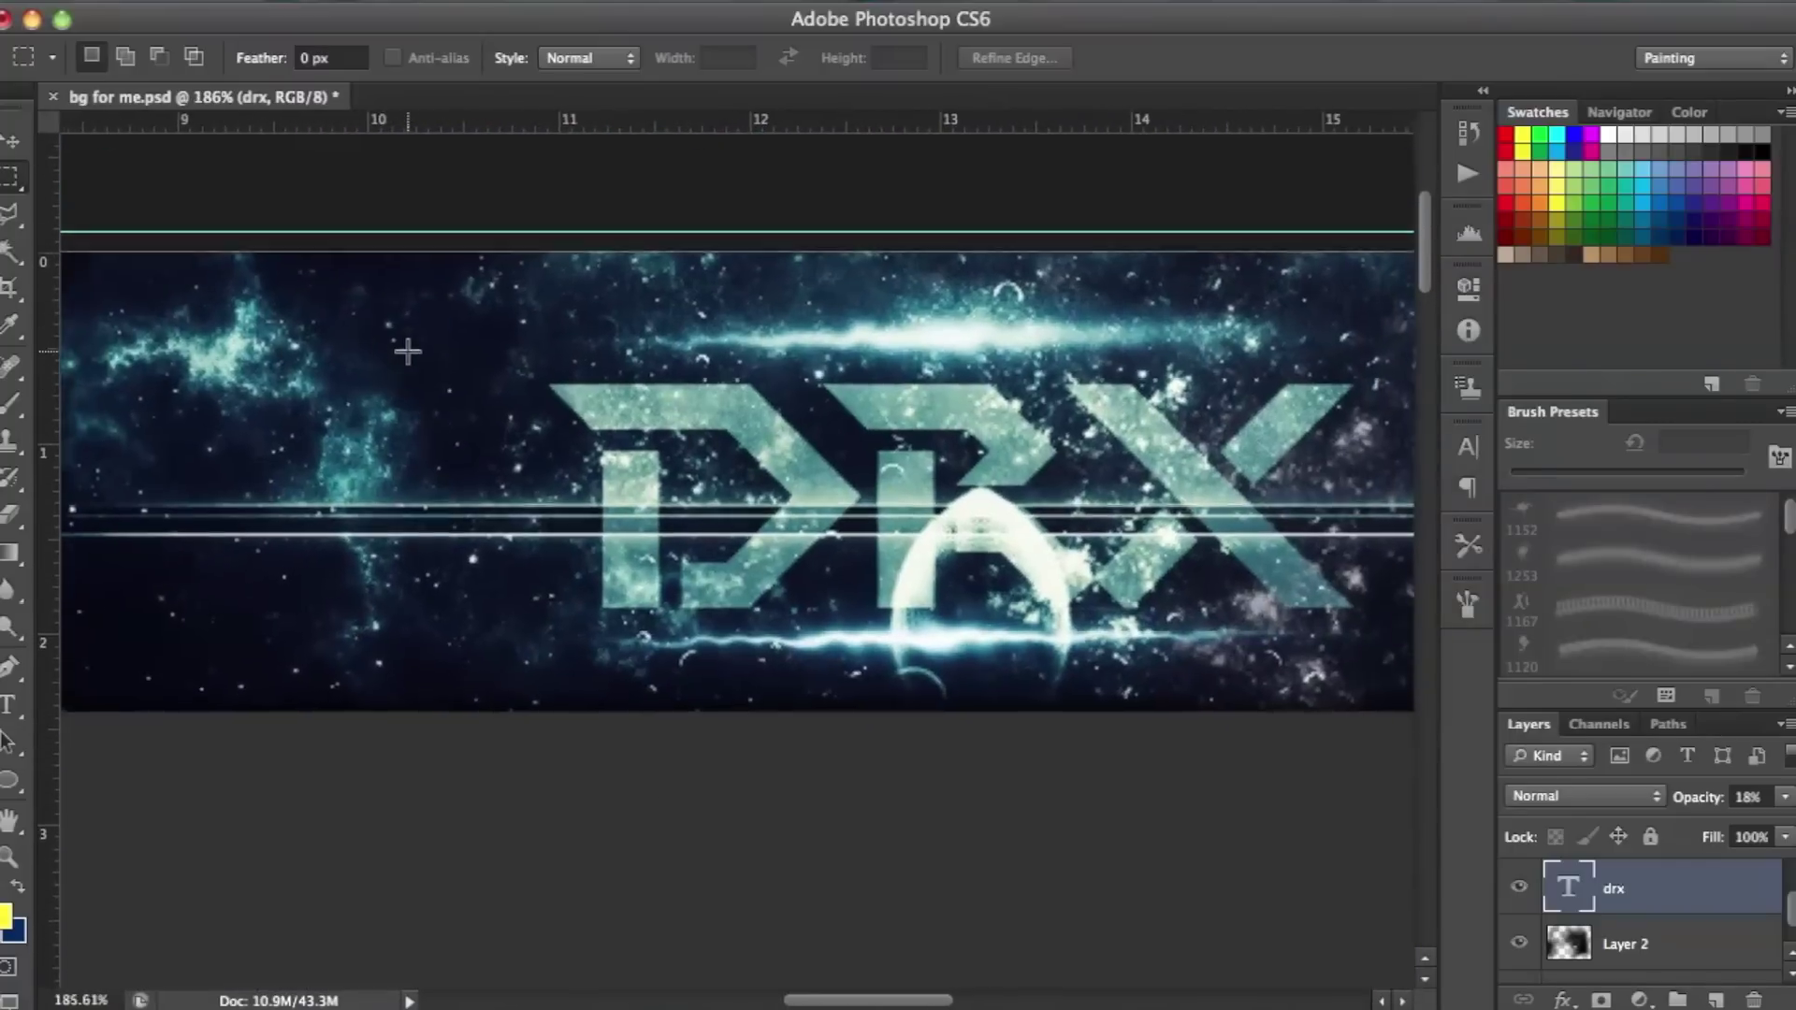
{"action": "scroll", "coordinate": [407, 352], "scroll_direction": "right", "scroll_amount": 3}
Add a second "drx" text slightly offset over the first and set its layer opacity to 21%.
{"action": "type", "text": "t"}
{"action": "type", "text": "drx"}
{"action": "left_click_drag", "start_coordinate": [267, 746], "coordinate": [796, 811]}
{"action": "left_click", "coordinate": [1680, 940]}
{"action": "left_click_drag", "start_coordinate": [1783, 795], "coordinate": [1678, 832]}
{"action": "left_click", "coordinate": [1781, 801]}
Recolour the upper "drx" text orange.
{"action": "double_click", "coordinate": [1569, 887]}
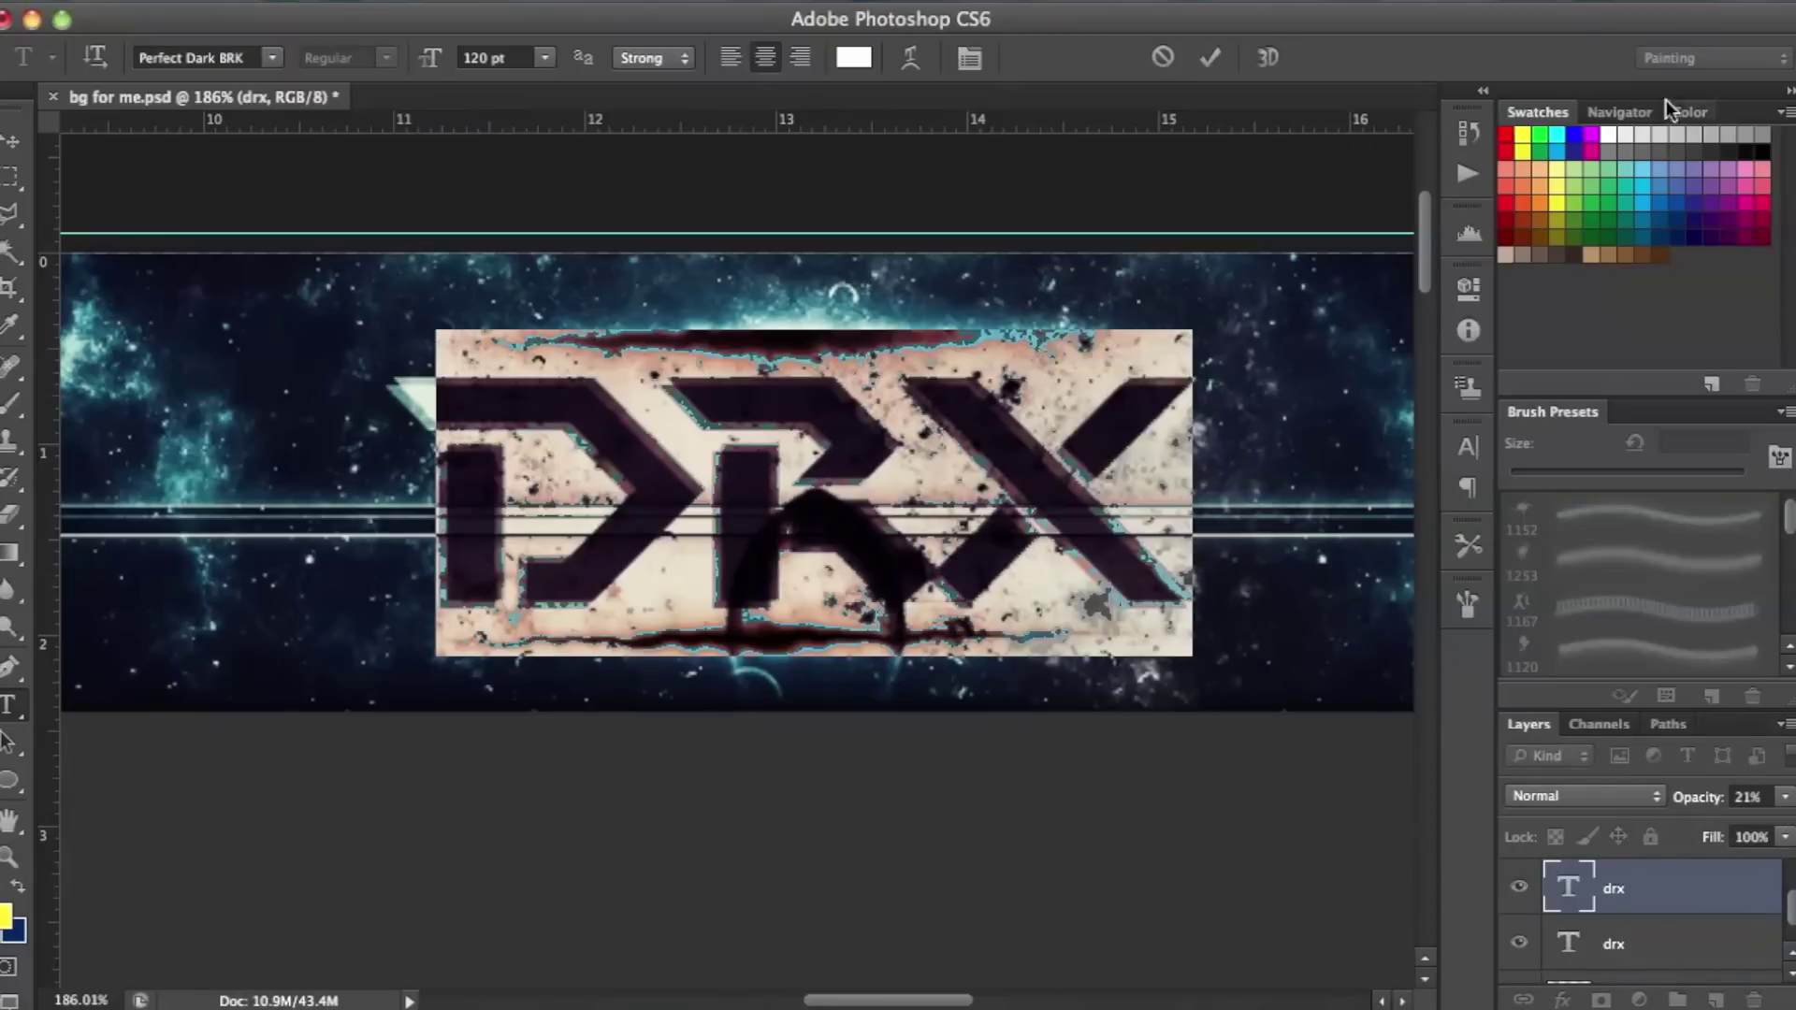
{"action": "left_click", "coordinate": [5, 916]}
{"action": "left_click_drag", "start_coordinate": [995, 513], "coordinate": [995, 535]}
{"action": "left_click", "coordinate": [1263, 191]}
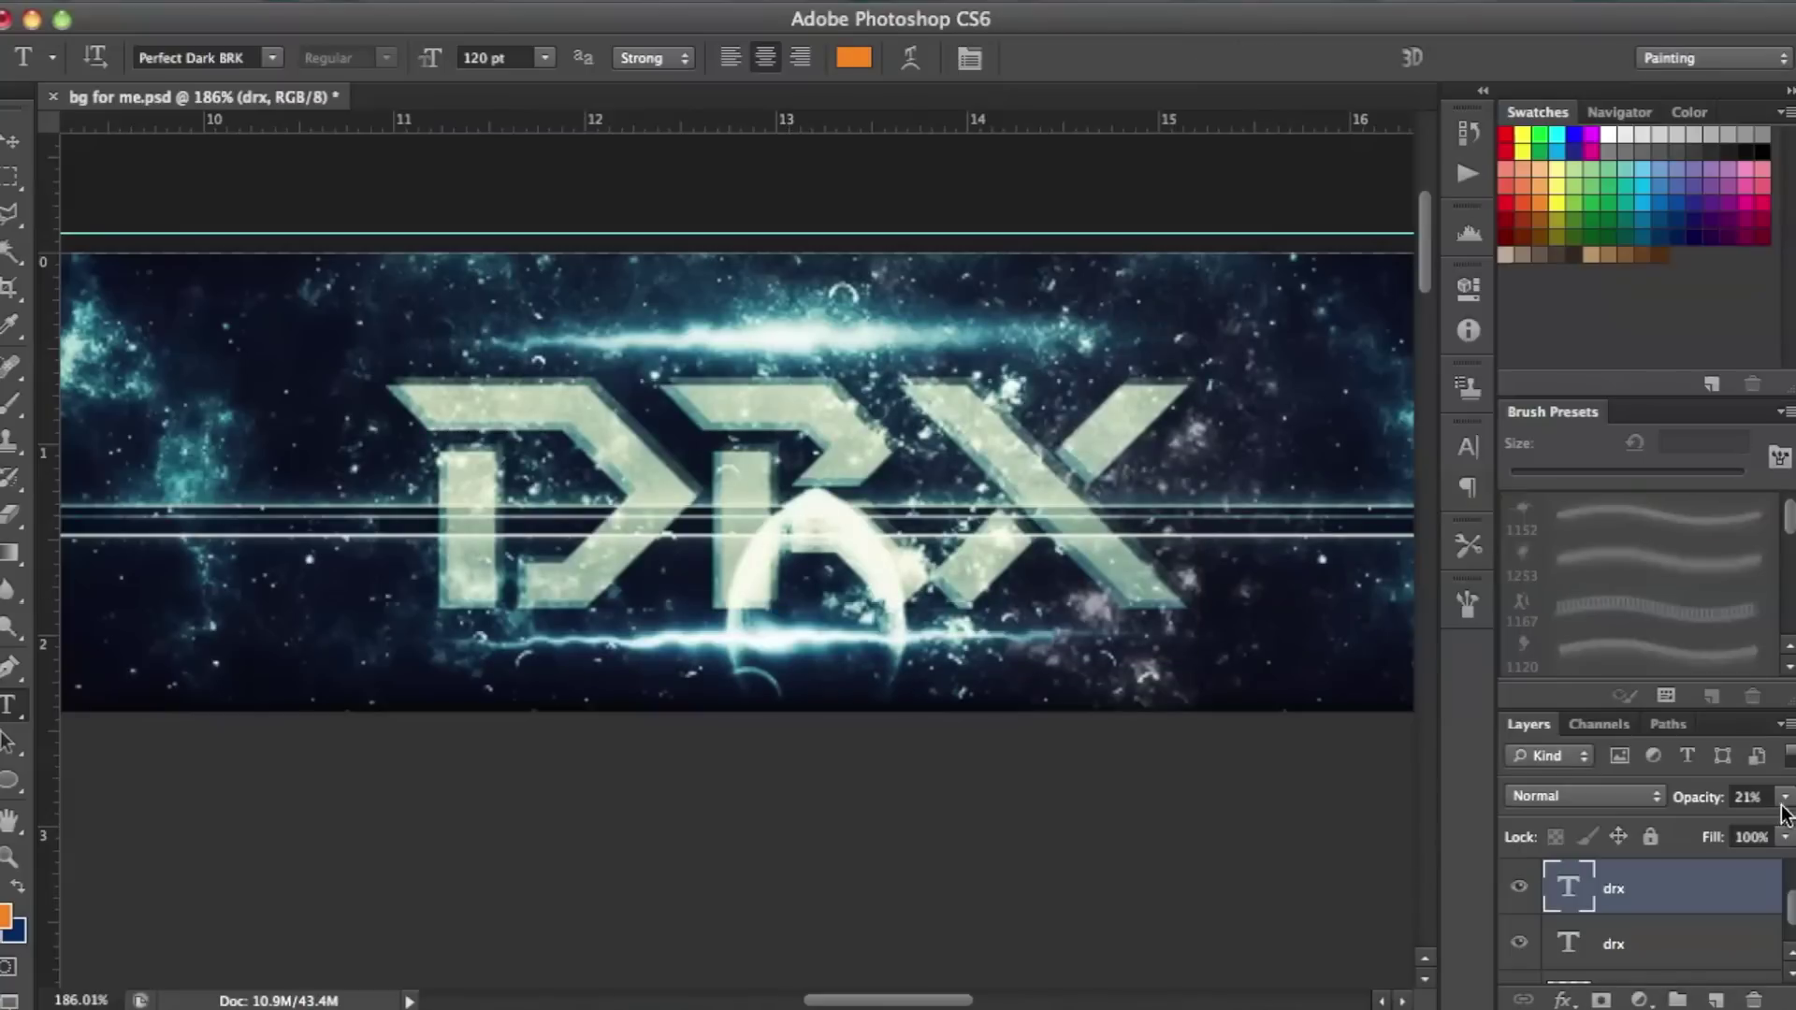
Raise the orange "drx" layer's opacity to 32% and place another "drx" text over the existing letters.
{"action": "left_click_drag", "start_coordinate": [1784, 796], "coordinate": [1691, 817]}
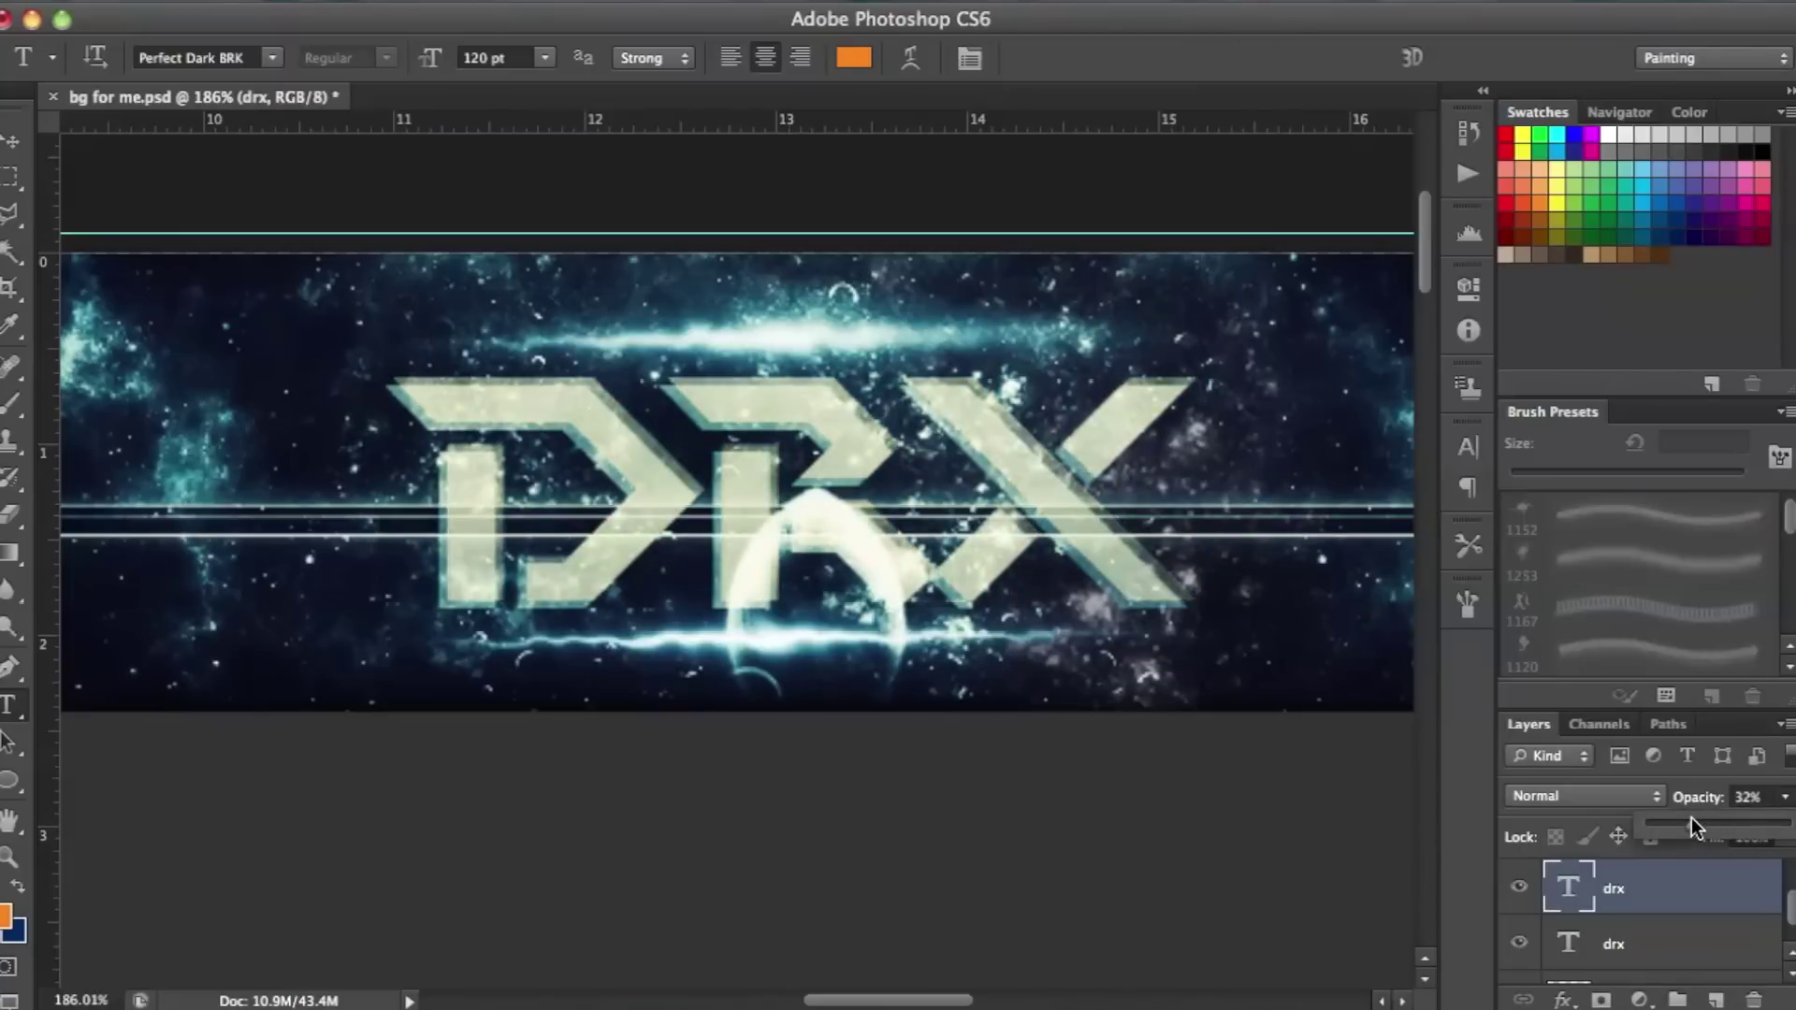
{"action": "left_click_drag", "start_coordinate": [217, 664], "coordinate": [601, 760]}
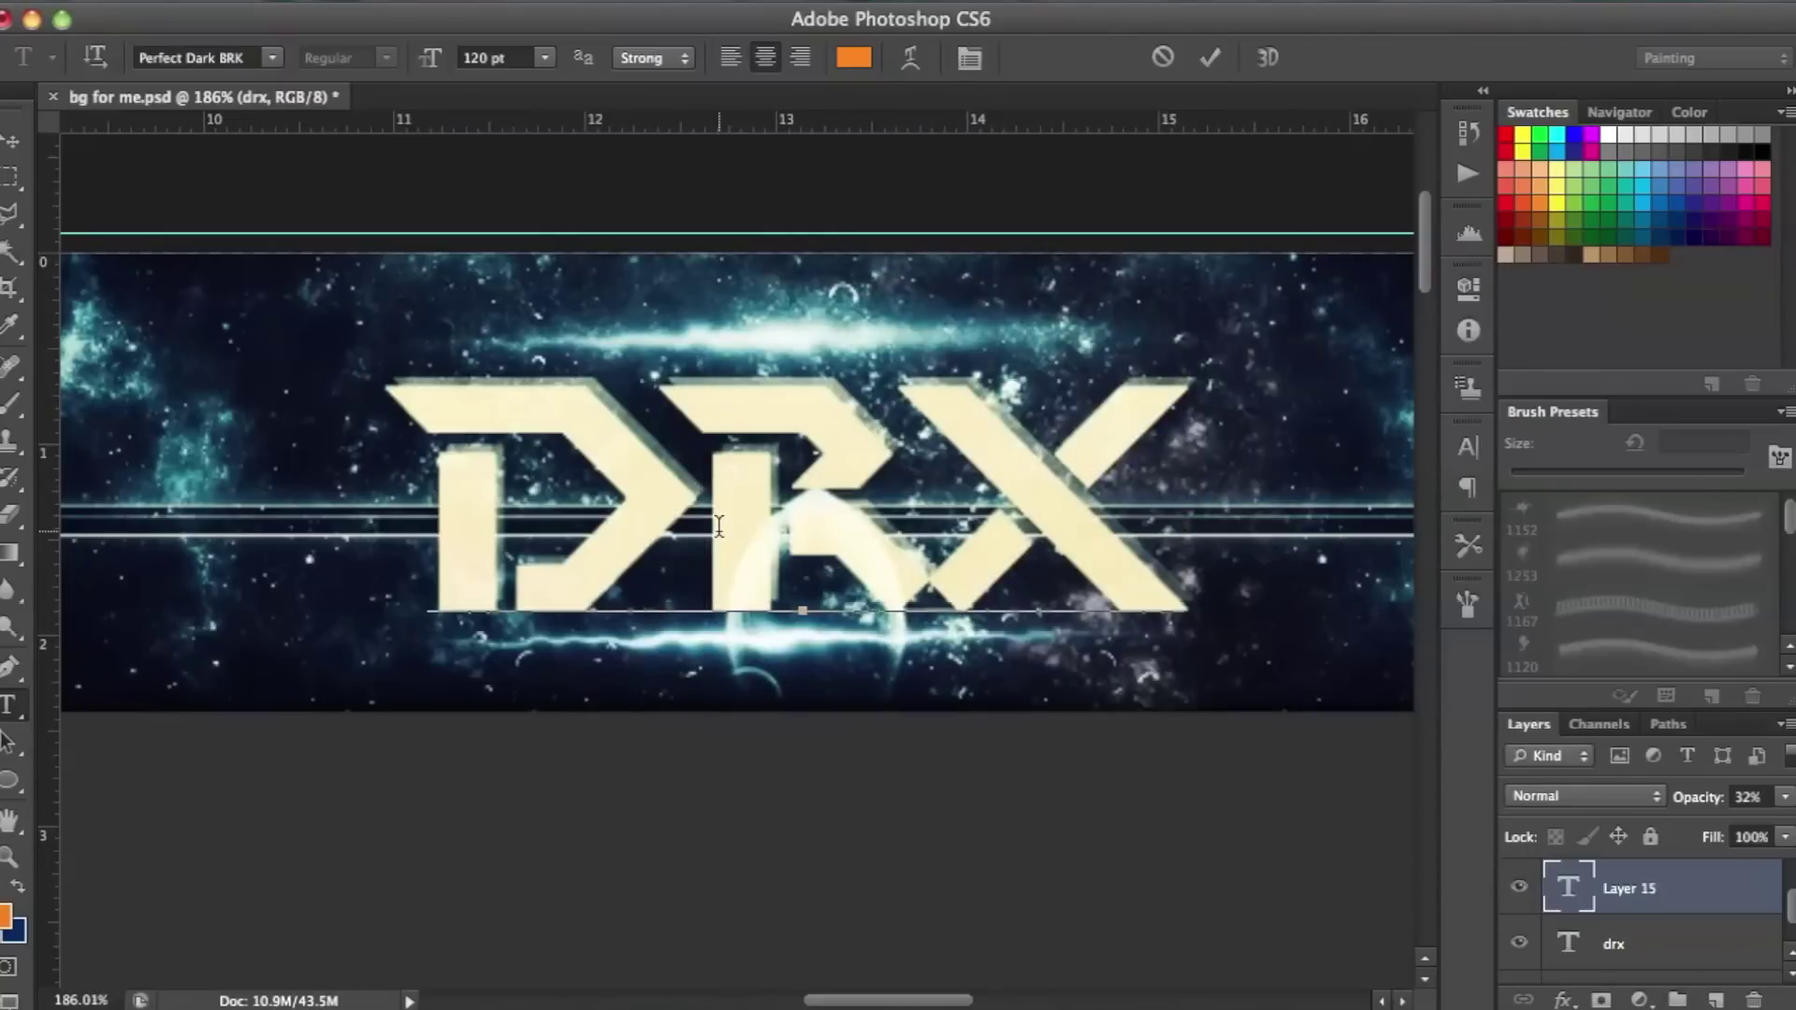
Reopen the recent file bg for me.psd.
{"action": "left_click", "coordinate": [188, 268]}
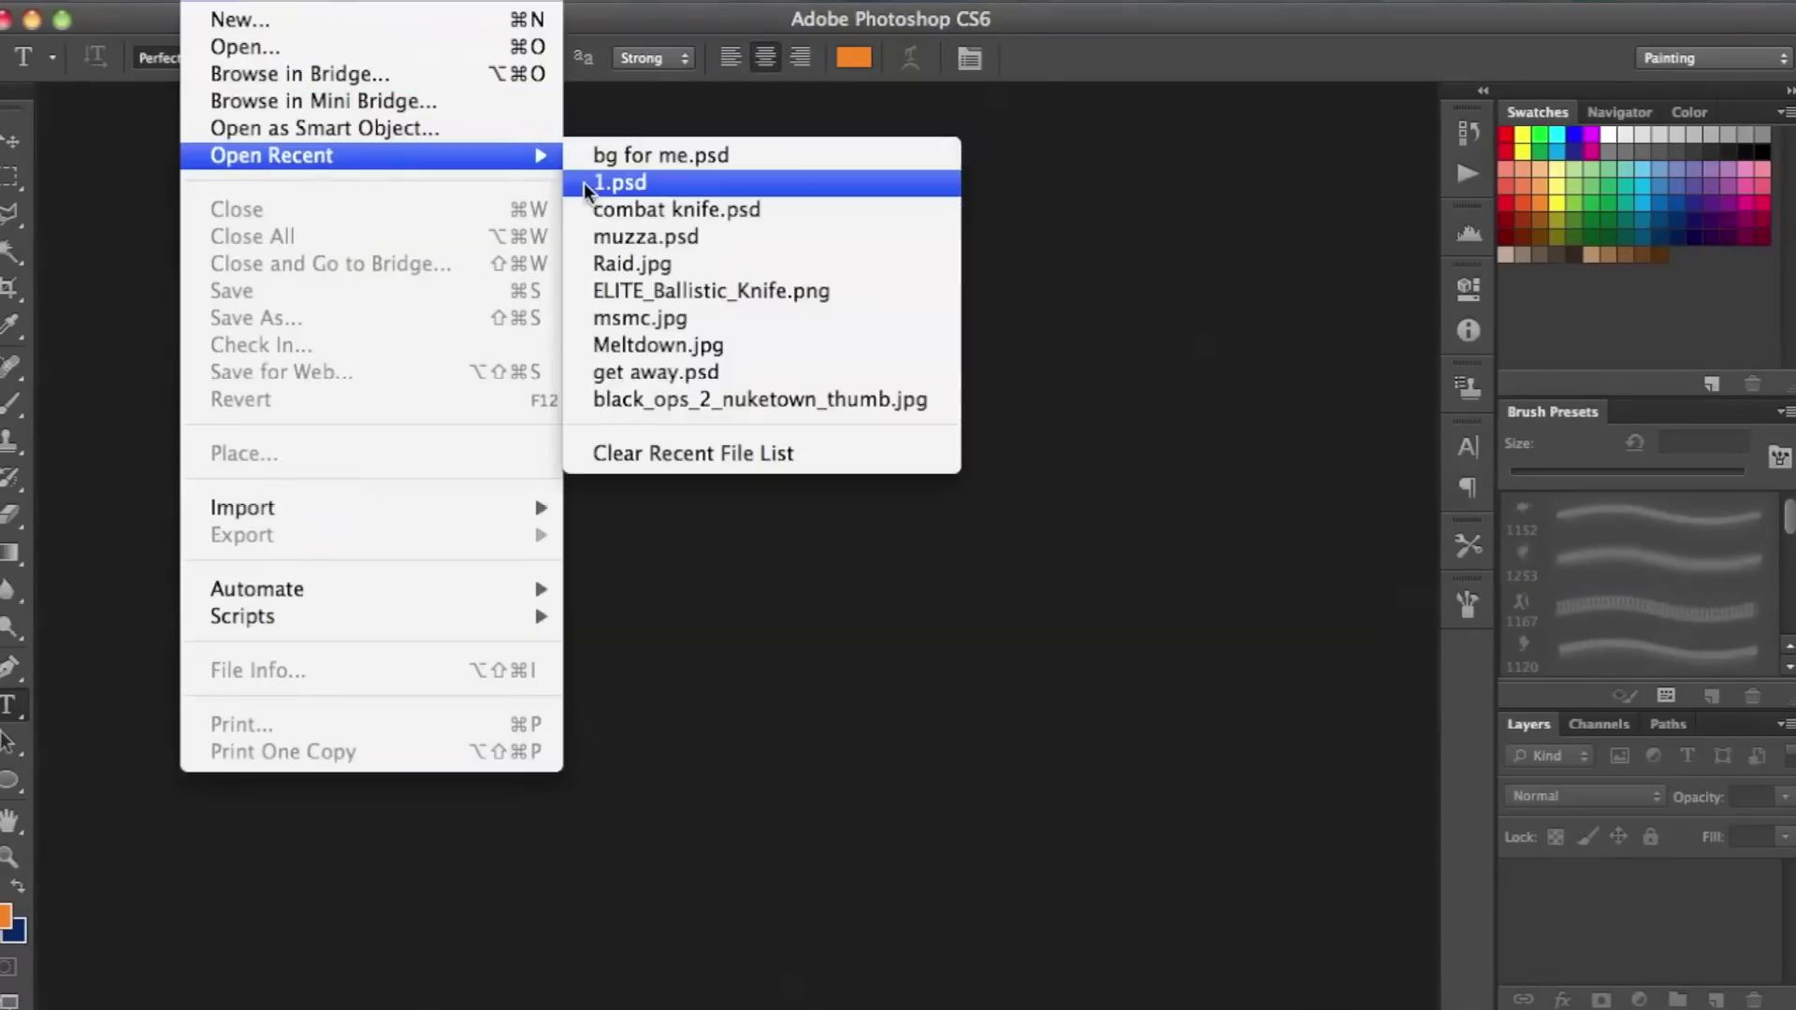
{"action": "left_click", "coordinate": [584, 183]}
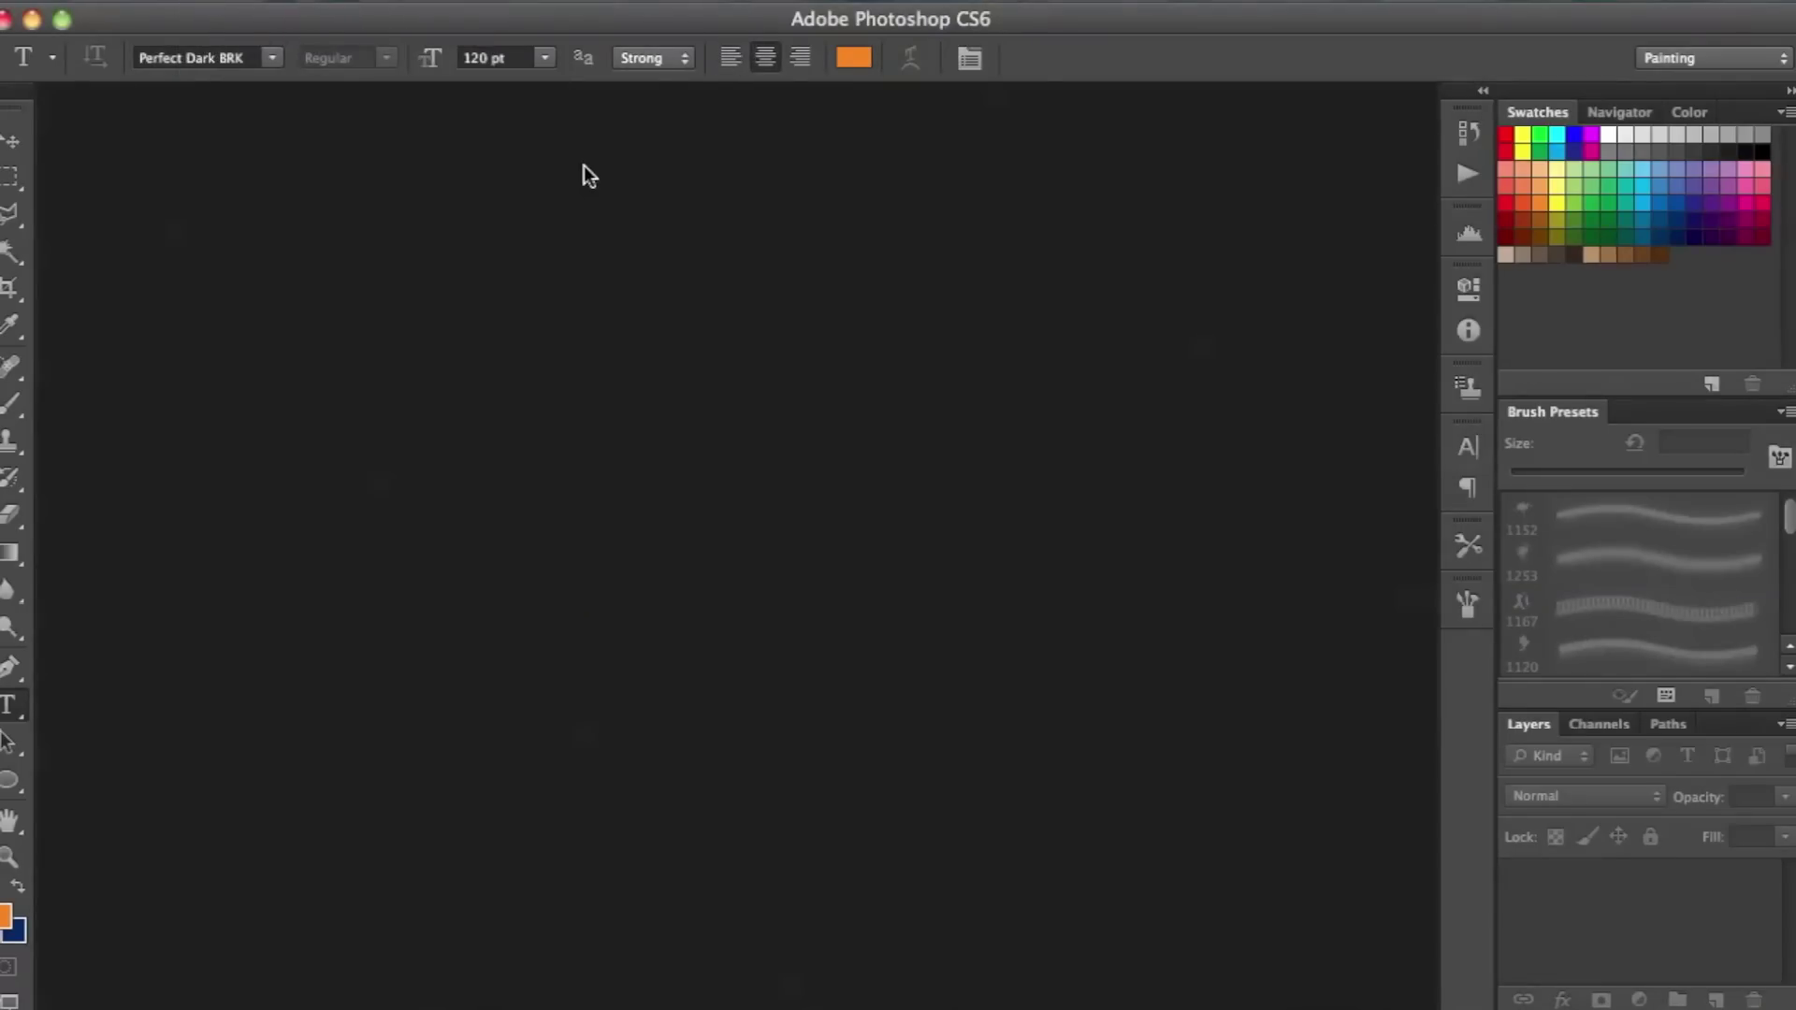
{"action": "left_click", "coordinate": [209, 13]}
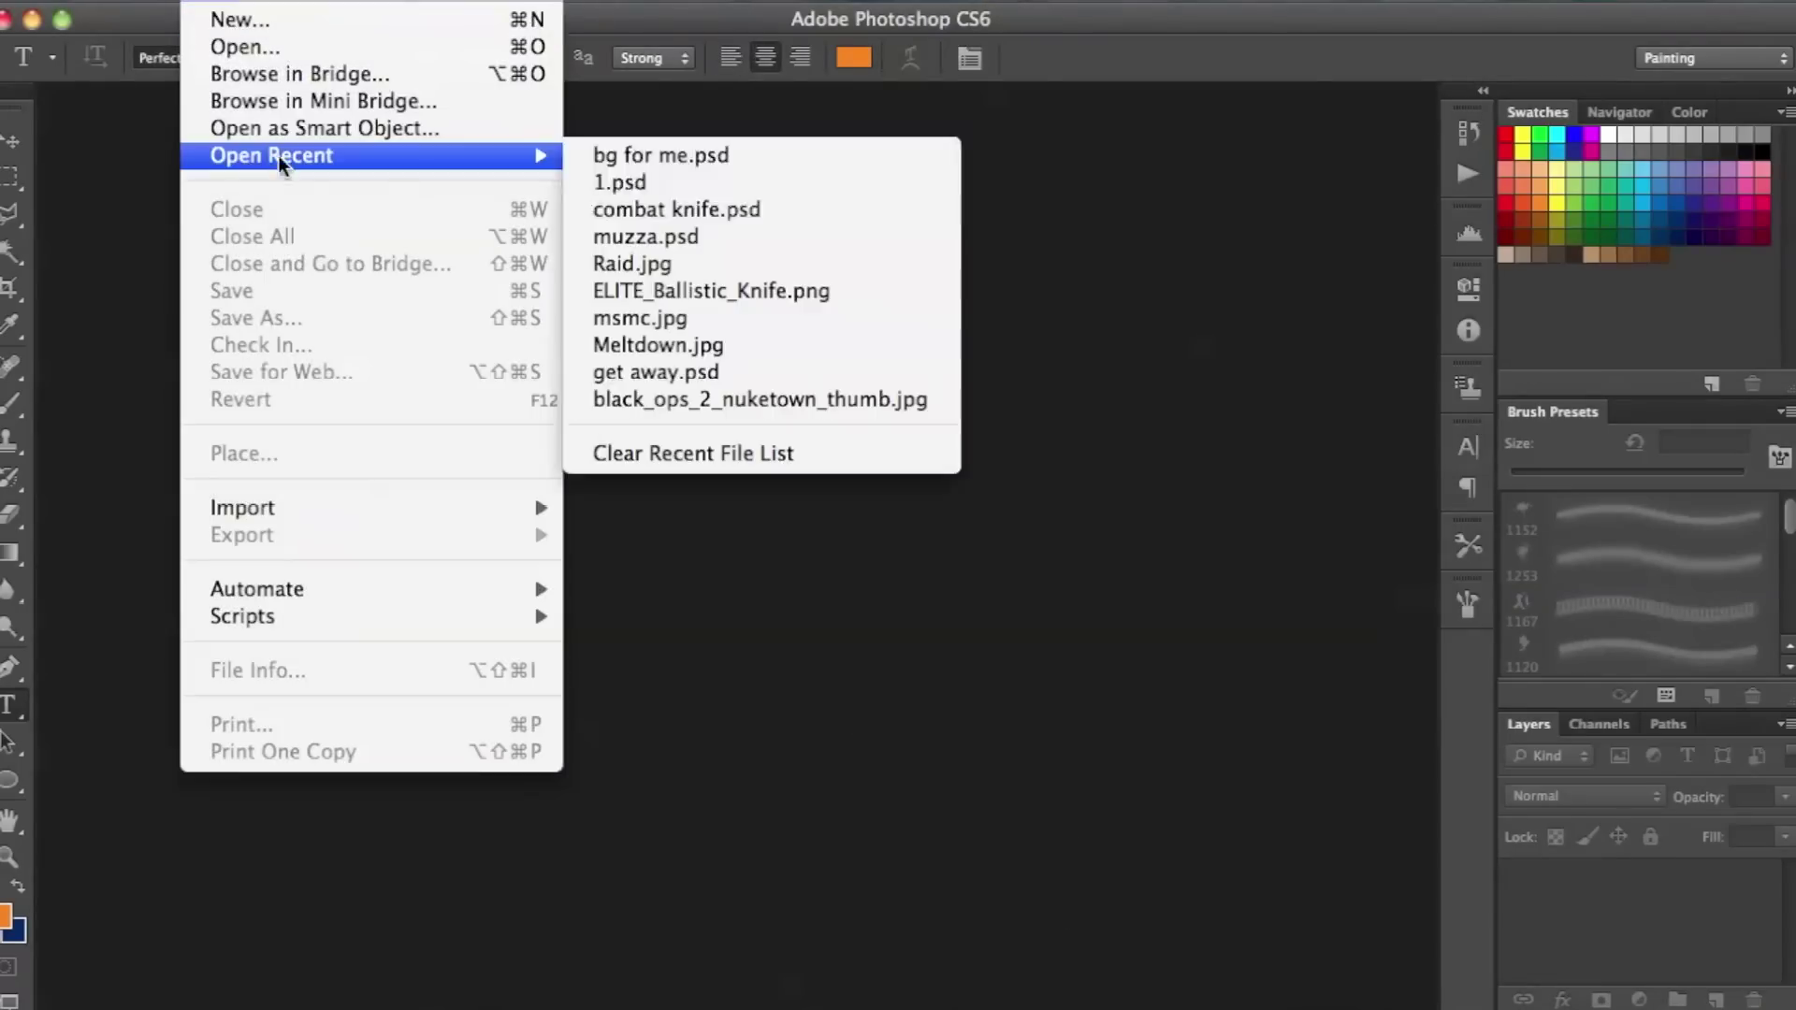
{"action": "left_click", "coordinate": [642, 193]}
{"action": "key", "text": "super+plus"}
{"action": "key", "text": "super+plus"}
{"action": "key", "text": "super+plus"}
{"action": "key", "text": "super+plus"}
{"action": "scroll", "coordinate": [730, 277], "scroll_direction": "up", "scroll_amount": 14}
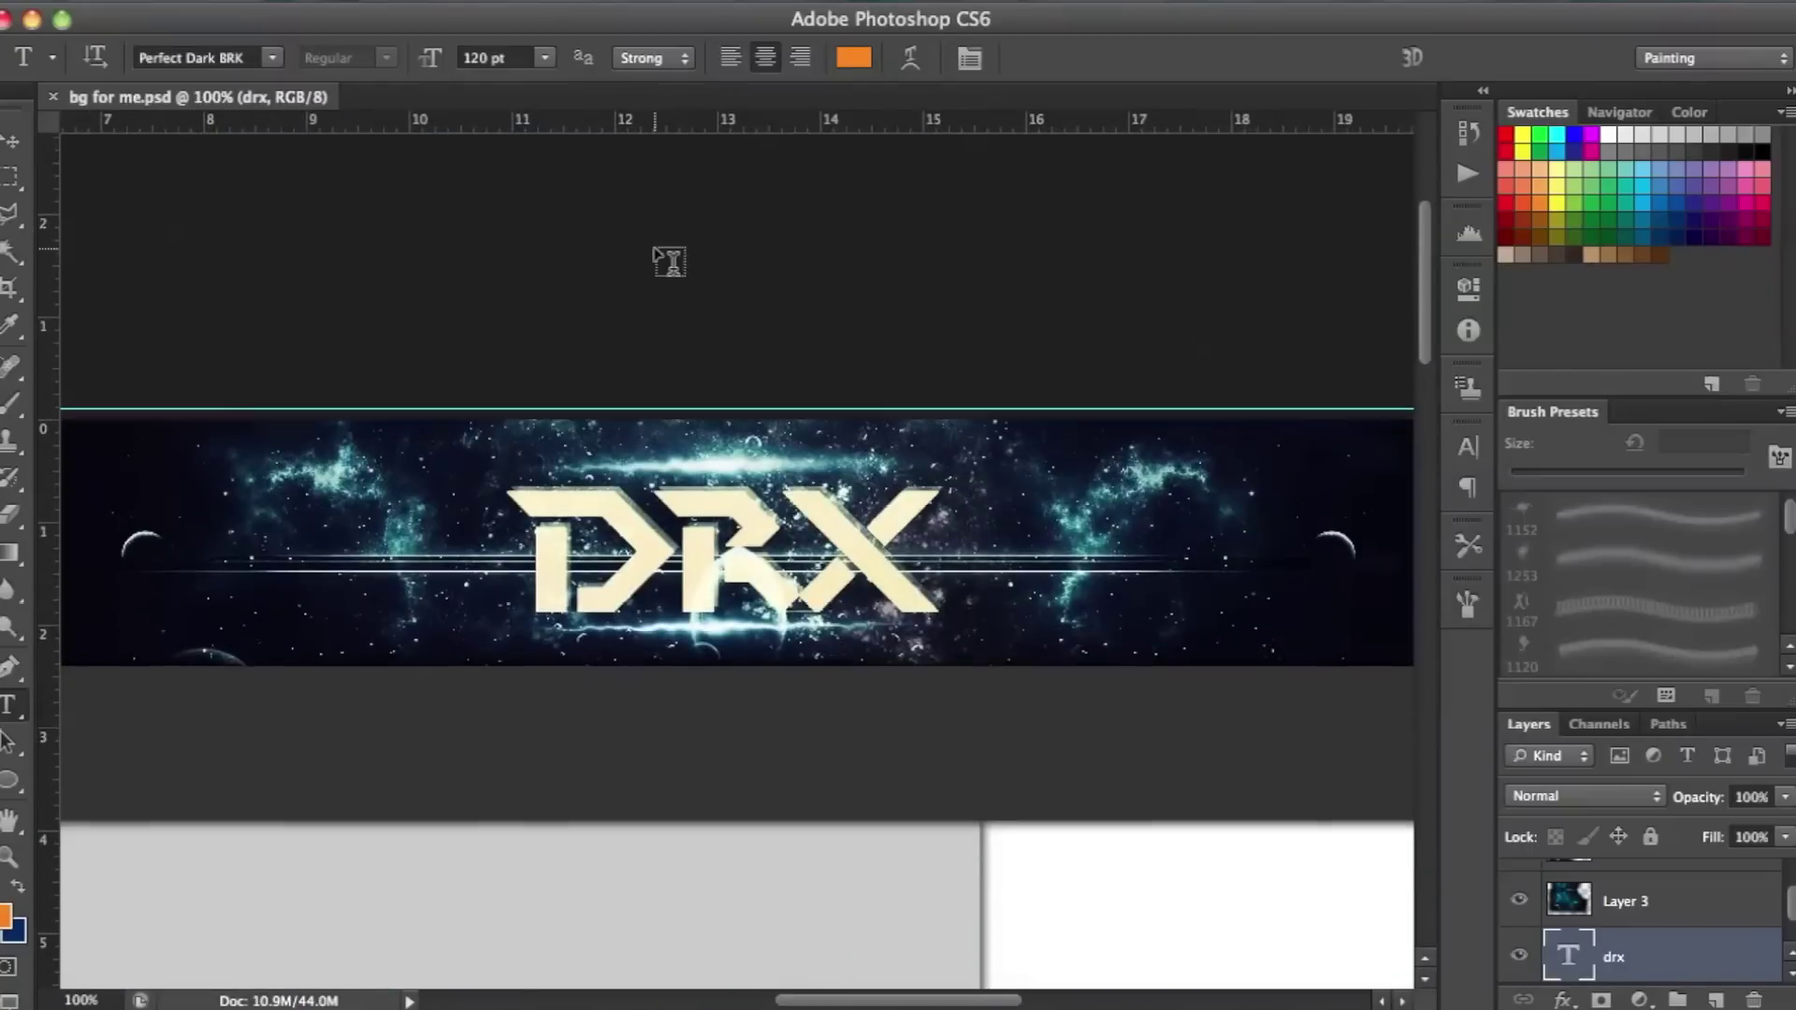
Recolour the "drx" text on the 32% opacity layer red-orange.
{"action": "key", "text": "super+plus"}
{"action": "left_click_drag", "start_coordinate": [1761, 993], "coordinate": [1715, 997]}
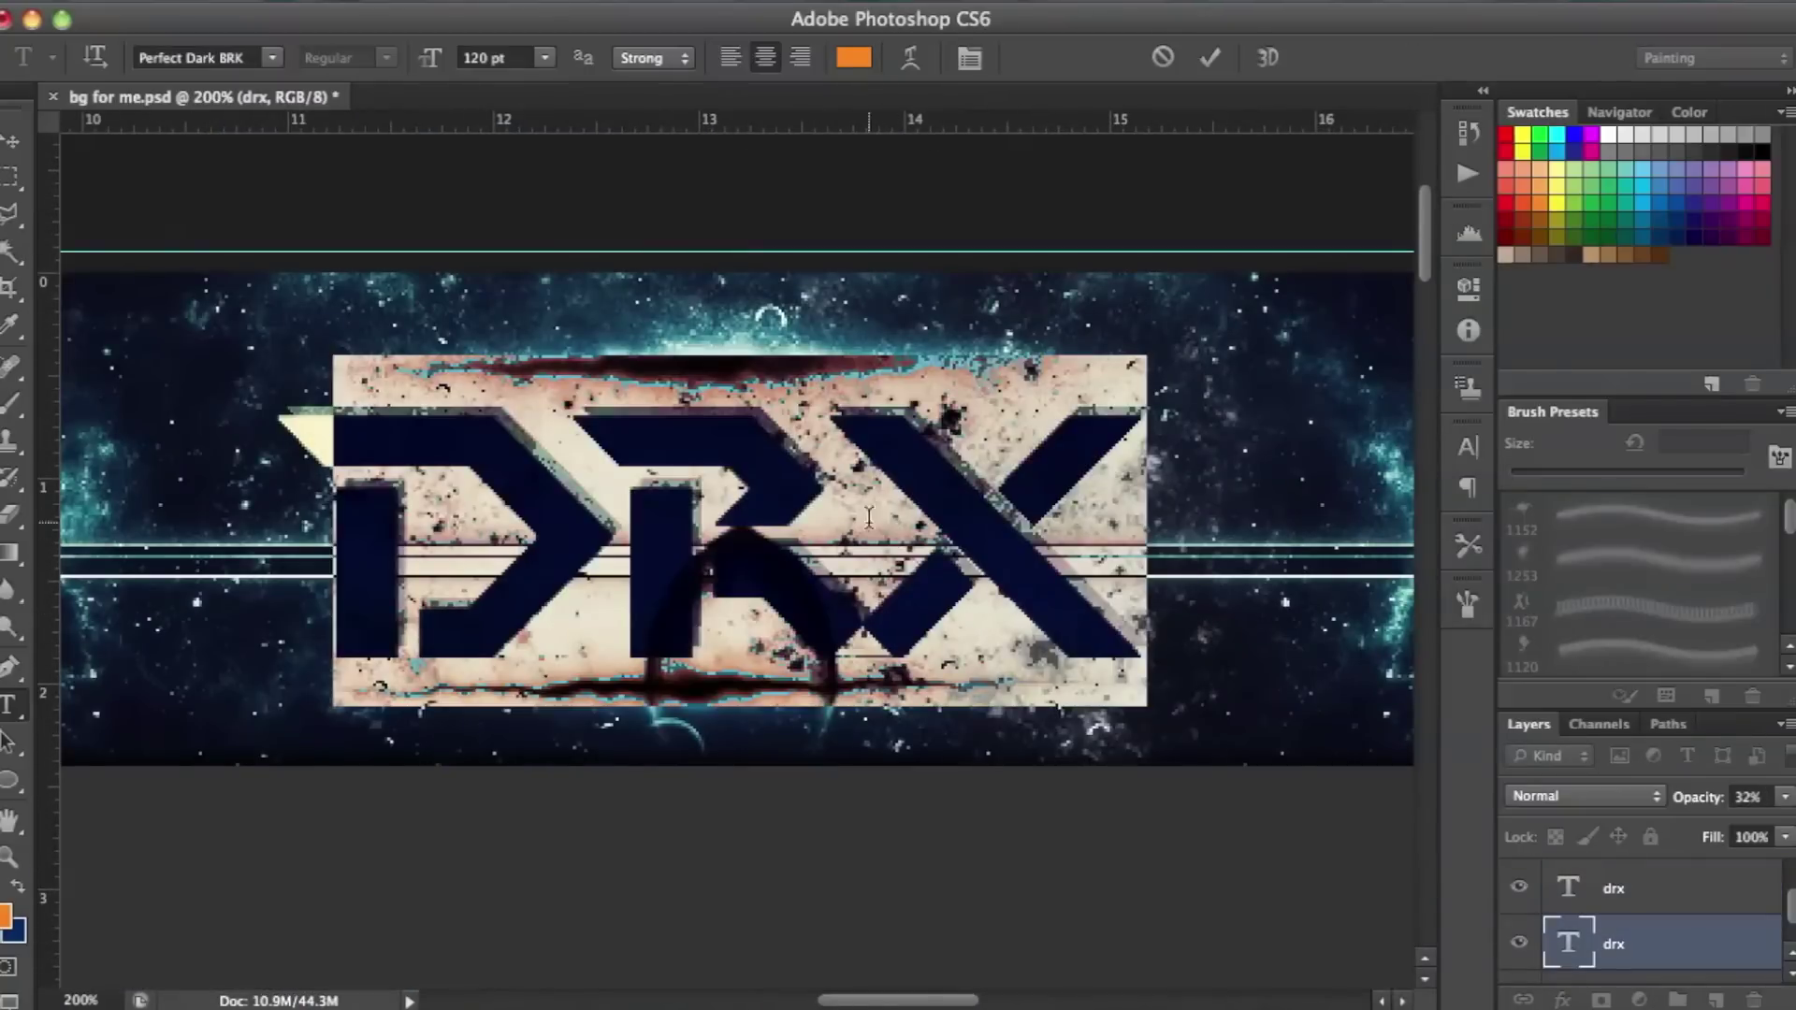
{"action": "left_click", "coordinate": [5, 917]}
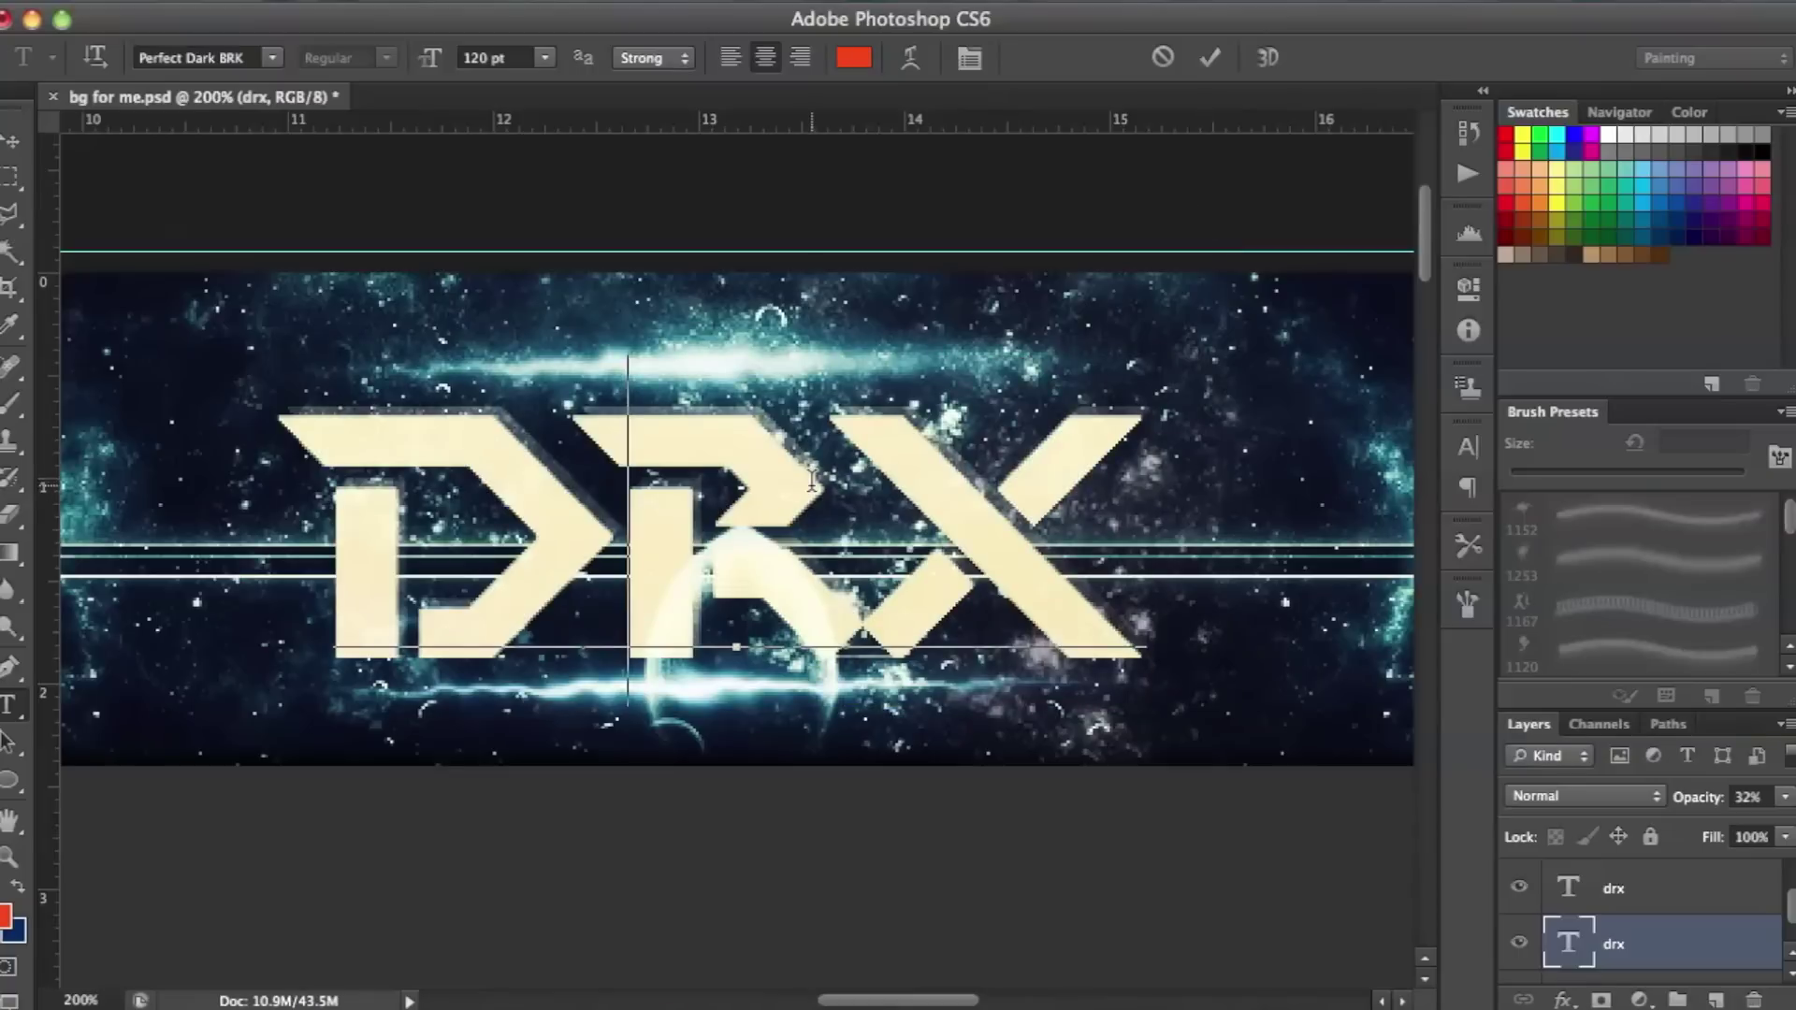
Hide the top "drx" text layer and raise the red-orange "drx" layer's opacity to 59%.
{"action": "left_click", "coordinate": [1519, 887]}
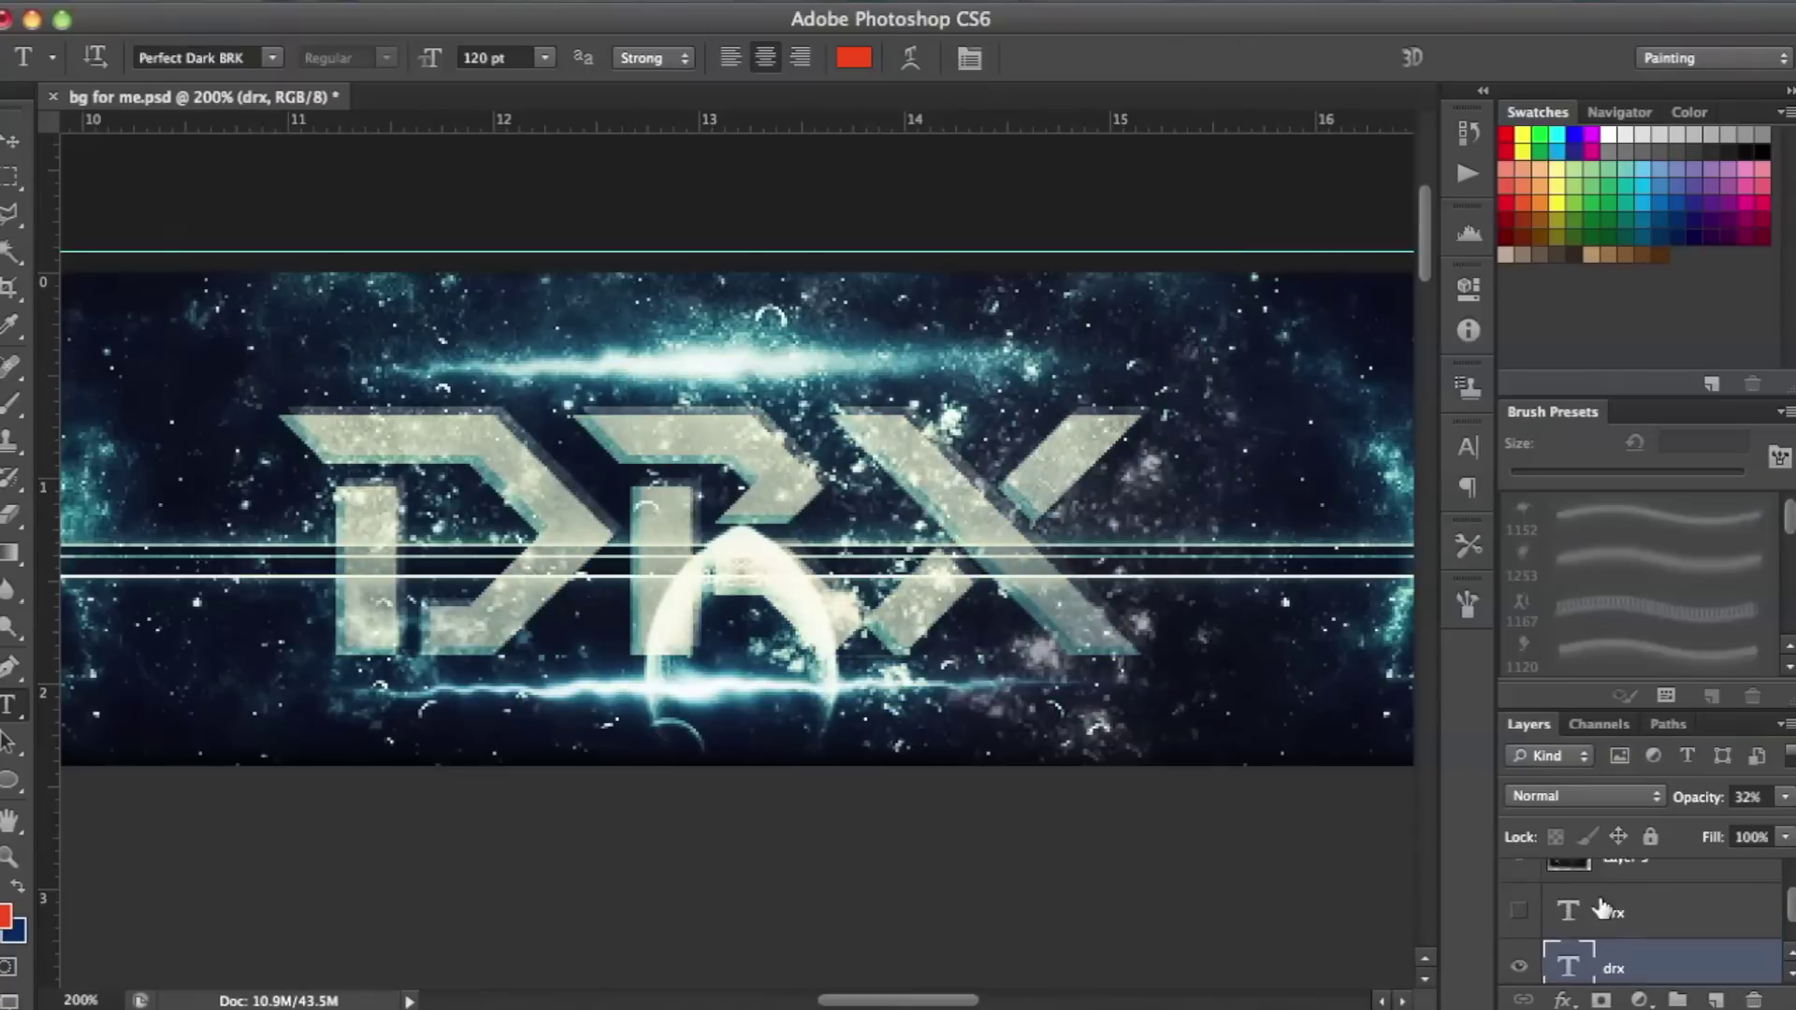
{"action": "left_click", "coordinate": [1603, 907]}
{"action": "left_click_drag", "start_coordinate": [1785, 797], "coordinate": [1728, 822]}
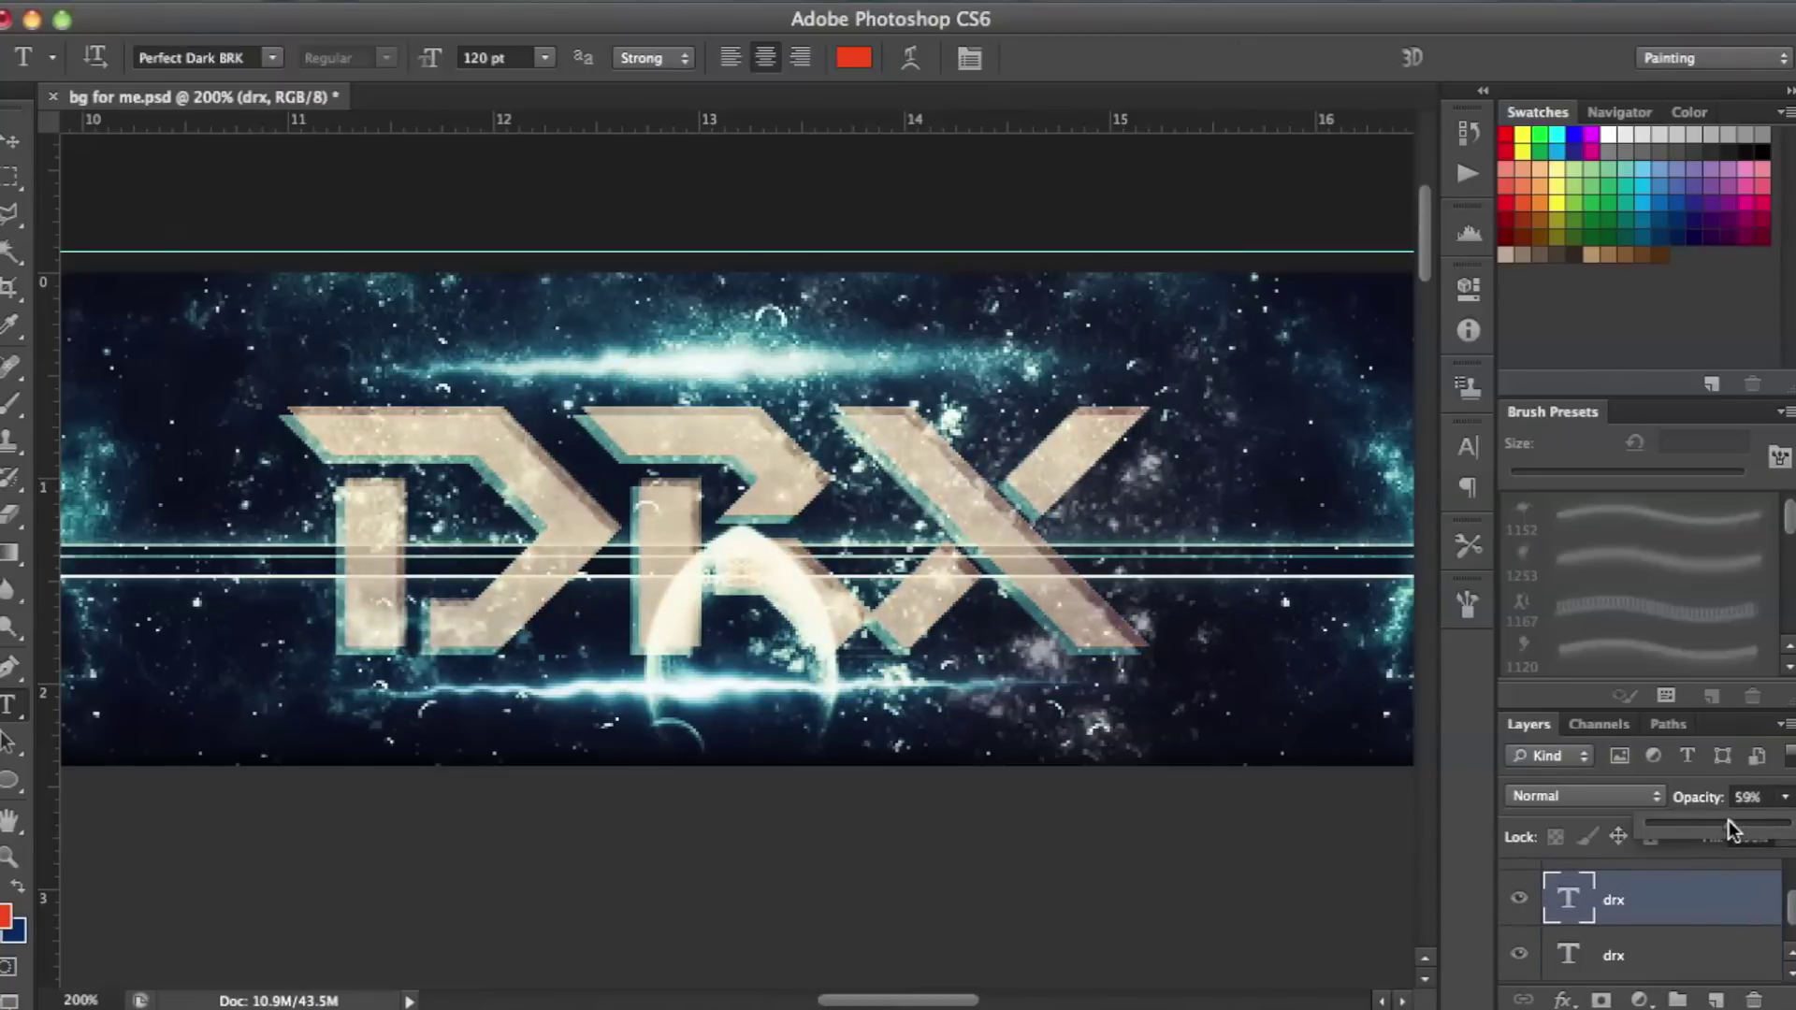
{"action": "scroll", "coordinate": [1689, 889], "scroll_direction": "up", "scroll_amount": 2}
Show the top "drx" text layer again and recolour its text turquoise, #01fdd1.
{"action": "left_click", "coordinate": [1680, 895]}
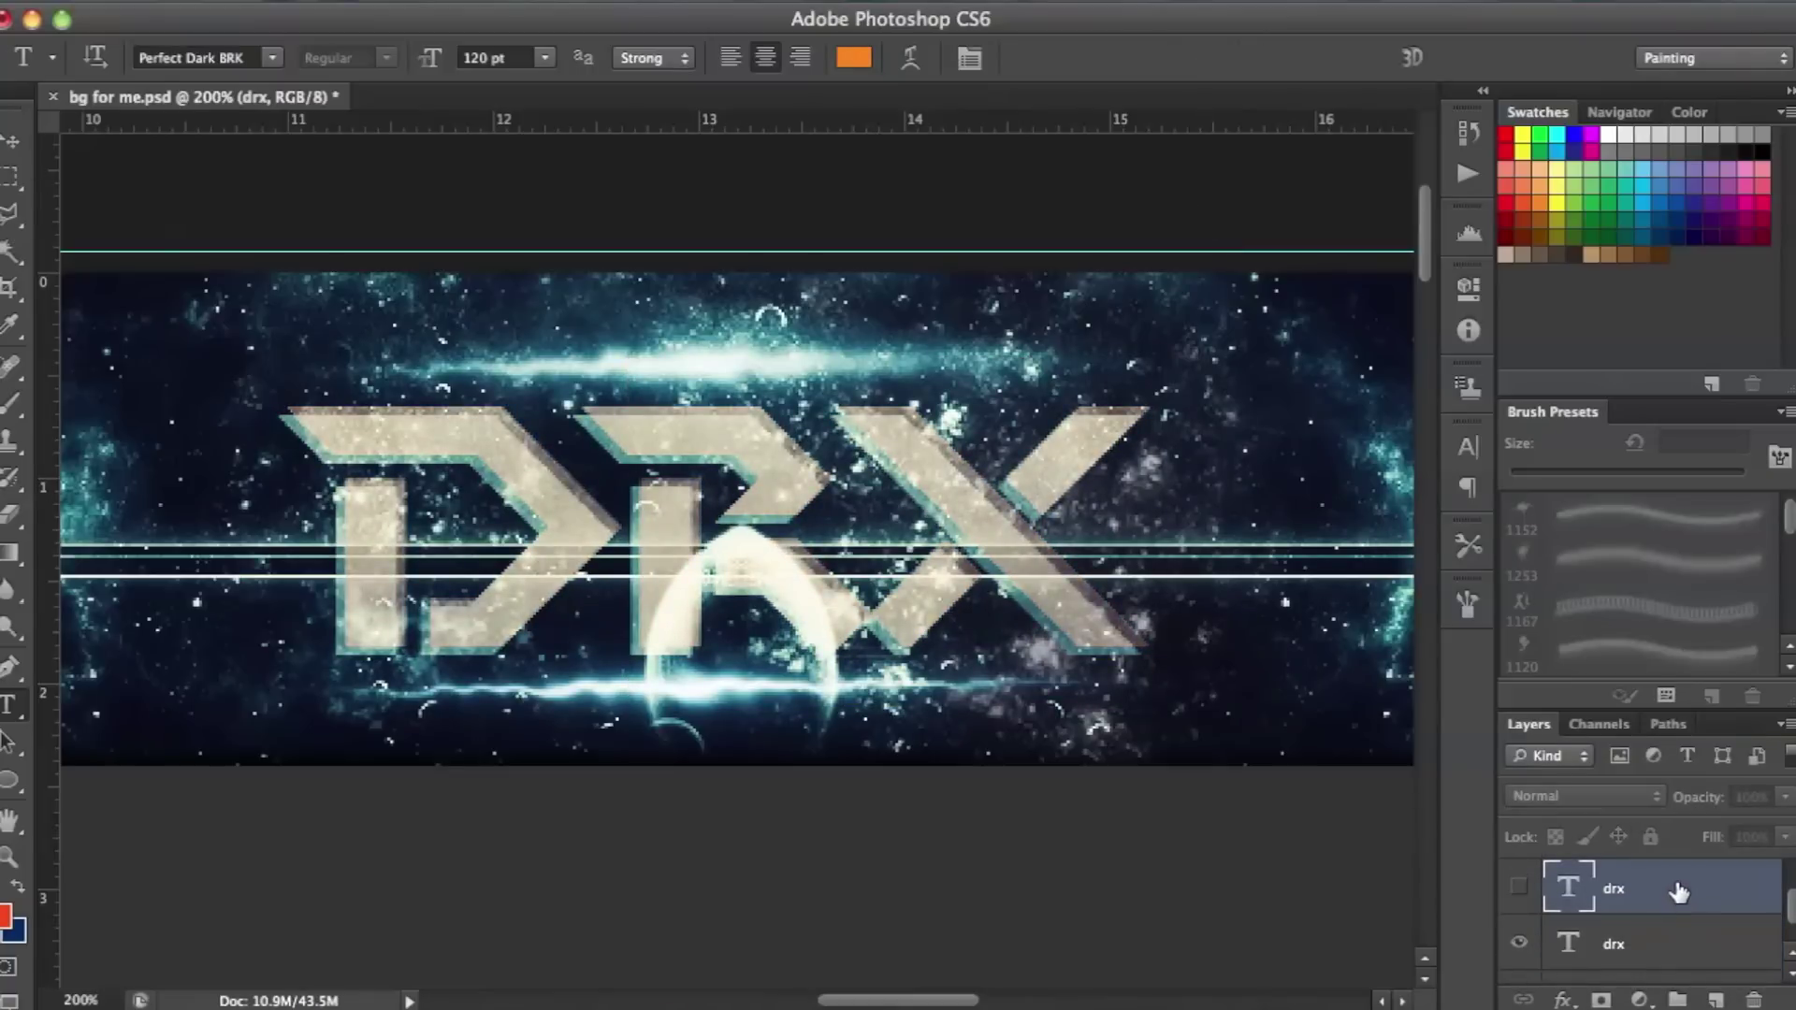
{"action": "left_click", "coordinate": [1518, 887]}
{"action": "double_click", "coordinate": [1568, 887]}
{"action": "left_click", "coordinate": [852, 57]}
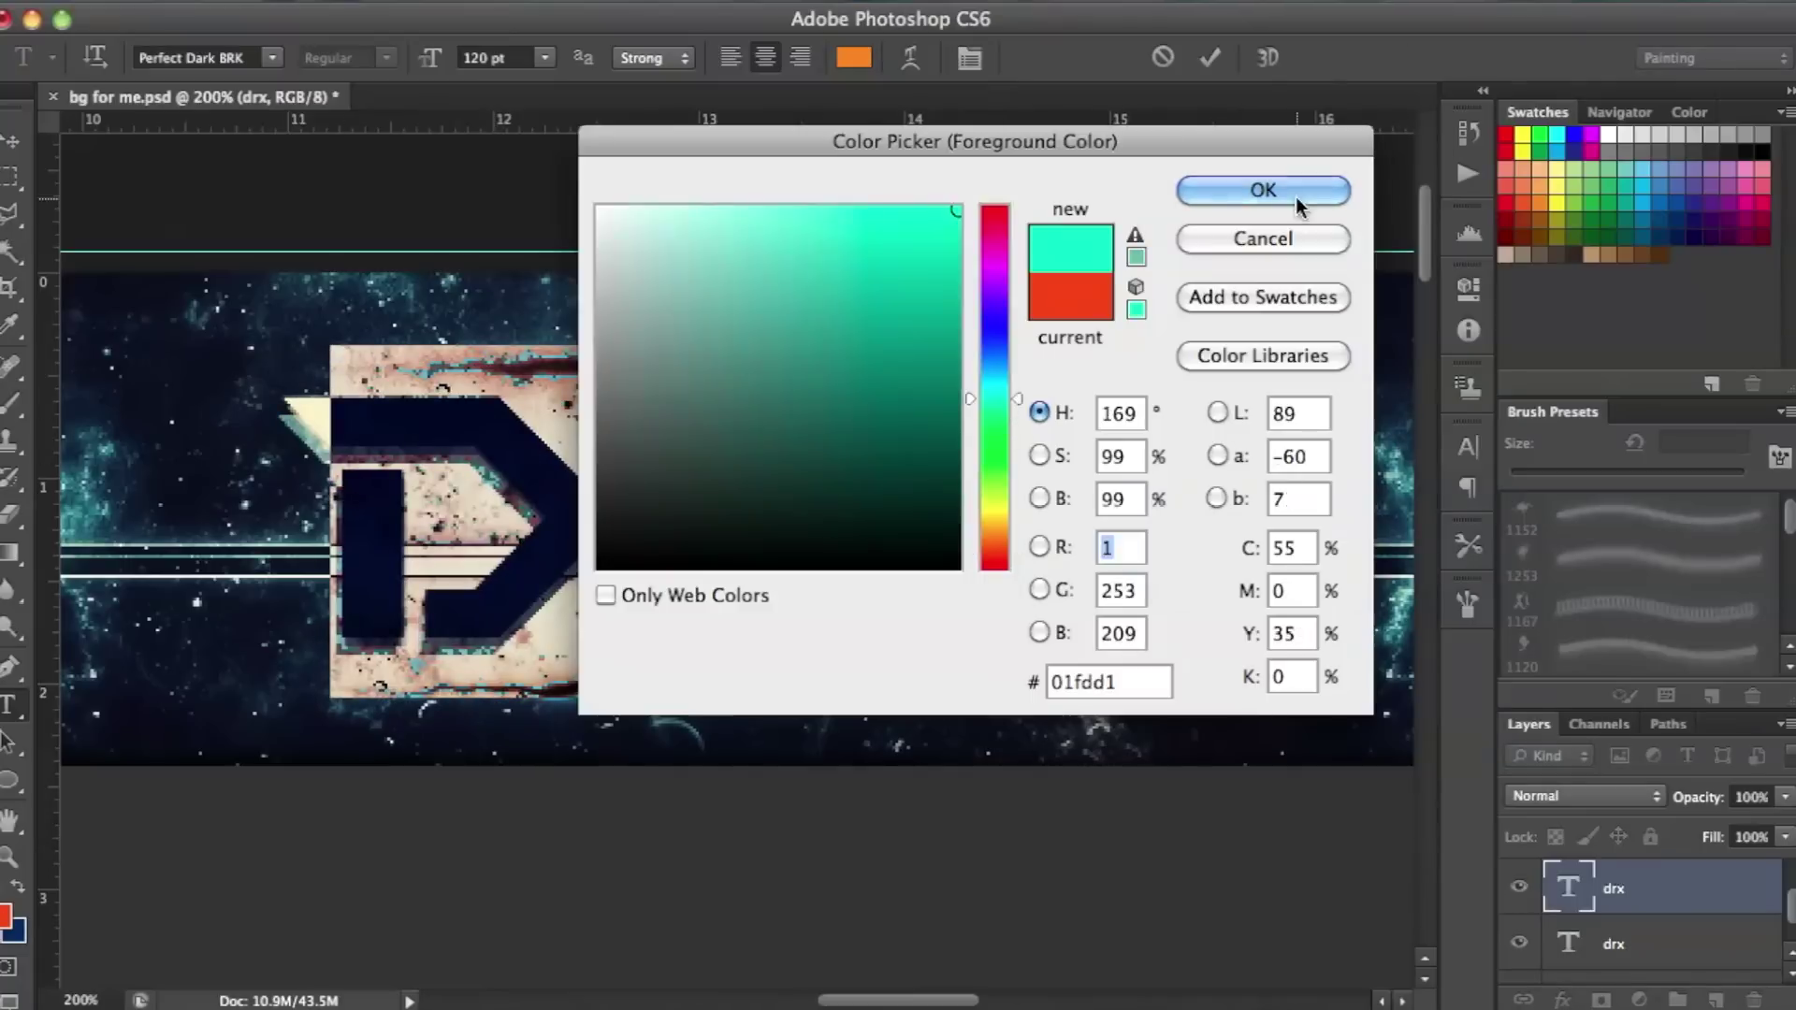
{"action": "left_click", "coordinate": [1263, 191]}
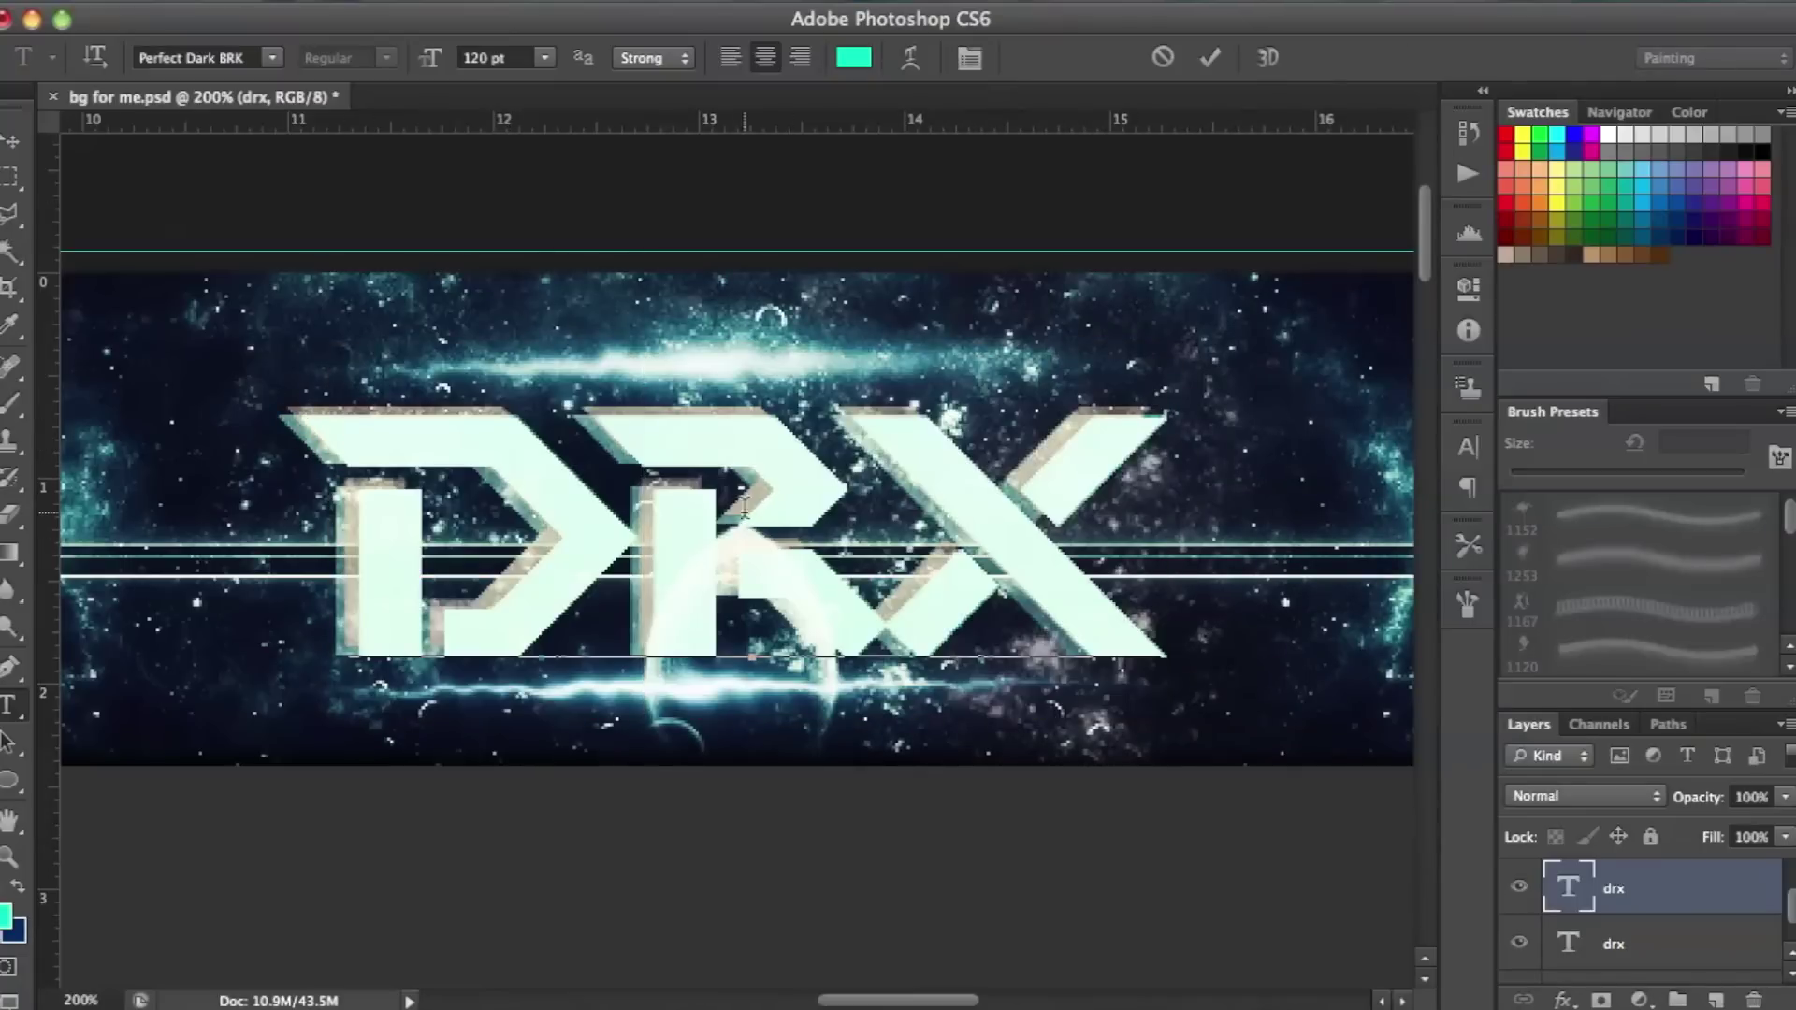
Shift the turquoise "drx" text over the letters beneath and lower its layer opacity to 27%.
{"action": "left_click_drag", "start_coordinate": [1419, 755], "coordinate": [1406, 759]}
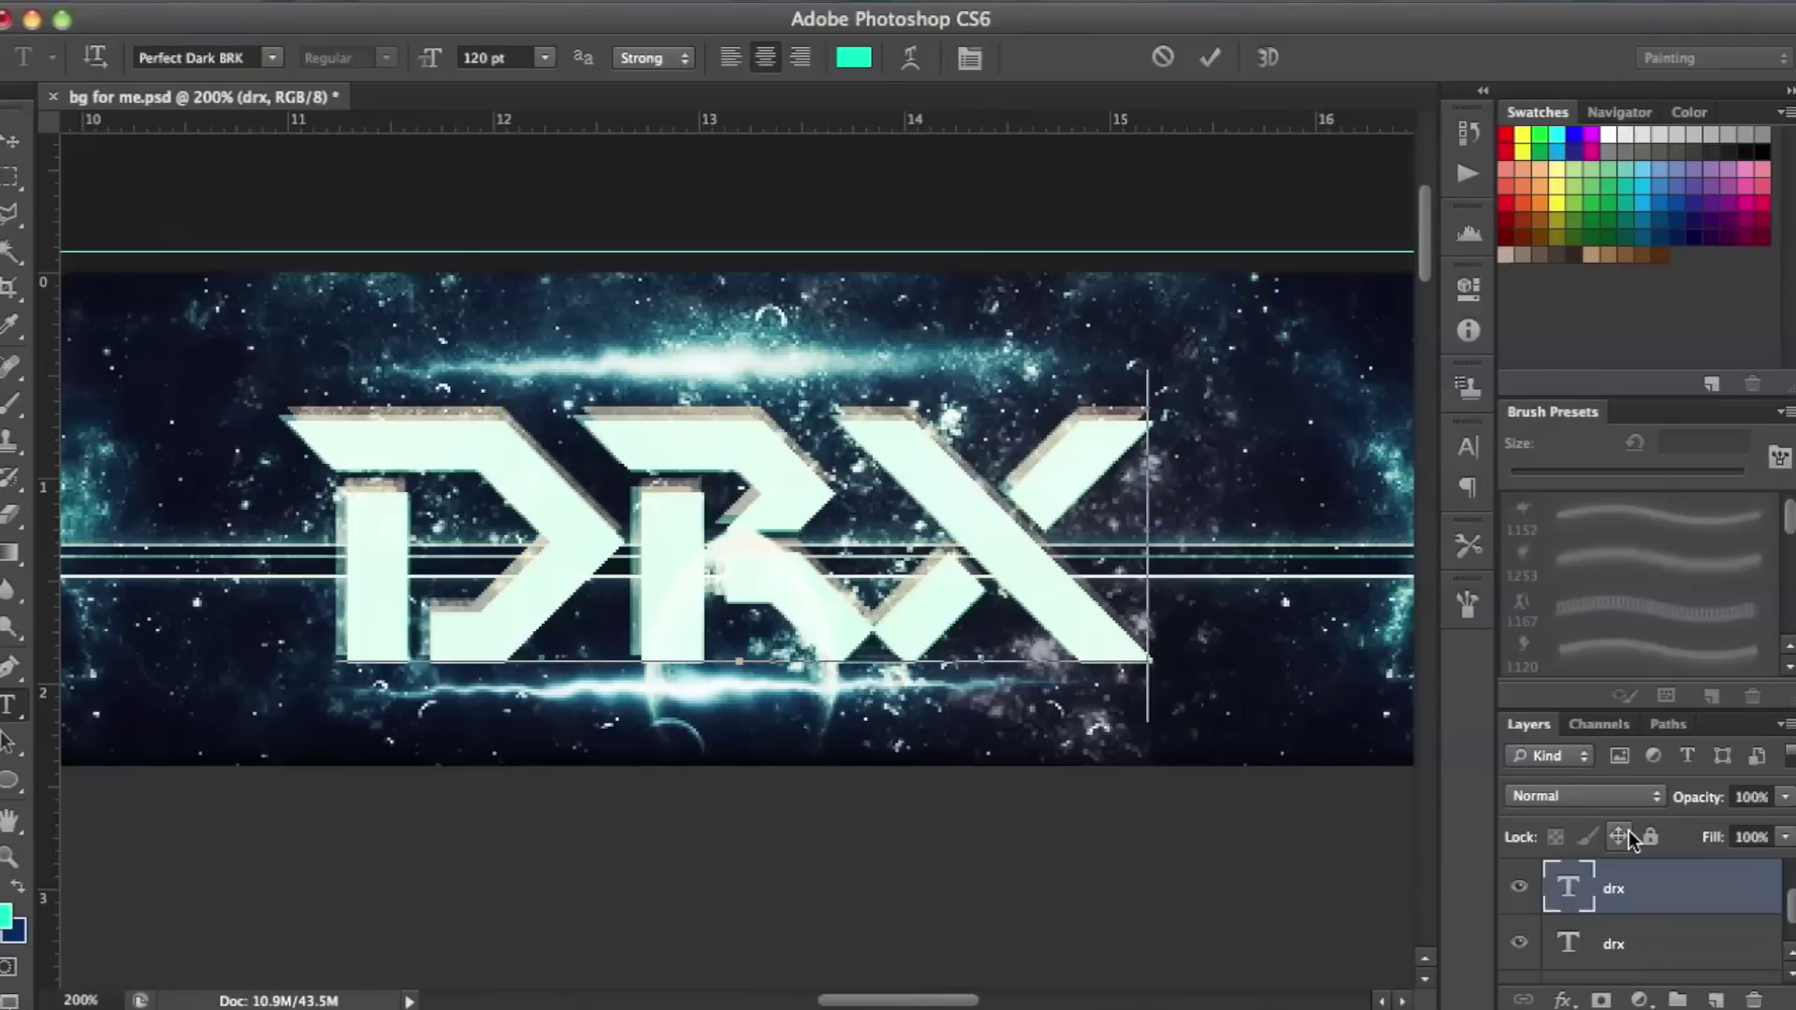
{"action": "key", "text": "super+a"}
{"action": "left_click", "coordinate": [1785, 800]}
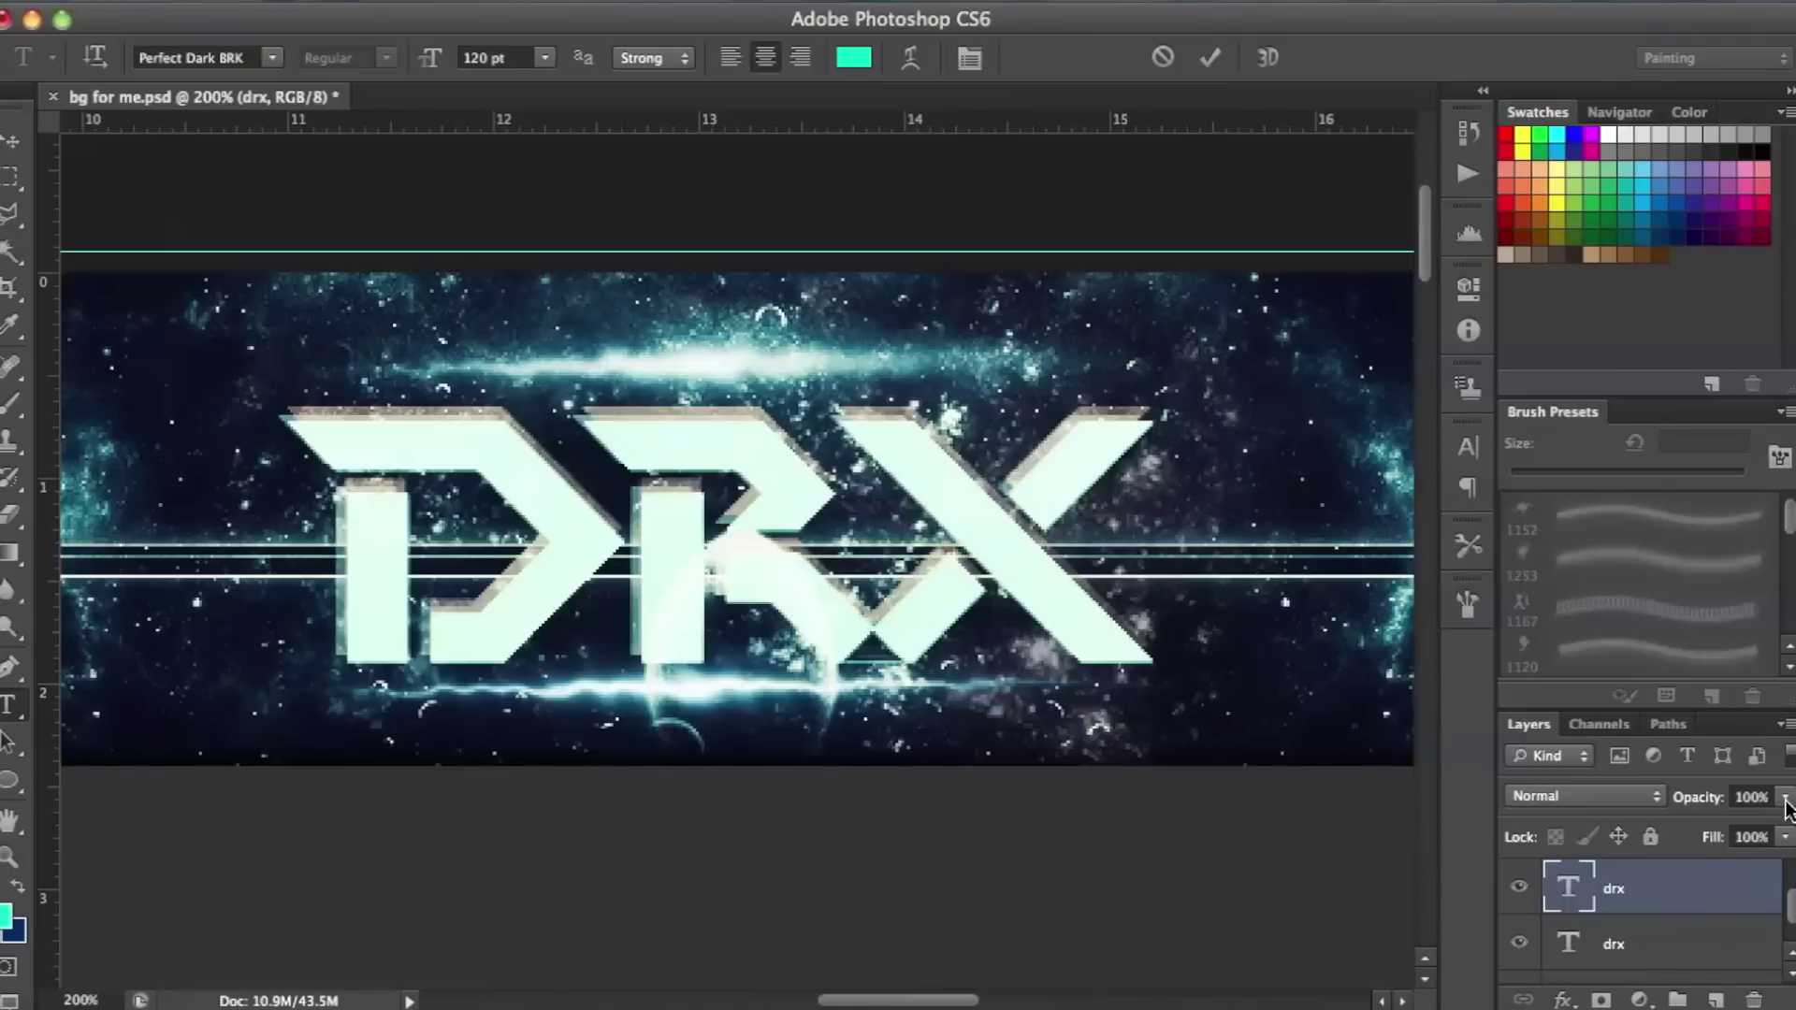
{"action": "left_click", "coordinate": [1785, 797]}
{"action": "left_click_drag", "start_coordinate": [1786, 823], "coordinate": [1684, 818]}
{"action": "scroll", "coordinate": [737, 468], "scroll_direction": "down", "scroll_amount": 2}
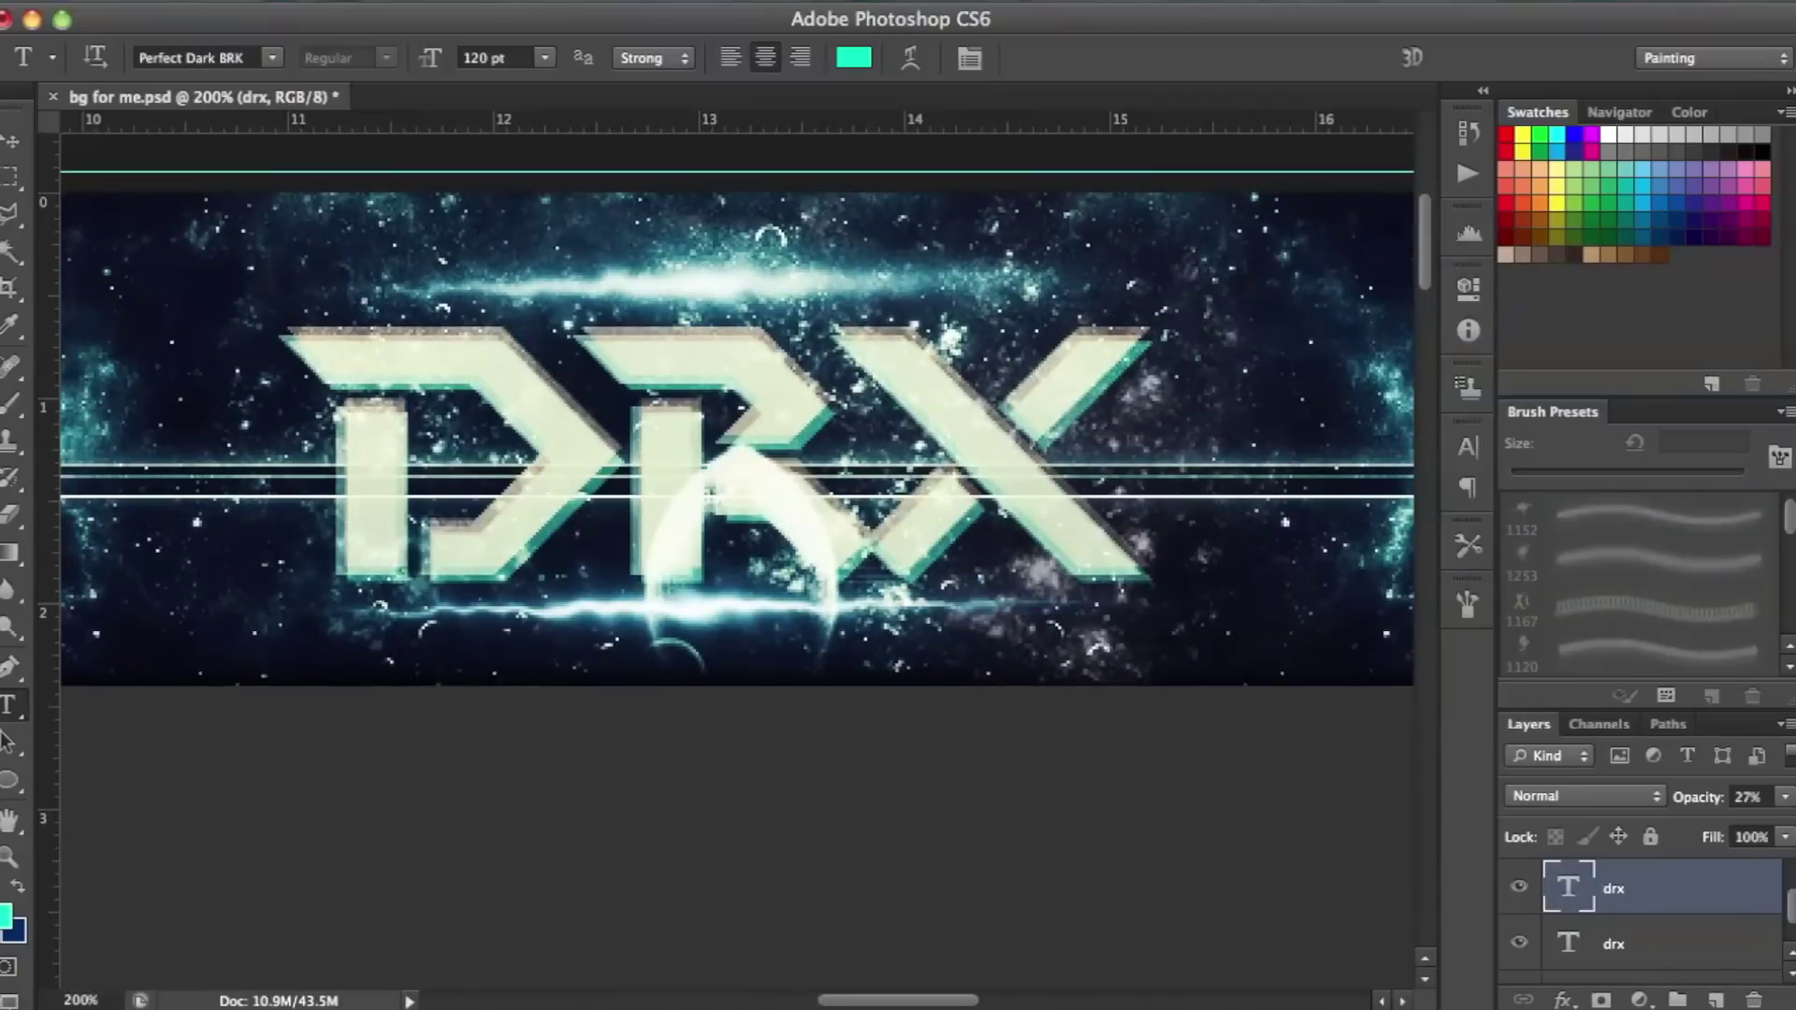
Paint soft 78 px turquoise glow spots around the DRX letters on new Layer 15 and lower its opacity to 40%.
{"action": "left_click", "coordinate": [10, 404]}
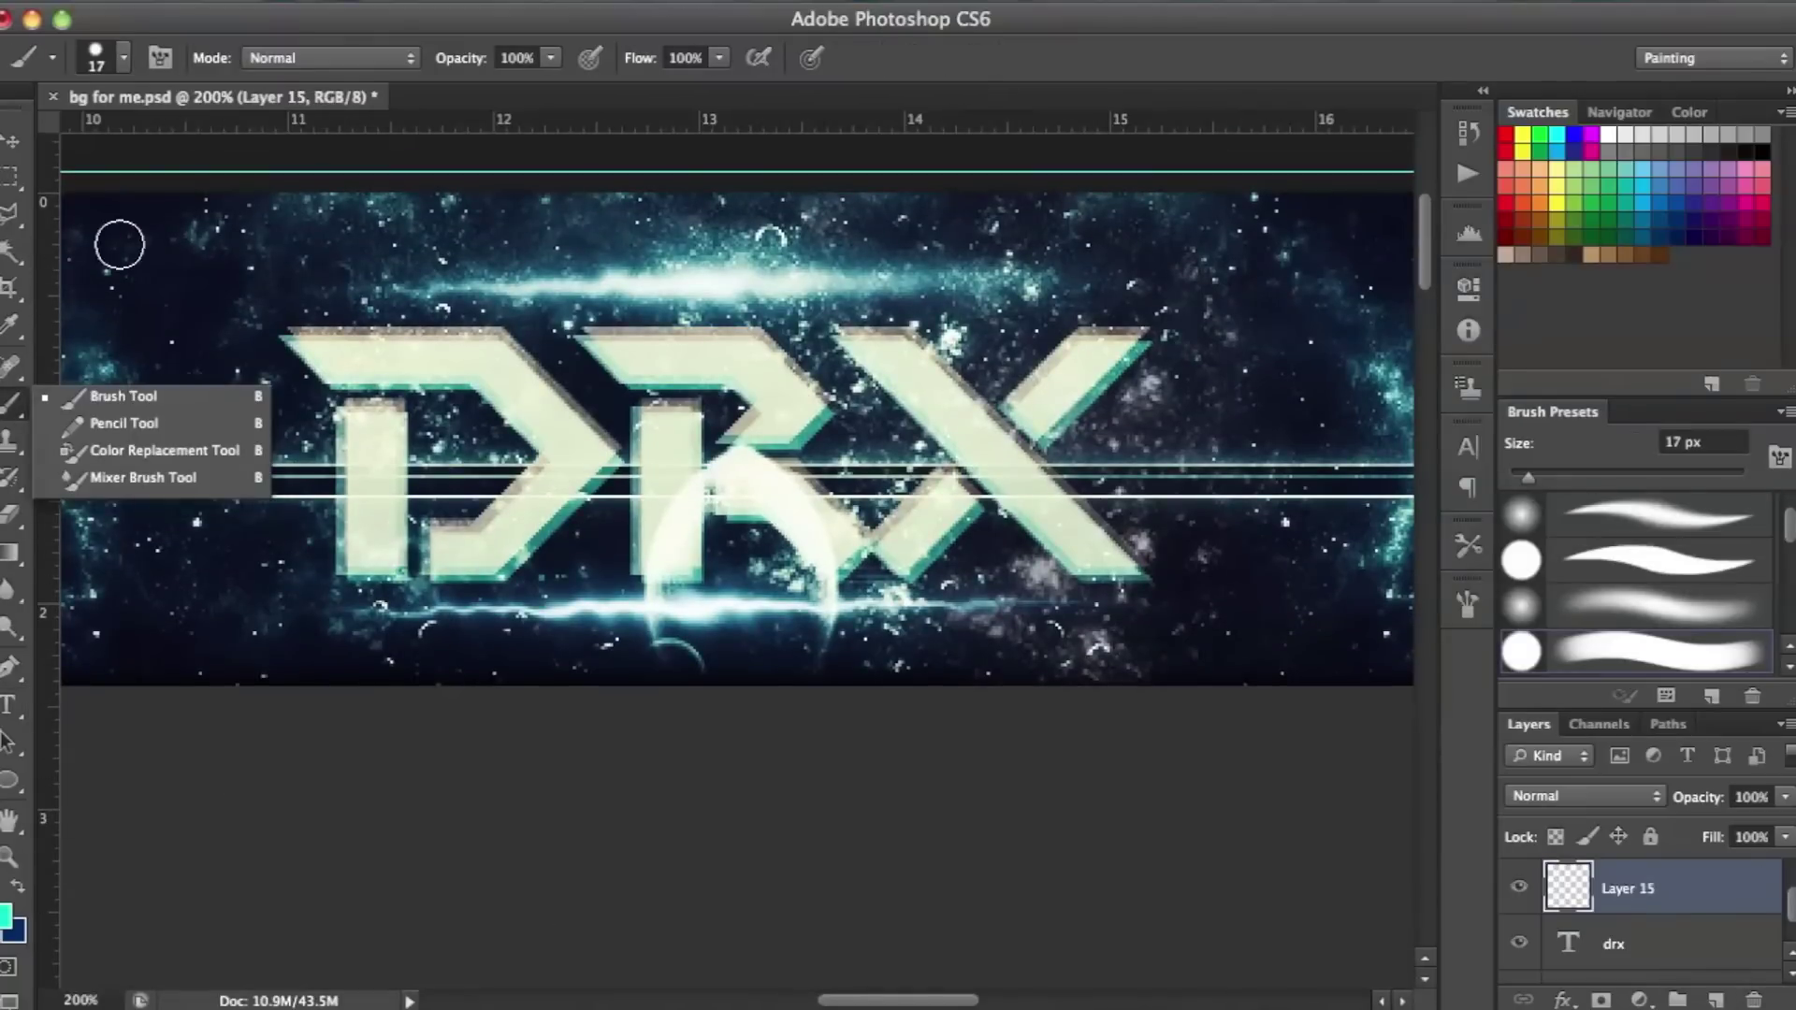
{"action": "left_click", "coordinate": [119, 58]}
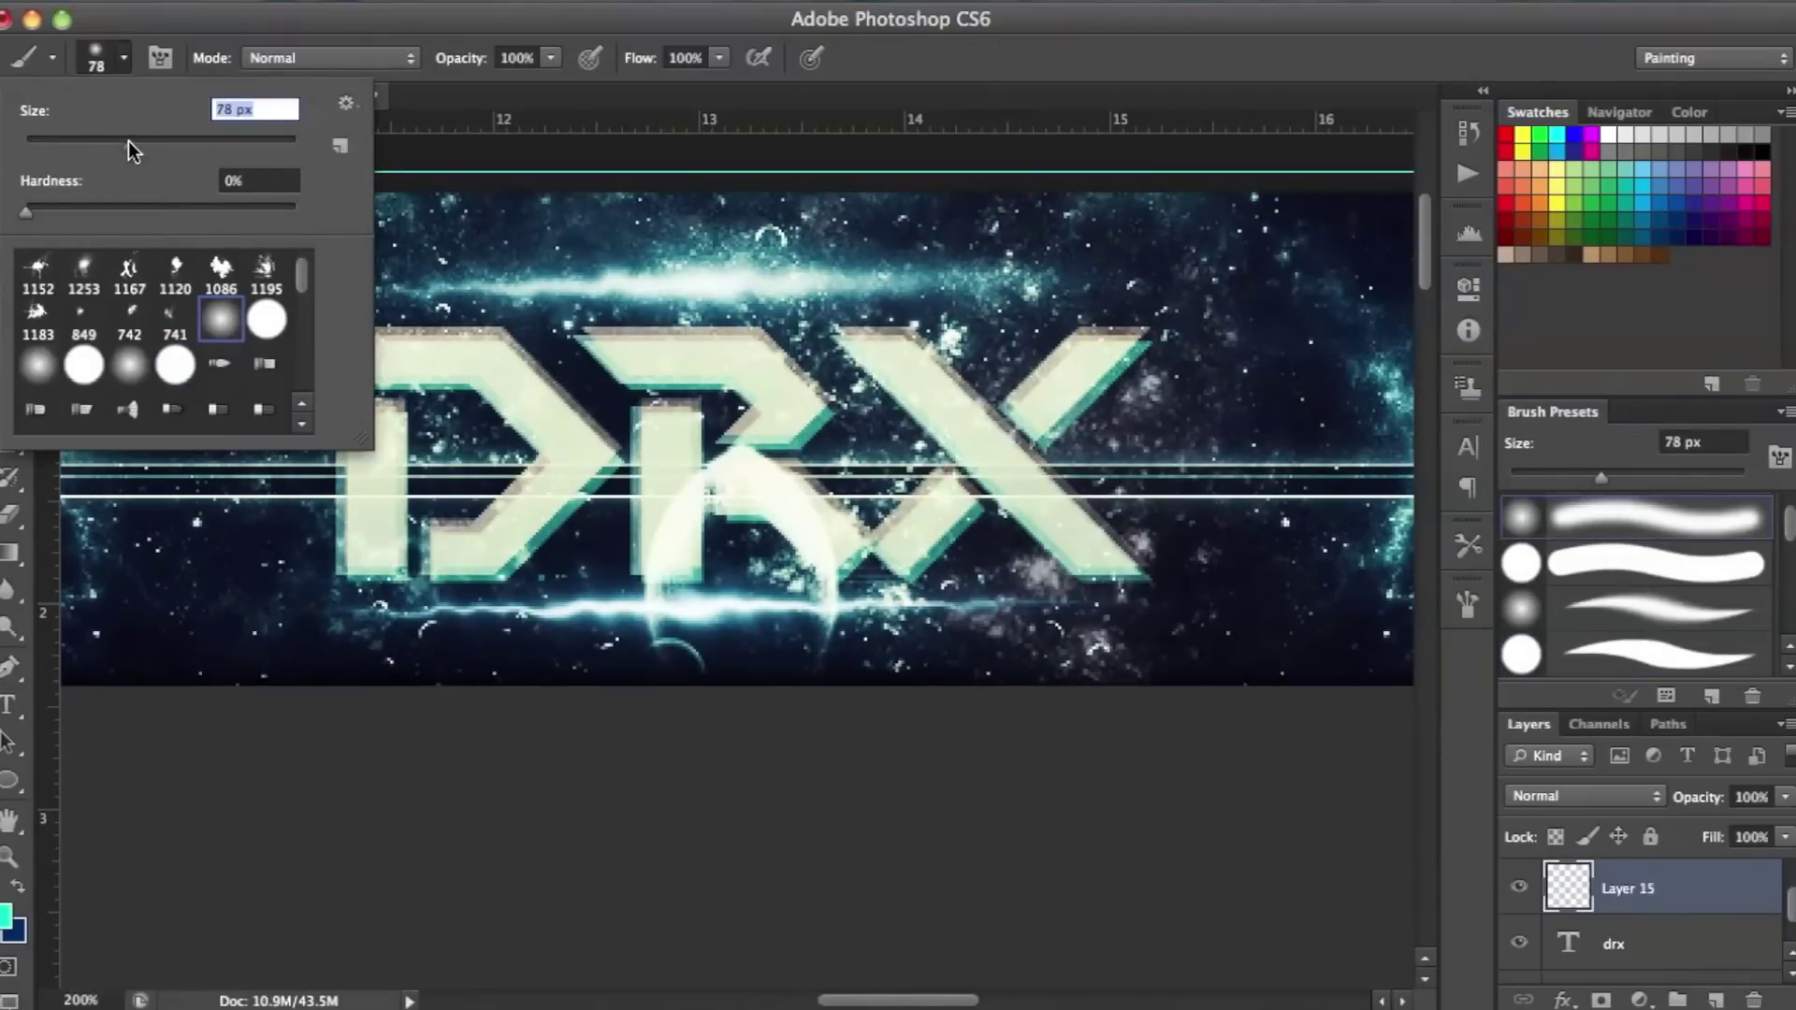
{"action": "key", "text": "Return"}
{"action": "left_click", "coordinate": [358, 329]}
{"action": "left_click", "coordinate": [771, 452]}
{"action": "left_click", "coordinate": [1109, 364]}
{"action": "left_click", "coordinate": [367, 594]}
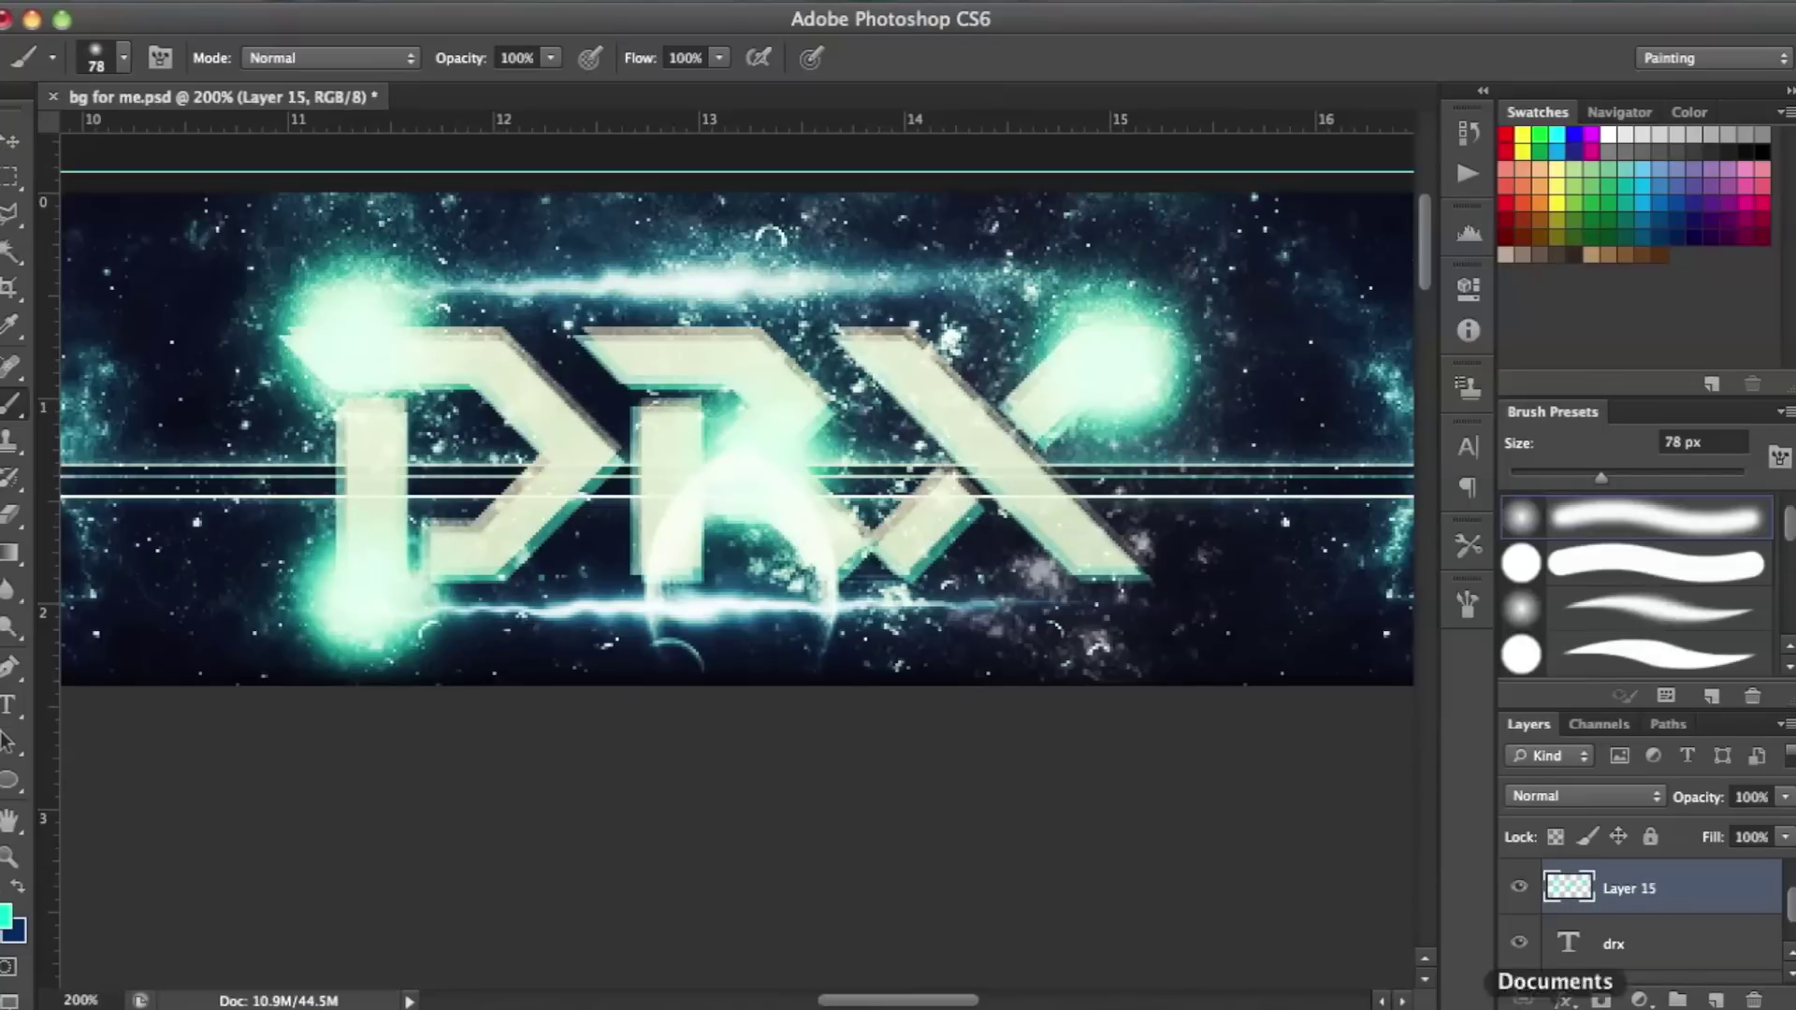
{"action": "left_click_drag", "start_coordinate": [1785, 797], "coordinate": [1702, 827]}
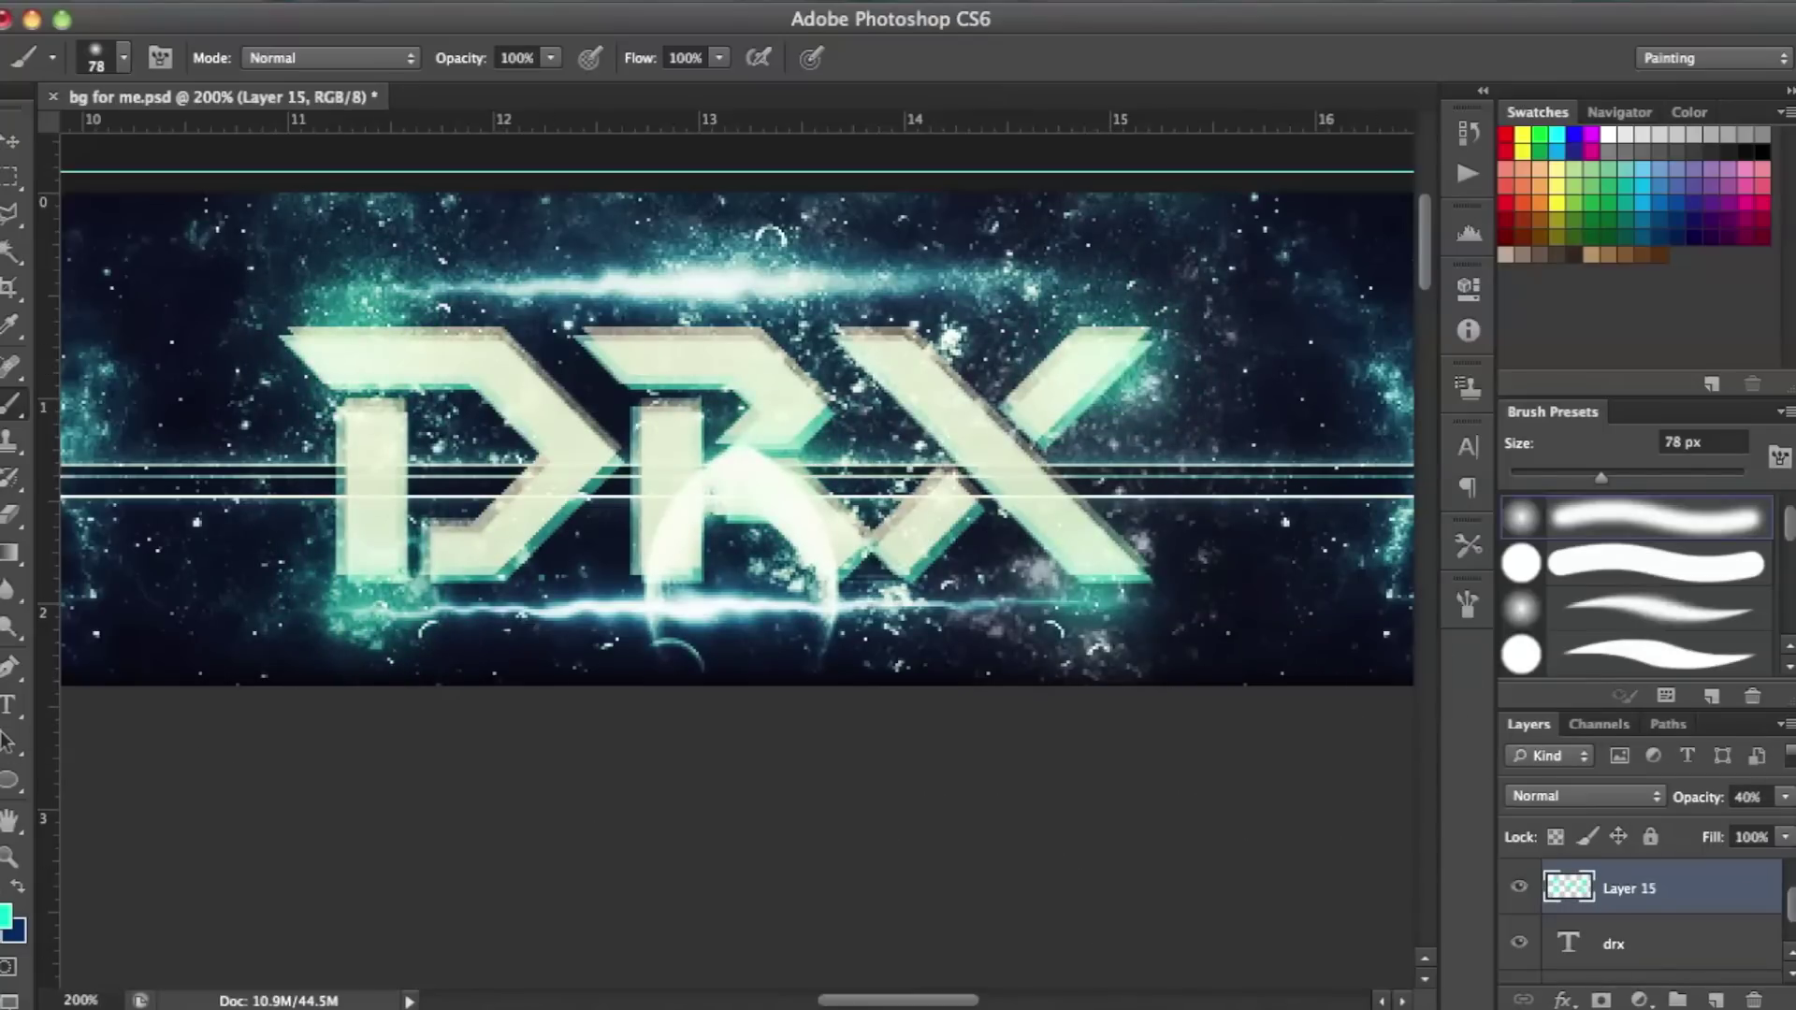
Set the foreground colour to orange and paint soft glow spots between the letters on Layer 15.
{"action": "left_click", "coordinate": [6, 917]}
{"action": "left_click", "coordinate": [994, 533]}
{"action": "left_click", "coordinate": [1296, 195]}
{"action": "left_click", "coordinate": [593, 449]}
{"action": "left_click", "coordinate": [861, 350]}
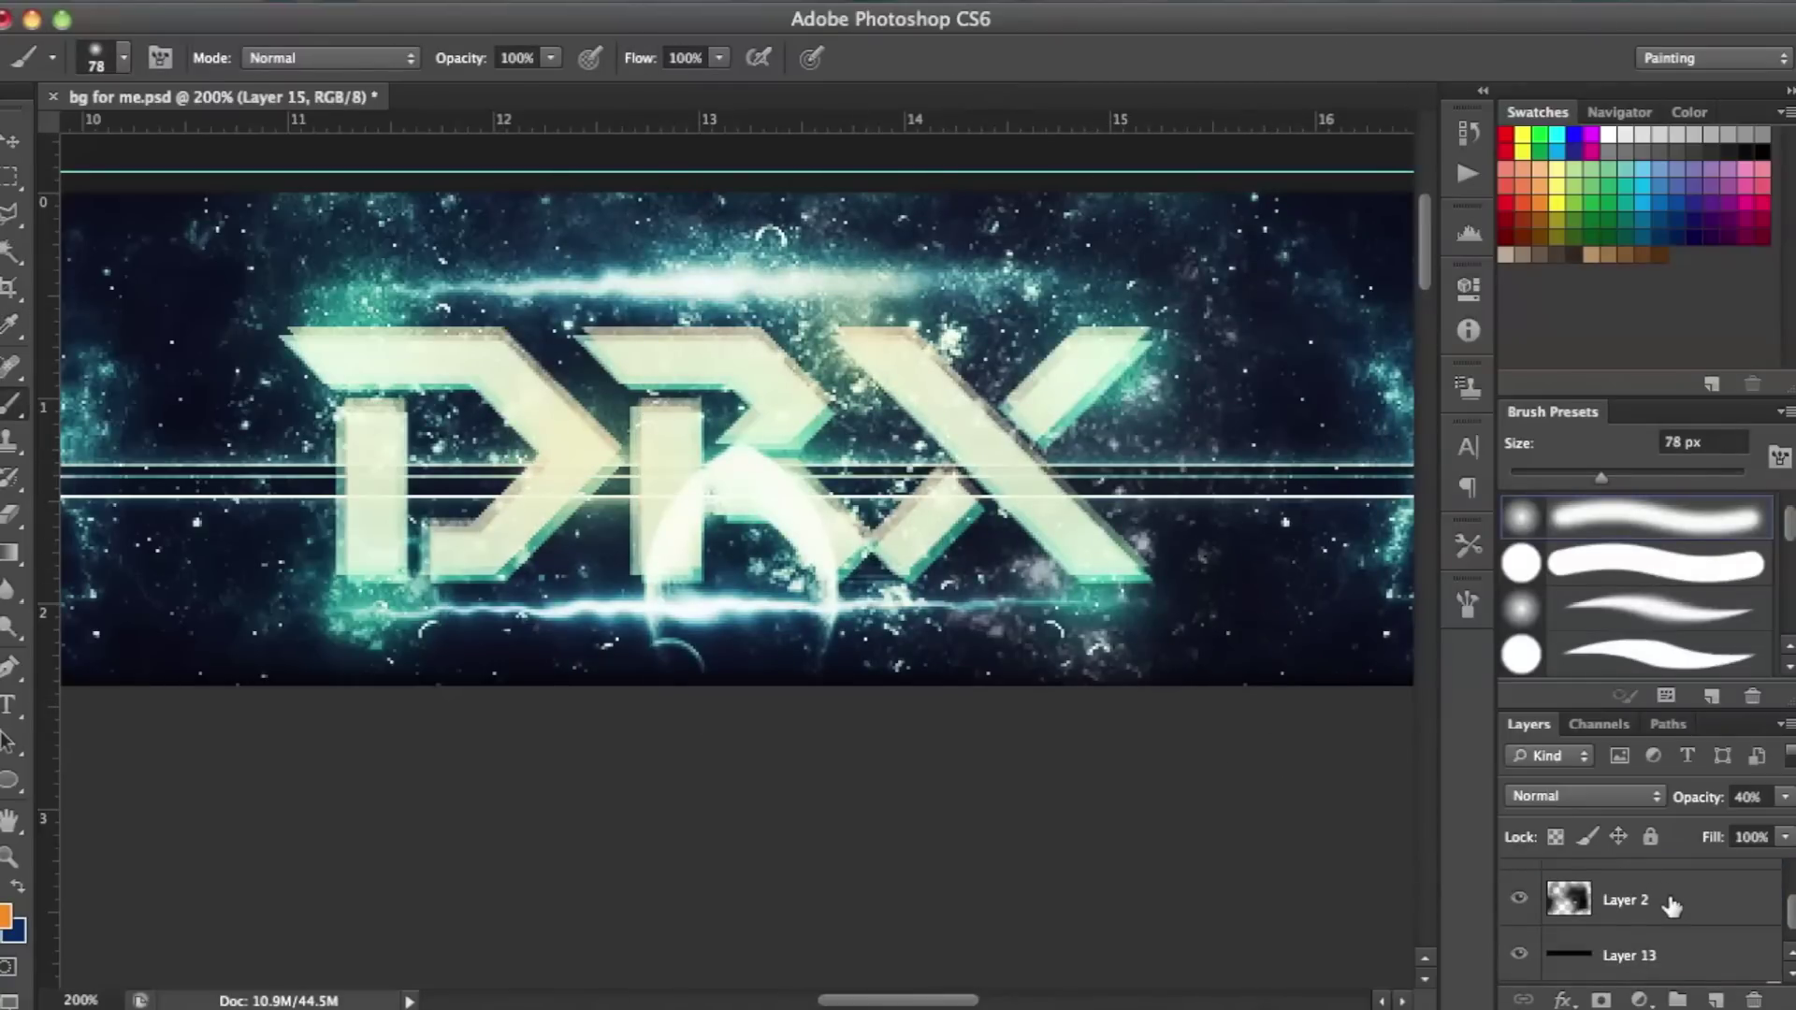
Move the upper light streak down and the lower one up so they hug the DRX letters.
{"action": "scroll", "coordinate": [739, 411], "scroll_direction": "down", "scroll_amount": 2}
{"action": "scroll", "coordinate": [1601, 900], "scroll_direction": "down", "scroll_amount": 2}
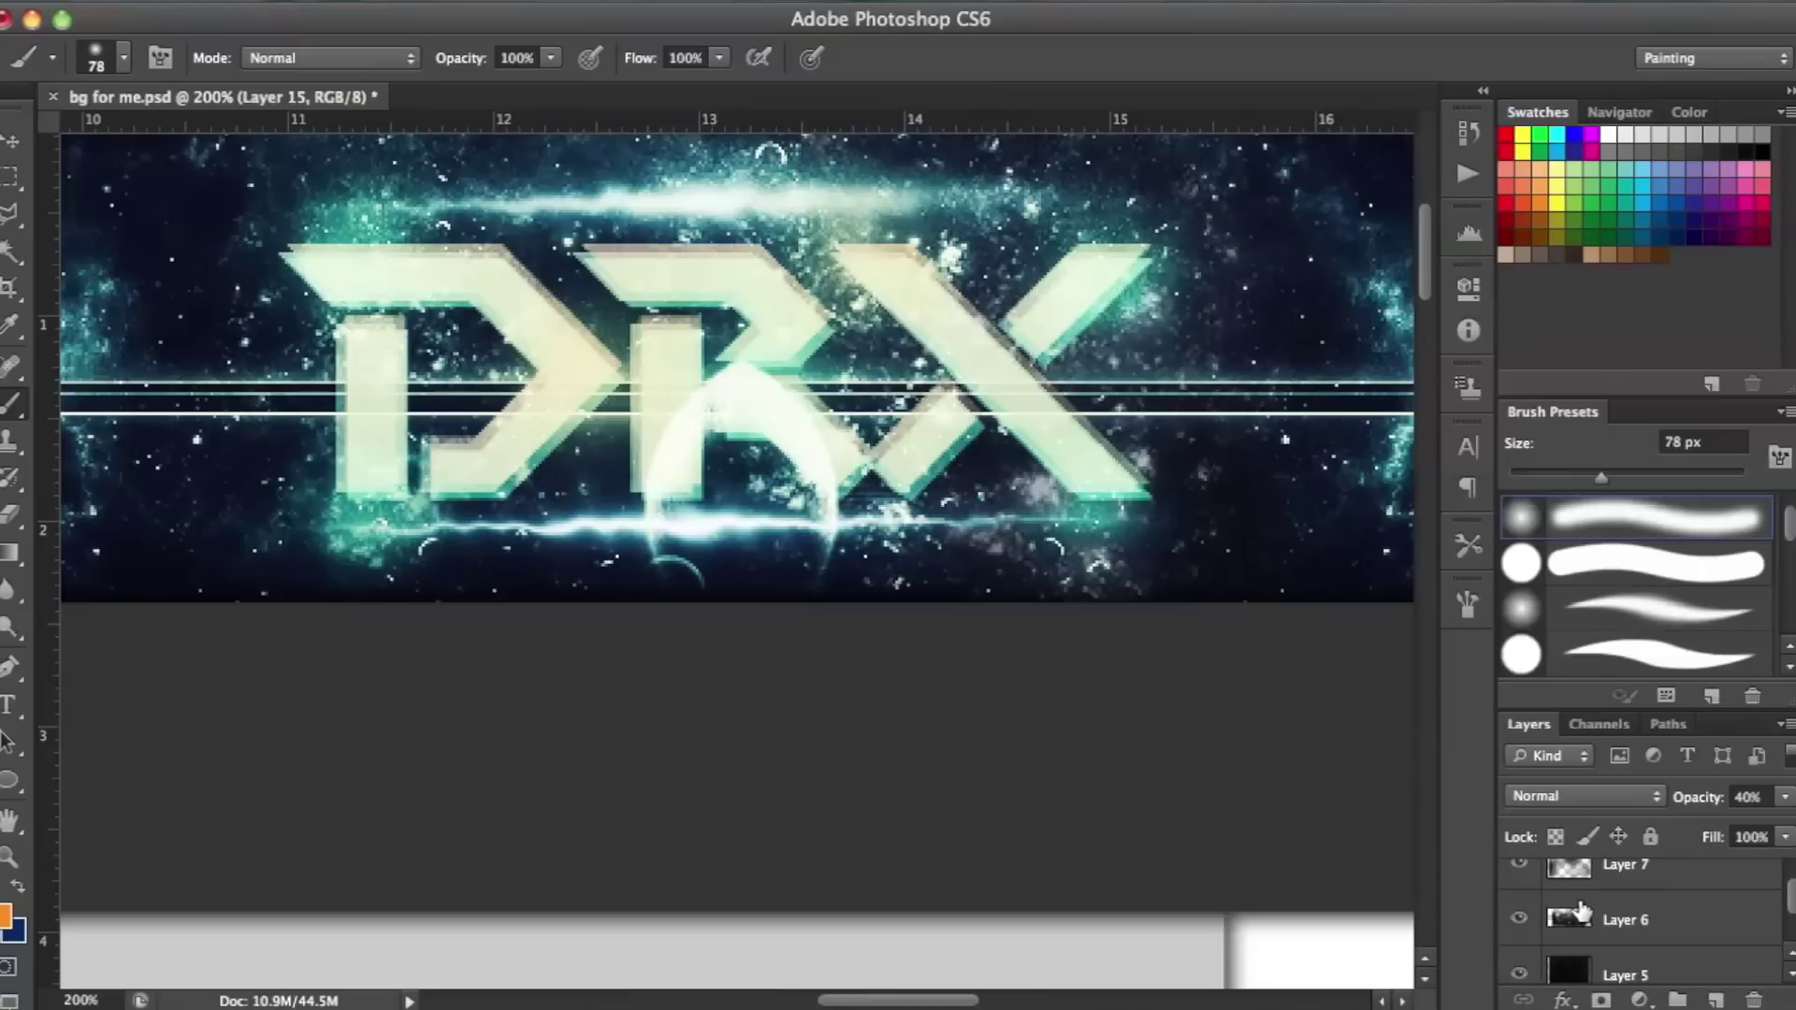
{"action": "left_click", "coordinate": [1578, 934]}
{"action": "key", "text": "v"}
{"action": "left_click_drag", "start_coordinate": [746, 341], "coordinate": [749, 372]}
{"action": "left_click", "coordinate": [1624, 877]}
{"action": "left_click_drag", "start_coordinate": [1137, 780], "coordinate": [1140, 765]}
{"action": "scroll", "coordinate": [917, 525], "scroll_direction": "up", "scroll_amount": 3}
{"action": "scroll", "coordinate": [918, 525], "scroll_direction": "down", "scroll_amount": 1}
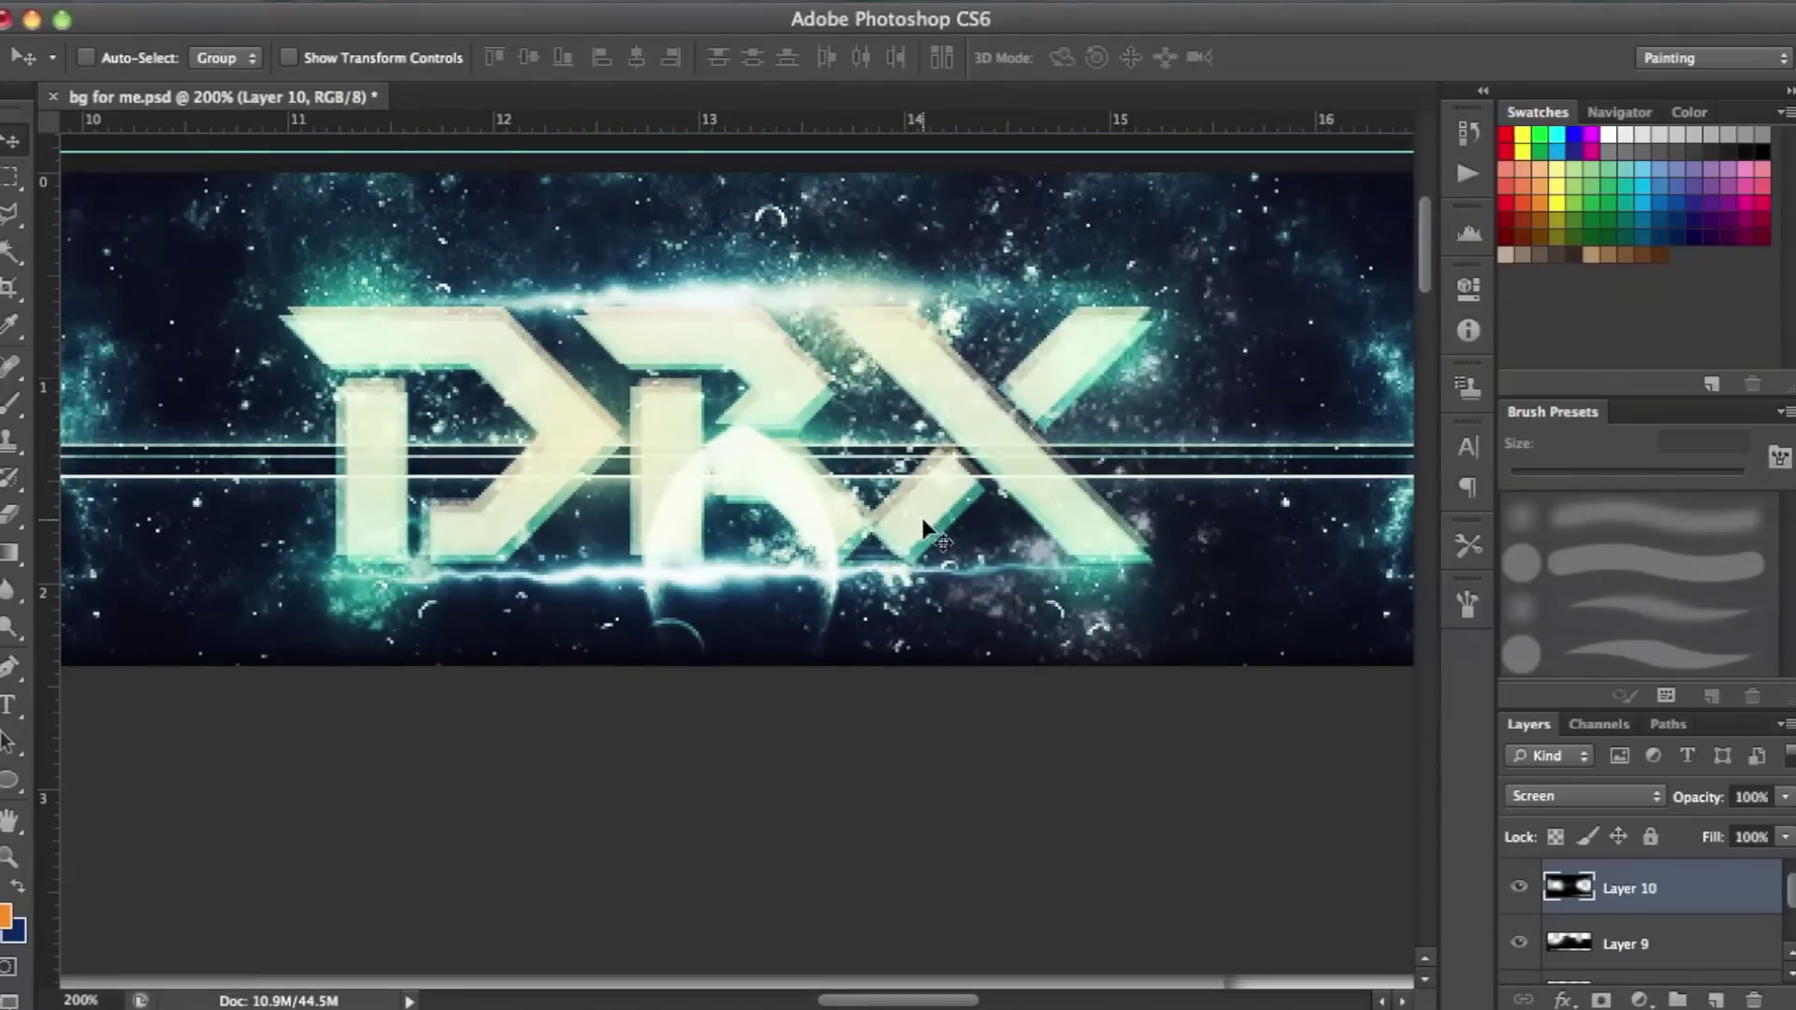
{"action": "scroll", "coordinate": [923, 526], "scroll_direction": "up", "scroll_amount": 1}
{"action": "key", "text": "super+minus"}
{"action": "scroll", "coordinate": [936, 532], "scroll_direction": "down", "scroll_amount": 1}
{"action": "key", "text": "super+plus"}
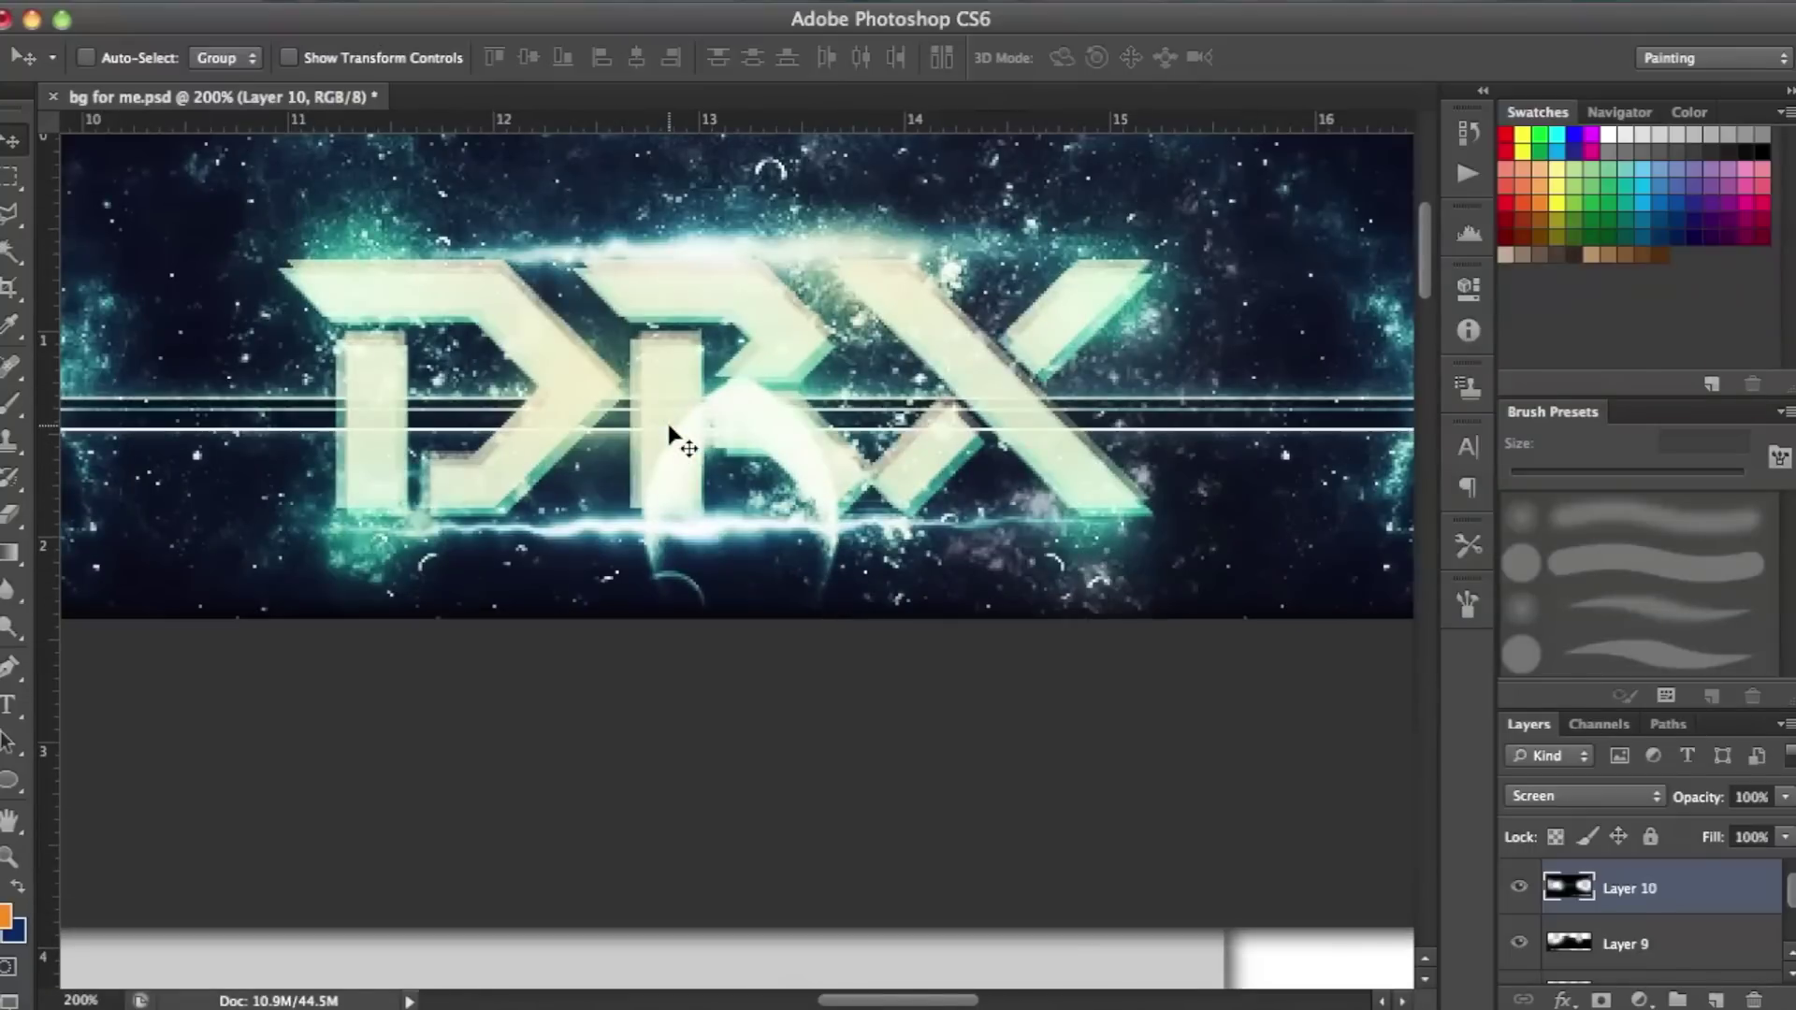
Search the files for "social logos" and open Social Logos & Icons.psd.
{"action": "left_click", "coordinate": [201, 2]}
{"action": "left_click", "coordinate": [291, 52]}
{"action": "left_click", "coordinate": [1263, 165]}
{"action": "type", "text": "soc"}
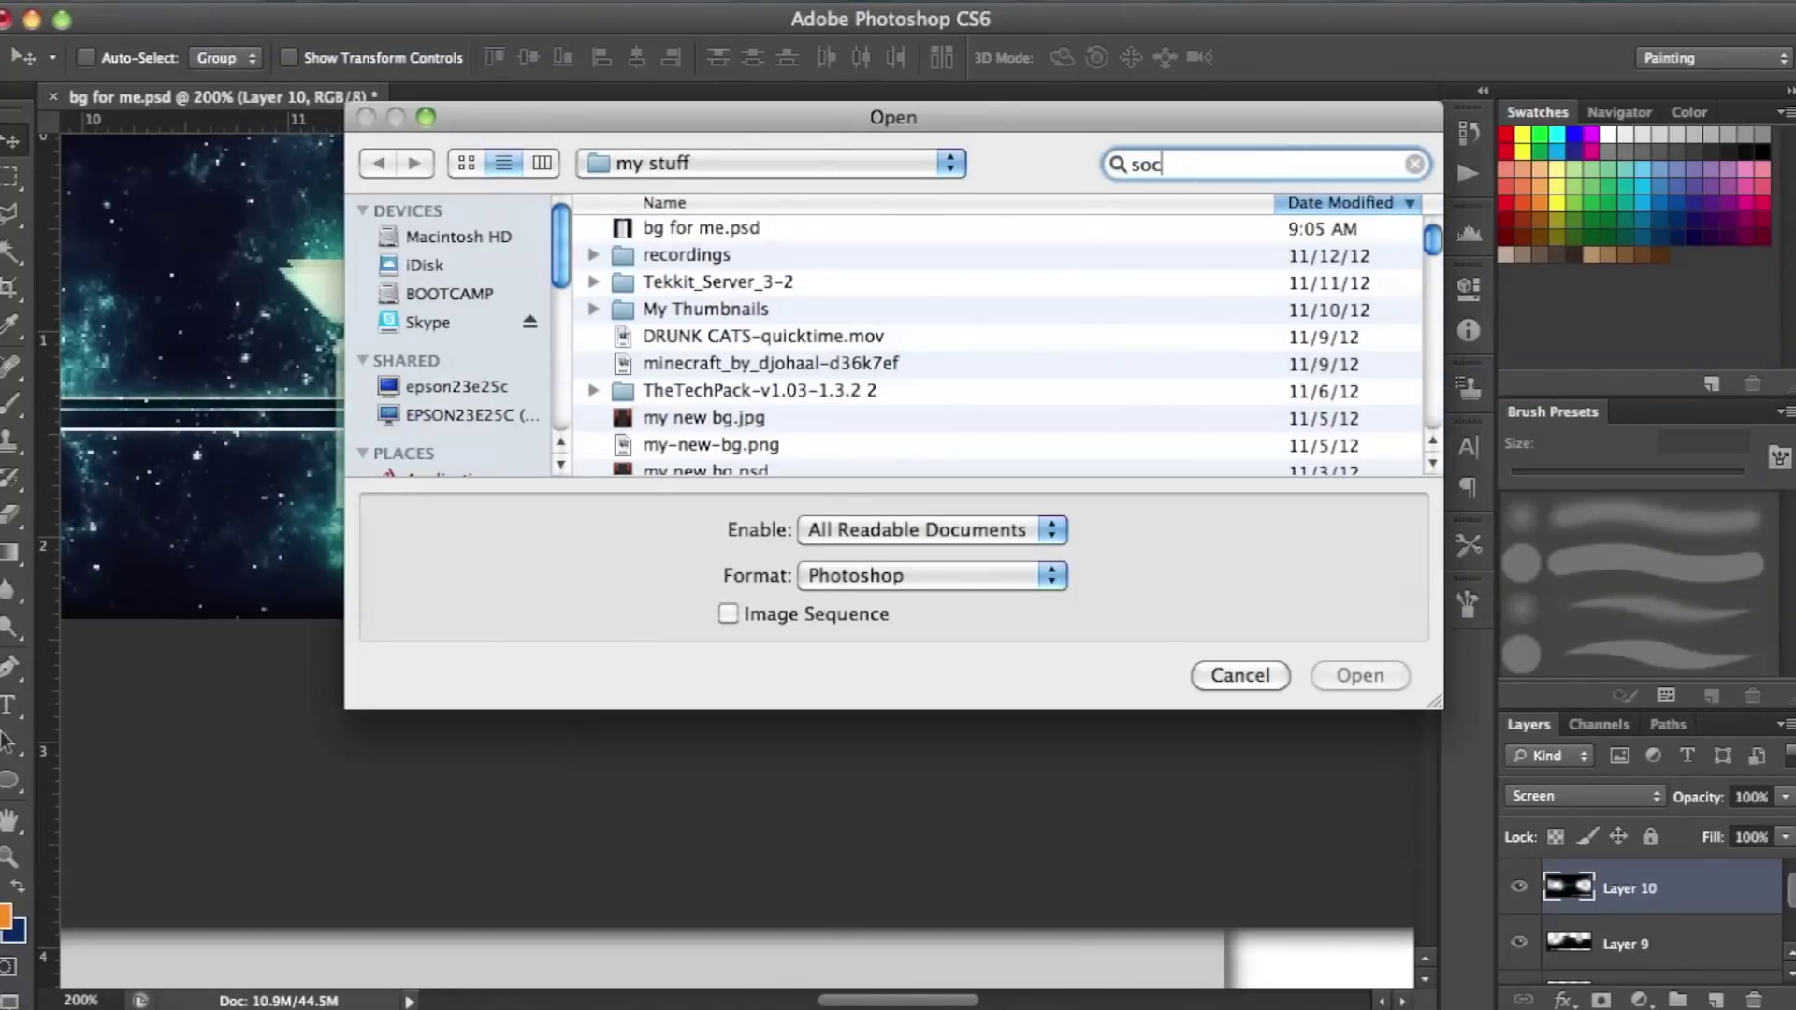
{"action": "type", "text": "ial logos"}
{"action": "double_click", "coordinate": [767, 290]}
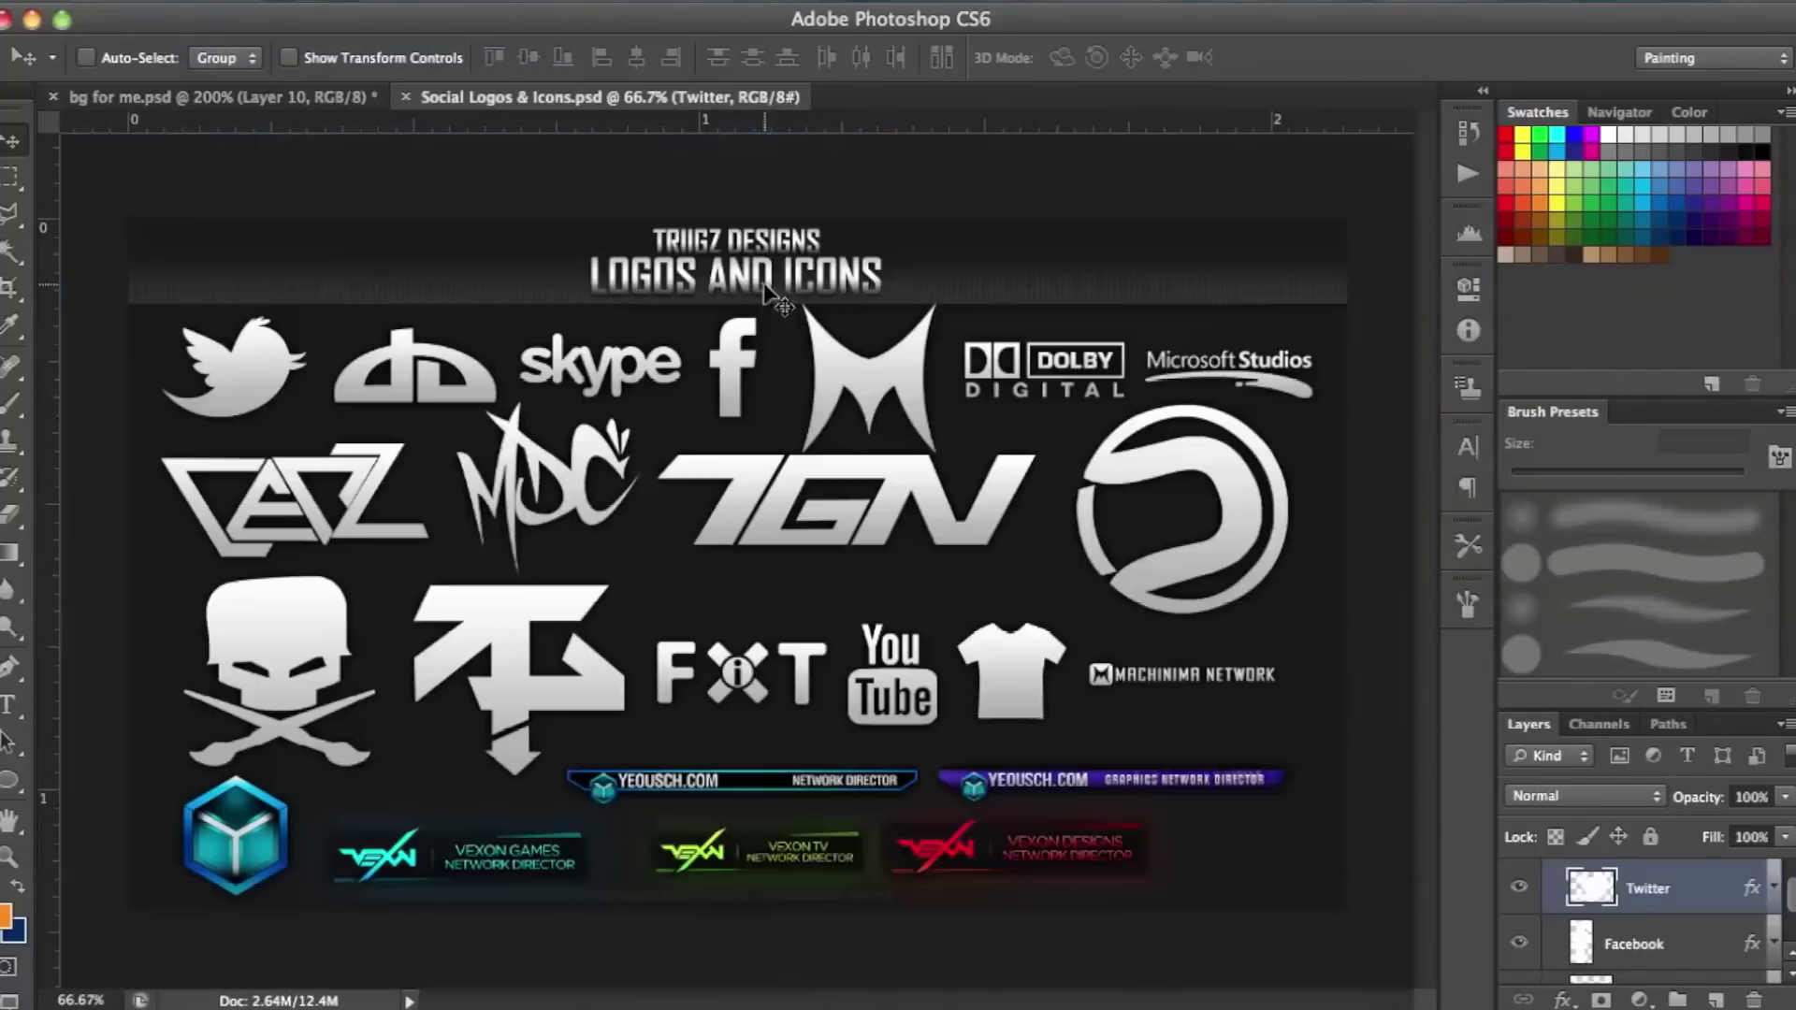
Copy the Twitter bird from the logo sheet and paste it into bg for me.psd.
{"action": "left_click", "coordinate": [7, 180]}
{"action": "left_click_drag", "start_coordinate": [128, 228], "coordinate": [384, 528]}
{"action": "left_click", "coordinate": [278, 99]}
{"action": "key", "text": "super+v"}
{"action": "left_click", "coordinate": [13, 142]}
Undo the paste of the Twitter bird and redo it.
{"action": "scroll", "coordinate": [731, 524], "scroll_direction": "right", "scroll_amount": 10}
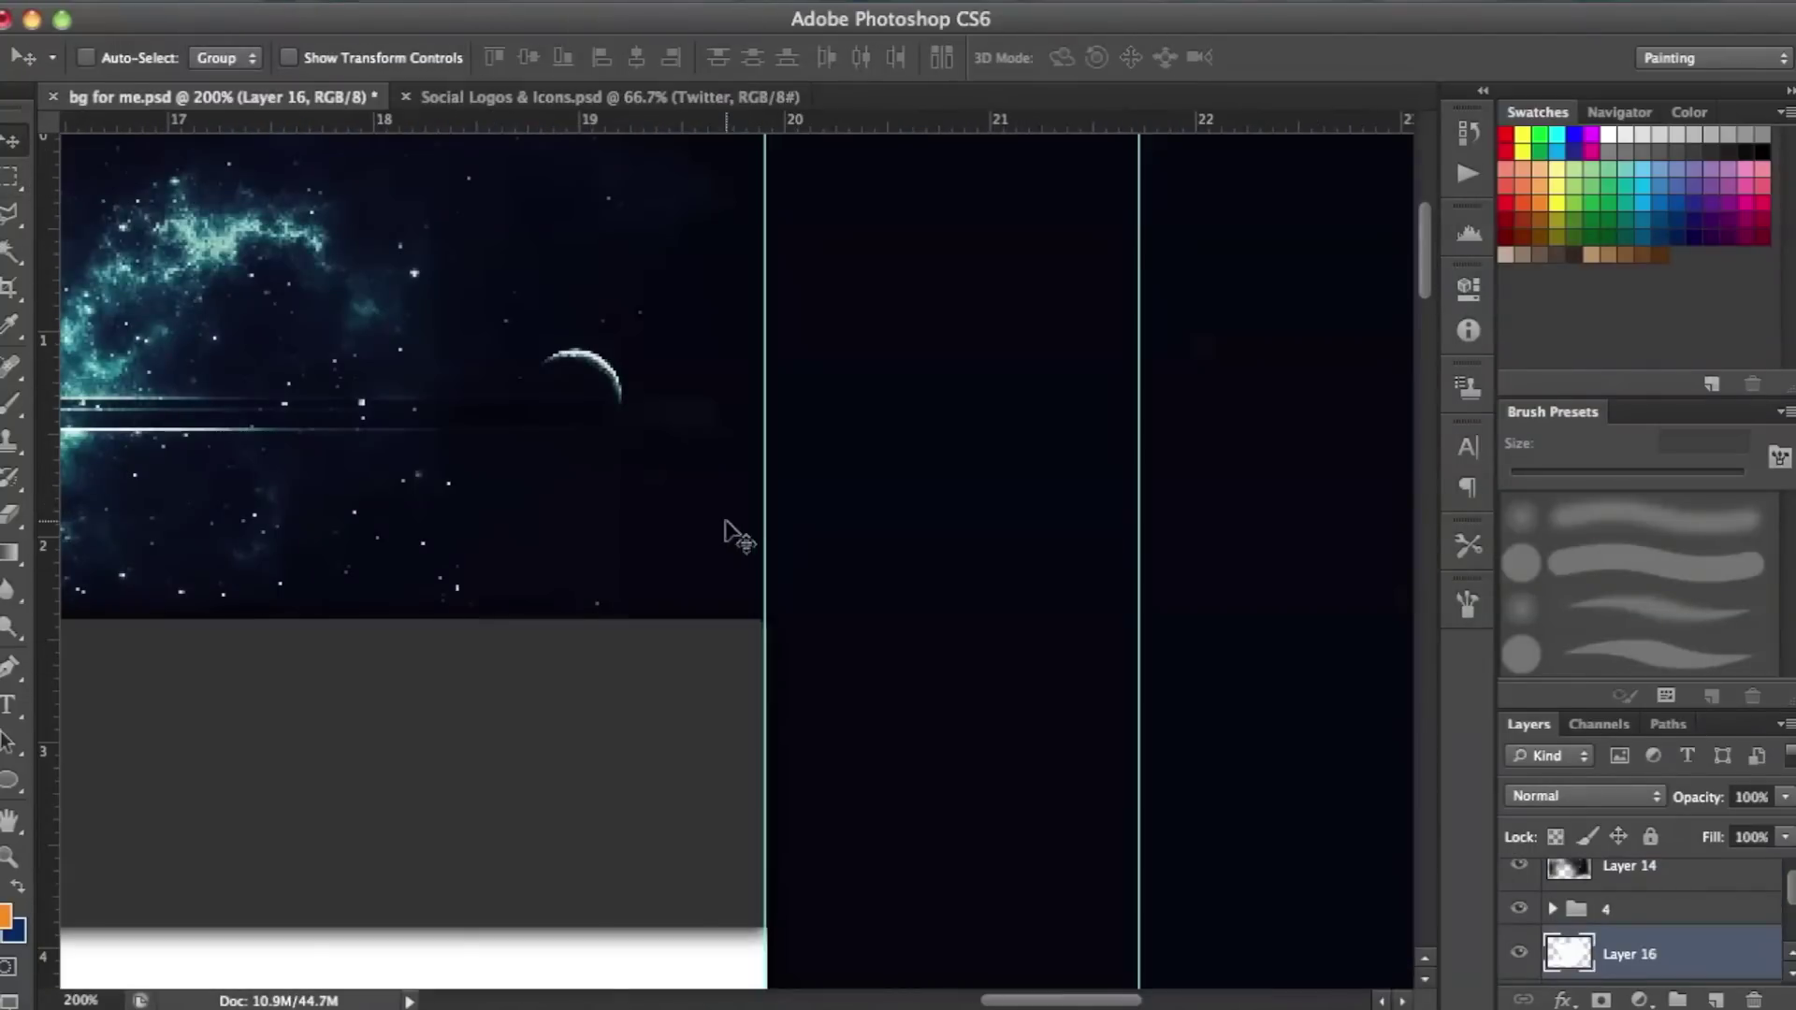
{"action": "left_click", "coordinate": [251, 2]}
{"action": "left_click", "coordinate": [301, 35]}
{"action": "scroll", "coordinate": [718, 570], "scroll_direction": "left", "scroll_amount": 10}
{"action": "scroll", "coordinate": [705, 559], "scroll_direction": "down", "scroll_amount": 5}
{"action": "left_click", "coordinate": [251, 2]}
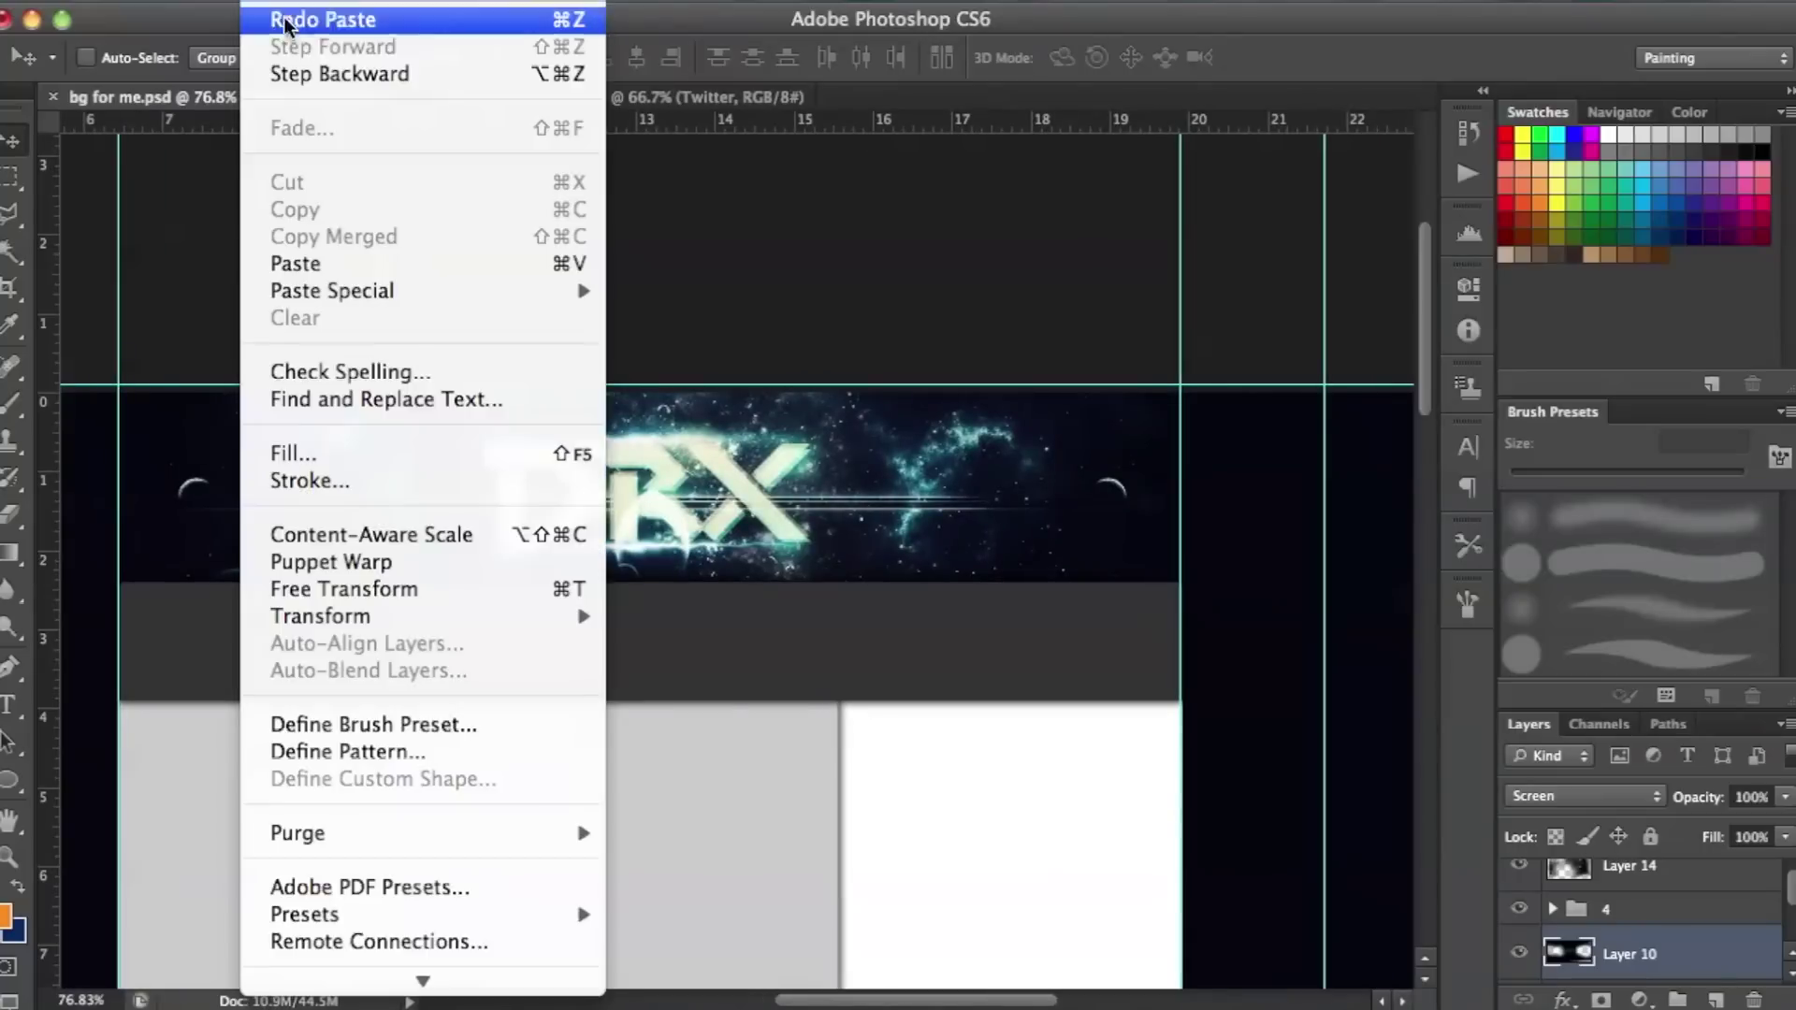
{"action": "left_click", "coordinate": [286, 21]}
Move the Twitter bird beside the X of DRX and scale it to 22.08% width and 21.90% height.
{"action": "left_click_drag", "start_coordinate": [654, 577], "coordinate": [889, 514]}
{"action": "left_click", "coordinate": [251, 2]}
{"action": "mouse_move", "coordinate": [561, 617]}
{"action": "left_click", "coordinate": [645, 657]}
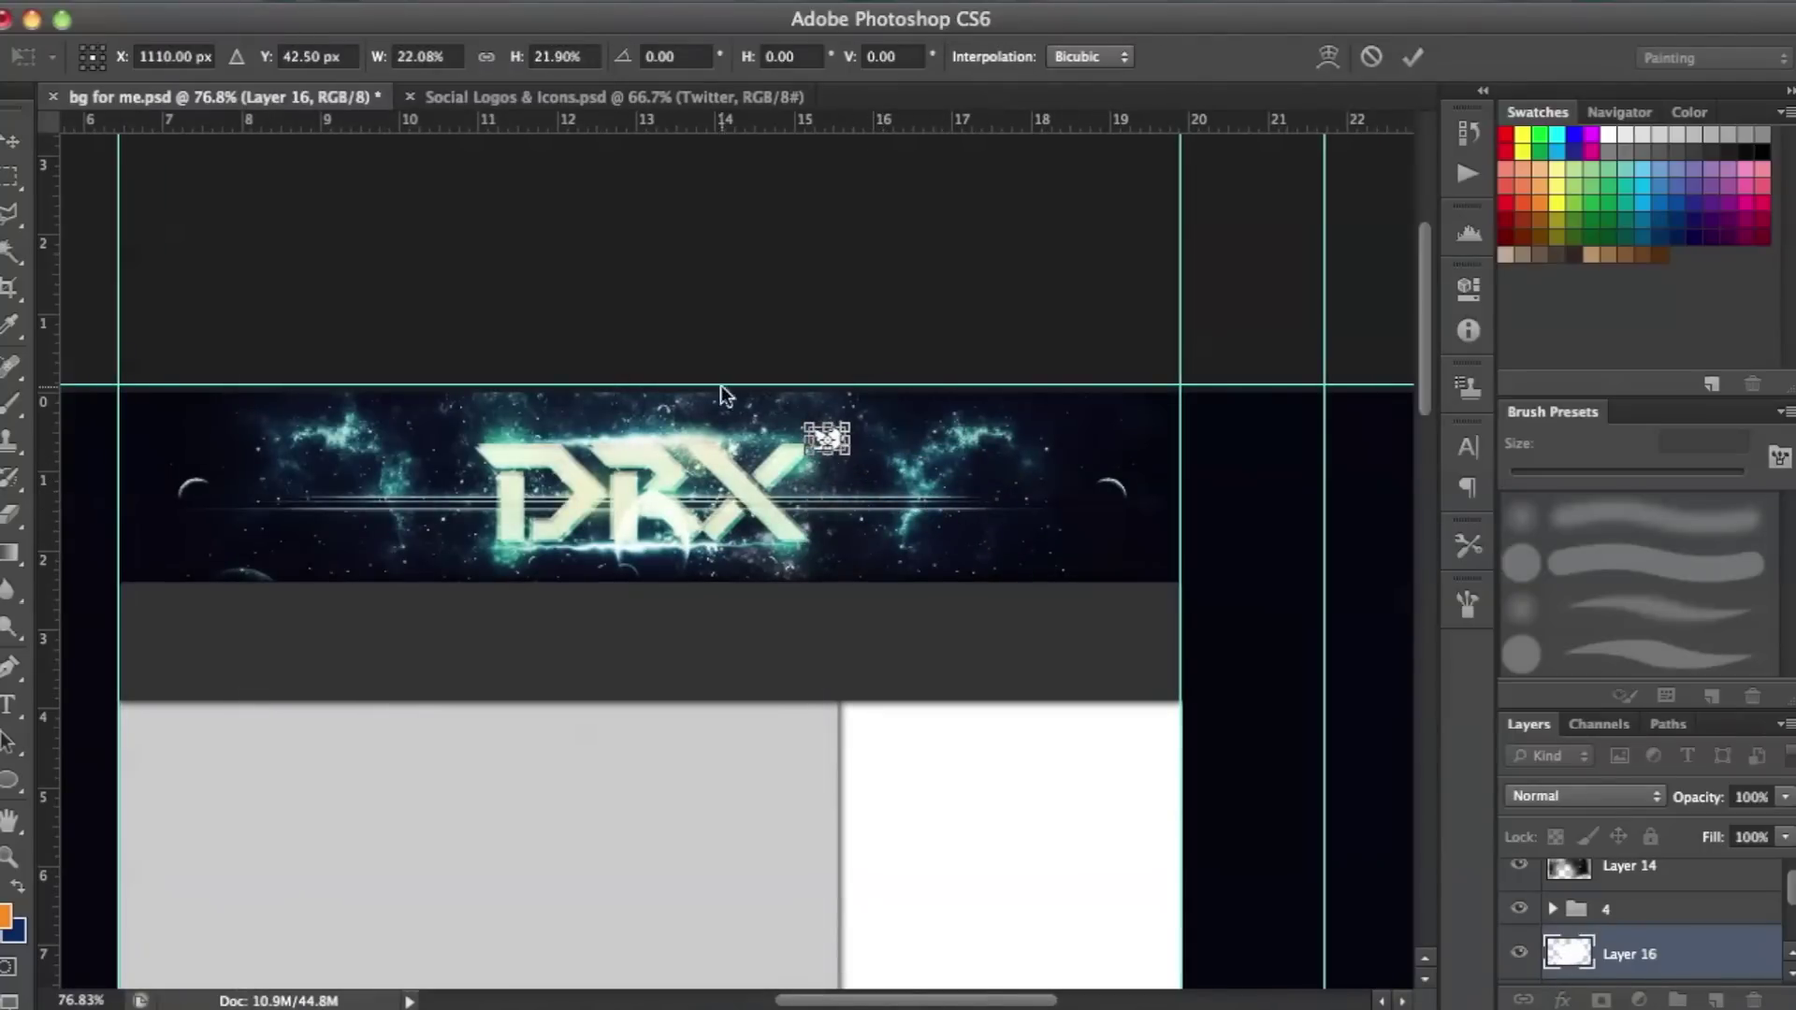
{"action": "key", "text": "Return"}
Nudge the Twitter bird farther right along the horizontal lines and scale it to 88.24% width and 86.96% height.
{"action": "scroll", "coordinate": [898, 524], "scroll_direction": "up", "scroll_amount": 4}
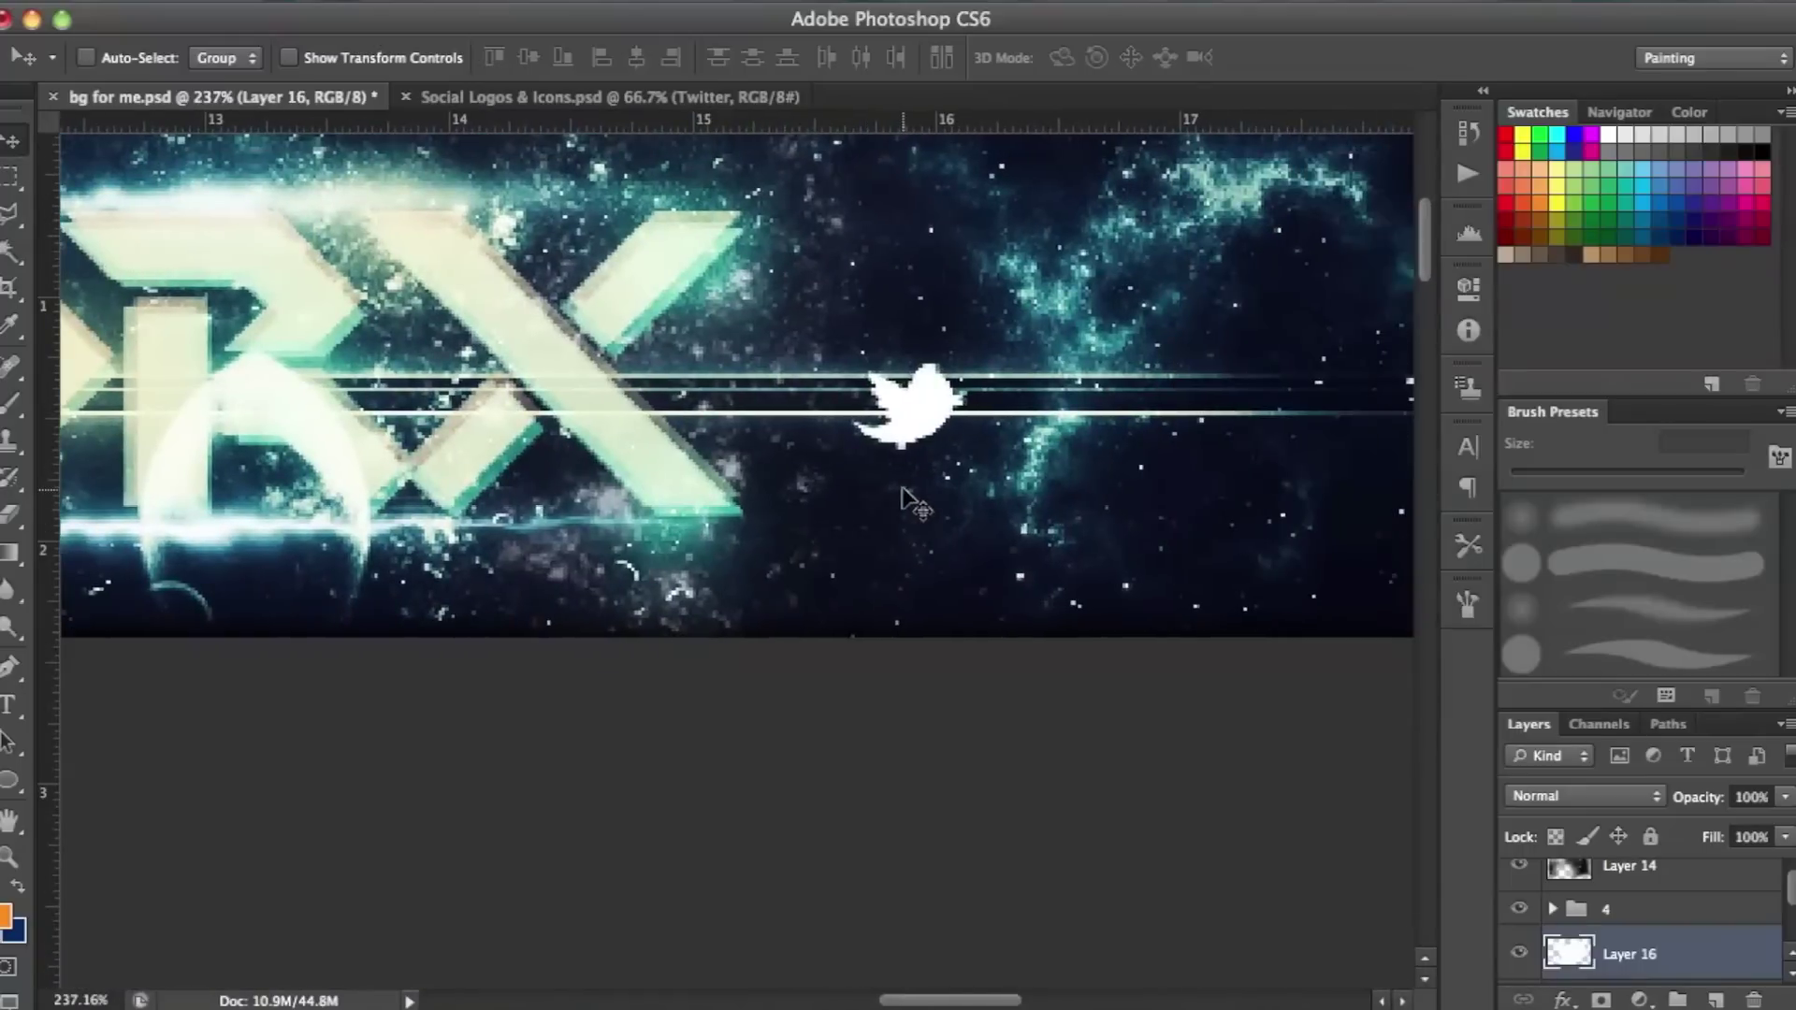
{"action": "scroll", "coordinate": [908, 496], "scroll_direction": "down", "scroll_amount": 3}
{"action": "scroll", "coordinate": [914, 491], "scroll_direction": "up", "scroll_amount": 3}
{"action": "key", "text": "Right"}
{"action": "key", "text": "Right"}
{"action": "key", "text": "Right"}
{"action": "key", "text": "Right"}
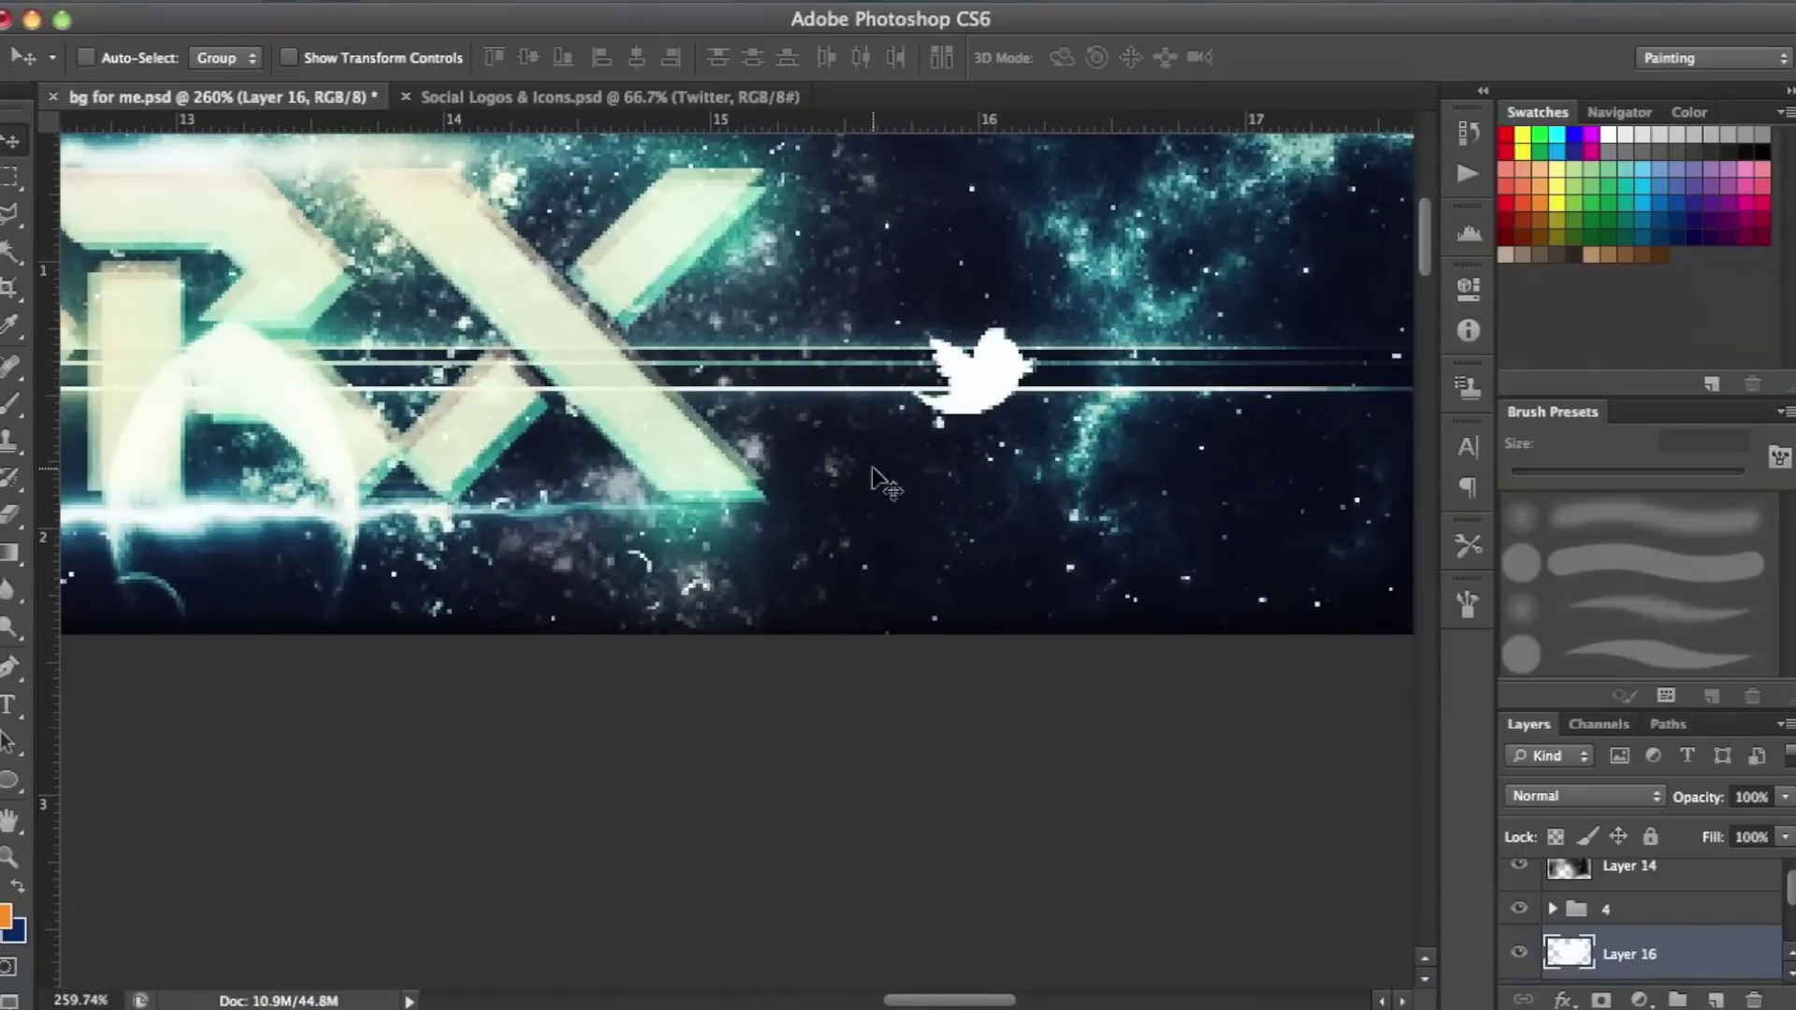
{"action": "left_click", "coordinate": [665, 649]}
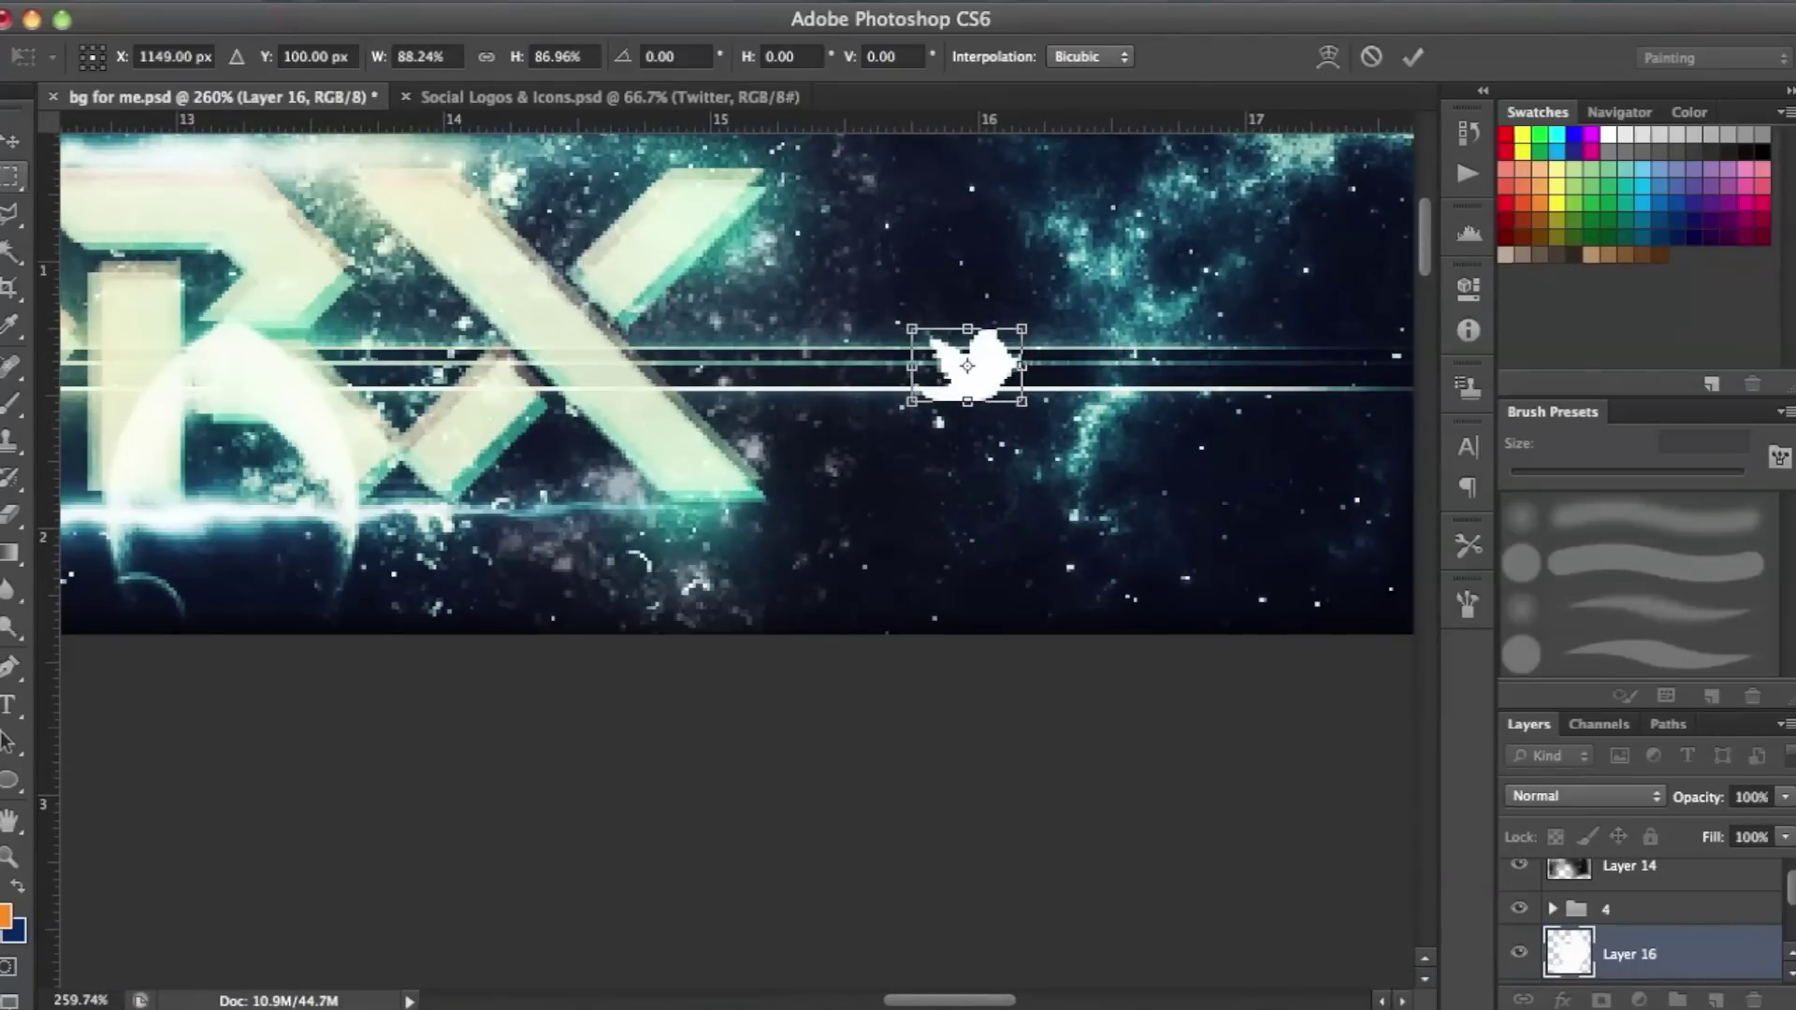
{"action": "key", "text": "Return"}
Move the Twitter bird's layer above the "drx" text layers and lower its opacity to 54%.
{"action": "scroll", "coordinate": [1667, 882], "scroll_direction": "down", "scroll_amount": 5}
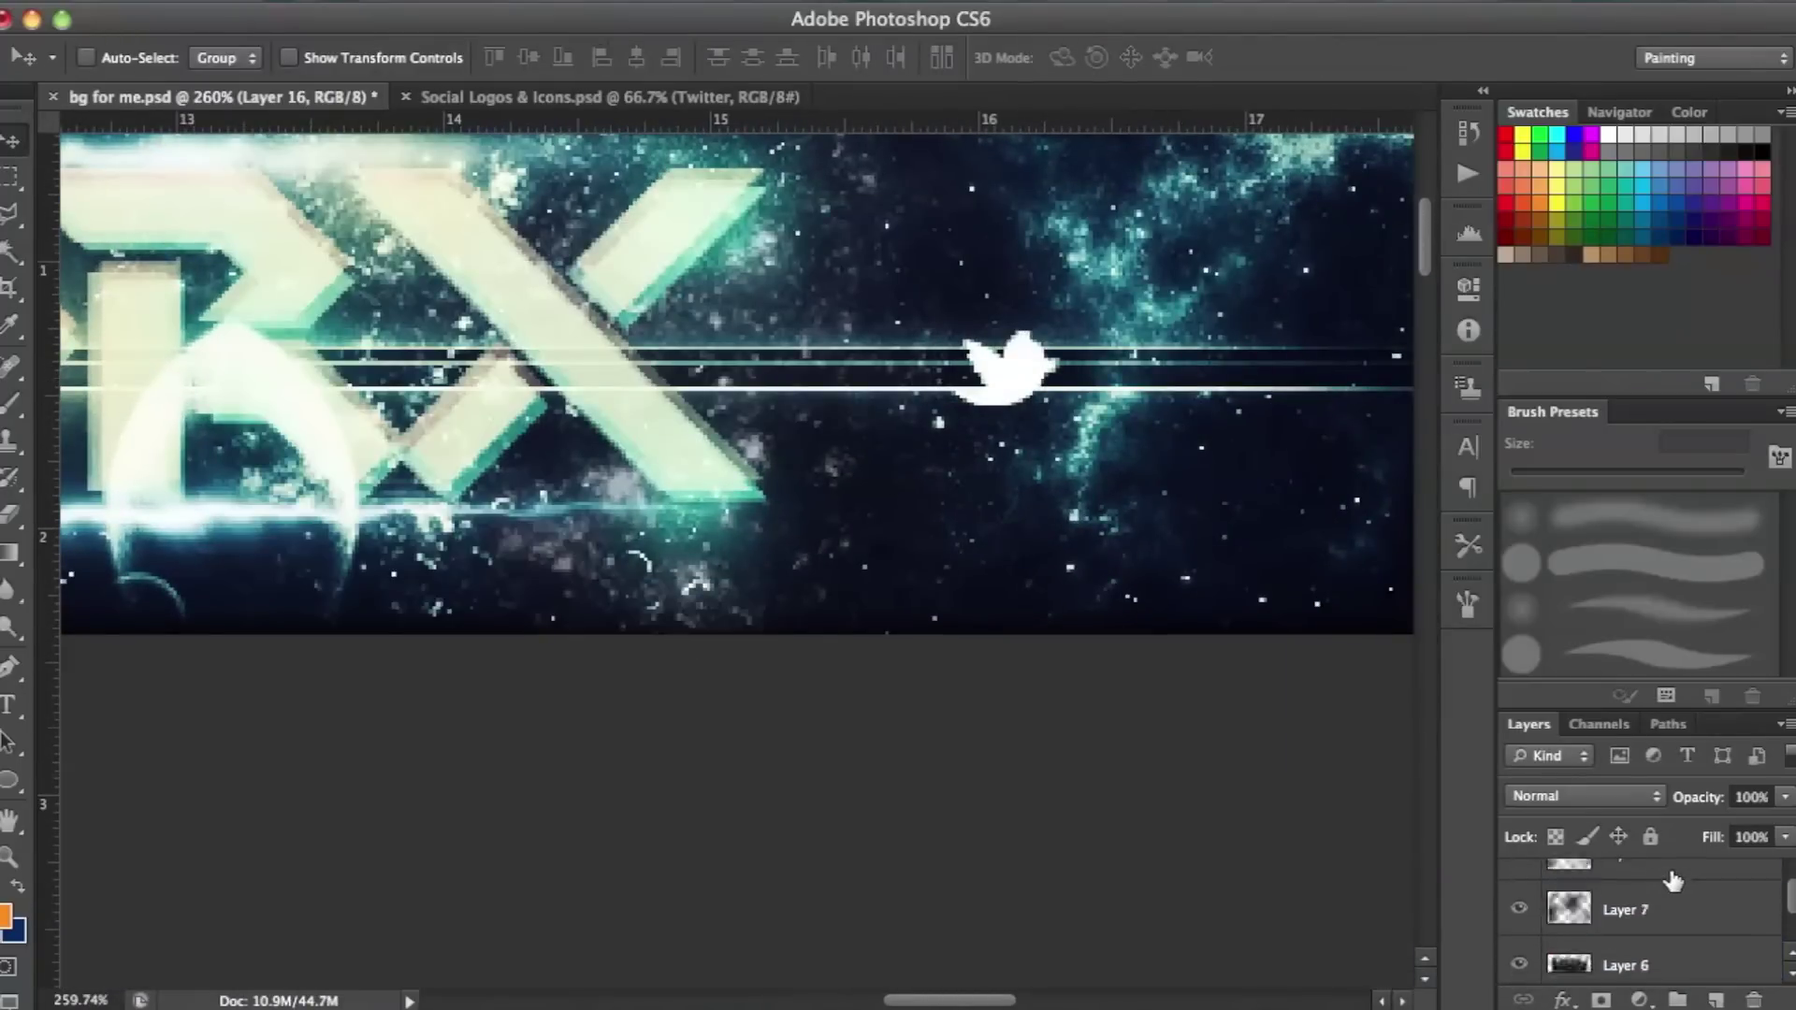
{"action": "scroll", "coordinate": [1673, 881], "scroll_direction": "up", "scroll_amount": 3}
{"action": "left_click_drag", "start_coordinate": [1673, 887], "coordinate": [1677, 1001]}
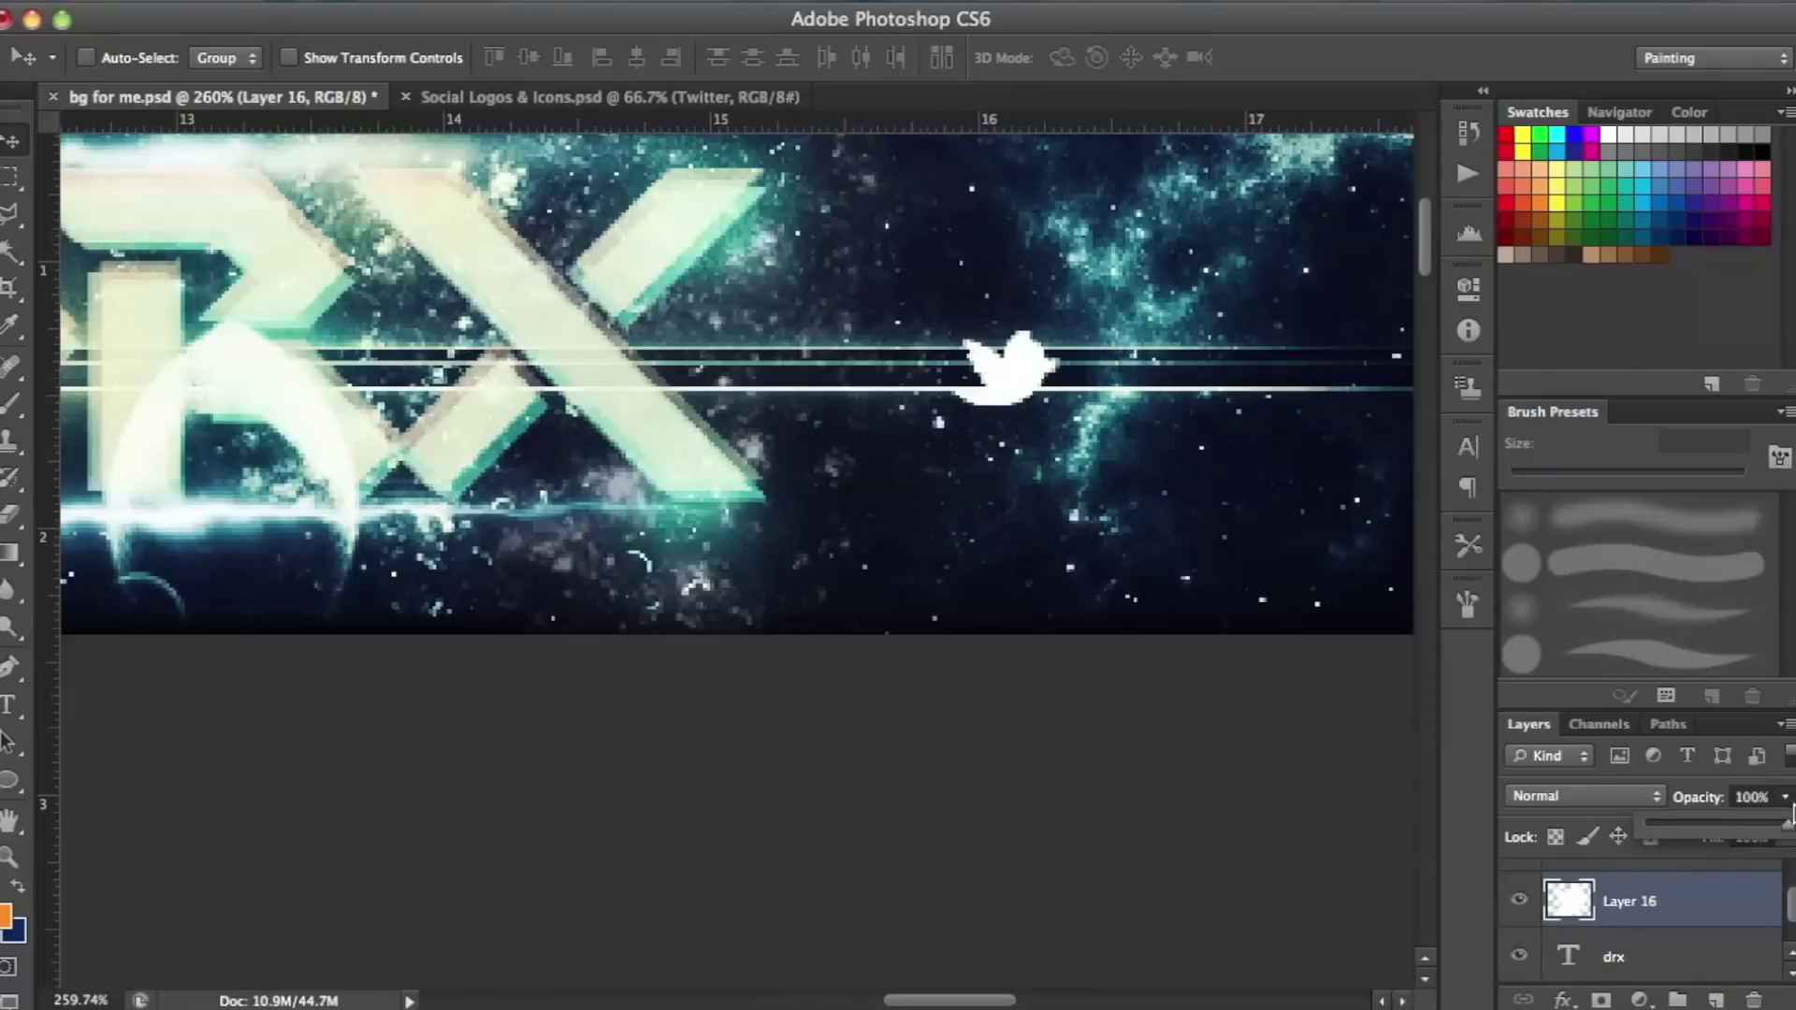
{"action": "scroll", "coordinate": [849, 569], "scroll_direction": "up", "scroll_amount": 5}
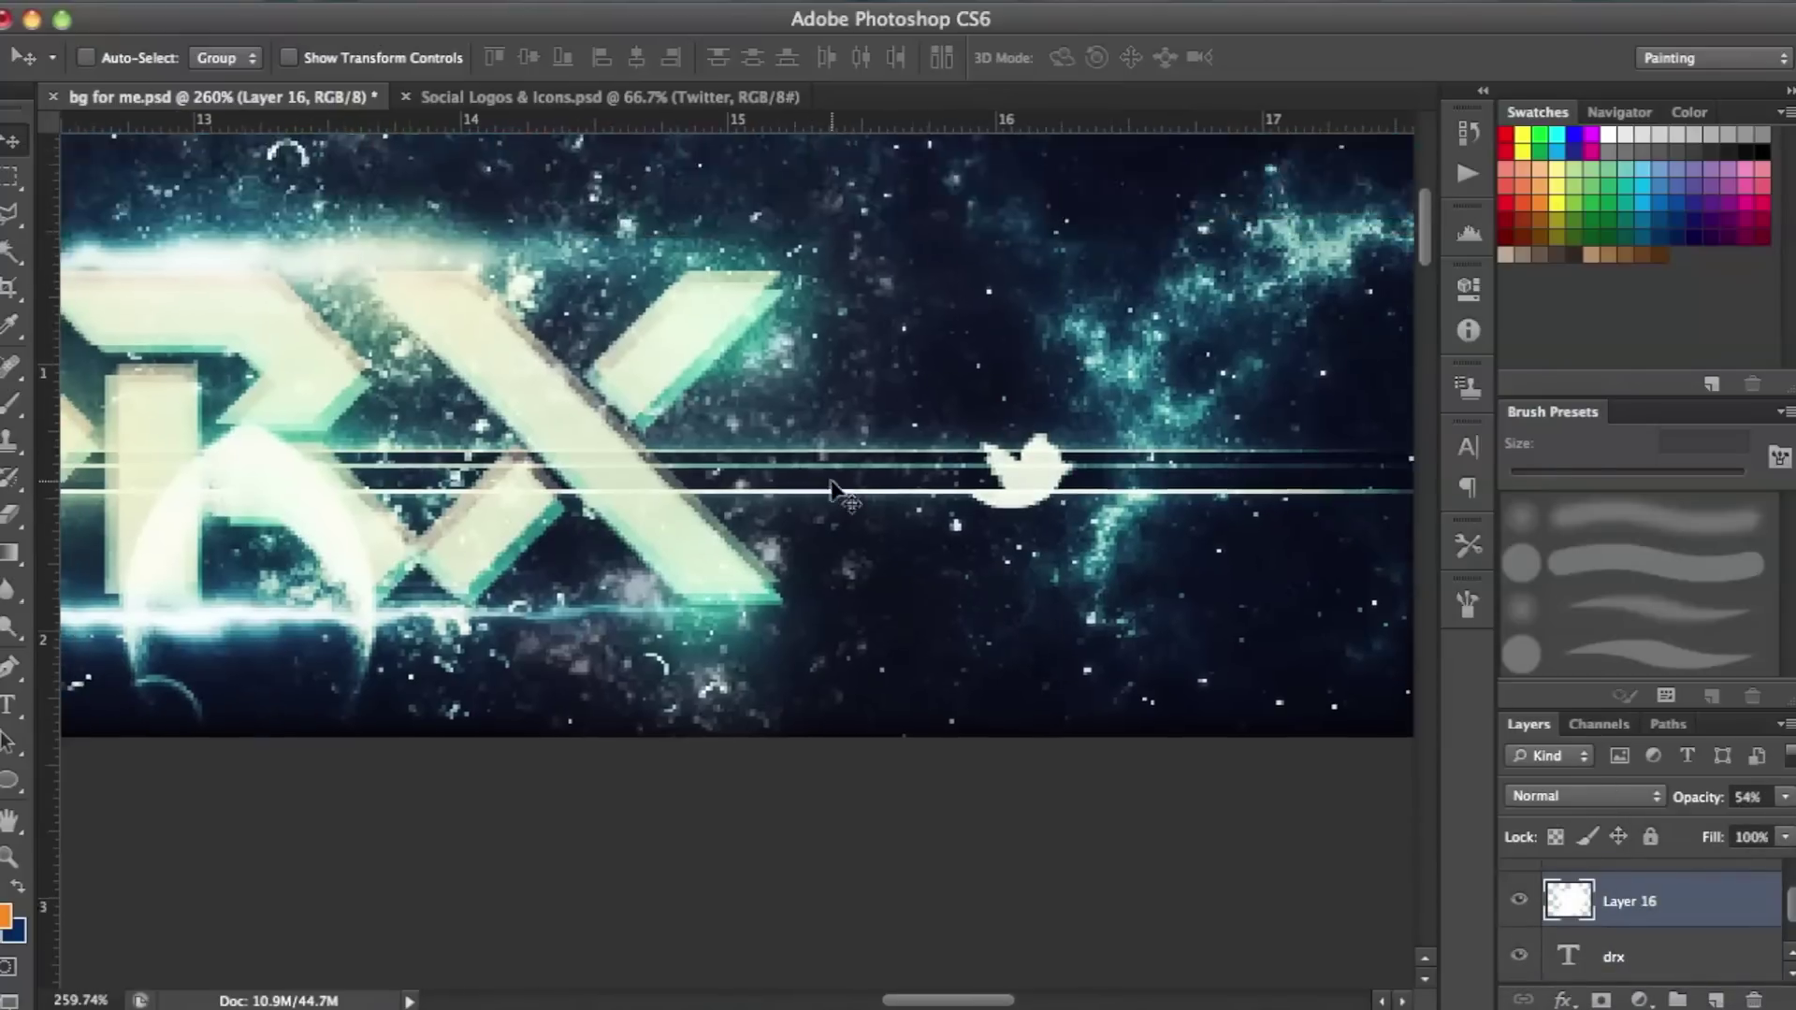
Copy the Machinima Network logo from its layer in Social Logos & Icons.psd.
{"action": "left_click", "coordinate": [456, 98]}
{"action": "key", "text": "m"}
{"action": "left_click", "coordinate": [443, 232]}
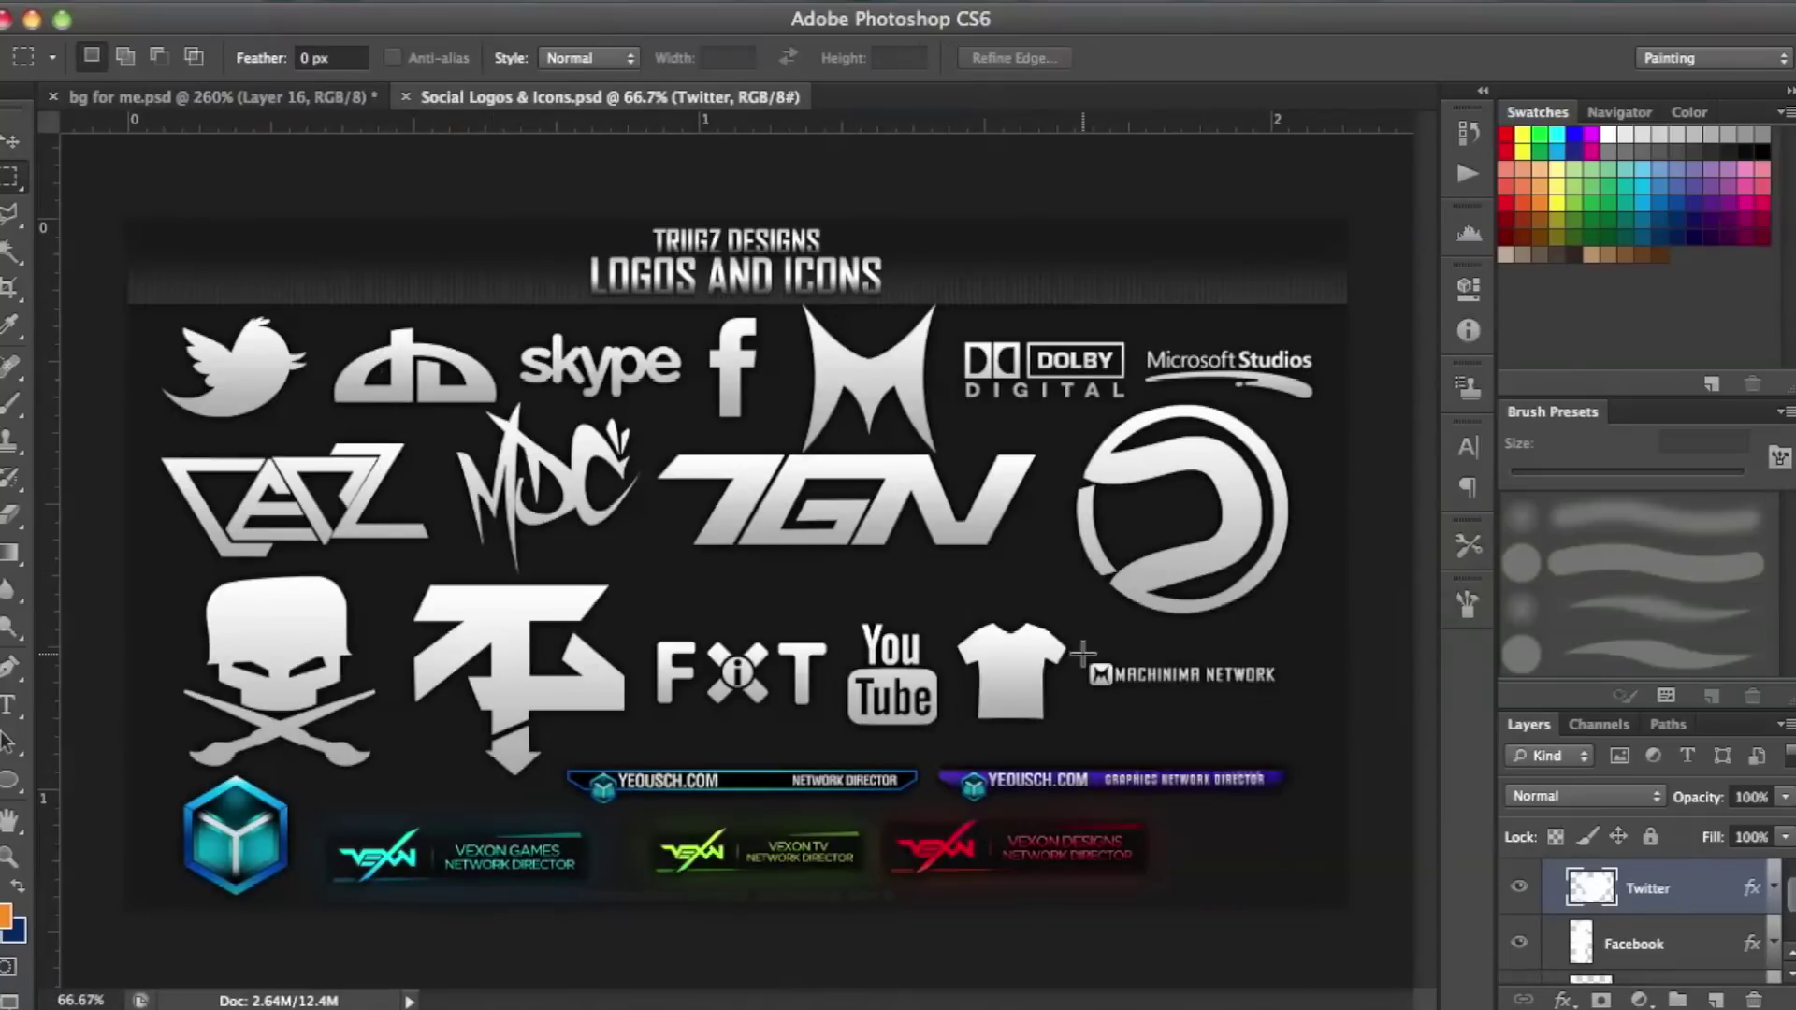
{"action": "scroll", "coordinate": [1656, 937], "scroll_direction": "down", "scroll_amount": 3}
{"action": "left_click", "coordinate": [1549, 912]}
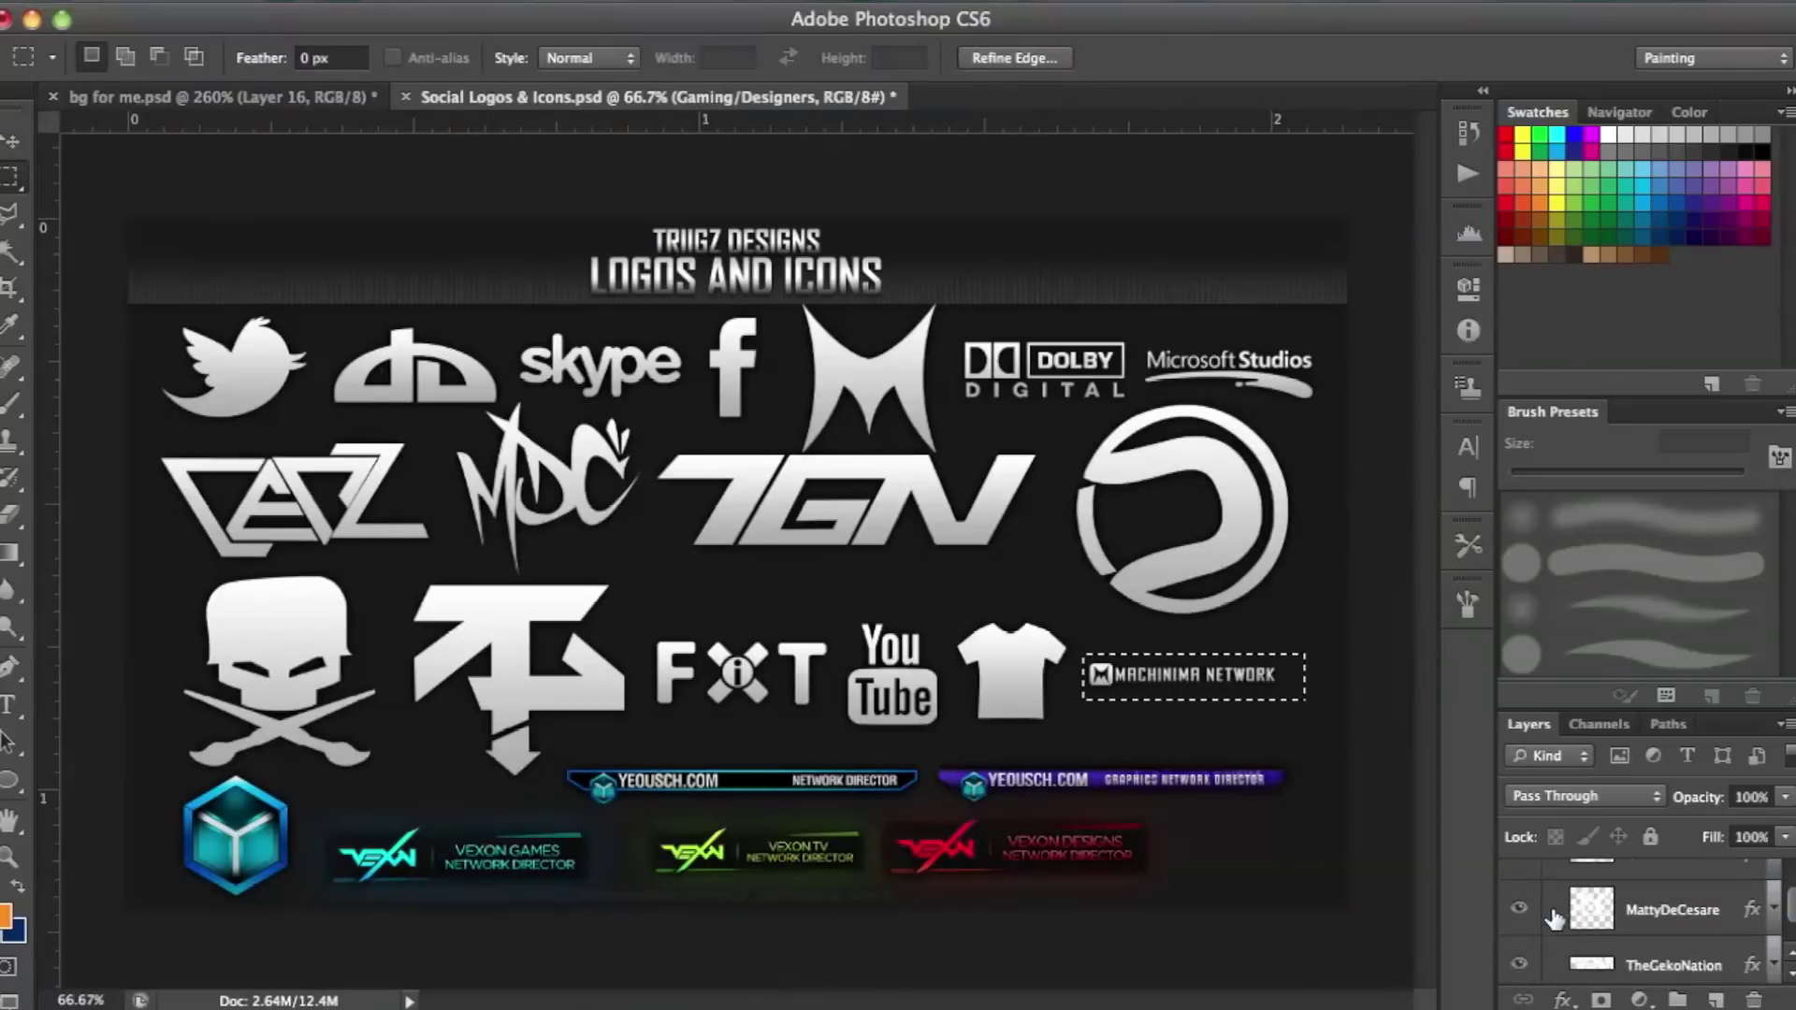
{"action": "key", "text": "super+c"}
Paste the Machinima Network logo into bg for me.psd and place it above the DRX letters.
{"action": "left_click", "coordinate": [286, 101]}
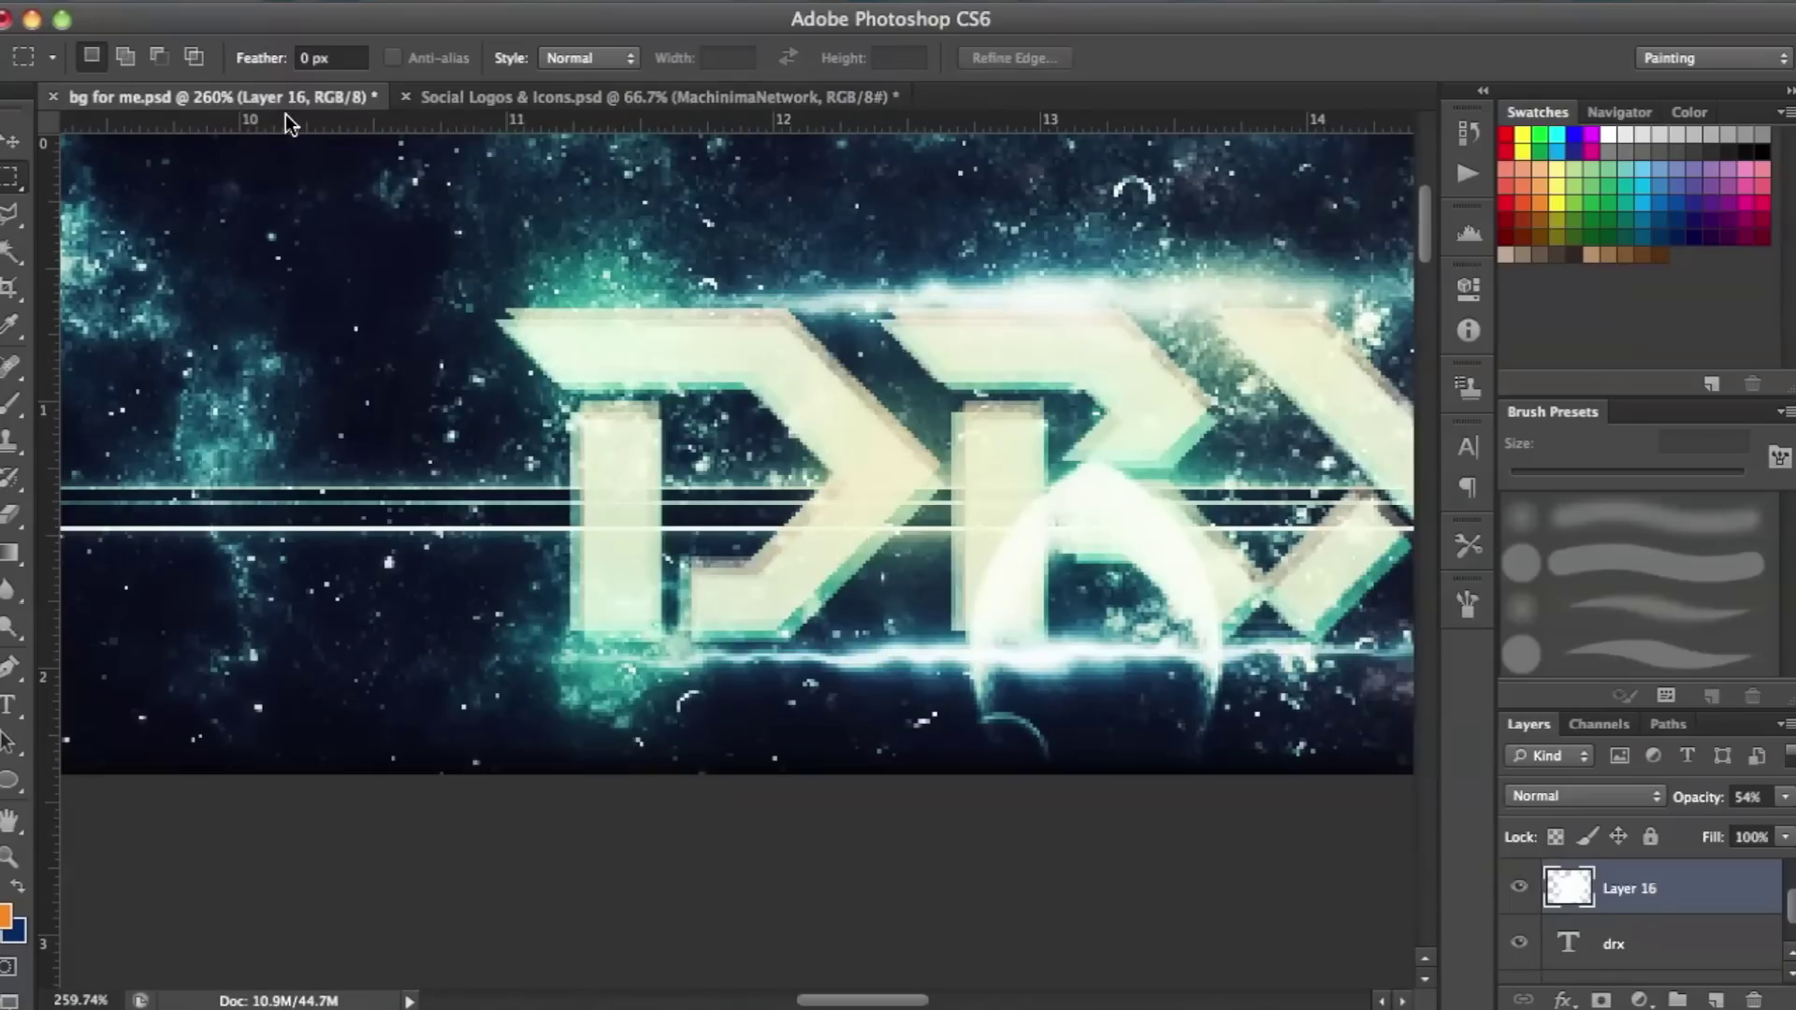
{"action": "key", "text": "super+v"}
{"action": "key", "text": "v"}
{"action": "left_click_drag", "start_coordinate": [417, 552], "coordinate": [554, 248]}
Scale the Machinima Network logo down to sit just above the D and lower its opacity to 46%.
{"action": "left_click", "coordinate": [262, 1]}
{"action": "left_click", "coordinate": [344, 589]}
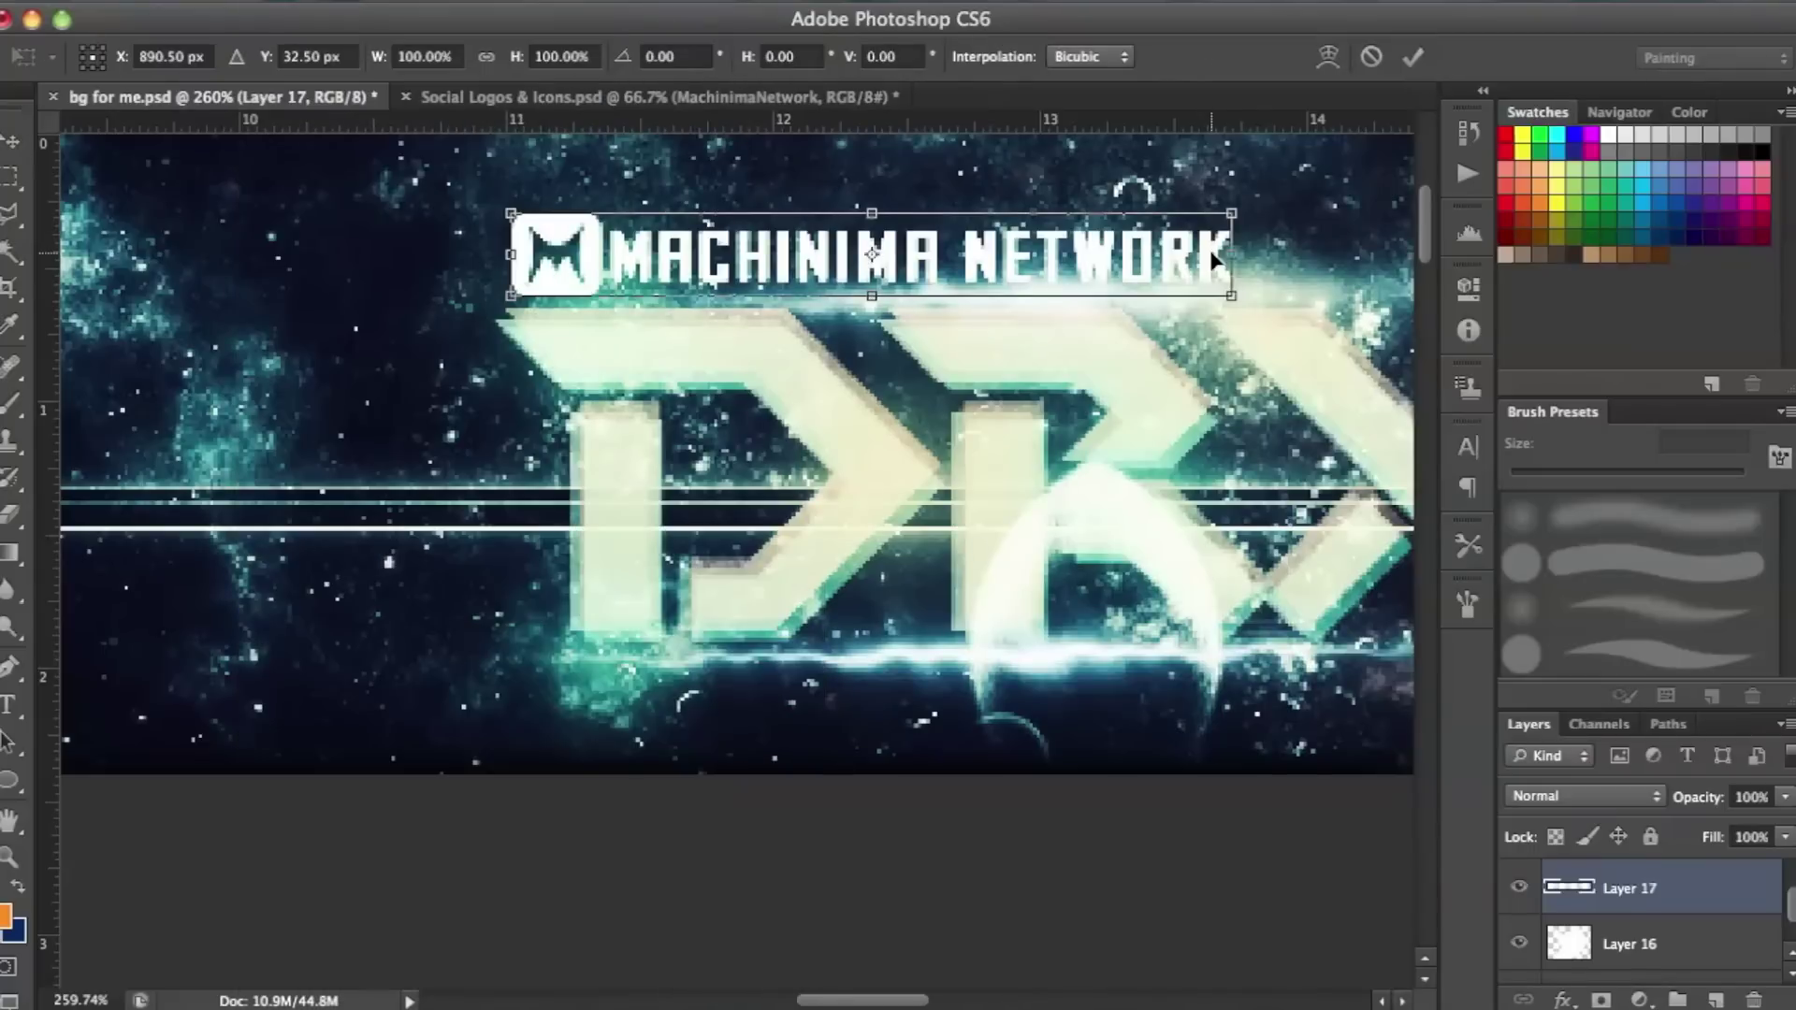
{"action": "left_click_drag", "start_coordinate": [1230, 294], "coordinate": [964, 267]}
{"action": "left_click", "coordinate": [4, 138]}
{"action": "key", "text": "Return"}
{"action": "left_click_drag", "start_coordinate": [698, 262], "coordinate": [697, 290]}
{"action": "scroll", "coordinate": [1008, 410], "scroll_direction": "right", "scroll_amount": 5}
{"action": "scroll", "coordinate": [1003, 406], "scroll_direction": "down", "scroll_amount": 1}
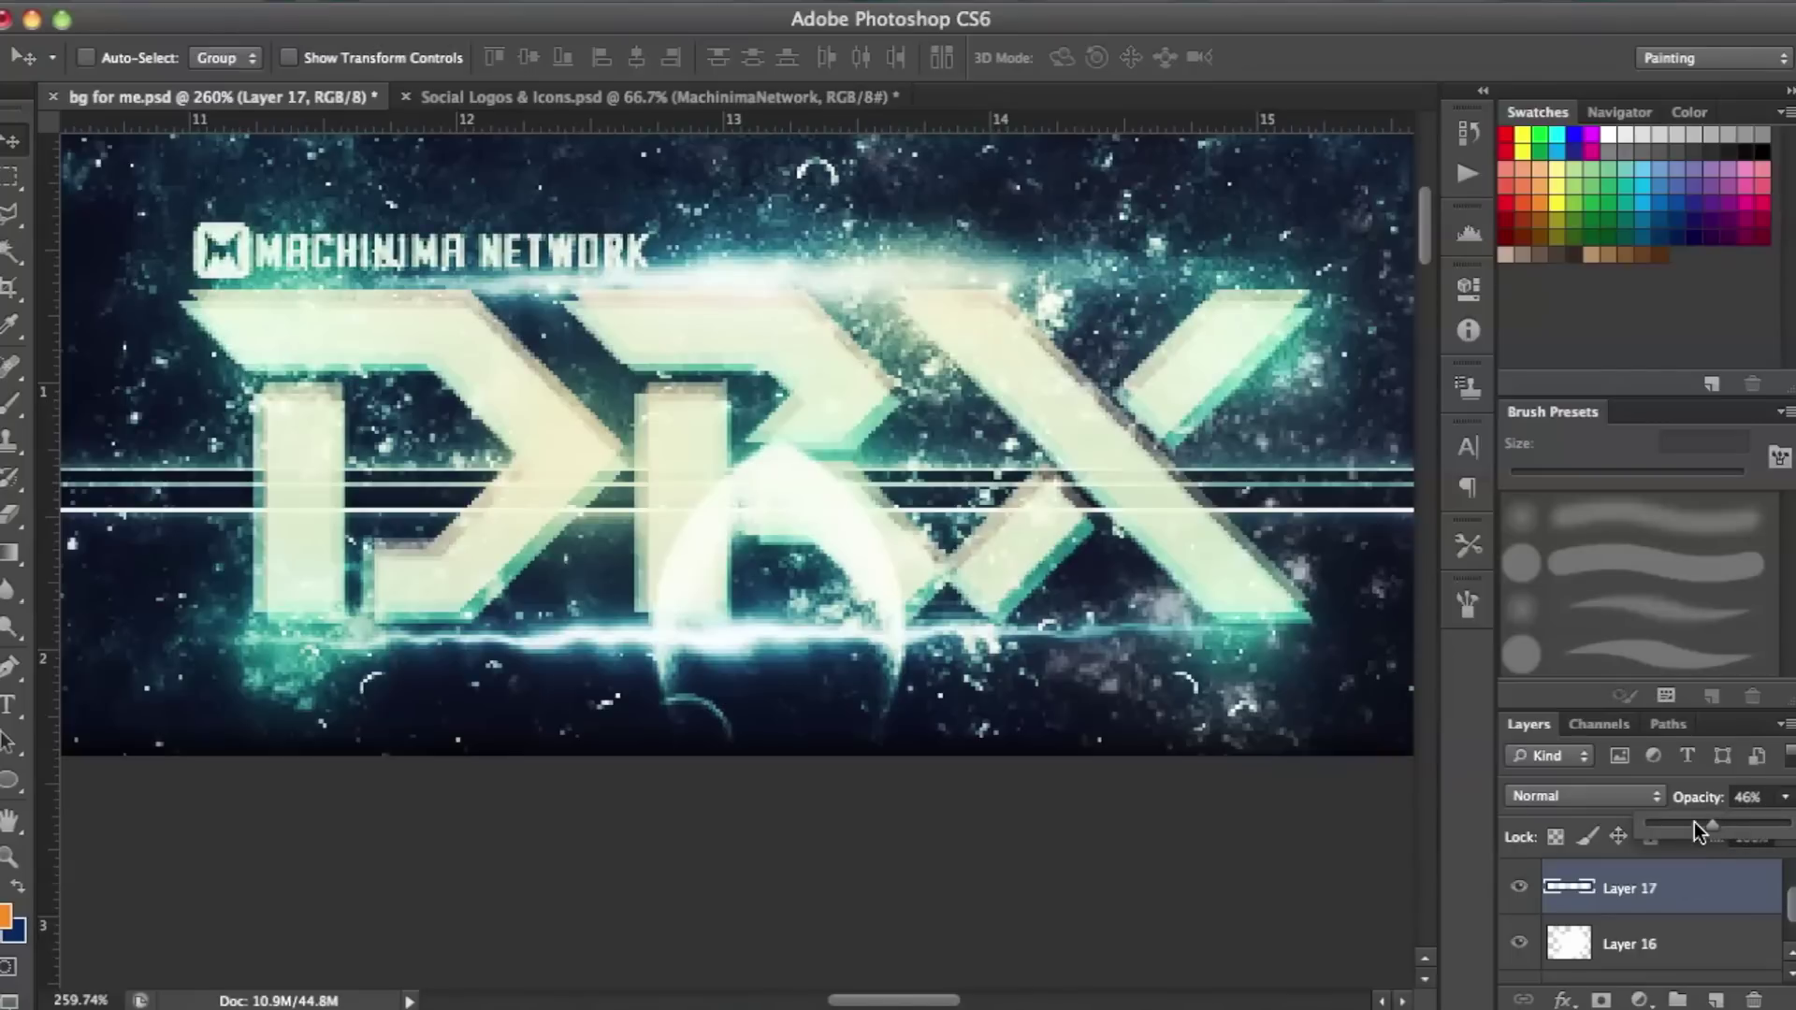
{"action": "left_click", "coordinate": [210, 273], "text": "super"}
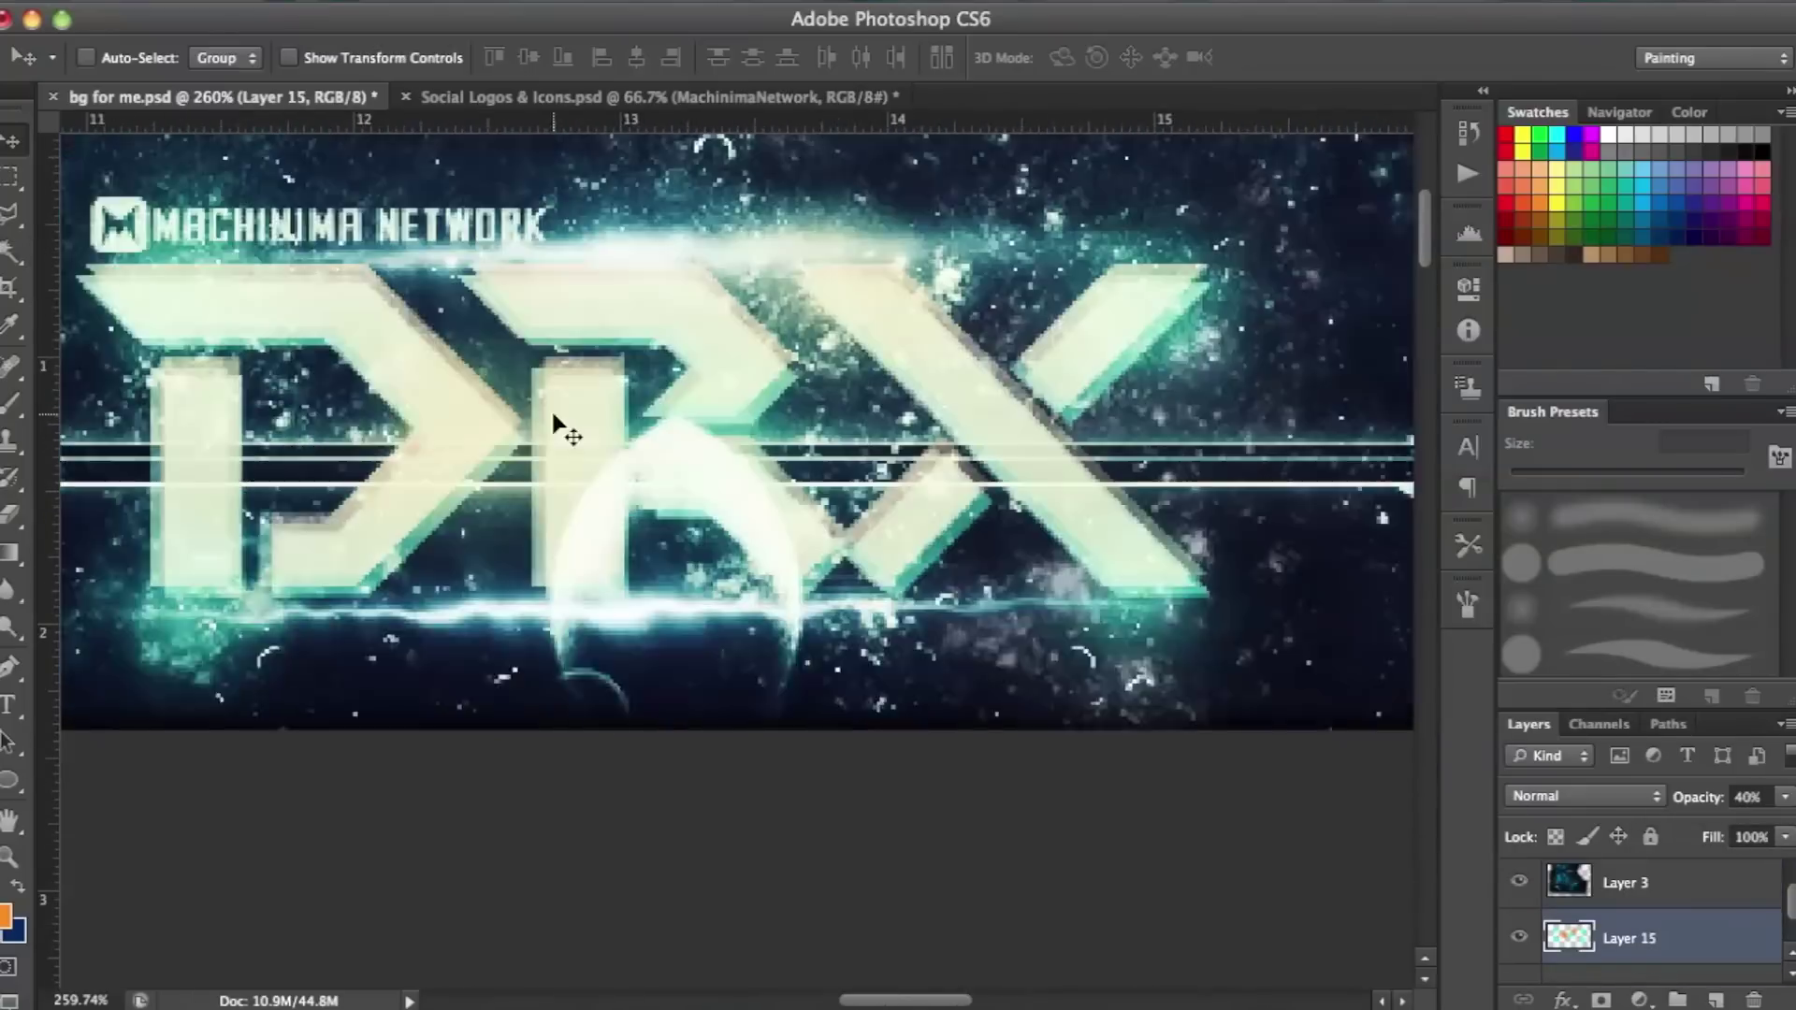
{"action": "scroll", "coordinate": [561, 421], "scroll_direction": "down", "scroll_amount": 5}
{"action": "scroll", "coordinate": [562, 407], "scroll_direction": "up", "scroll_amount": 5}
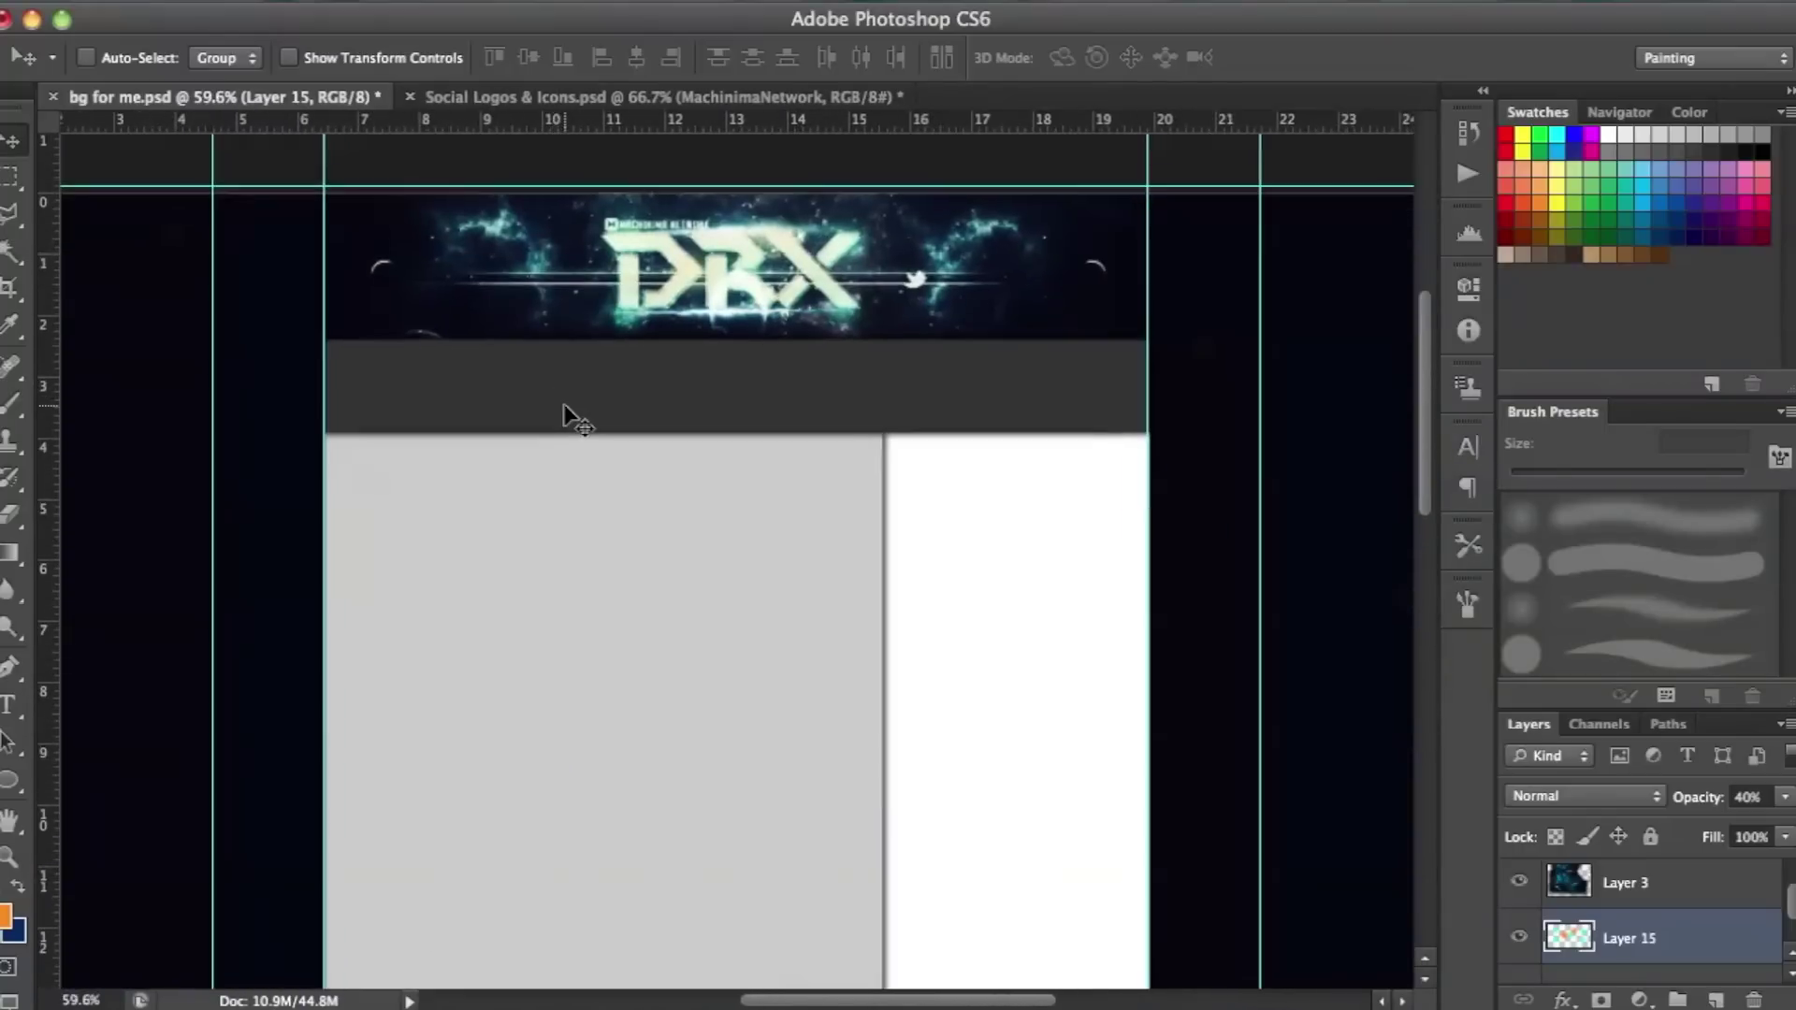
Switch to Social Logos & Icons.psd and copy the Machinima M logo from its own layer.
{"action": "key", "text": "ctrl+Tab"}
{"action": "key", "text": "m"}
{"action": "key", "text": "ctrl+d"}
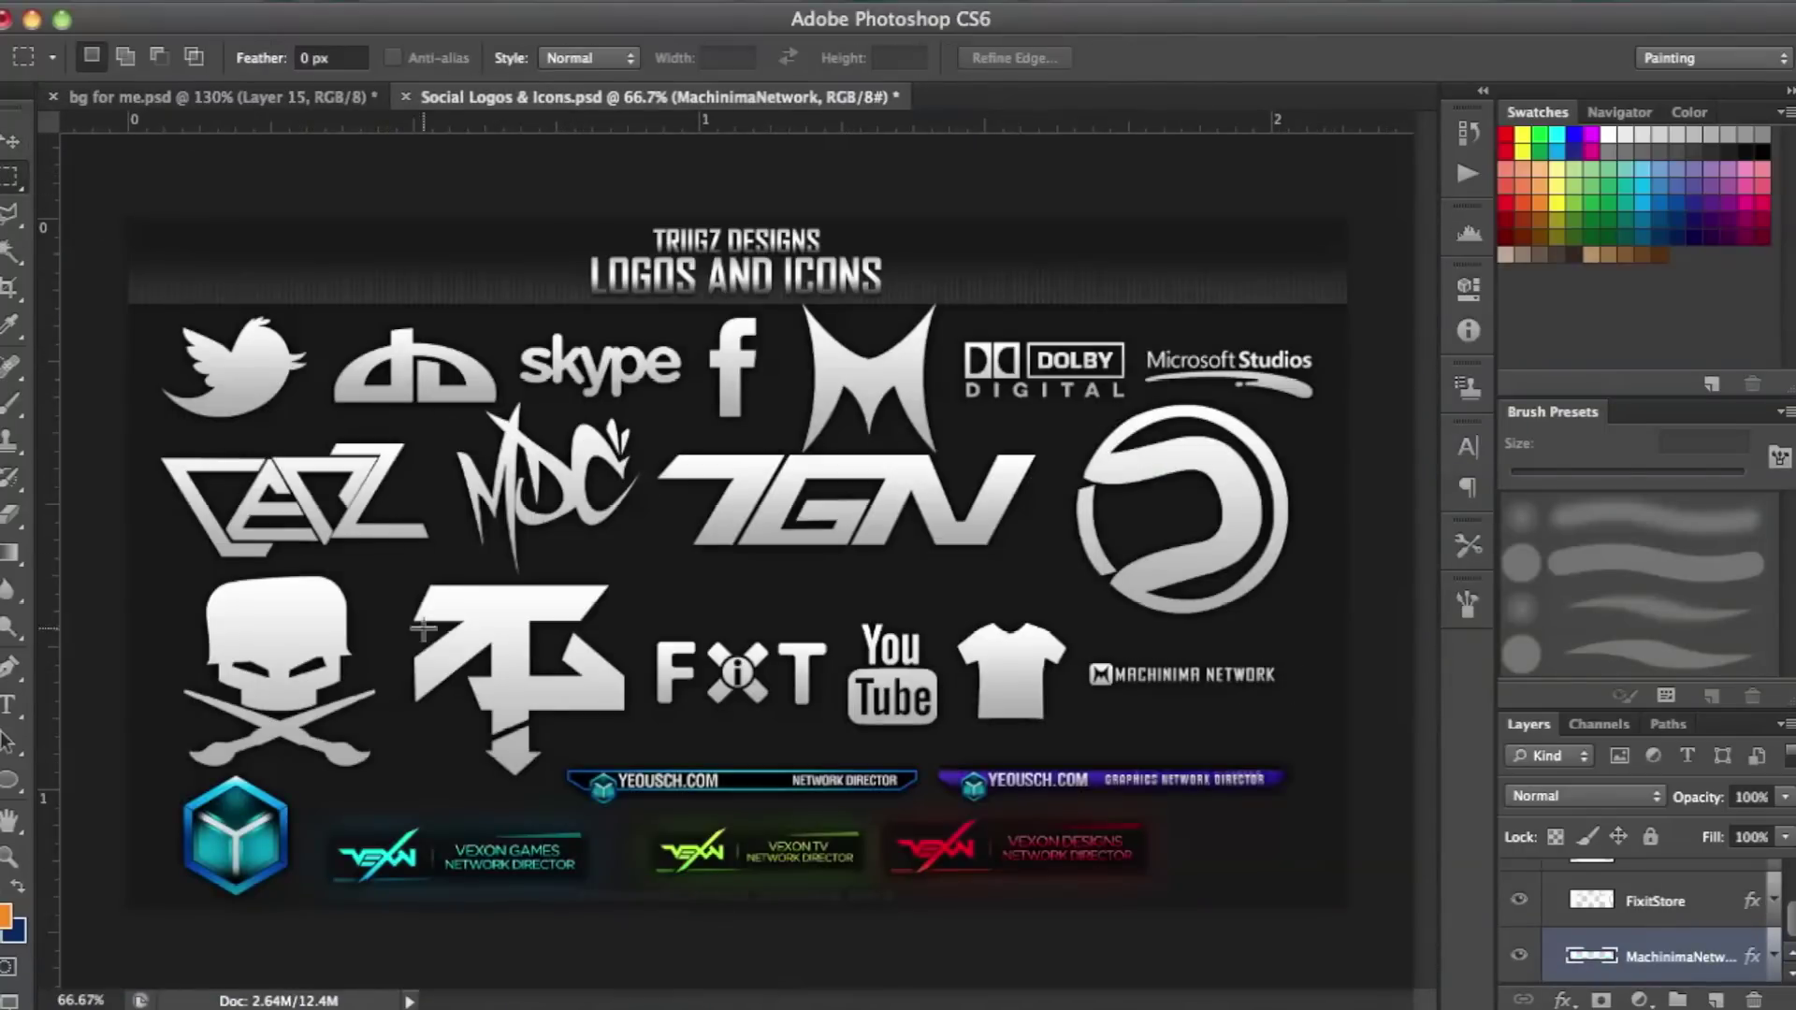
{"action": "left_click_drag", "start_coordinate": [938, 512], "coordinate": [954, 508]}
{"action": "scroll", "coordinate": [1691, 927], "scroll_direction": "up", "scroll_amount": 3}
{"action": "scroll", "coordinate": [1684, 921], "scroll_direction": "up", "scroll_amount": 2}
{"action": "left_click", "coordinate": [1677, 898]}
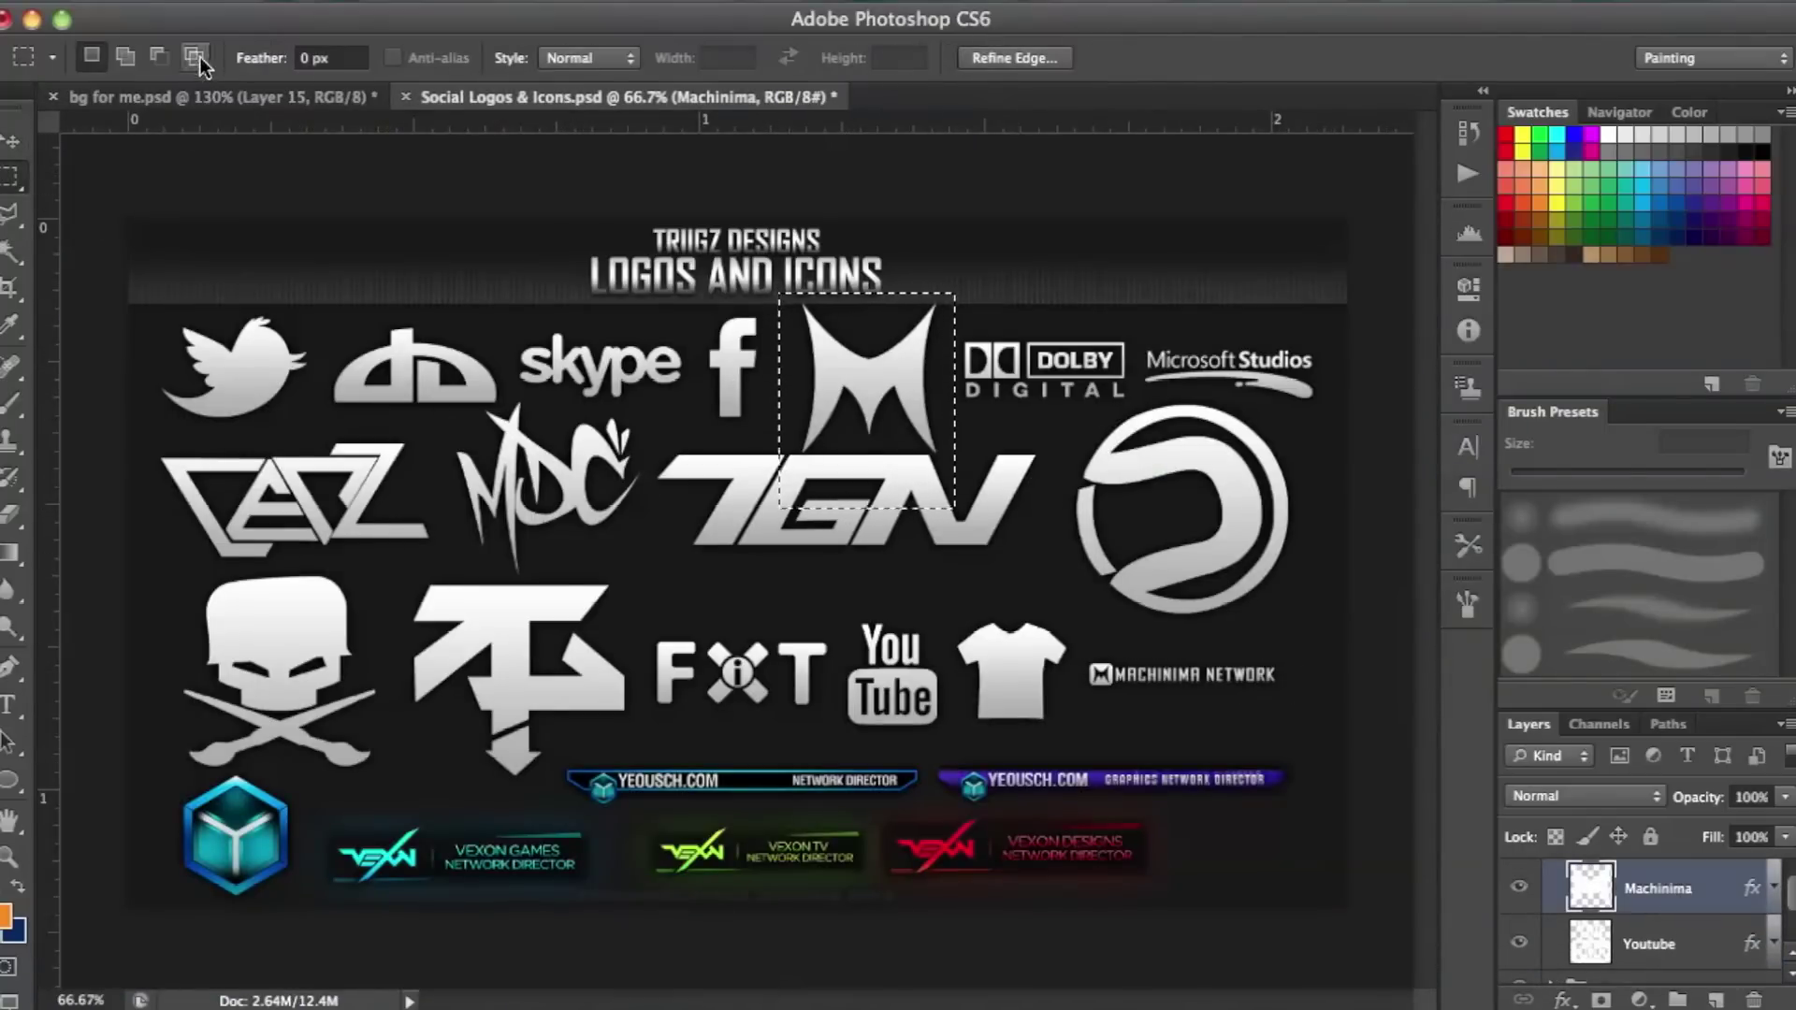
Paste the Machinima M logo into bg for me.psd and scale it down to a small icon.
{"action": "left_click", "coordinate": [201, 97]}
{"action": "key", "text": "super+v"}
{"action": "key", "text": "v"}
{"action": "left_click_drag", "start_coordinate": [856, 648], "coordinate": [263, 312]}
{"action": "left_click", "coordinate": [282, 3]}
{"action": "left_click", "coordinate": [344, 588]}
{"action": "key", "text": "Return"}
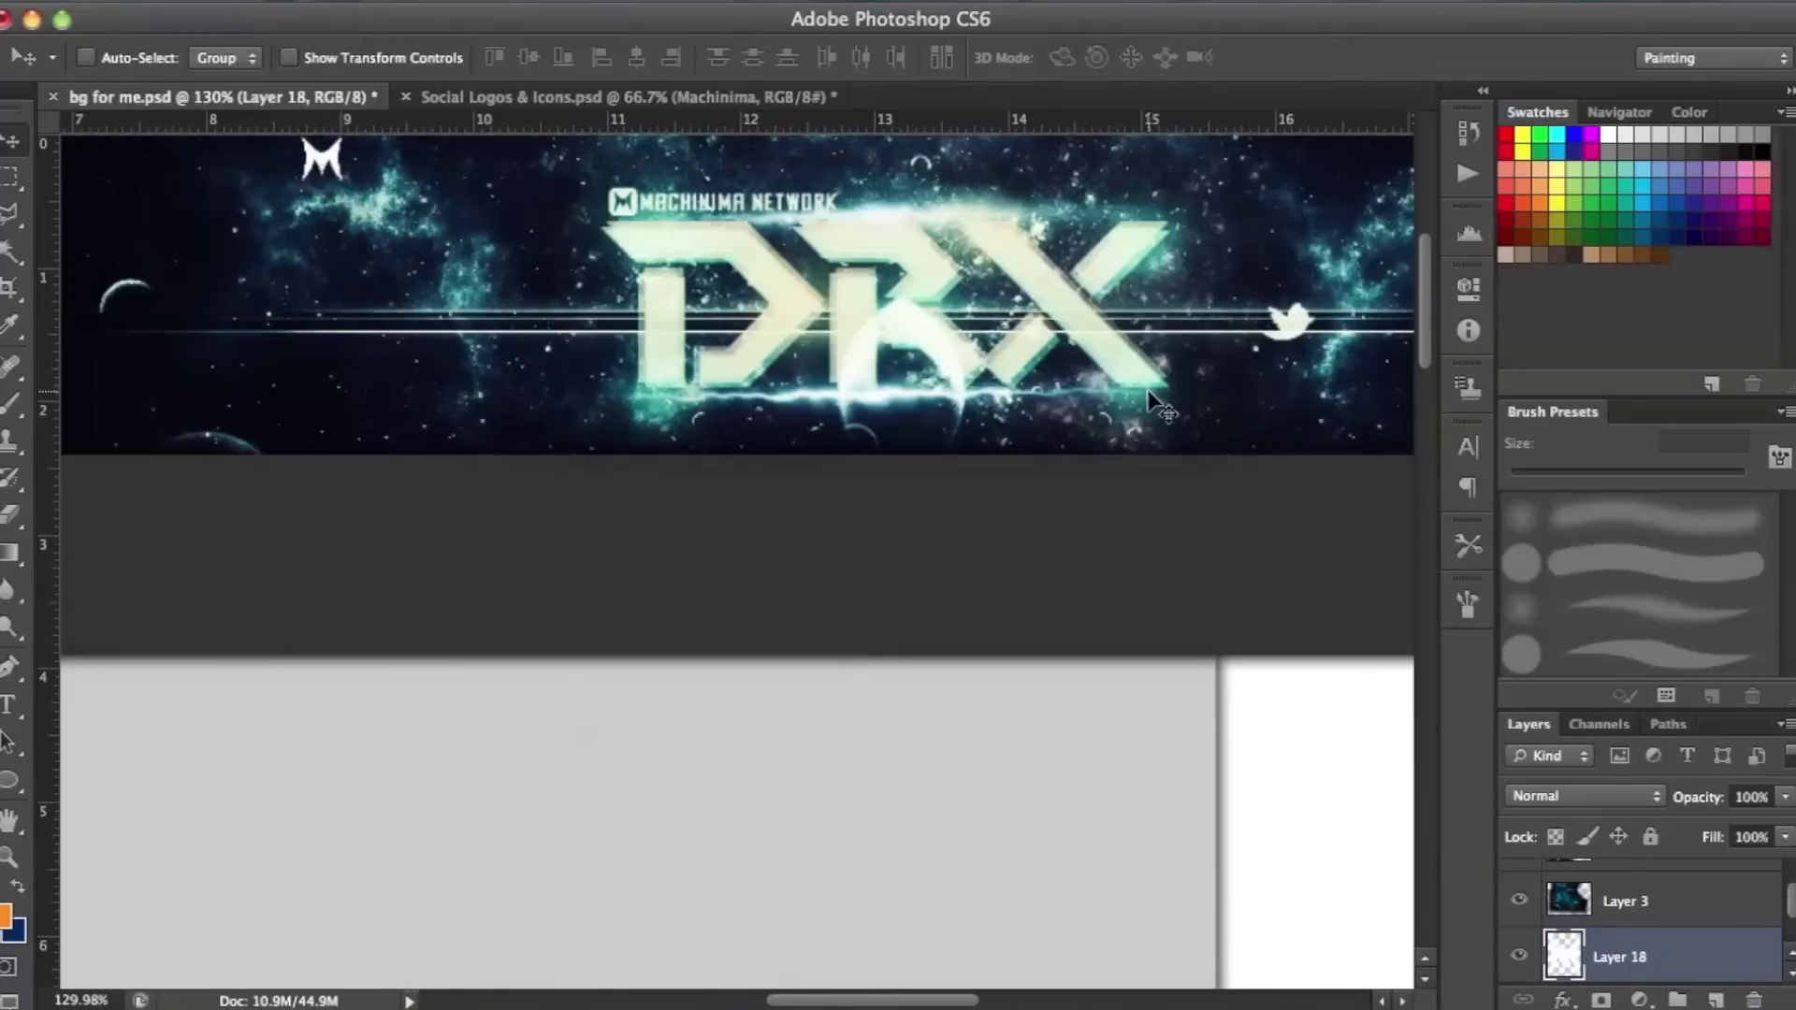
Position the M logo on the horizontal lines beside the D and shrink it slightly further.
{"action": "scroll", "coordinate": [447, 323], "scroll_direction": "up", "scroll_amount": 5}
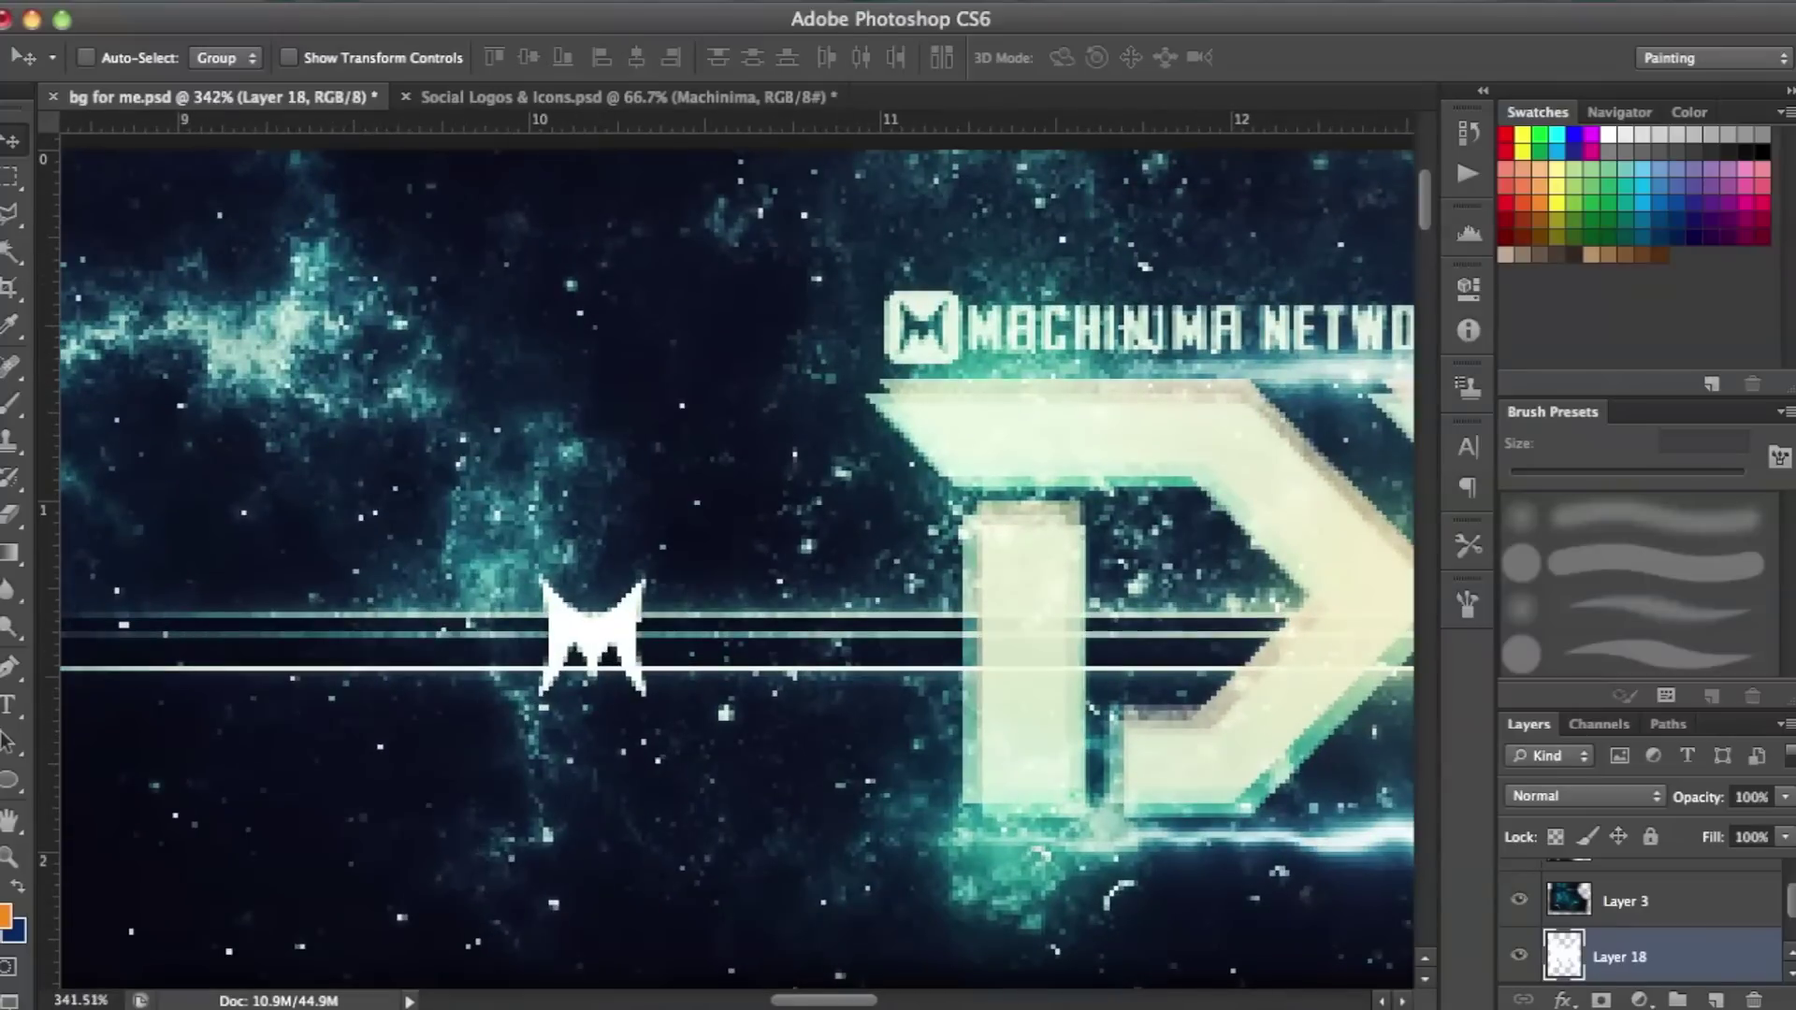
{"action": "left_click", "coordinate": [282, 3]}
{"action": "left_click", "coordinate": [344, 589]}
{"action": "left_click_drag", "start_coordinate": [615, 687], "coordinate": [611, 687]}
{"action": "left_click", "coordinate": [1557, 964]}
{"action": "left_click", "coordinate": [1134, 374]}
{"action": "mouse_move", "coordinate": [817, 528]}
{"action": "left_mouse_down"}
{"action": "mouse_move", "coordinate": [842, 549]}
{"action": "mouse_move", "coordinate": [813, 543]}
{"action": "left_mouse_up"}
{"action": "scroll", "coordinate": [846, 538], "scroll_direction": "right", "scroll_amount": 10}
{"action": "scroll", "coordinate": [842, 542], "scroll_direction": "left", "scroll_amount": 10}
{"action": "scroll", "coordinate": [814, 546], "scroll_direction": "right", "scroll_amount": 10}
{"action": "scroll", "coordinate": [1703, 950], "scroll_direction": "down", "scroll_amount": 5}
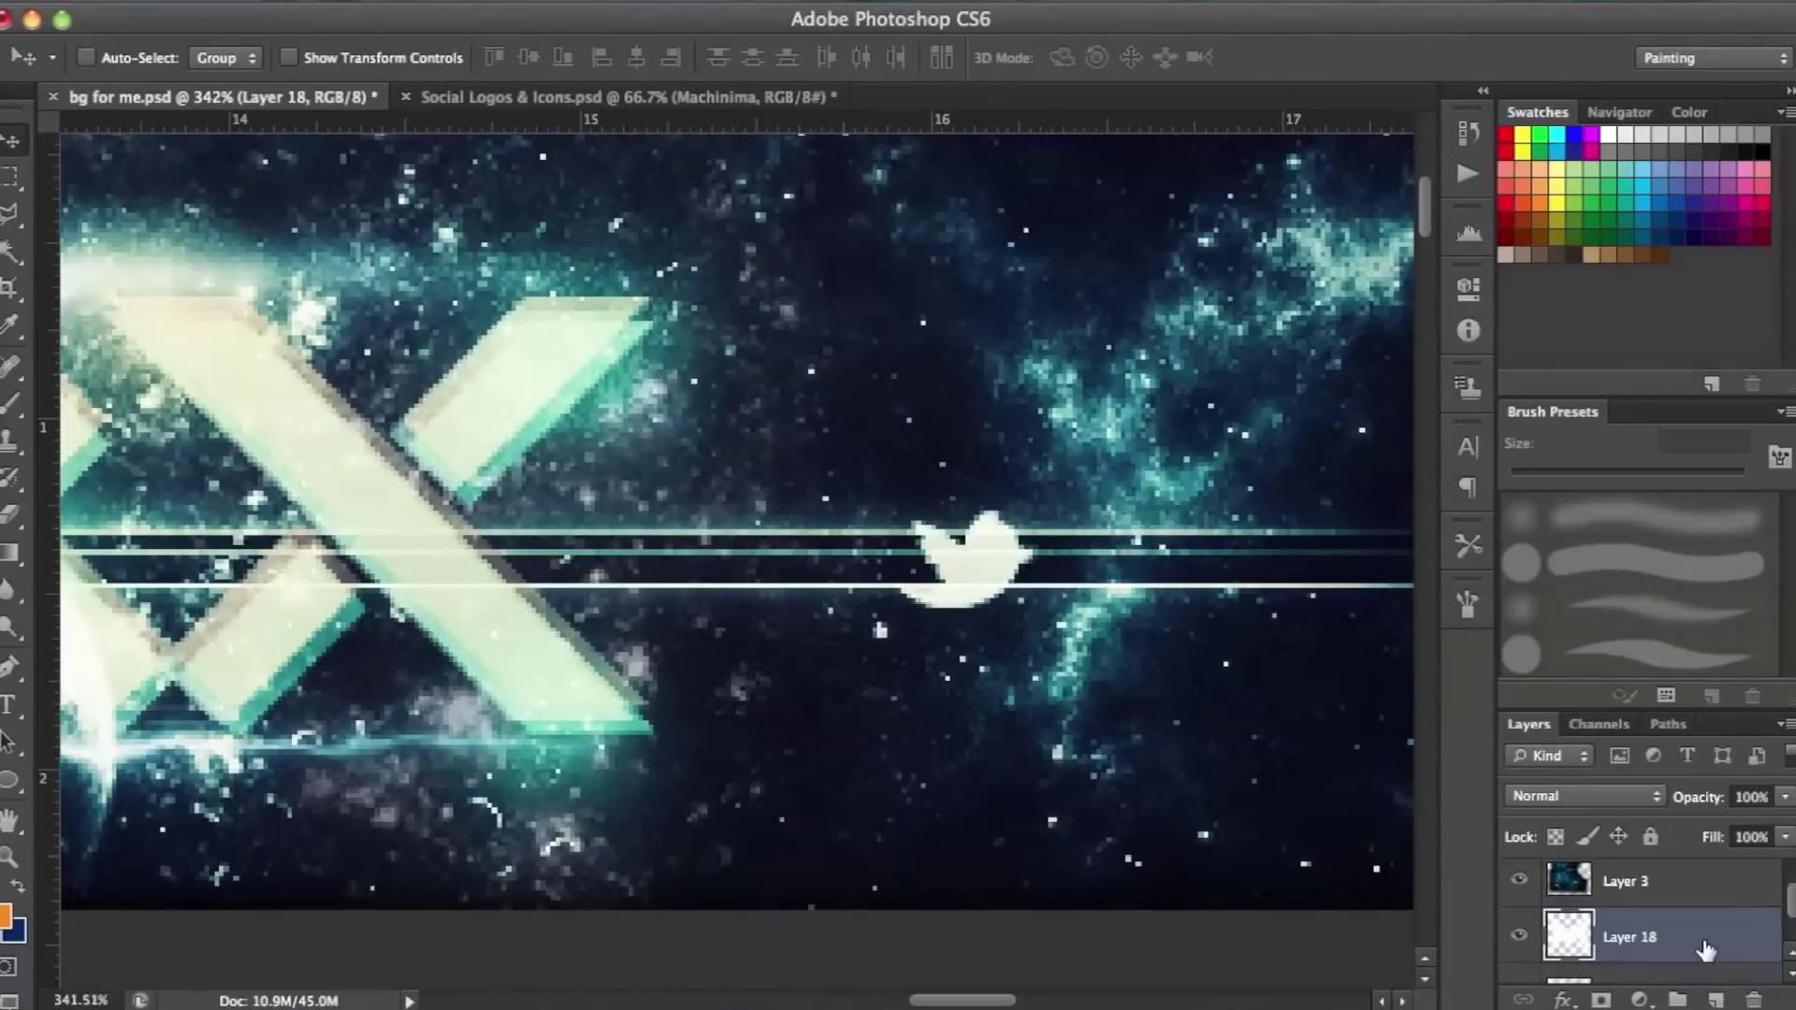
Copy the layer style of a semi-transparent "drx" text layer.
{"action": "left_click", "coordinate": [1668, 954]}
{"action": "right_click", "coordinate": [1656, 955]}
{"action": "left_click", "coordinate": [1382, 636]}
Select the area around the M logo on the lines and copy it from Layer 18.
{"action": "scroll", "coordinate": [838, 609], "scroll_direction": "left", "scroll_amount": 10}
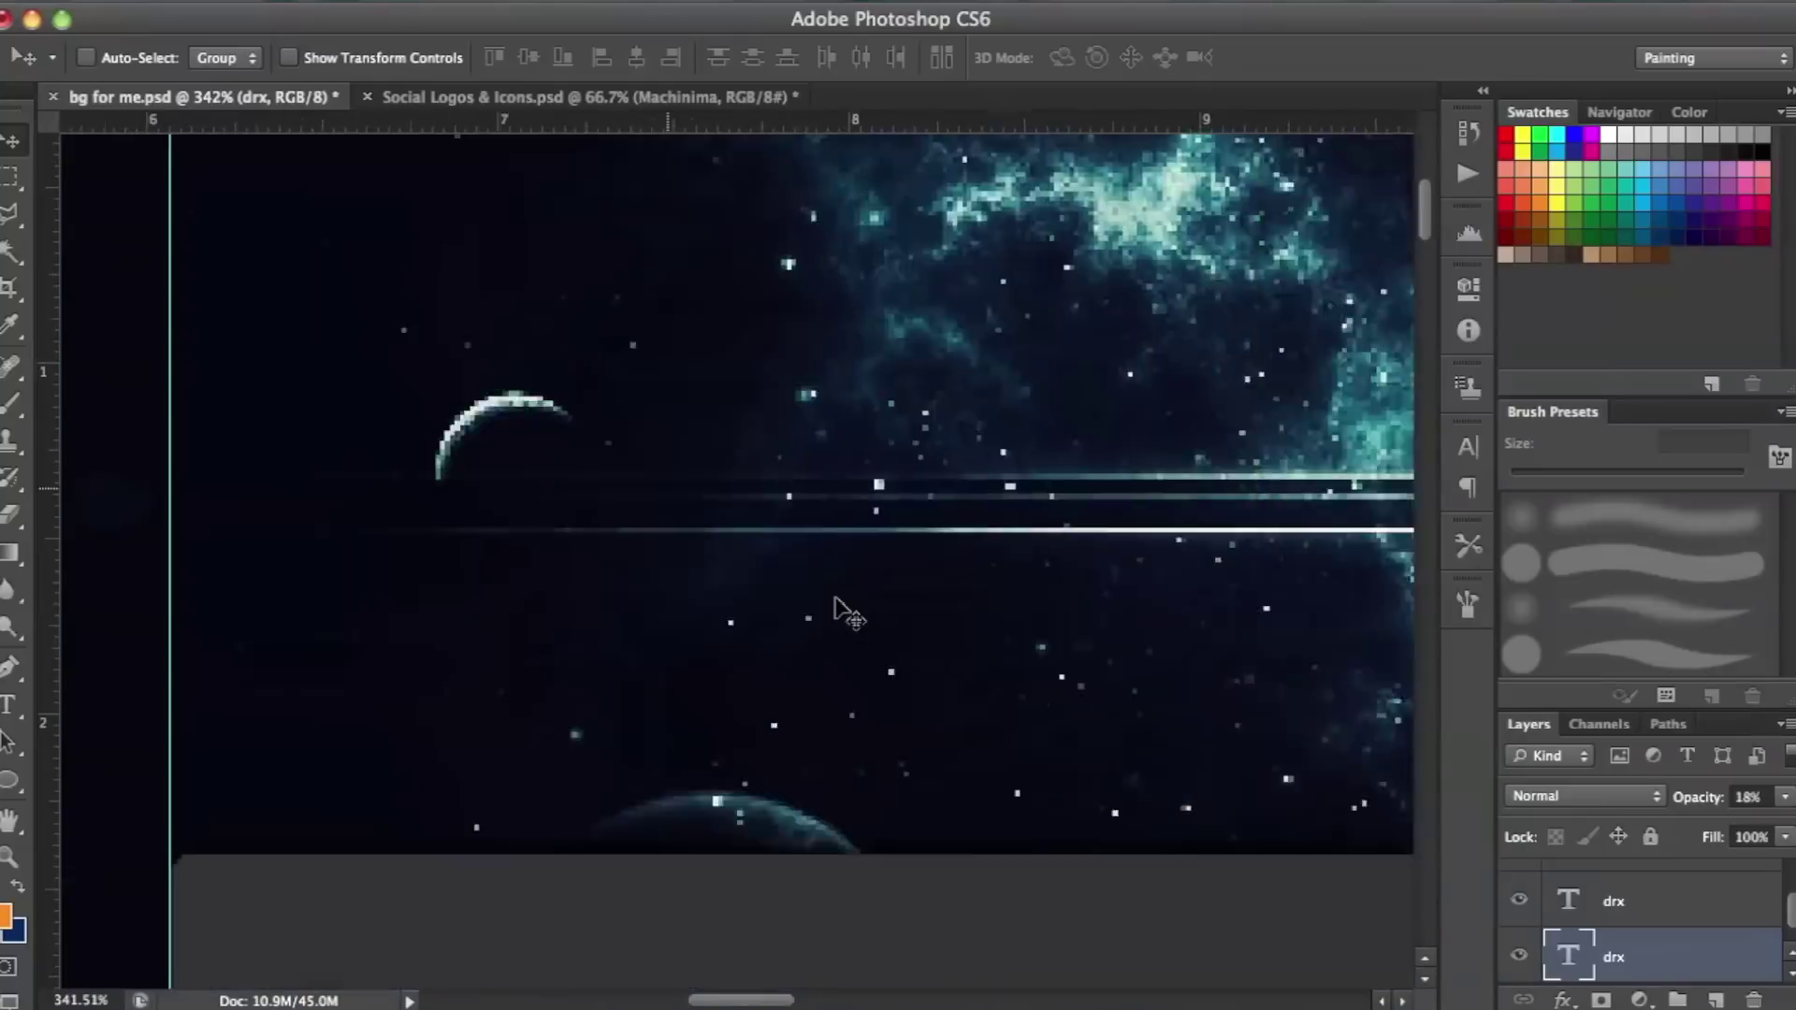
{"action": "scroll", "coordinate": [838, 609], "scroll_direction": "right", "scroll_amount": 5}
{"action": "key", "text": "m"}
{"action": "left_click_drag", "start_coordinate": [699, 432], "coordinate": [917, 664]}
{"action": "scroll", "coordinate": [1726, 977], "scroll_direction": "up", "scroll_amount": 1}
{"action": "scroll", "coordinate": [1667, 936], "scroll_direction": "up", "scroll_amount": 1}
{"action": "left_click", "coordinate": [1647, 902]}
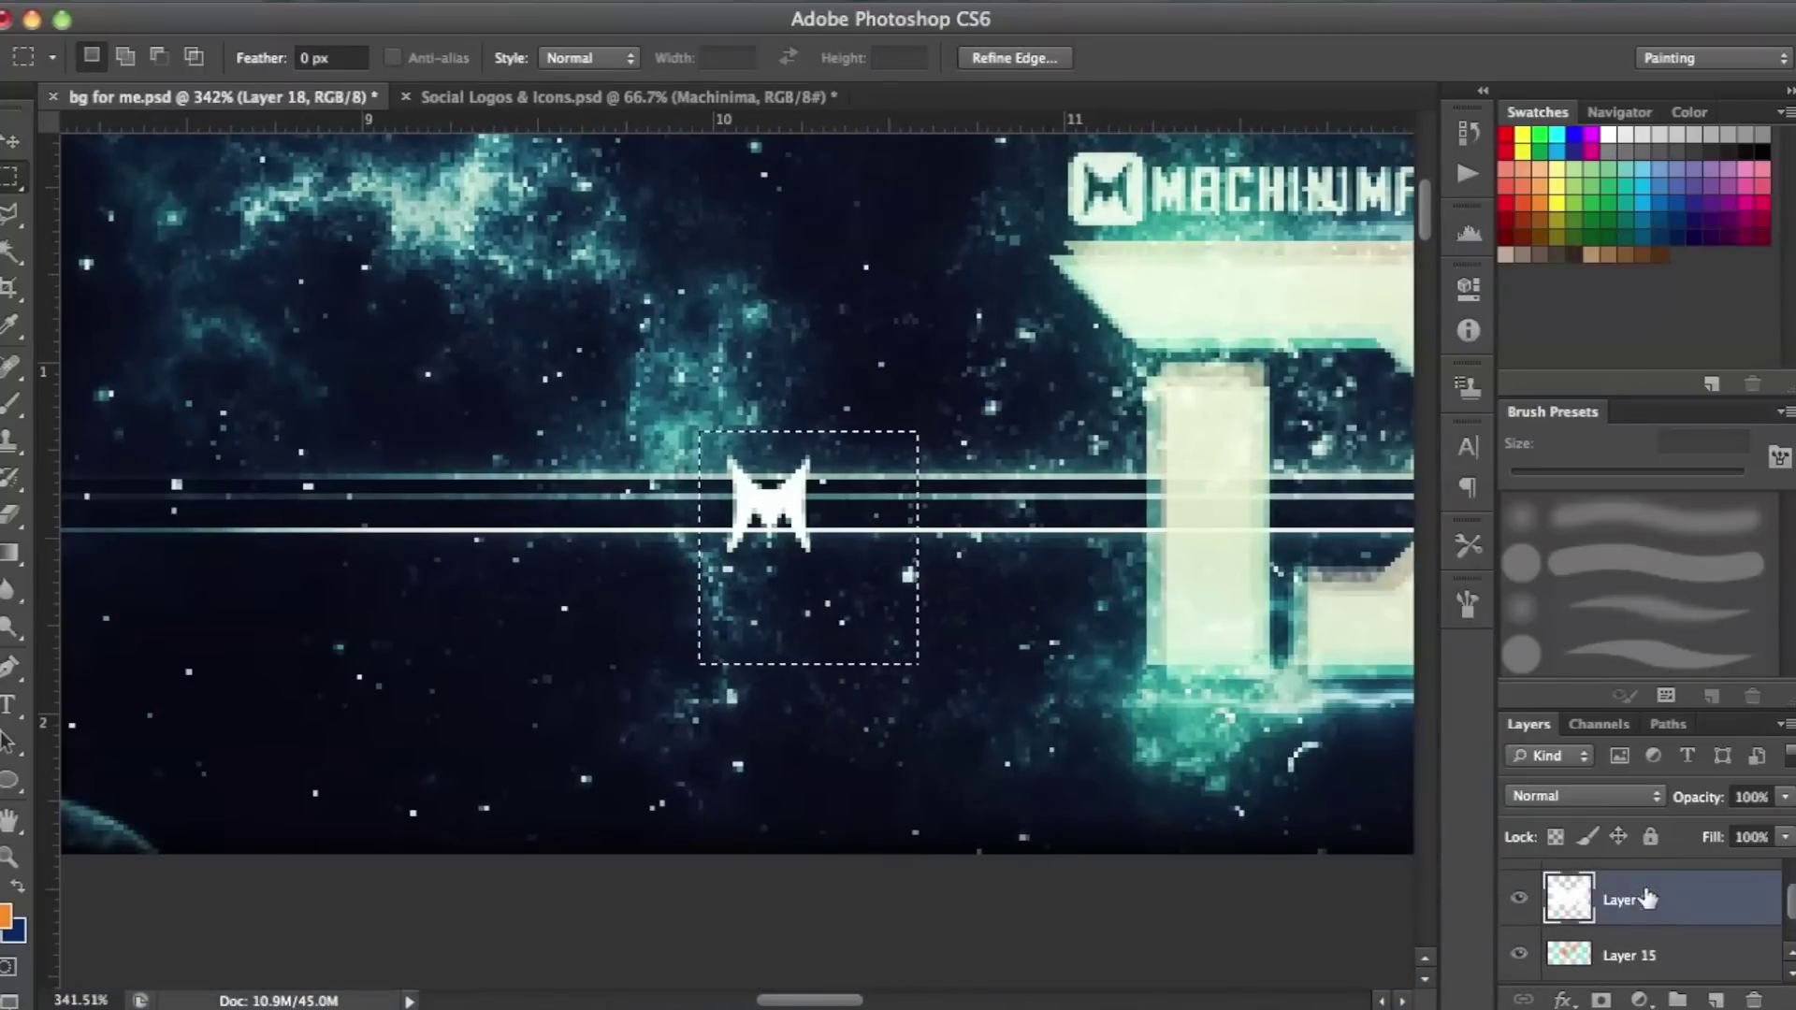
{"action": "scroll", "coordinate": [1647, 901], "scroll_direction": "up", "scroll_amount": 1}
{"action": "left_click", "coordinate": [1597, 918]}
Paste two duplicates of the M logo and move them below and to the left of the original.
{"action": "left_click", "coordinate": [10, 150]}
{"action": "key", "text": "super+v"}
{"action": "left_click_drag", "start_coordinate": [903, 669], "coordinate": [734, 675]}
{"action": "left_click", "coordinate": [1665, 956]}
{"action": "left_click_drag", "start_coordinate": [978, 691], "coordinate": [754, 731]}
Apply the copied layer style to the original M logo on Layer 18, with its opacity at 35%.
{"action": "scroll", "coordinate": [1680, 929], "scroll_direction": "down", "scroll_amount": 1}
{"action": "right_click", "coordinate": [1672, 966]}
{"action": "left_click", "coordinate": [1417, 474]}
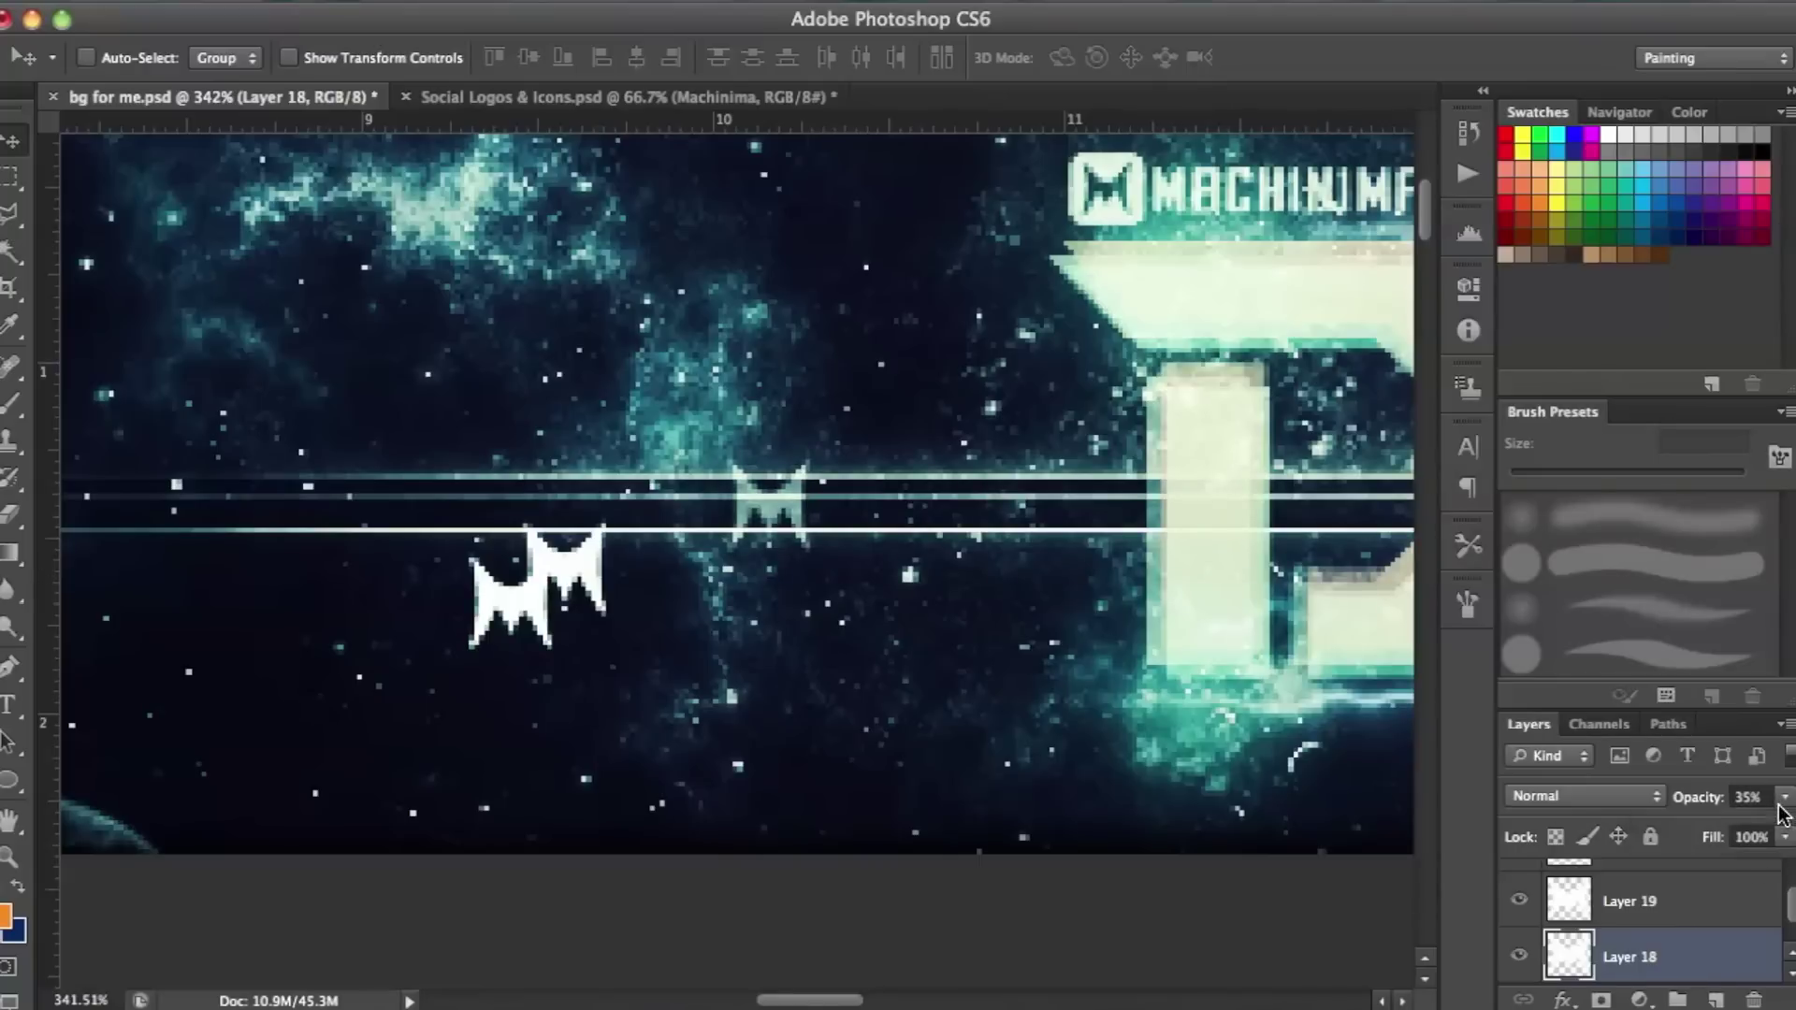
Add an orange-red Color Overlay to the lower M logo duplicate on Layer 19.
{"action": "left_click", "coordinate": [1618, 912]}
{"action": "right_click", "coordinate": [1679, 903]}
{"action": "left_click", "coordinate": [1365, 35]}
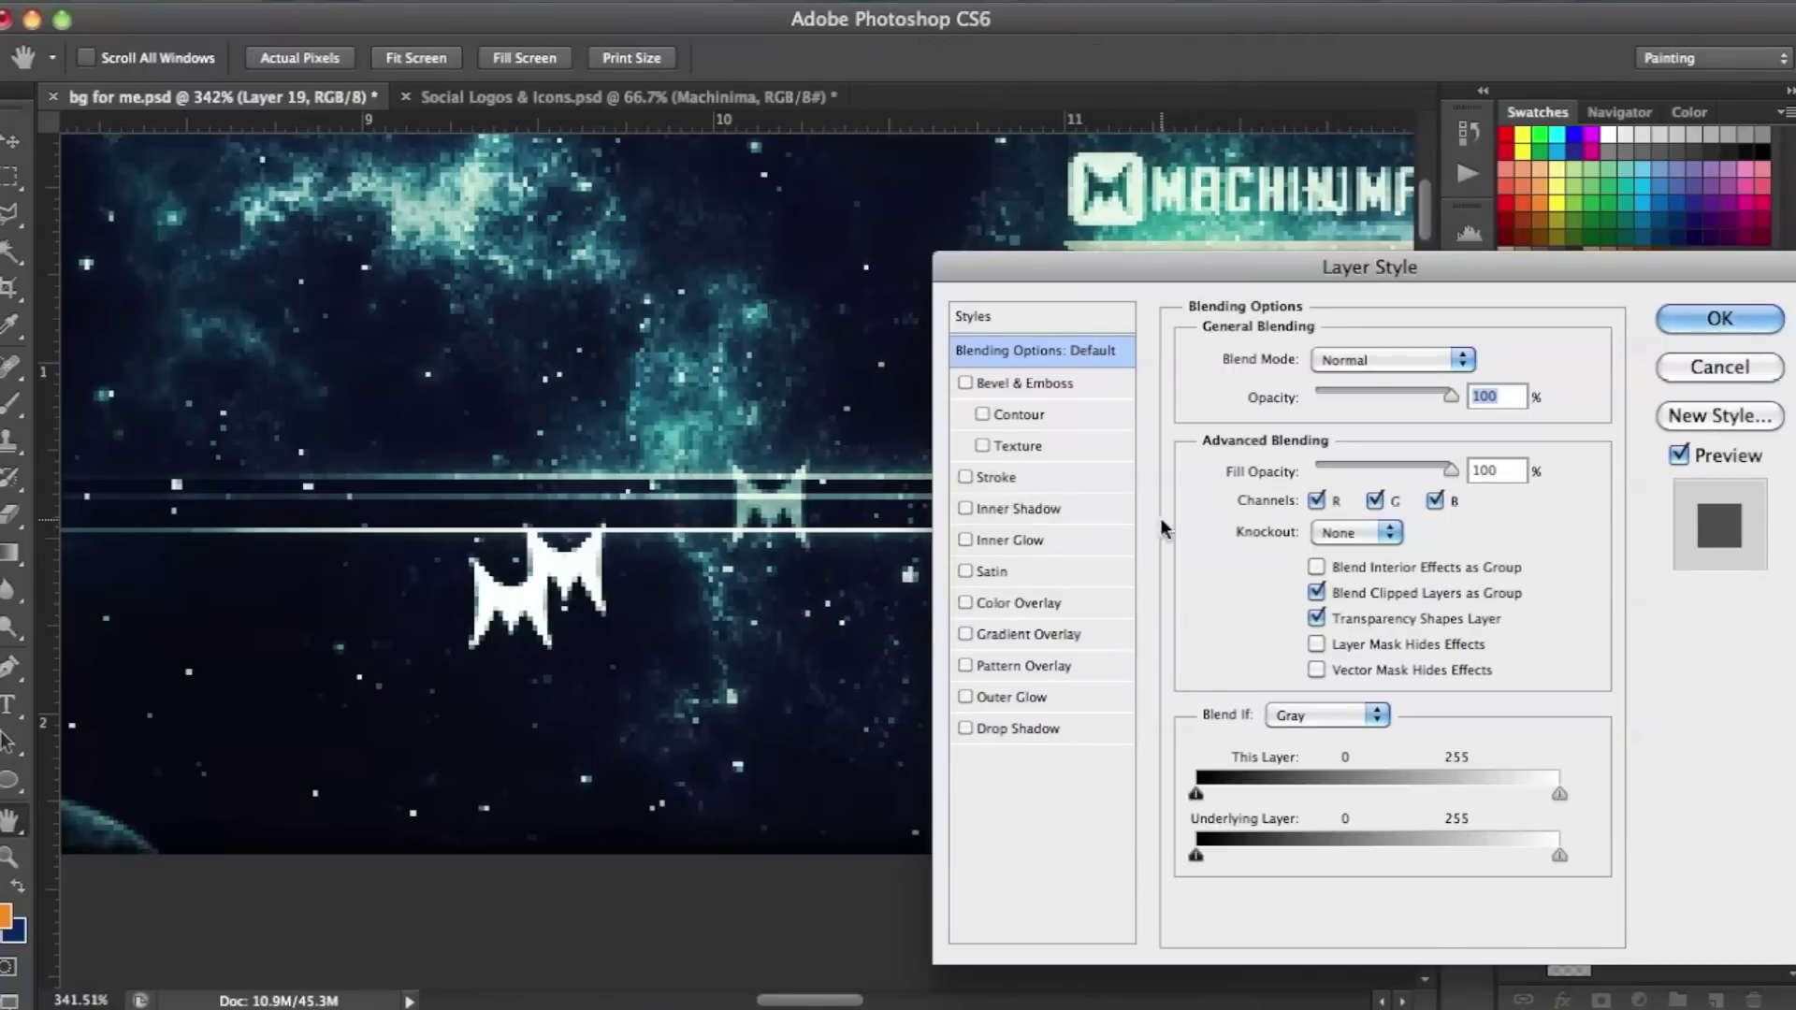
{"action": "left_click", "coordinate": [1042, 601]}
{"action": "left_click", "coordinate": [1478, 360]}
{"action": "left_click_drag", "start_coordinate": [997, 563], "coordinate": [997, 557]}
{"action": "key", "text": "Return"}
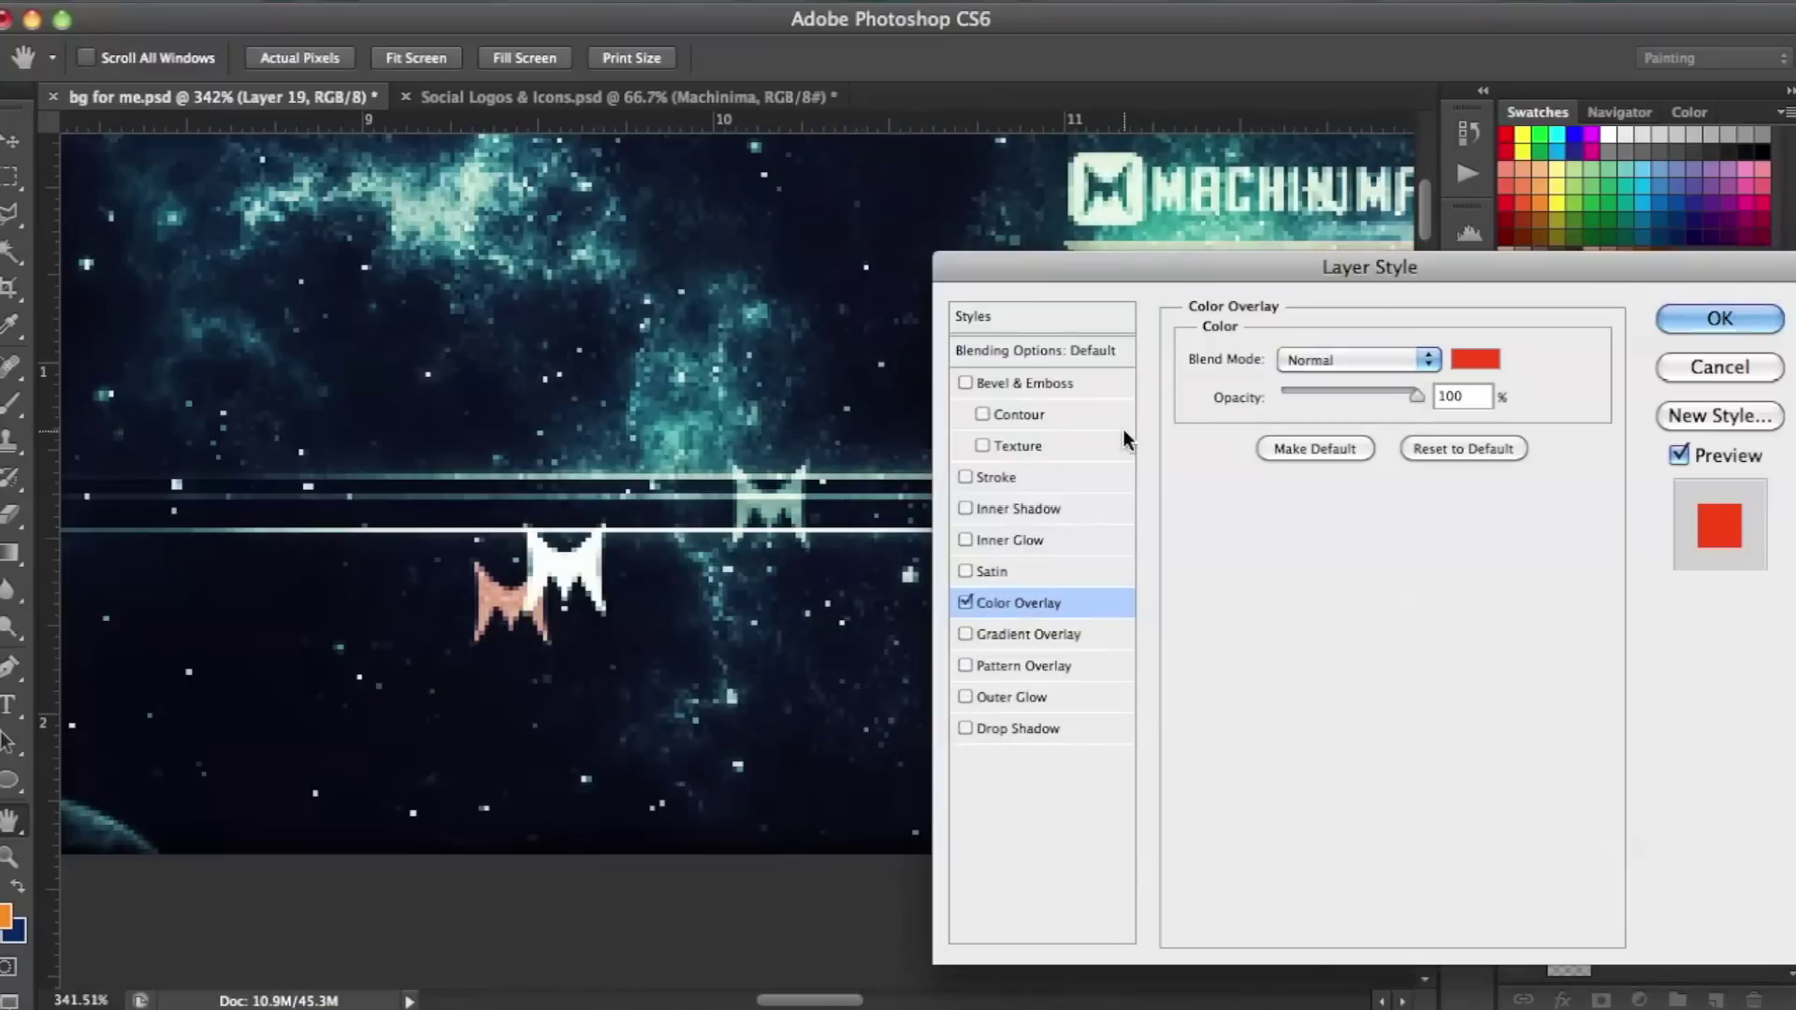
{"action": "key", "text": "Return"}
Move both M duplicates over the original with slight offsets and lower the red one's opacity to 60%.
{"action": "scroll", "coordinate": [762, 514], "scroll_direction": "up", "scroll_amount": 2}
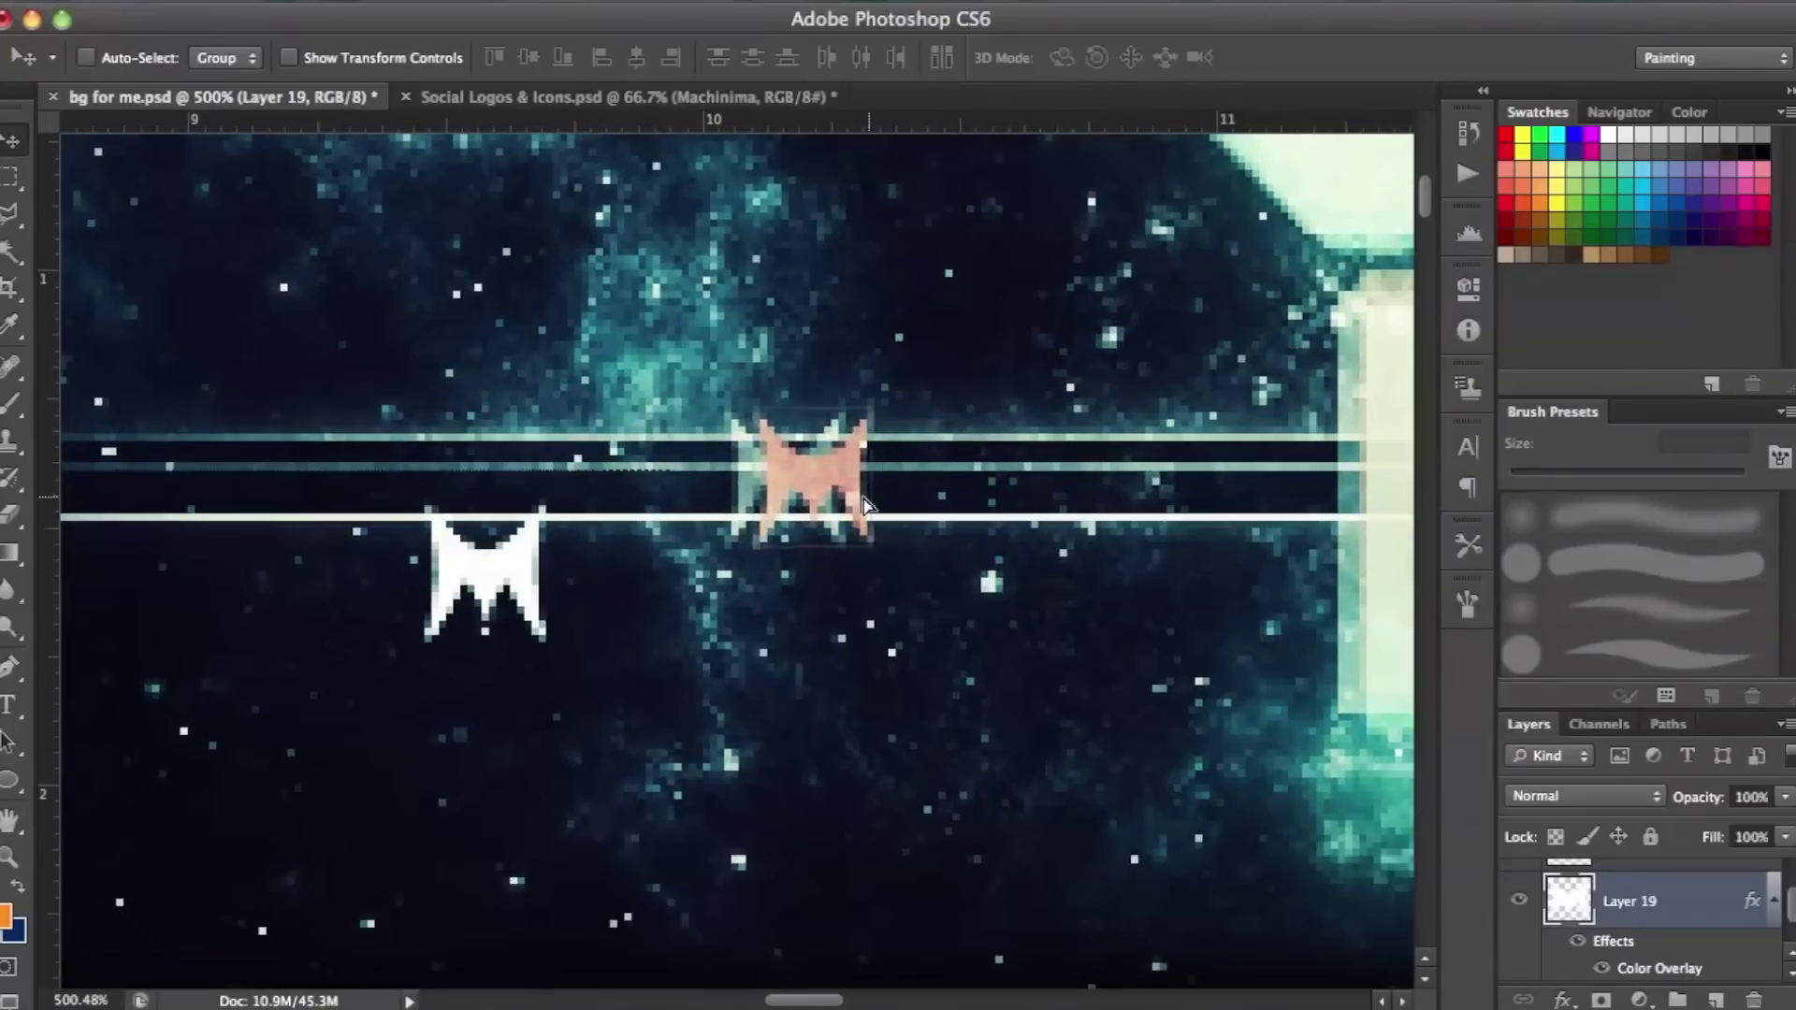
{"action": "left_click_drag", "start_coordinate": [797, 498], "coordinate": [839, 505]}
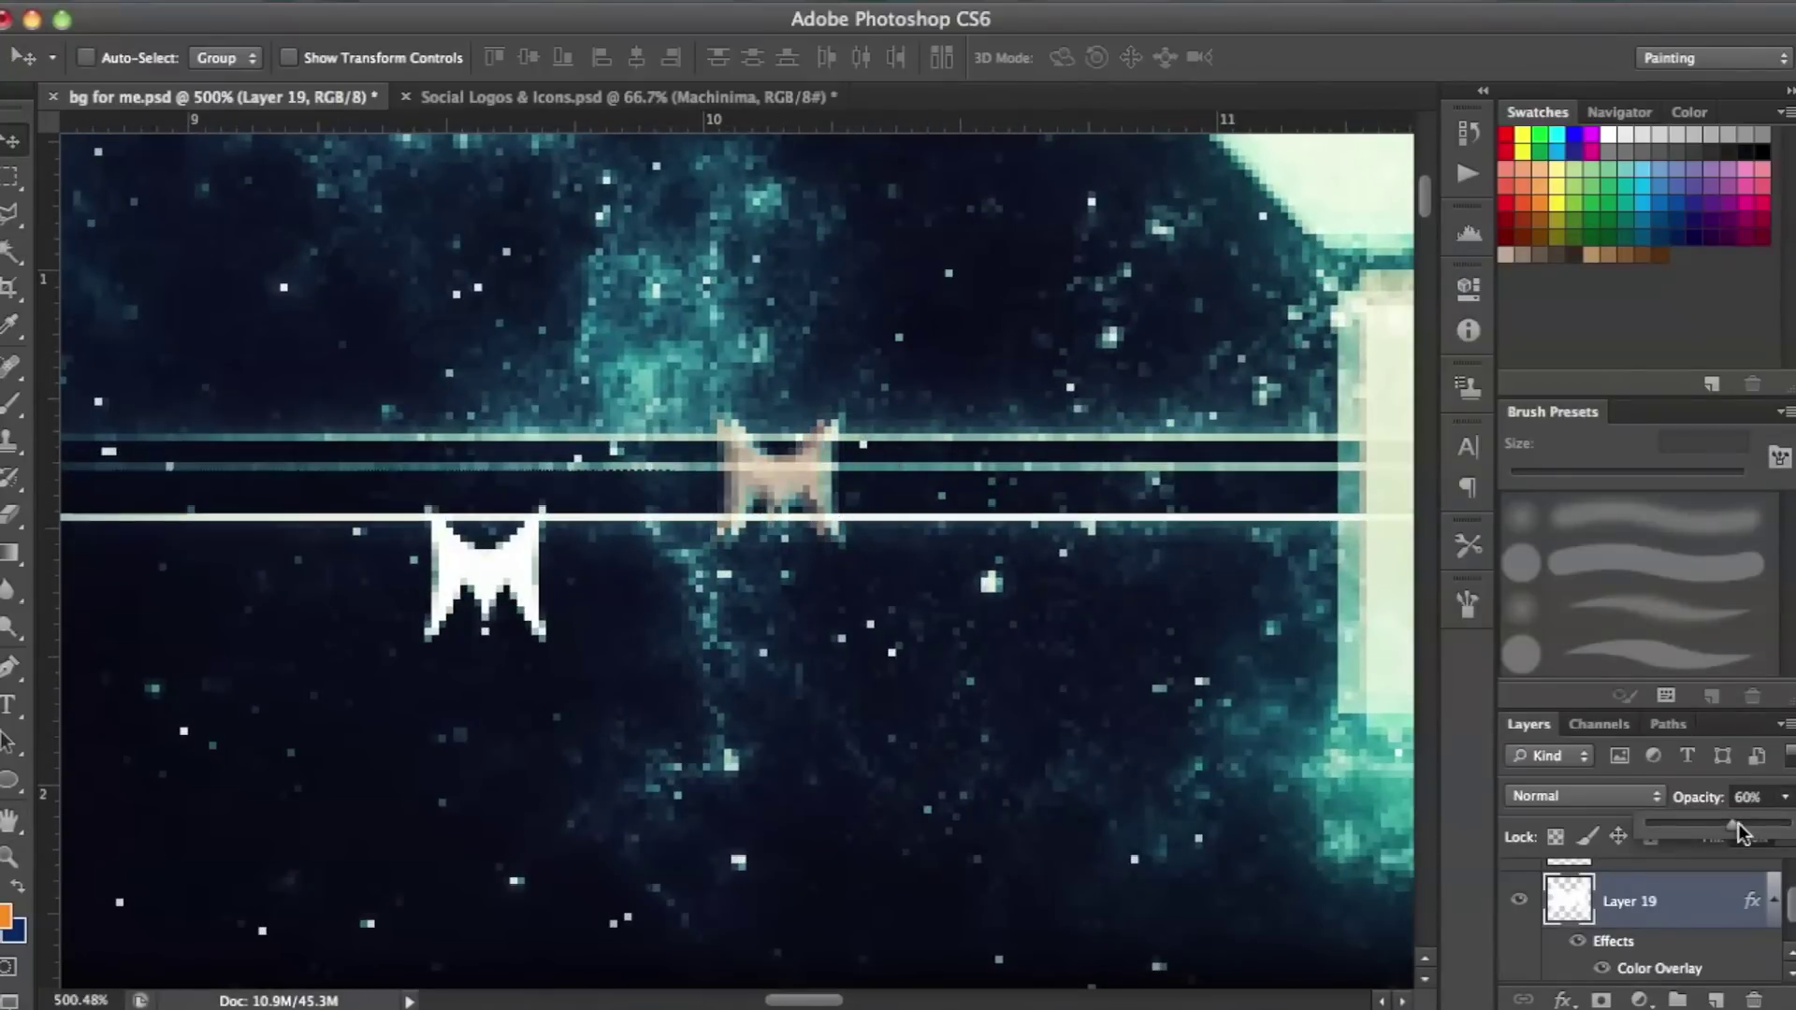
{"action": "left_click", "coordinate": [1581, 857]}
{"action": "left_click_drag", "start_coordinate": [516, 645], "coordinate": [833, 558]}
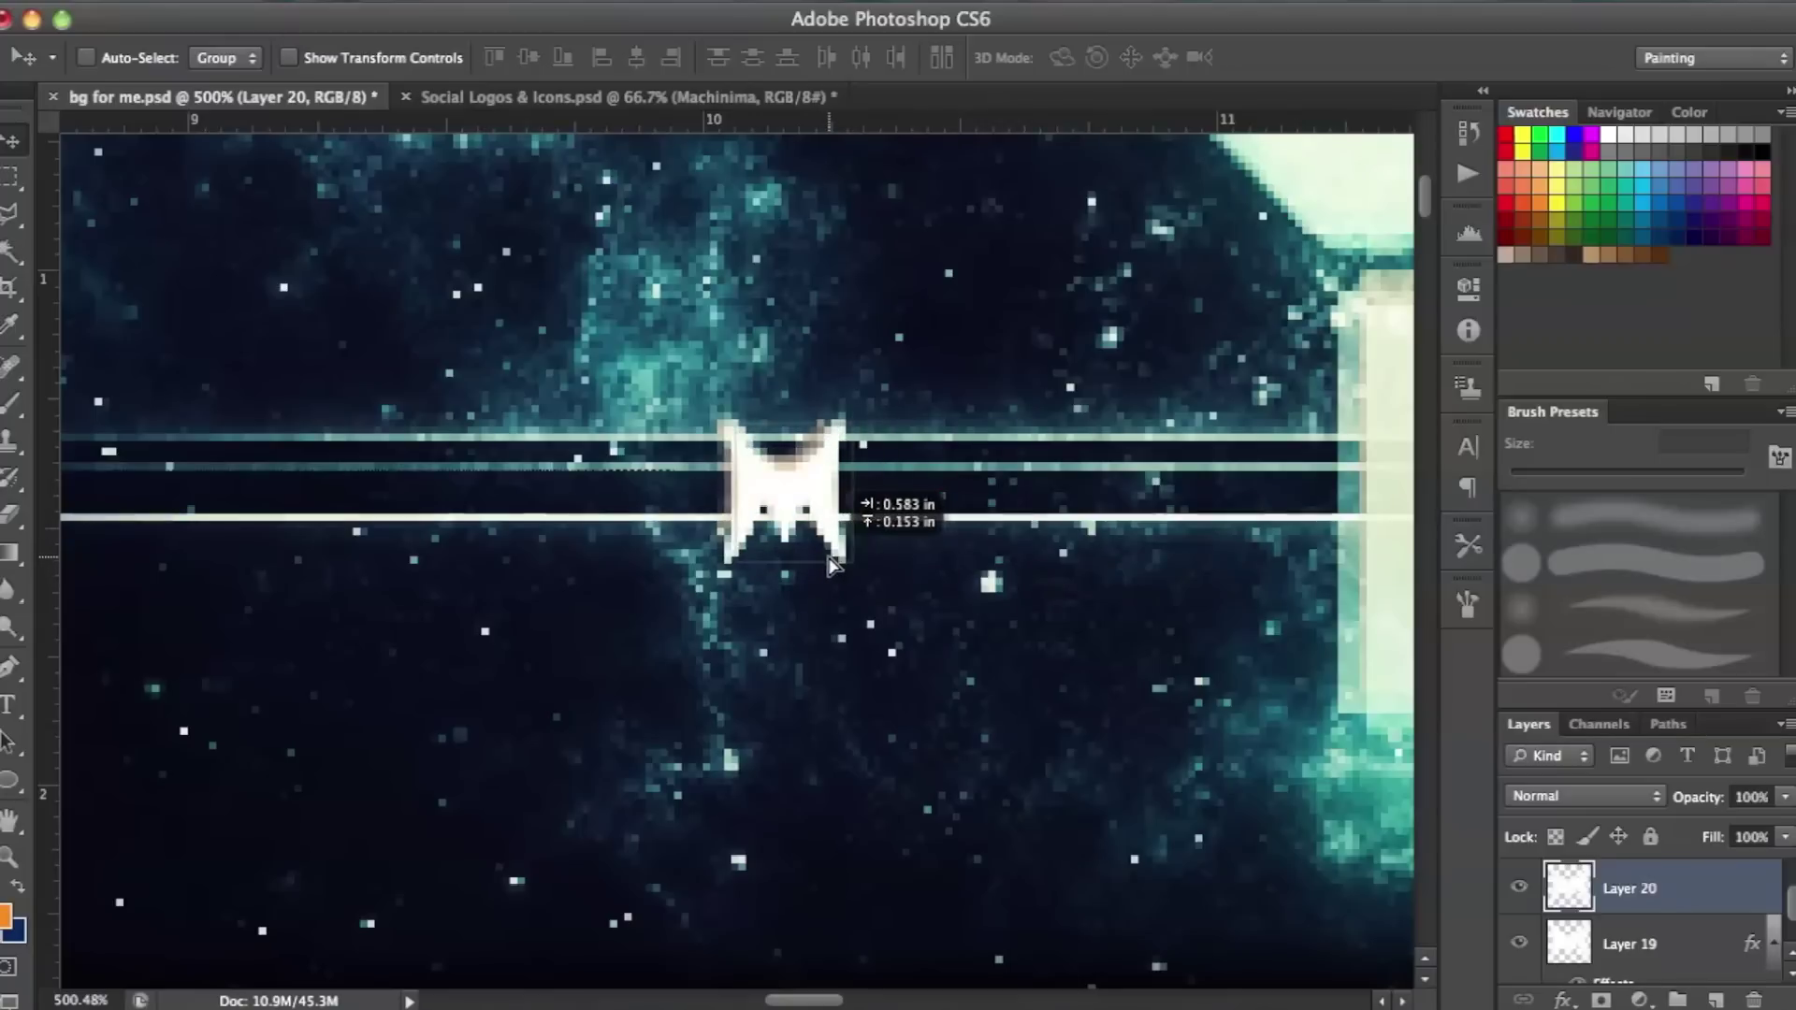
Add a cyan Color Overlay to the topmost M logo duplicate on Layer 20.
{"action": "right_click", "coordinate": [1696, 892]}
{"action": "left_click", "coordinate": [1366, 31]}
{"action": "left_click", "coordinate": [1018, 602]}
{"action": "left_click", "coordinate": [1475, 360]}
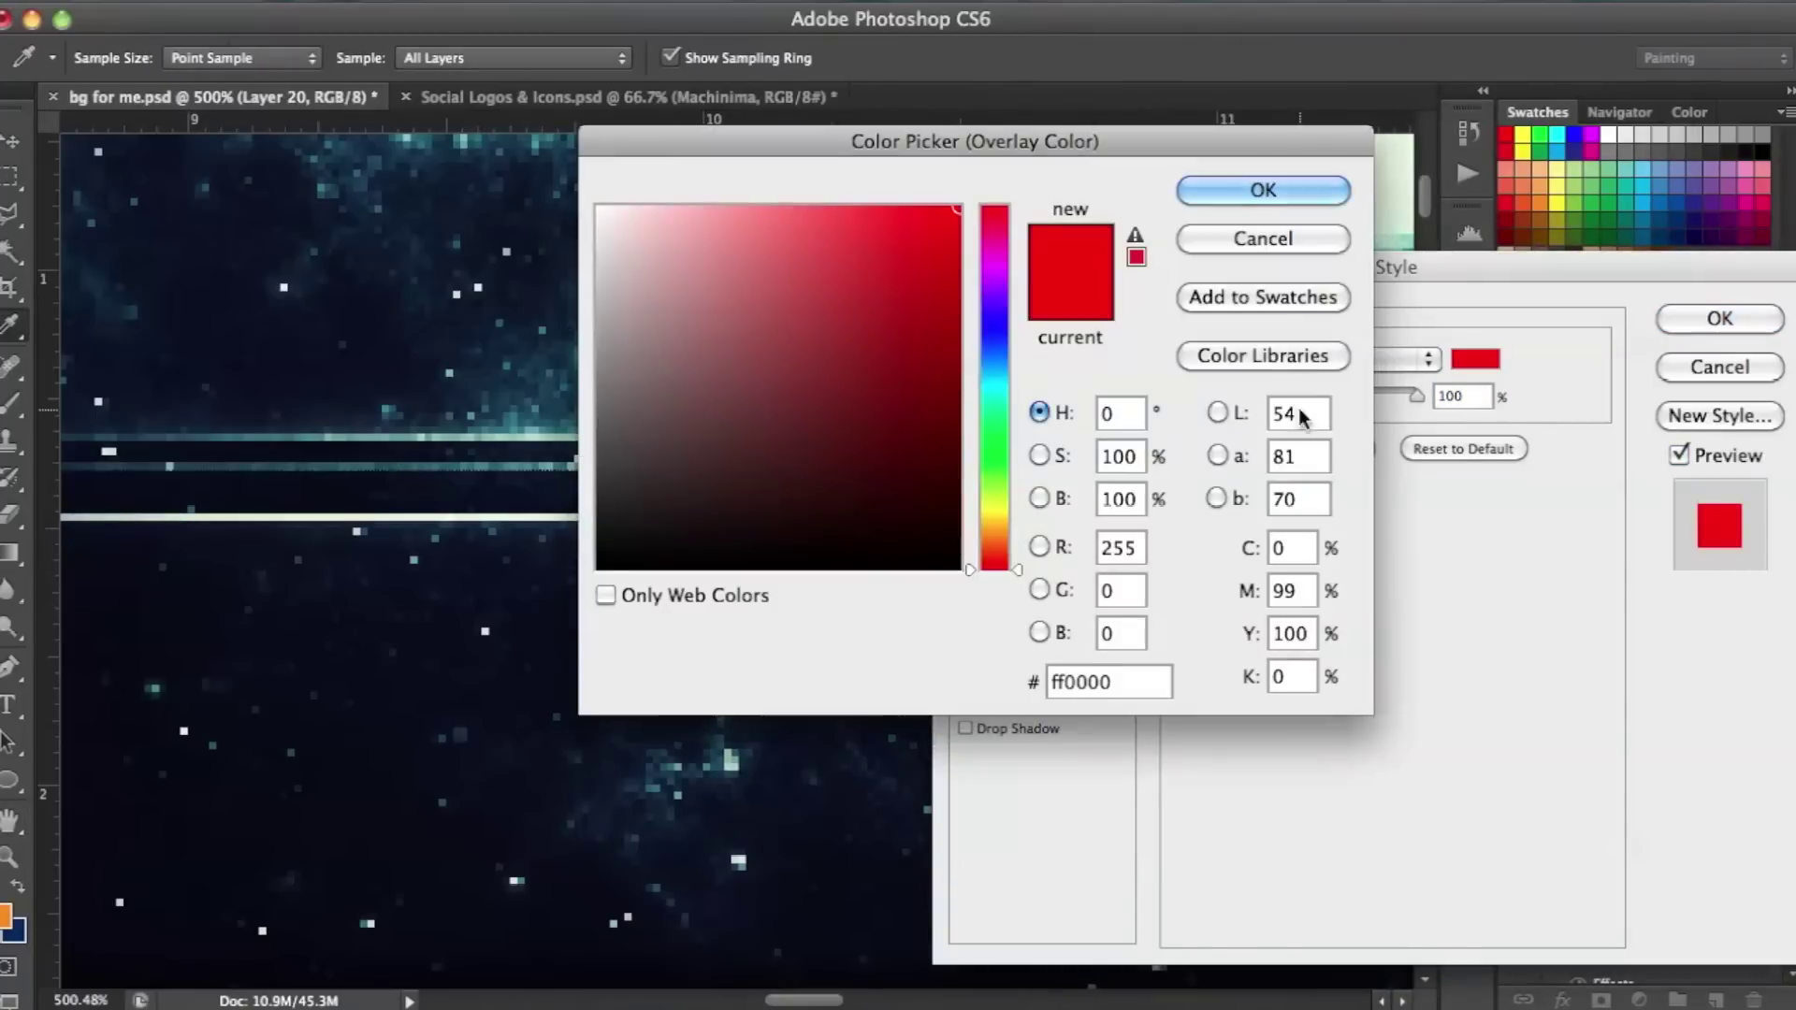
{"action": "left_click", "coordinate": [1556, 134]}
{"action": "left_click", "coordinate": [1222, 202]}
{"action": "key", "text": "Return"}
Copy the Twitter bird from Layer 16, paste two duplicates and move them below either side of the original.
{"action": "scroll", "coordinate": [895, 655], "scroll_direction": "down", "scroll_amount": 5}
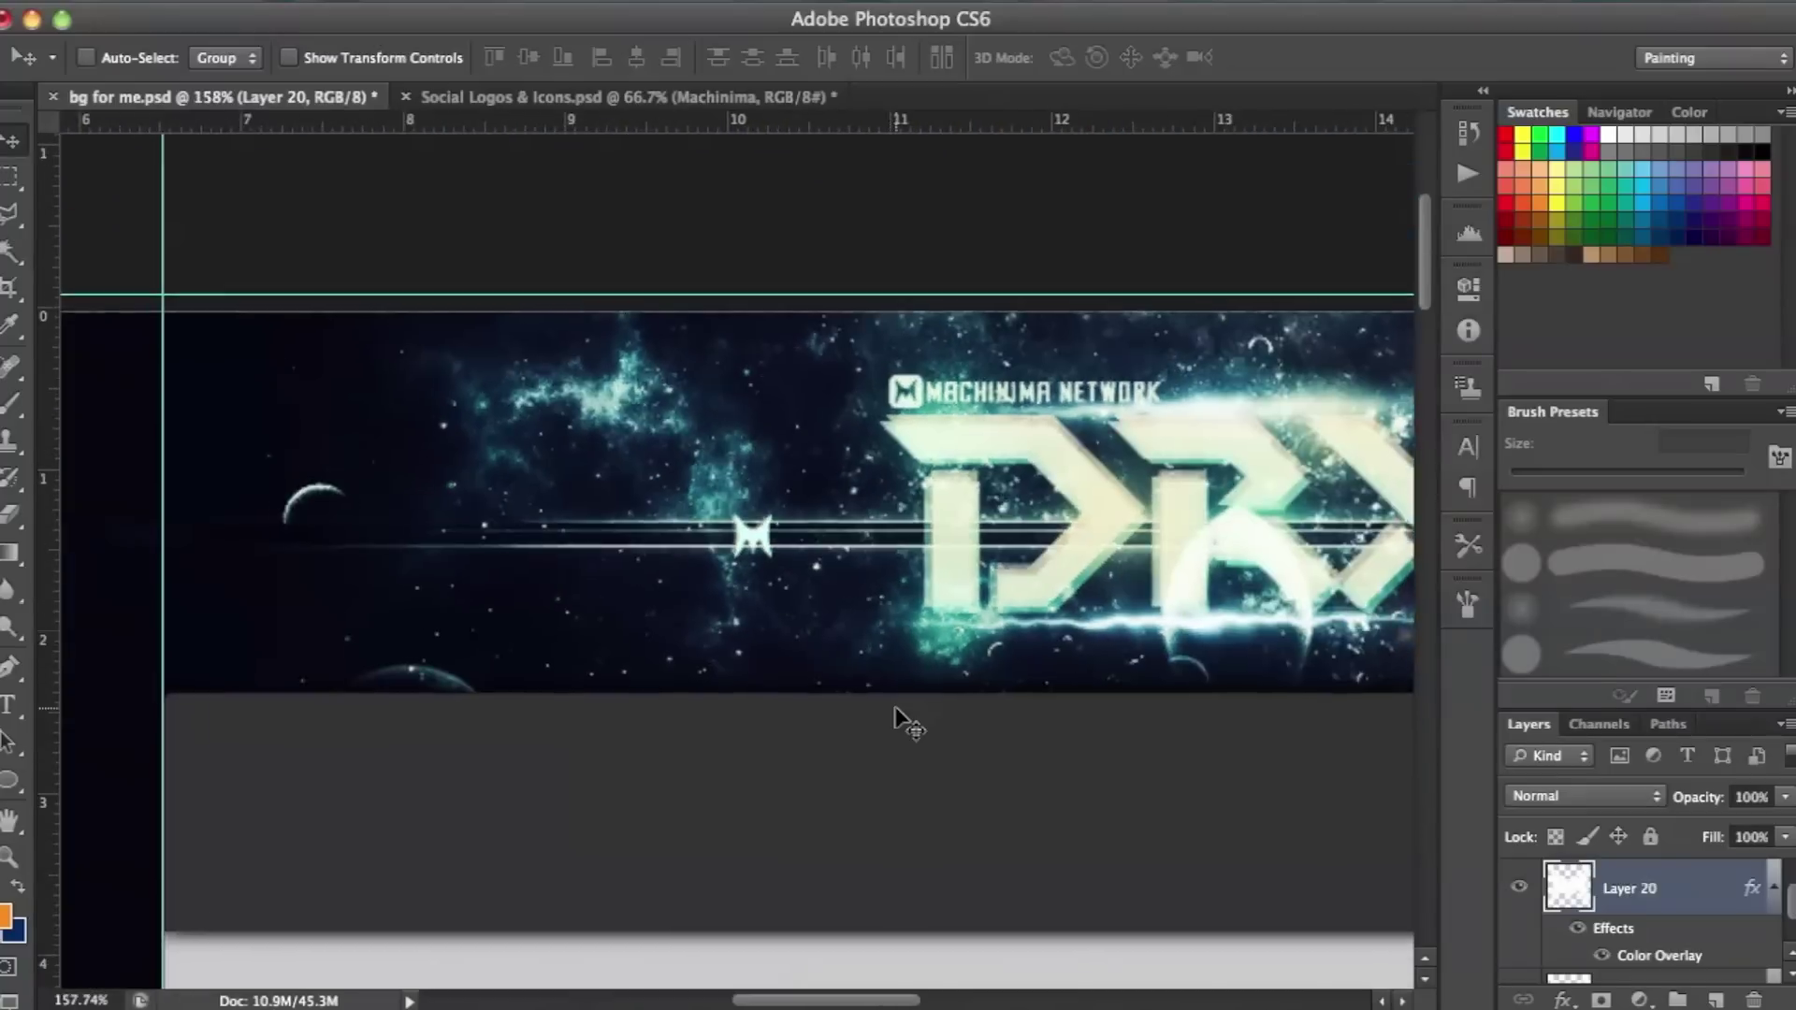
{"action": "scroll", "coordinate": [895, 711], "scroll_direction": "right", "scroll_amount": 5}
{"action": "scroll", "coordinate": [895, 710], "scroll_direction": "up", "scroll_amount": 3}
{"action": "scroll", "coordinate": [901, 721], "scroll_direction": "down", "scroll_amount": 3}
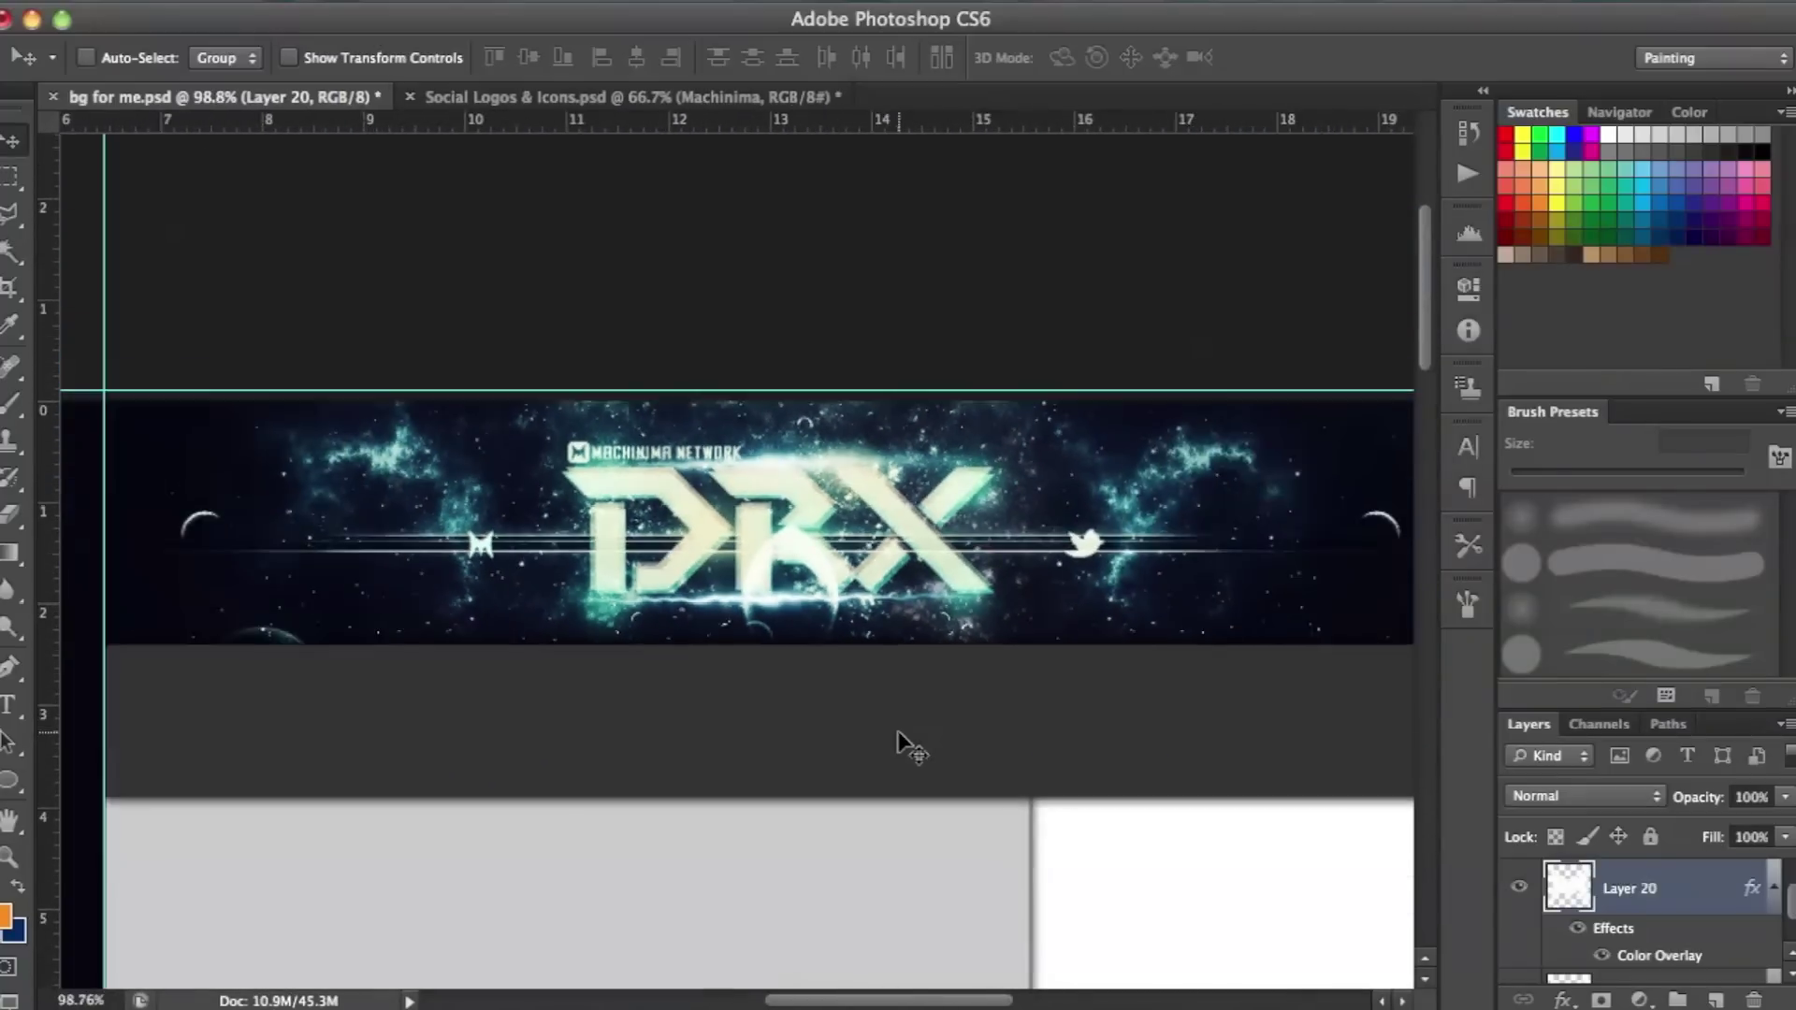
{"action": "scroll", "coordinate": [914, 746], "scroll_direction": "up", "scroll_amount": 3}
{"action": "scroll", "coordinate": [1606, 931], "scroll_direction": "down", "scroll_amount": 1}
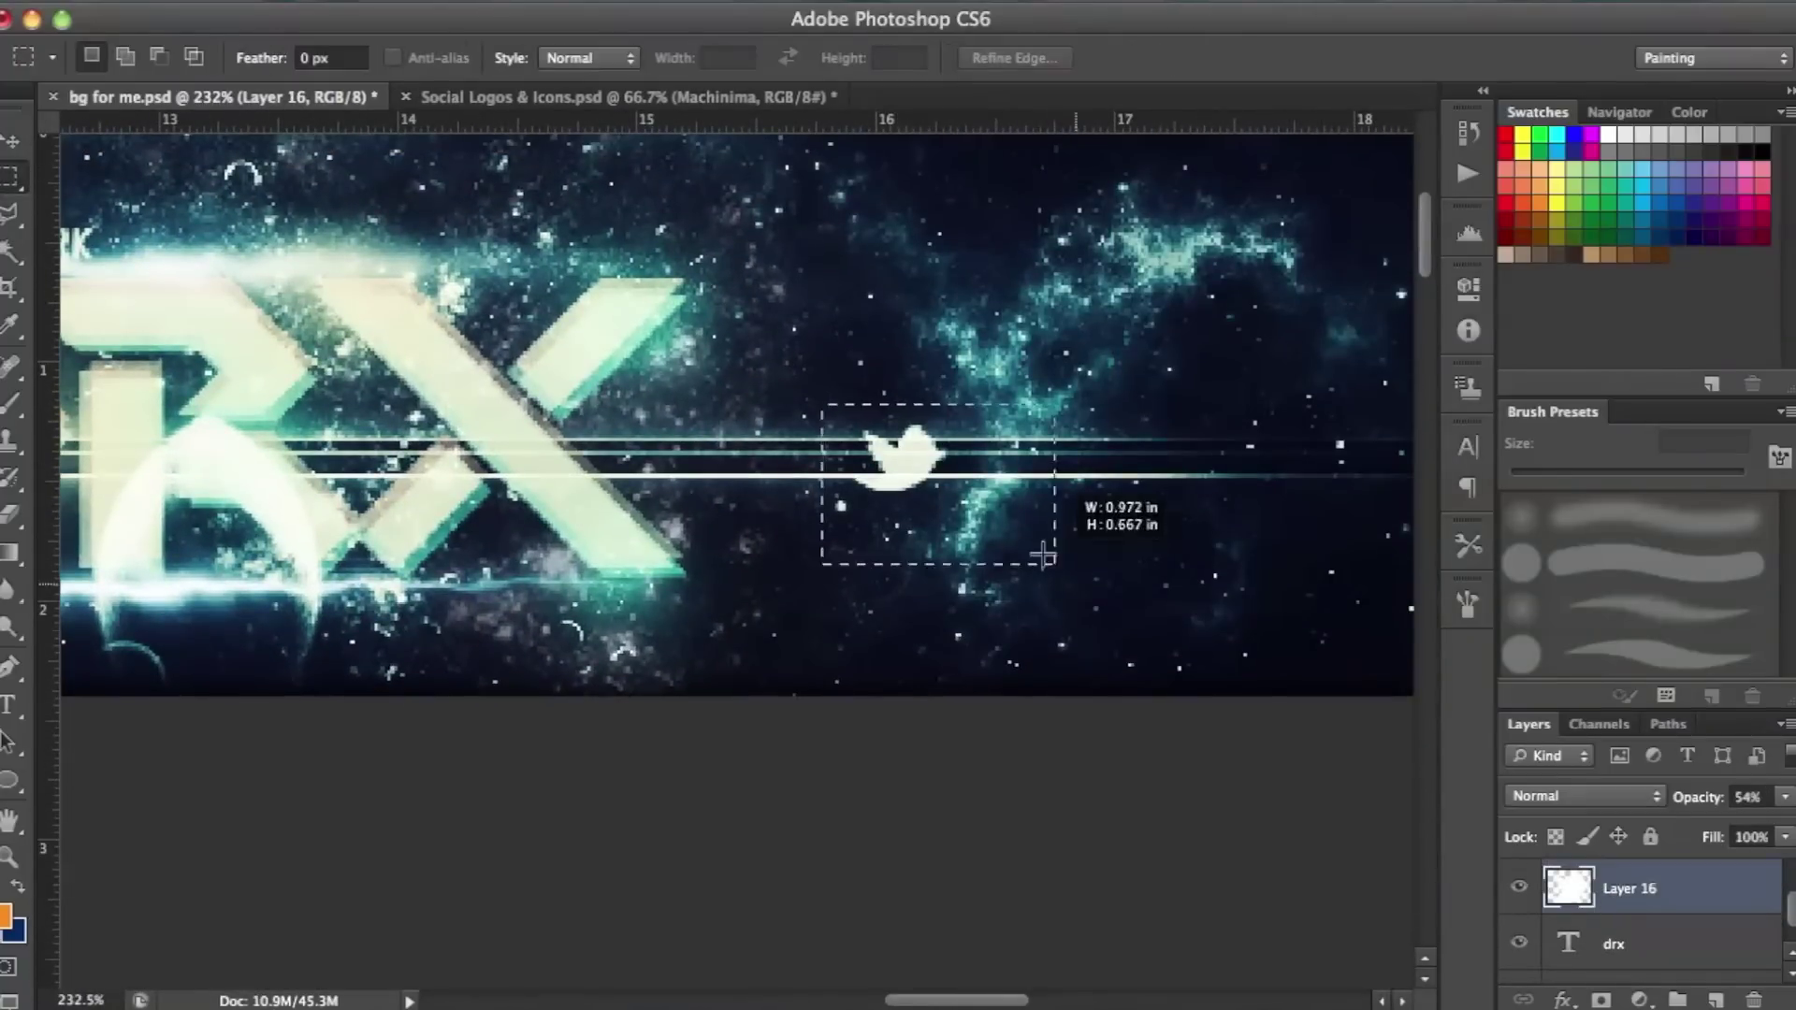
{"action": "left_click", "coordinate": [3, 150]}
{"action": "left_click_drag", "start_coordinate": [741, 563], "coordinate": [1037, 543]}
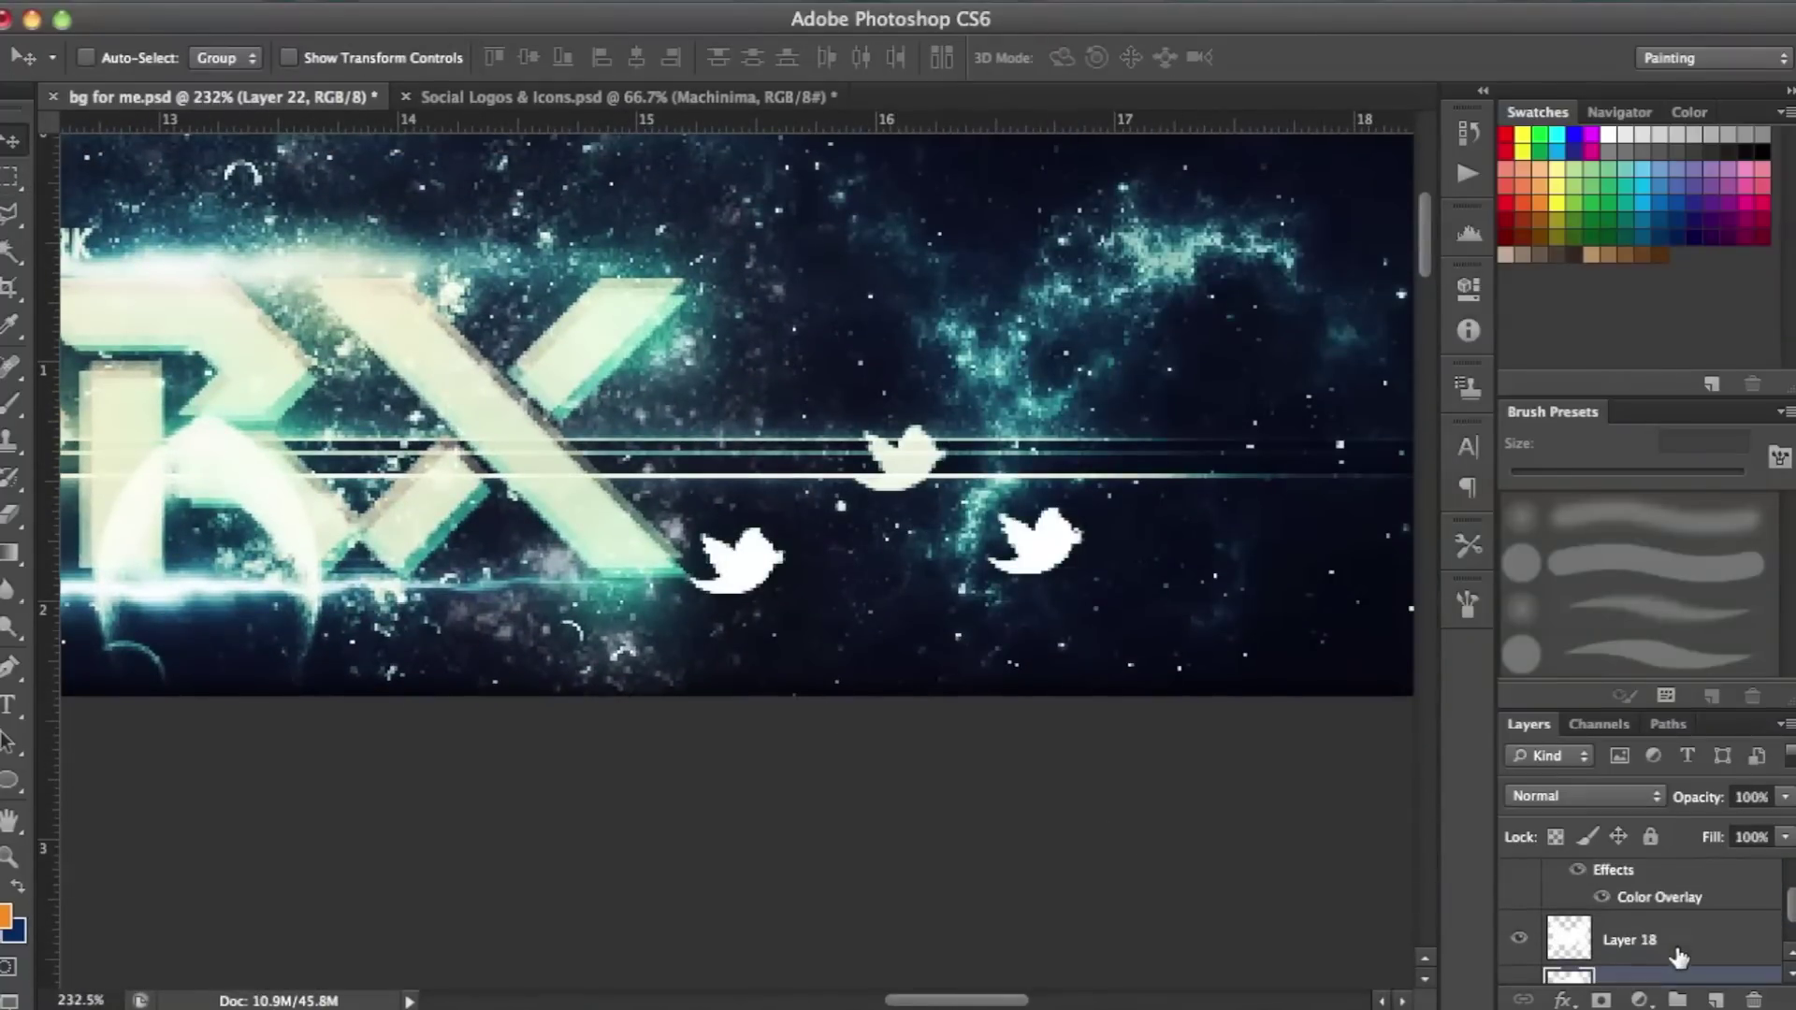
Copy the layer style of the original M logo on Layer 18 and paste it onto the original Twitter bird.
{"action": "right_click", "coordinate": [1705, 973]}
{"action": "left_click", "coordinate": [1390, 442]}
{"action": "scroll", "coordinate": [1663, 964], "scroll_direction": "down", "scroll_amount": 2}
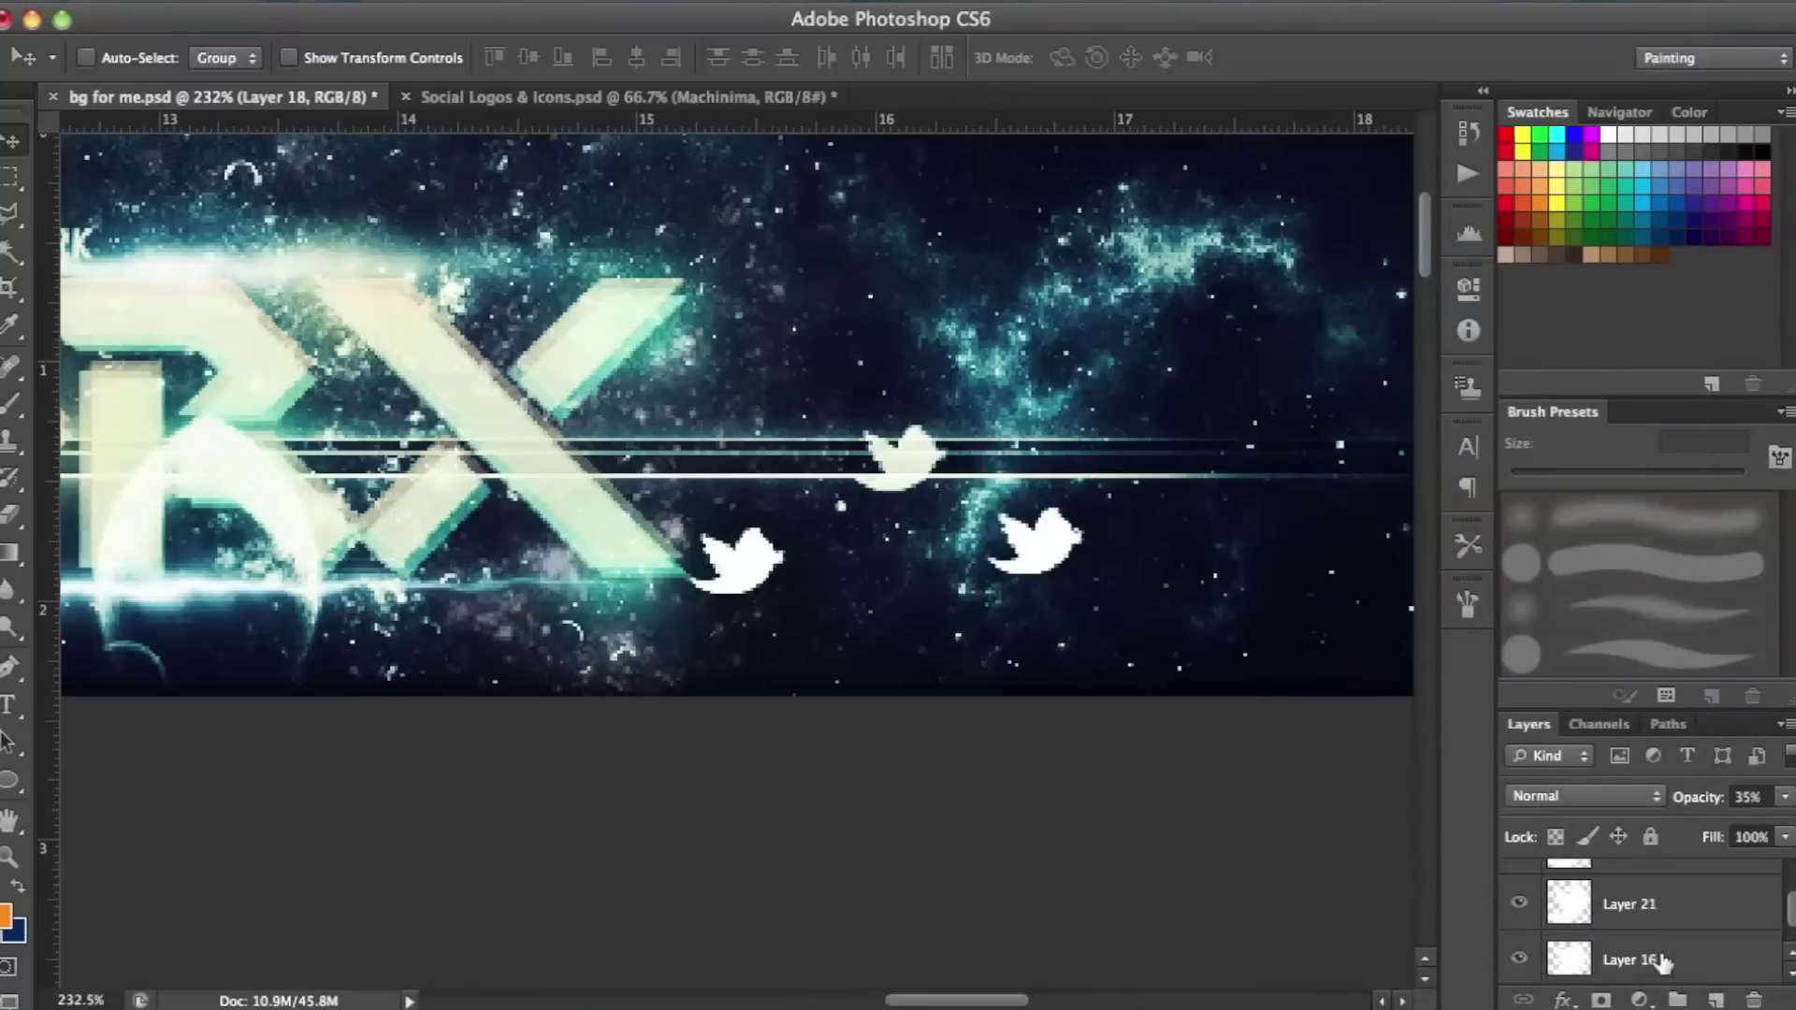
{"action": "right_click", "coordinate": [1663, 965]}
{"action": "left_click", "coordinate": [1484, 477]}
Copy the red M duplicate's layer style from Layer 19 and paste it onto the Twitter bird duplicate on Layer 21.
{"action": "right_click", "coordinate": [1672, 910]}
{"action": "left_click", "coordinate": [1487, 533]}
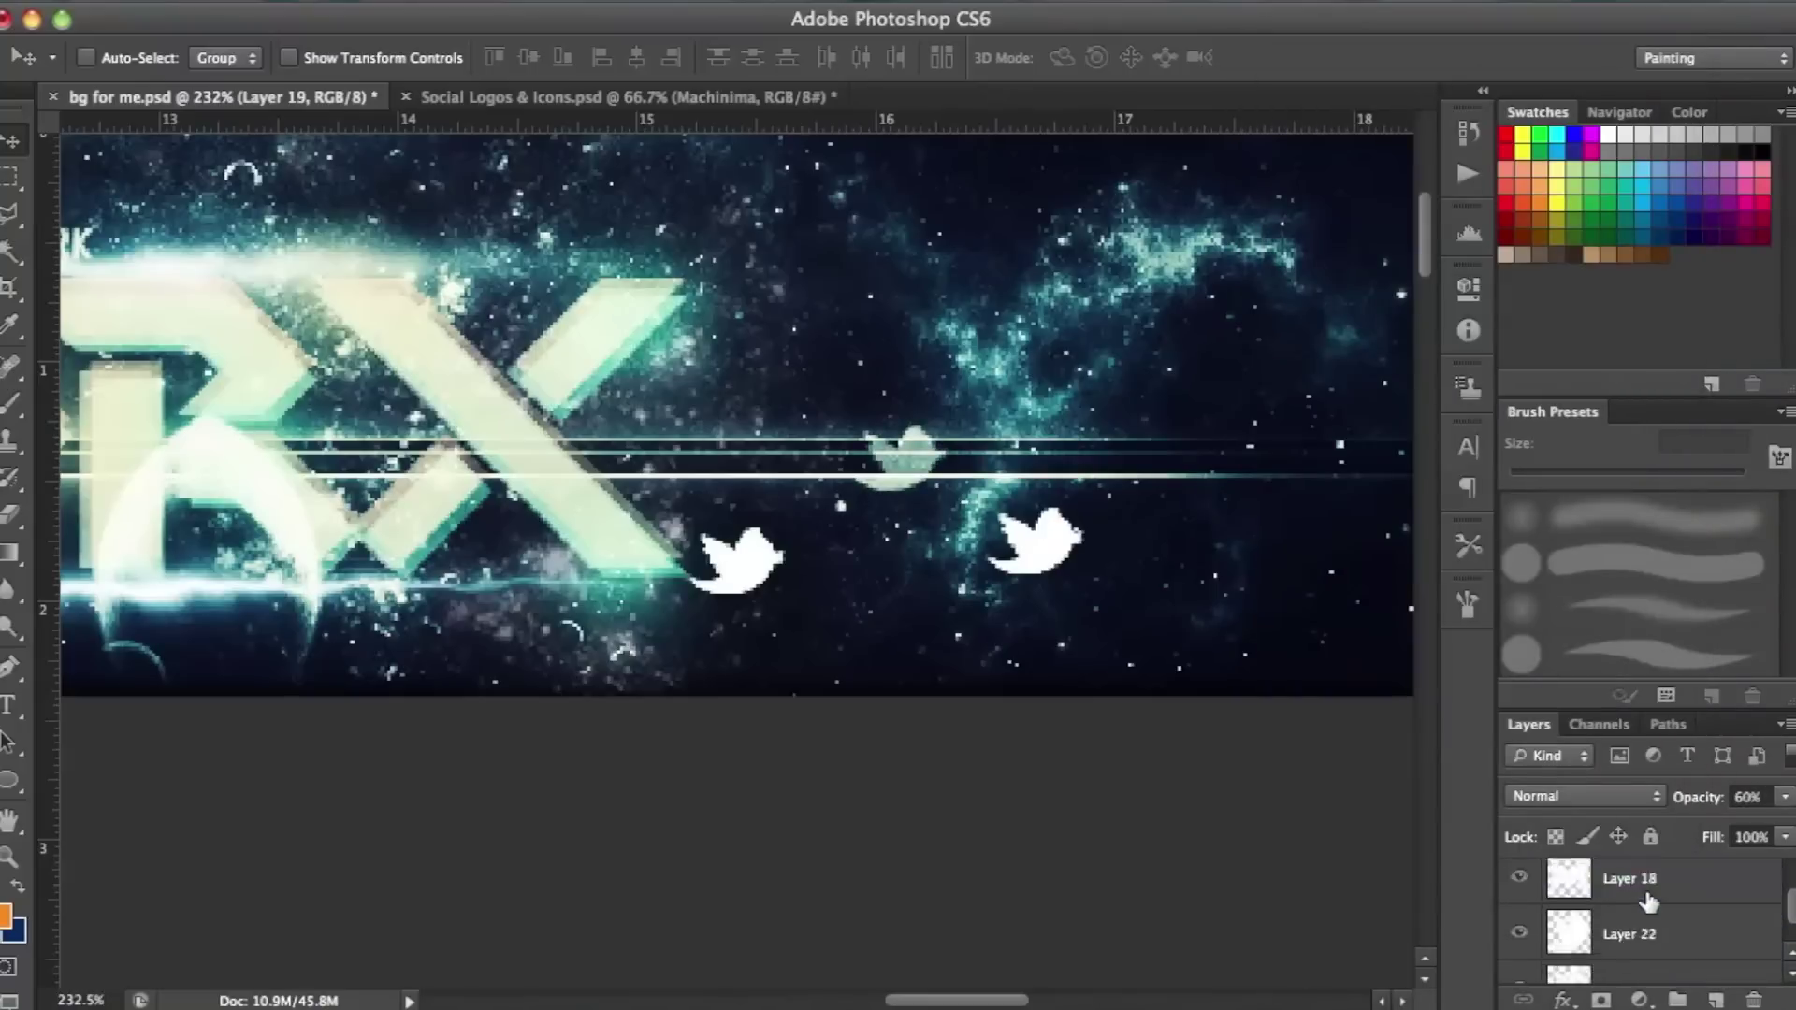
{"action": "right_click", "coordinate": [1663, 914]}
{"action": "left_click", "coordinate": [1466, 462]}
Copy the cyan M duplicate's layer style and paste it onto the Twitter bird duplicate on Layer 22.
{"action": "scroll", "coordinate": [1647, 922], "scroll_direction": "up", "scroll_amount": 1}
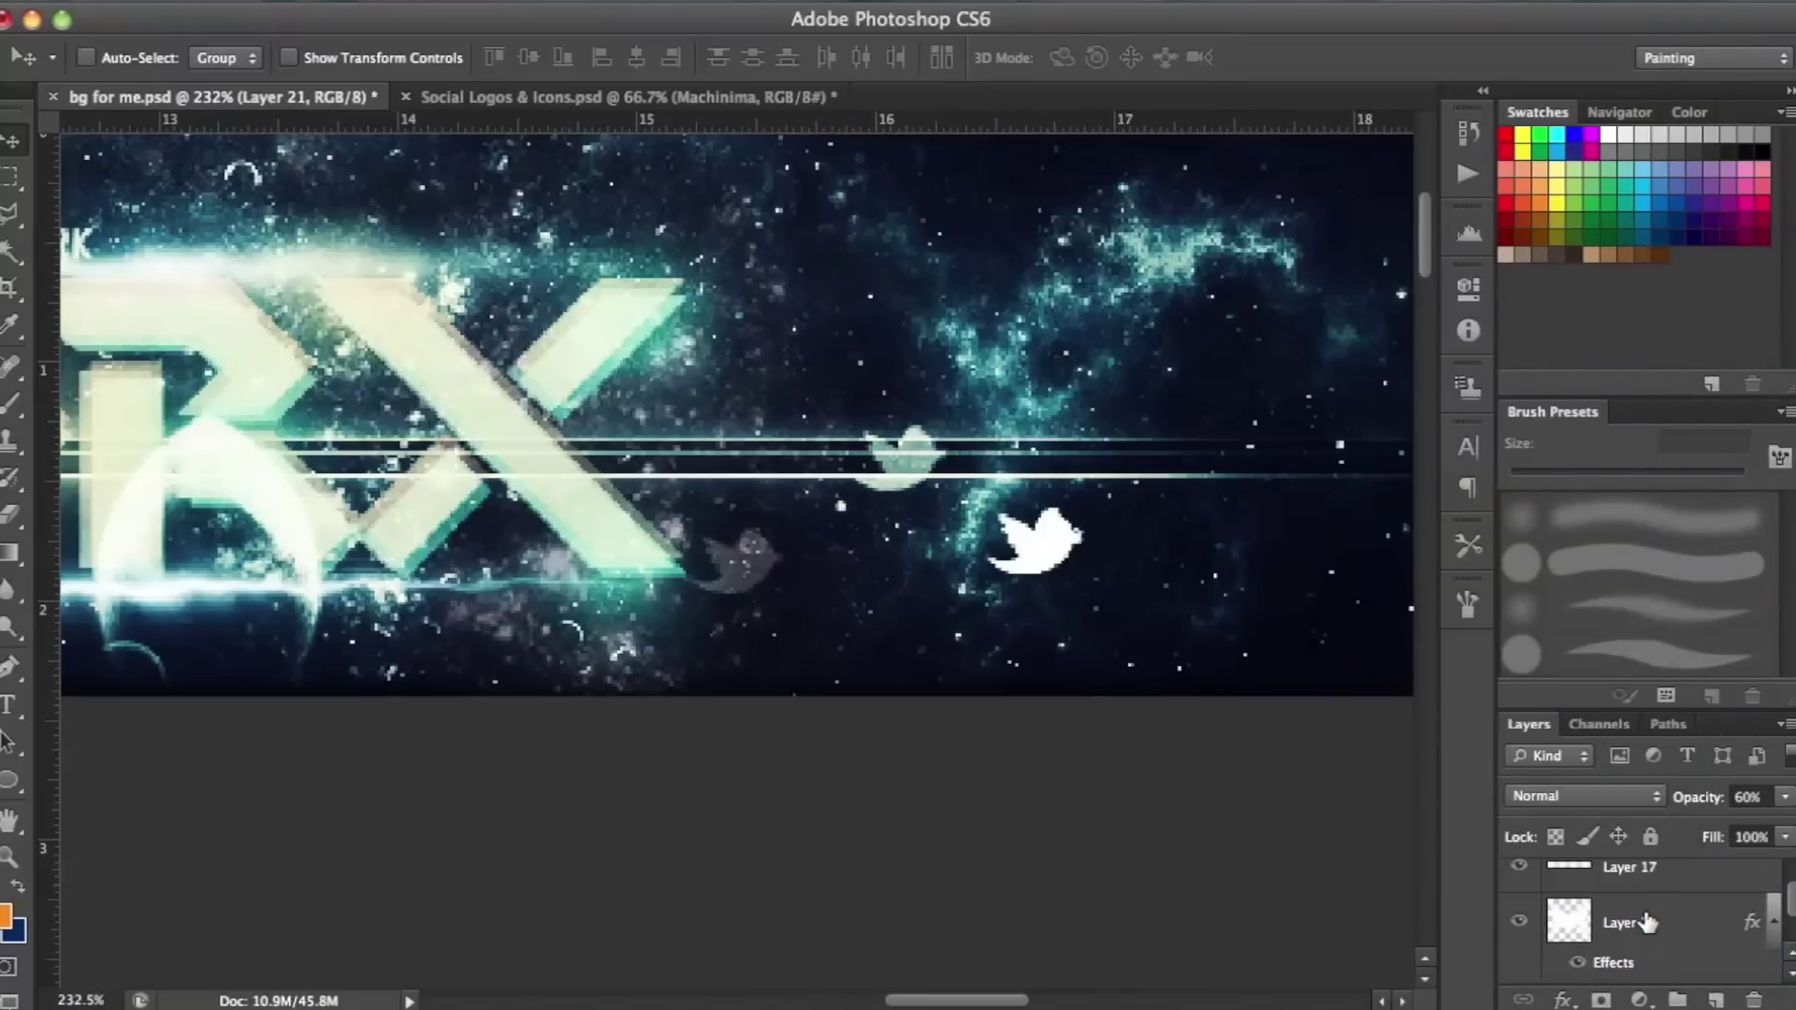
{"action": "right_click", "coordinate": [1648, 923]}
{"action": "left_click", "coordinate": [1478, 473]}
{"action": "right_click", "coordinate": [1651, 952]}
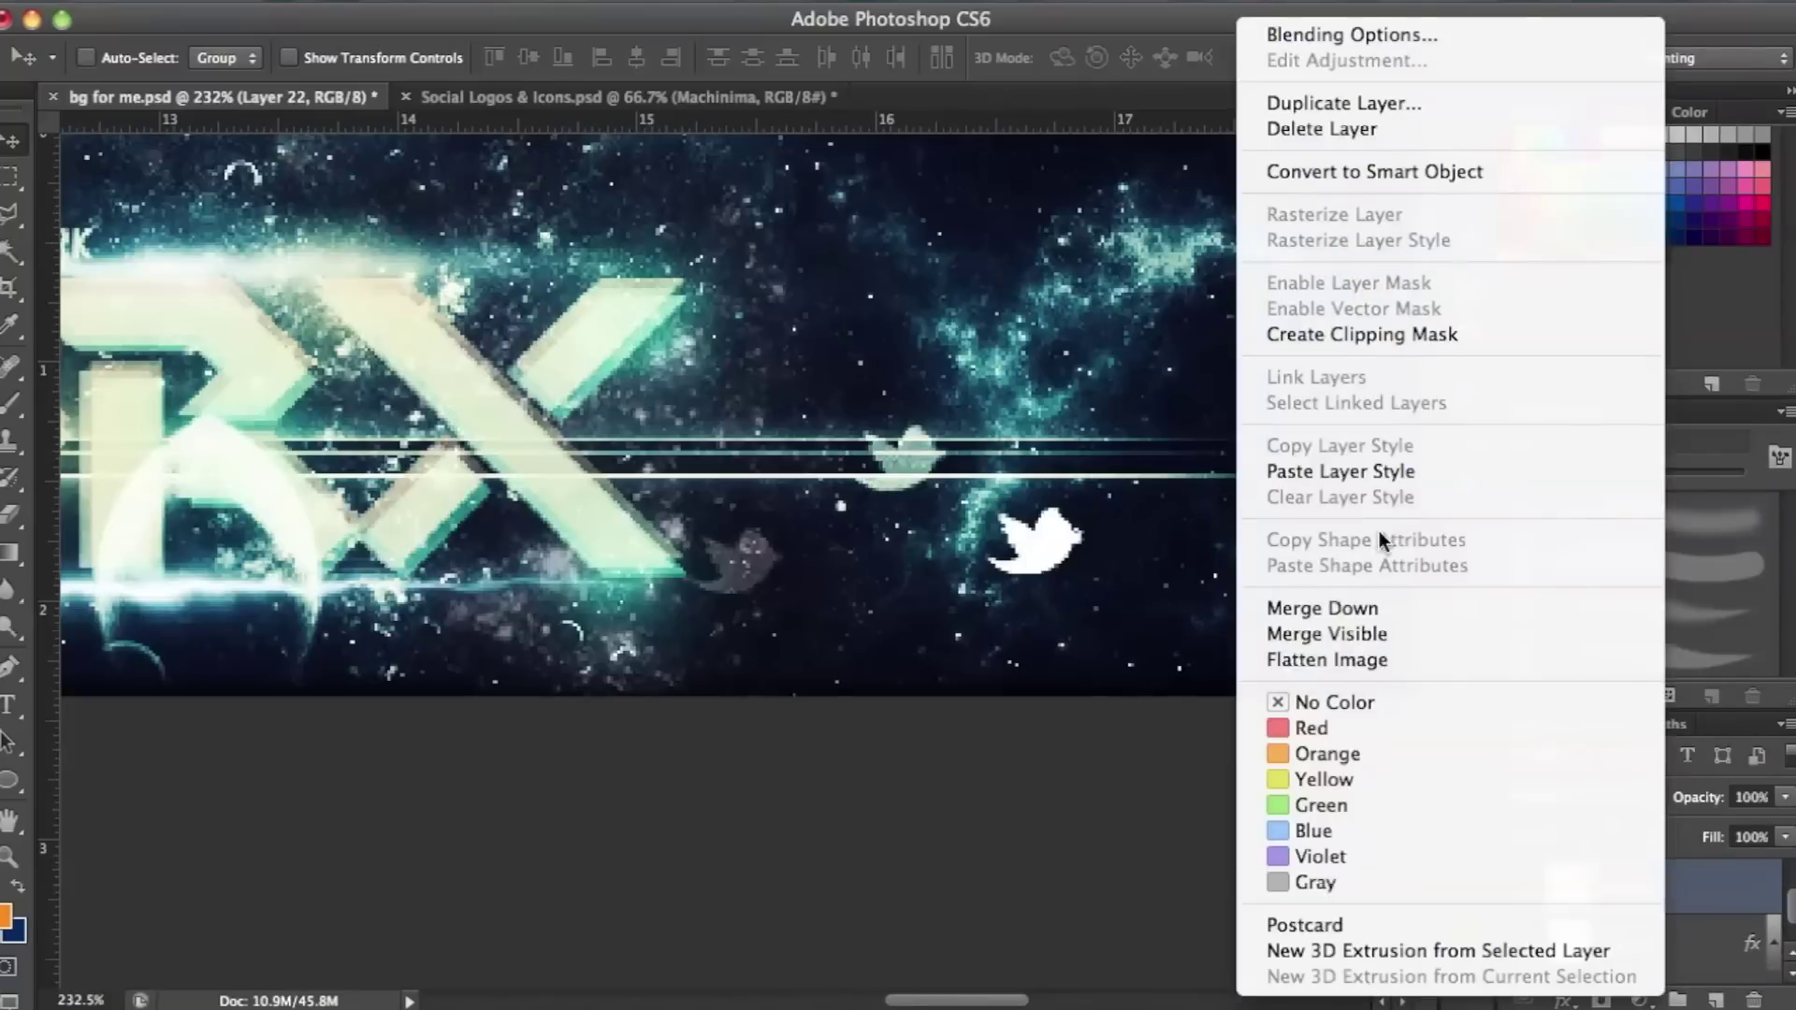
{"action": "left_click", "coordinate": [1378, 468]}
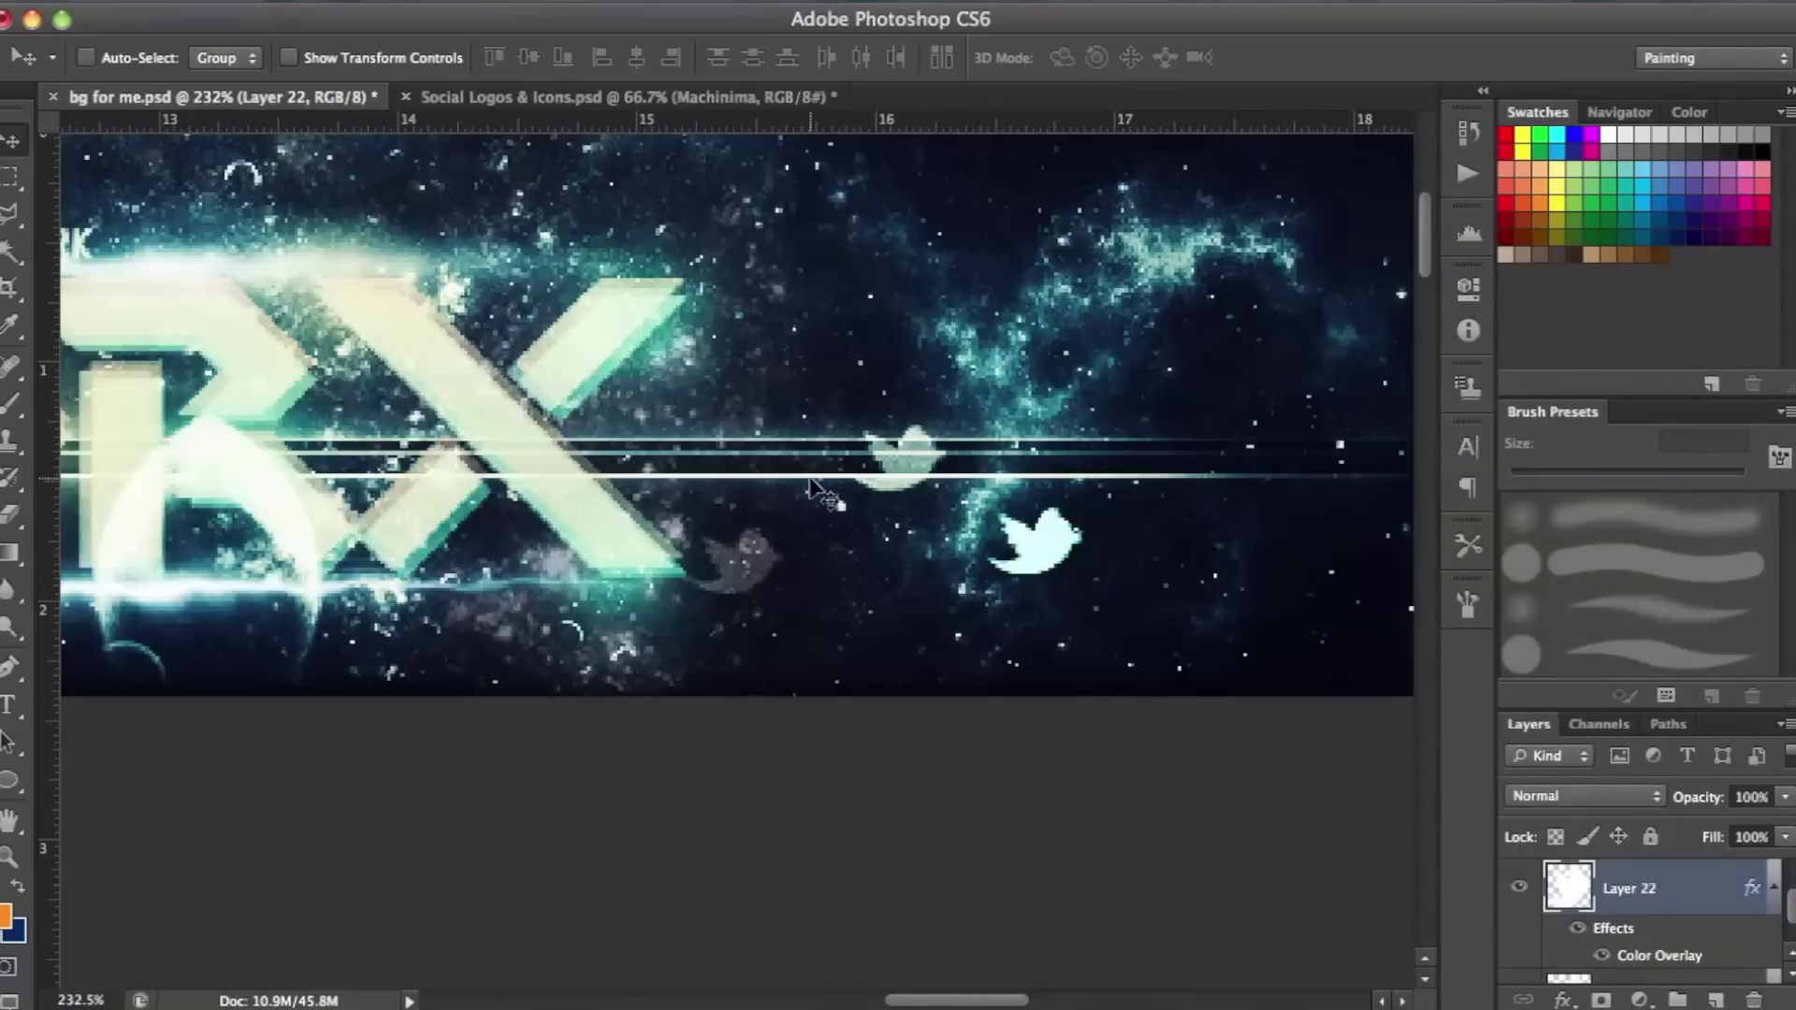
Stack both Twitter bird duplicates over the original with slight offsets for a layered colour effect.
{"action": "left_click", "coordinate": [899, 457], "text": "super"}
{"action": "scroll", "coordinate": [915, 475], "scroll_direction": "up", "scroll_amount": 3}
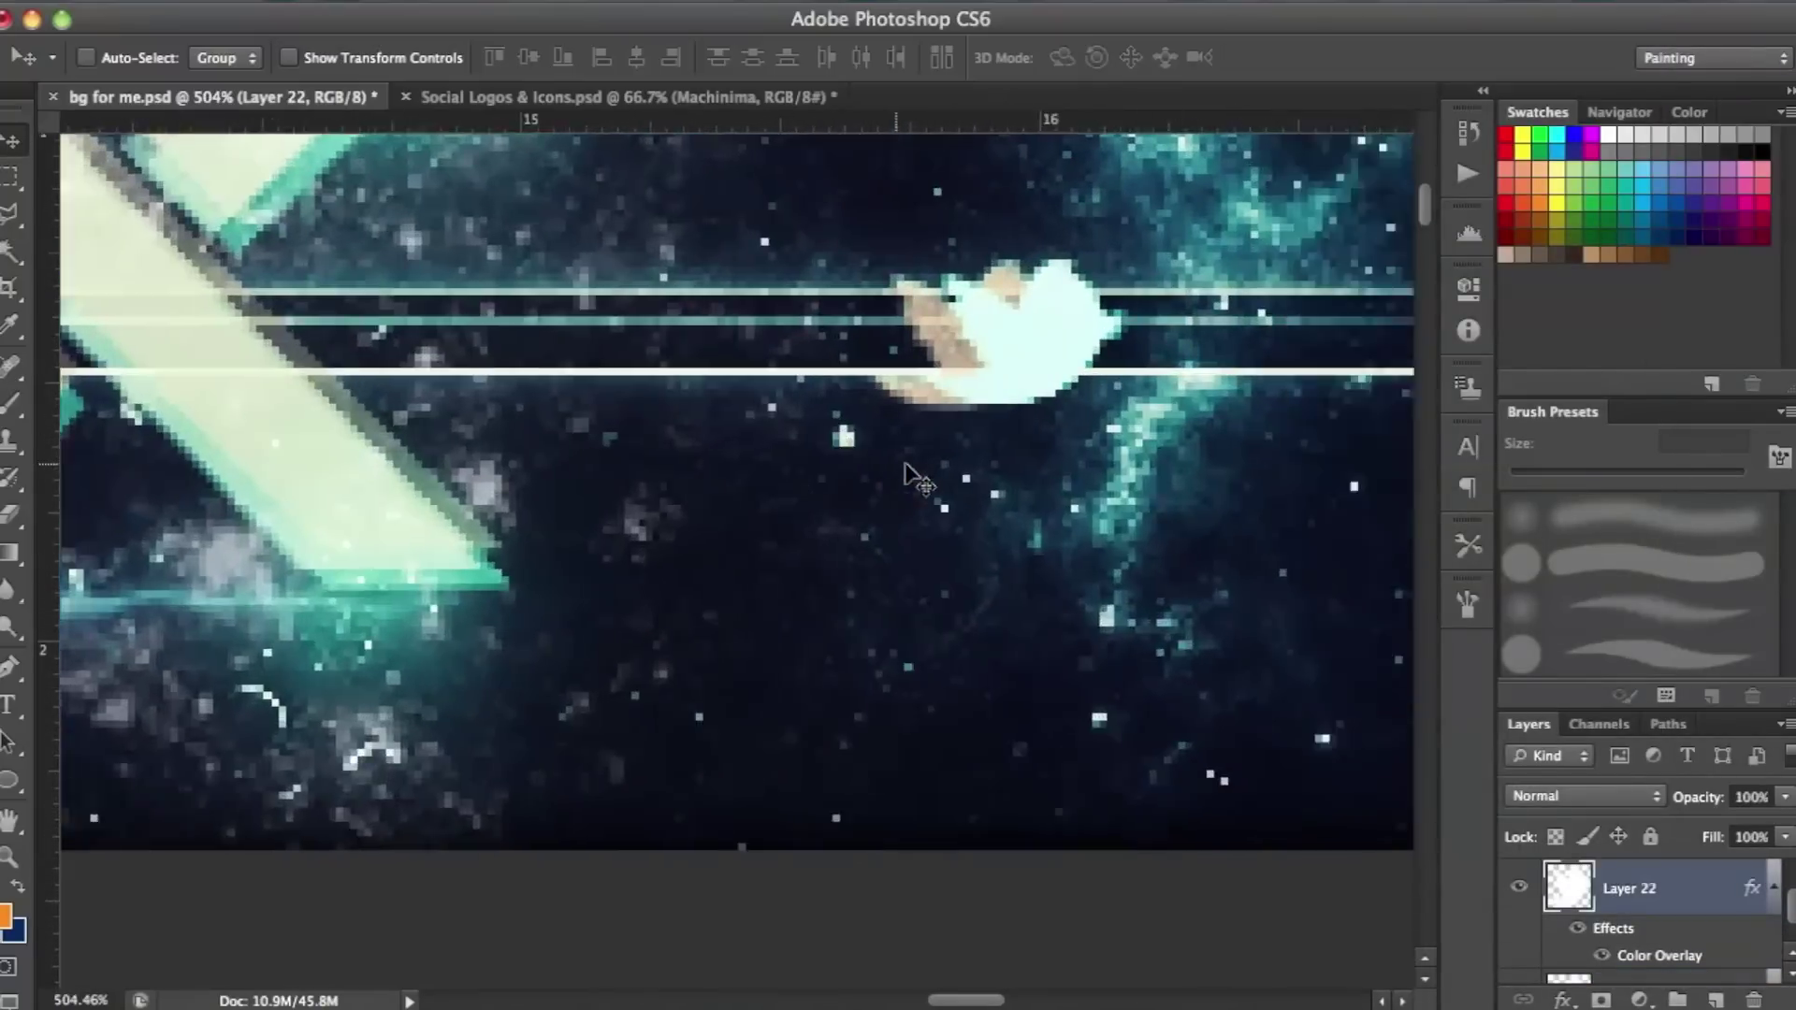
{"action": "scroll", "coordinate": [624, 505], "scroll_direction": "down", "scroll_amount": 5}
{"action": "scroll", "coordinate": [625, 505], "scroll_direction": "down", "scroll_amount": 2}
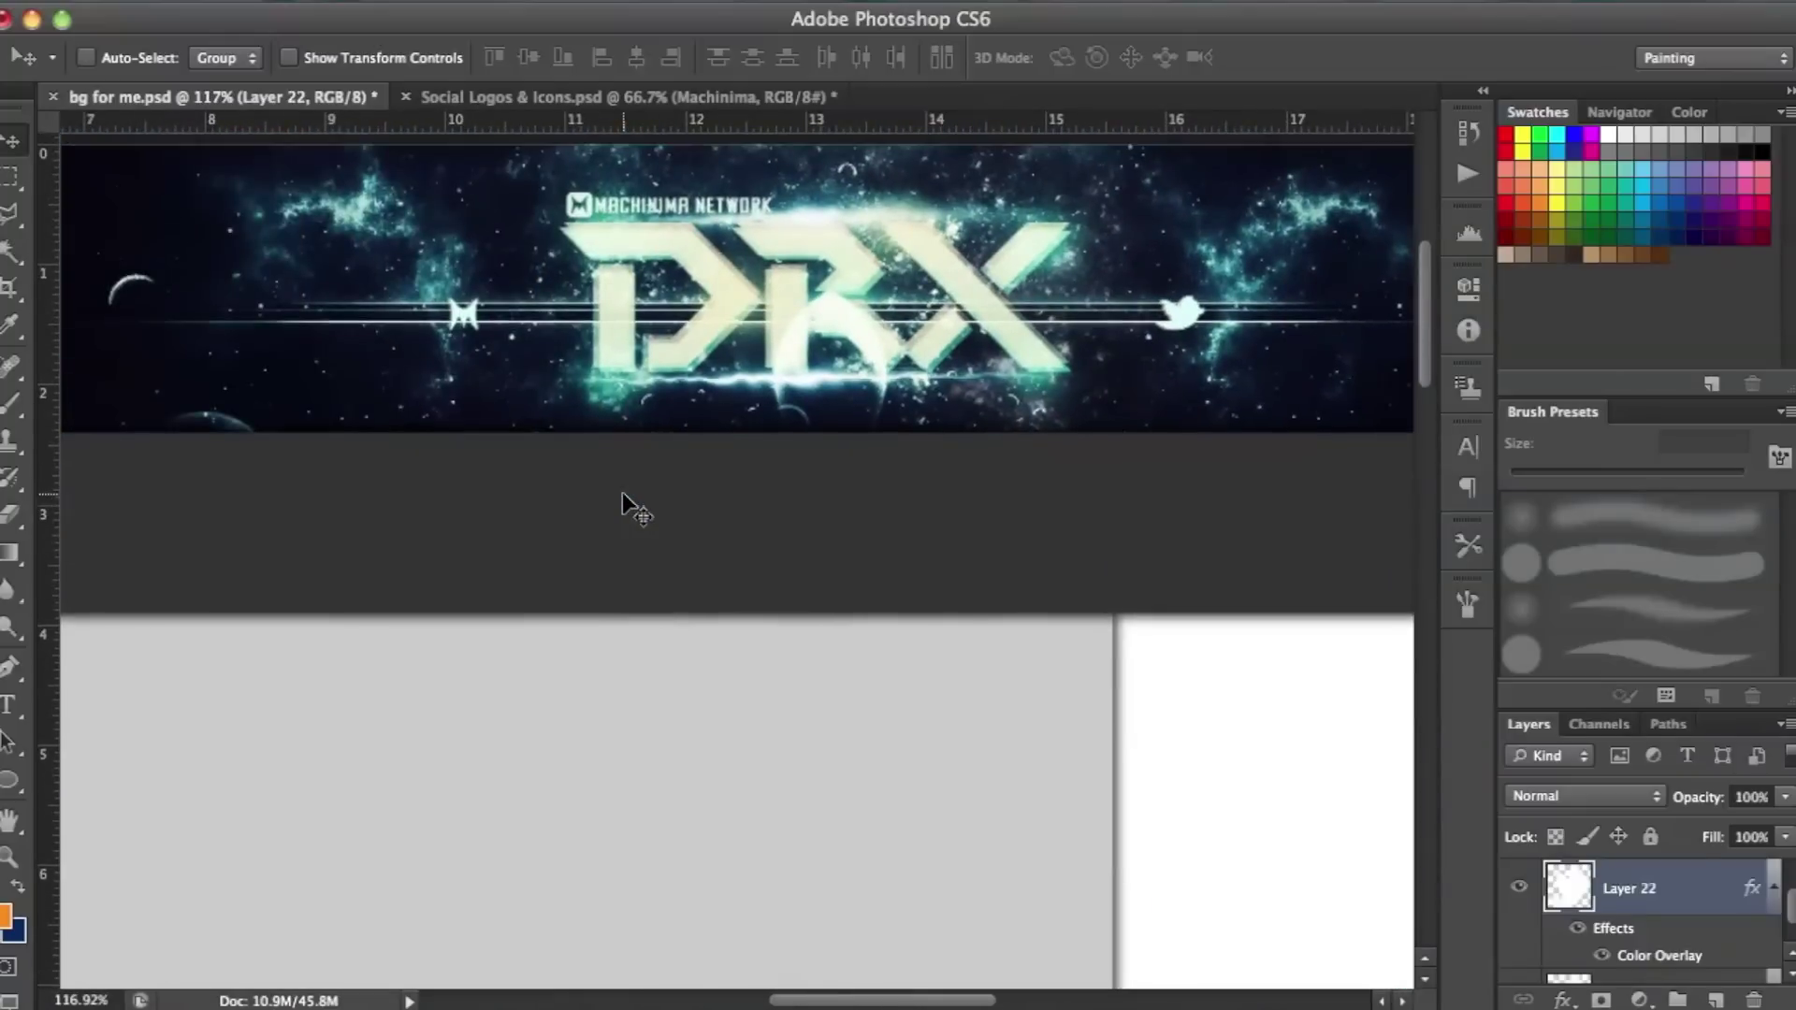
Start a 10 pt Perfect Dark BRK text layer just below the M logo and save the document.
{"action": "key", "text": "t"}
{"action": "scroll", "coordinate": [240, 468], "scroll_direction": "up", "scroll_amount": 4}
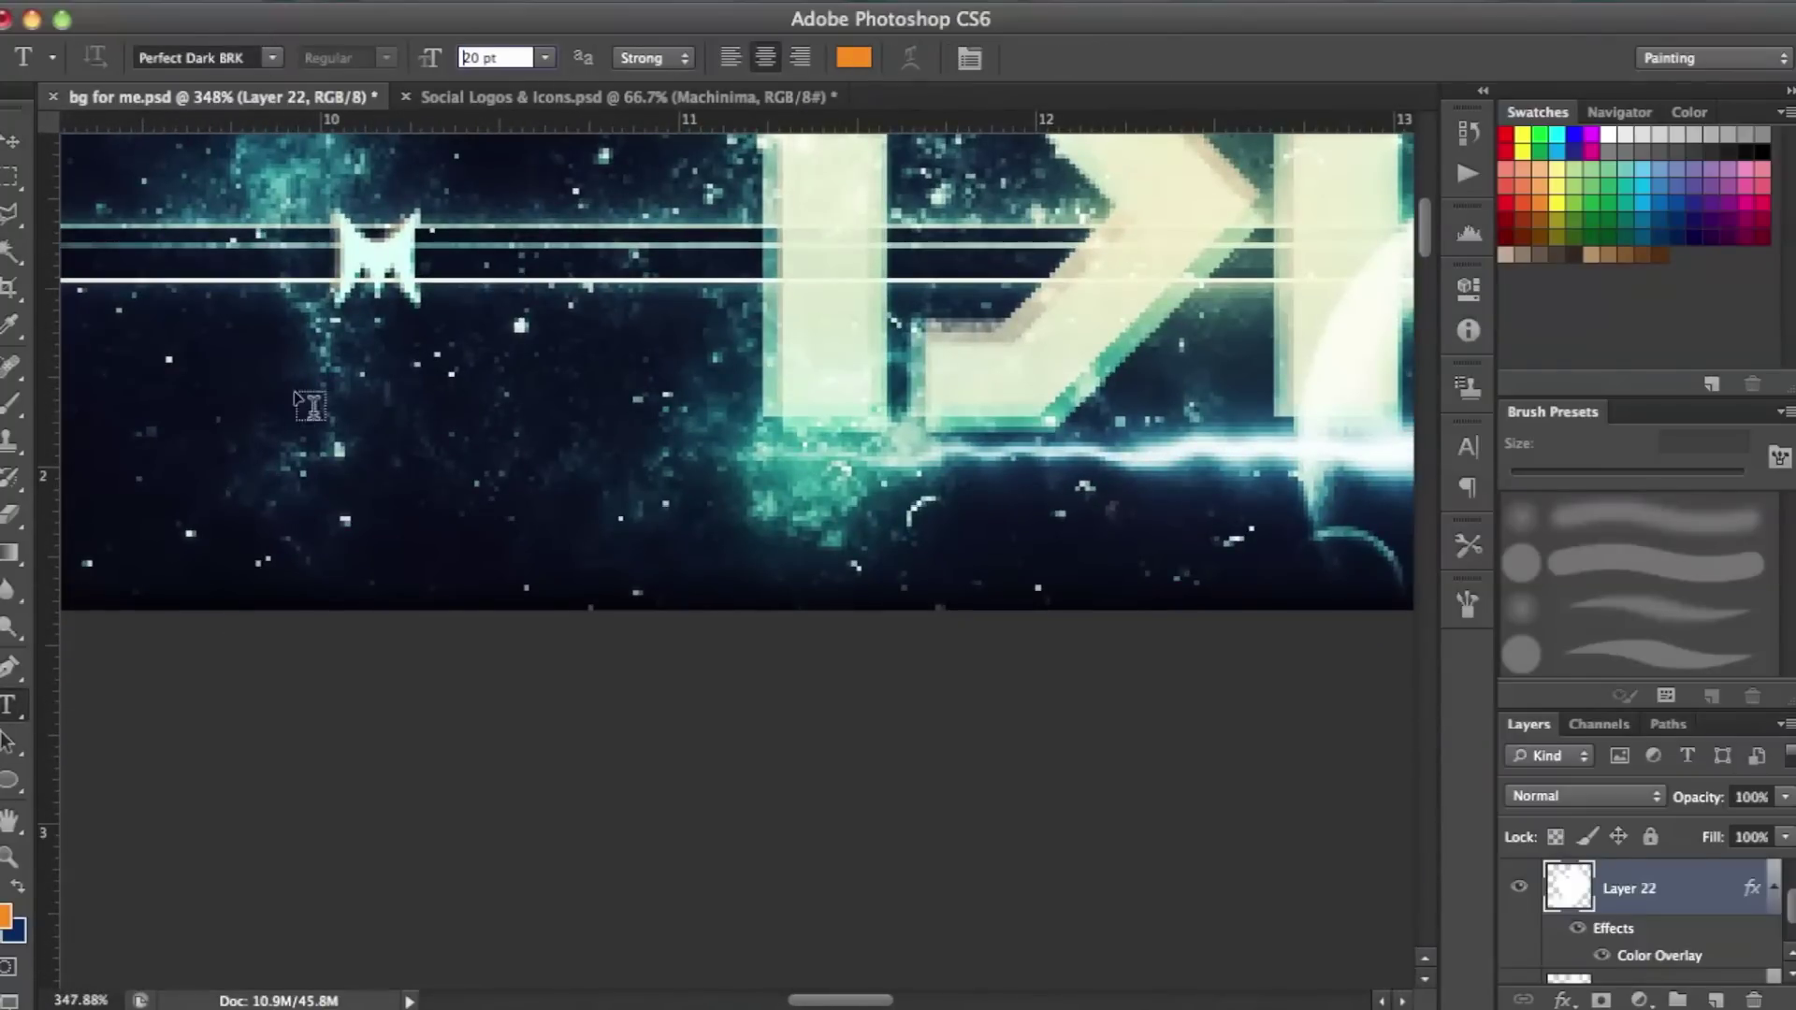
{"action": "left_click", "coordinate": [318, 397]}
{"action": "left_click", "coordinate": [195, 1]}
{"action": "left_click", "coordinate": [232, 291]}
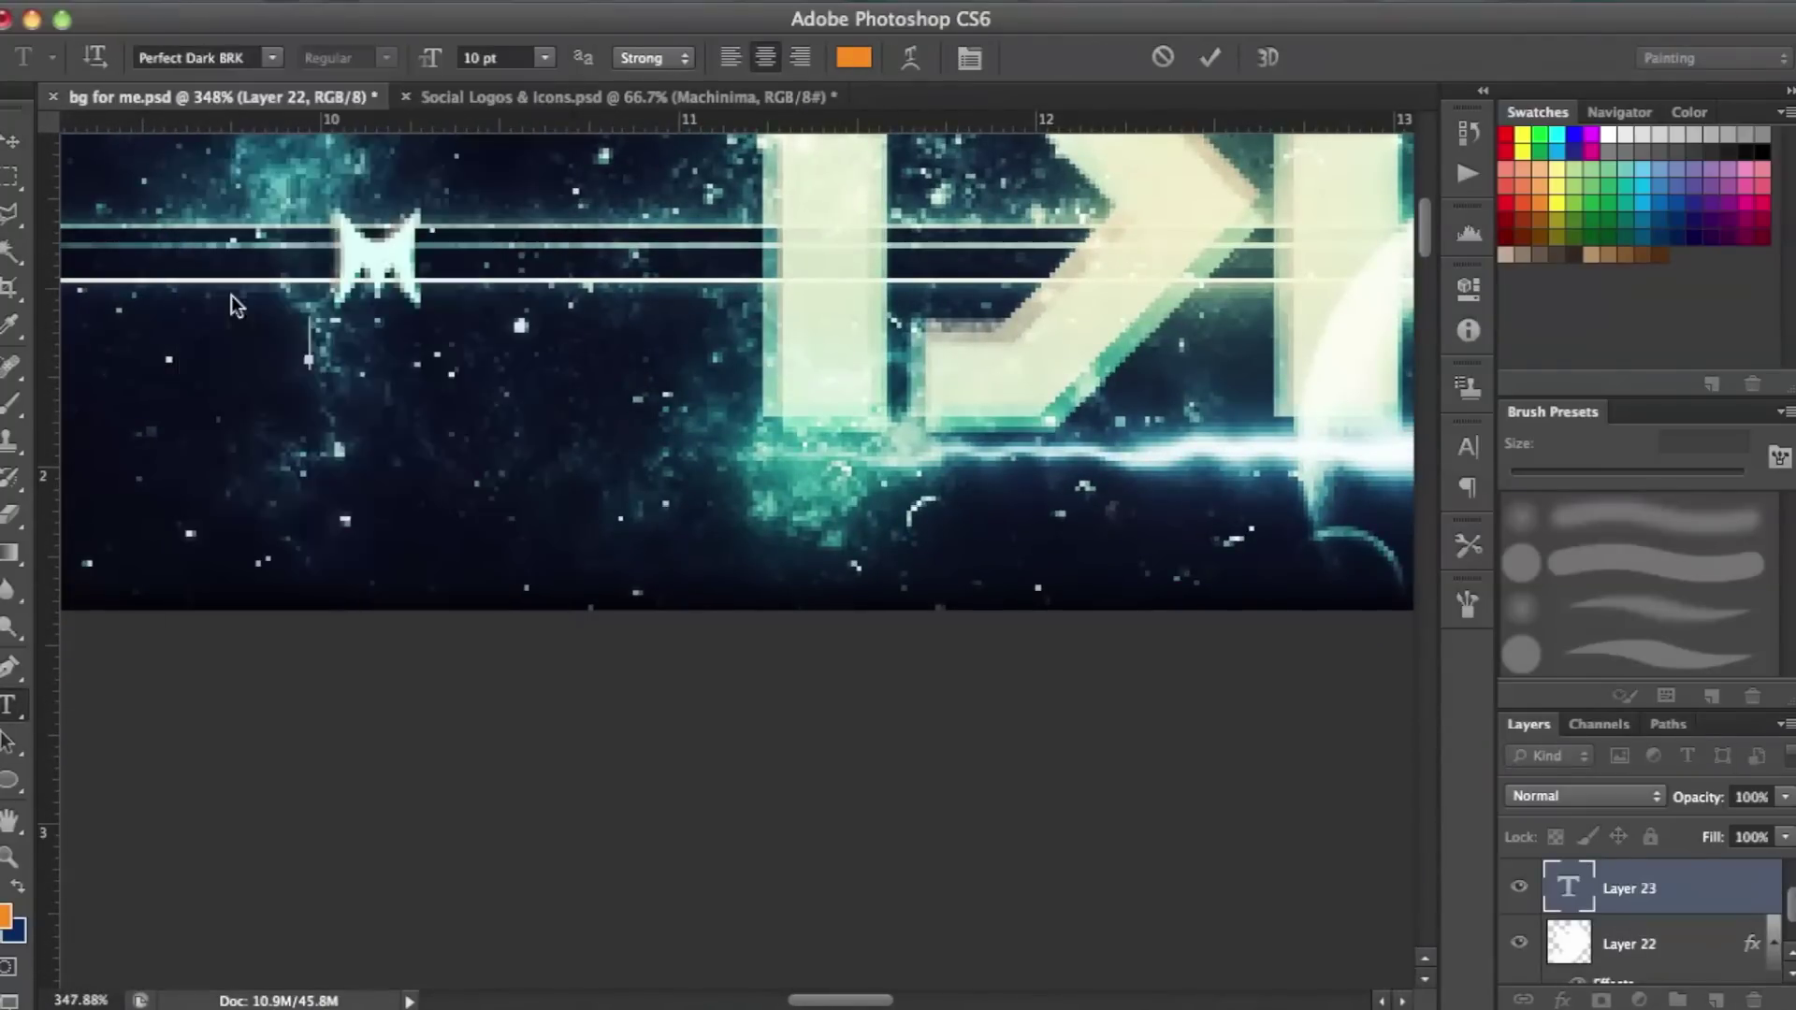
Try increasing the document's pixel dimensions with Image Size.
{"action": "left_click", "coordinate": [195, 2]}
{"action": "mouse_move", "coordinate": [325, 2]}
{"action": "left_click", "coordinate": [374, 239]}
{"action": "left_click", "coordinate": [610, 537]}
{"action": "key", "text": "Escape"}
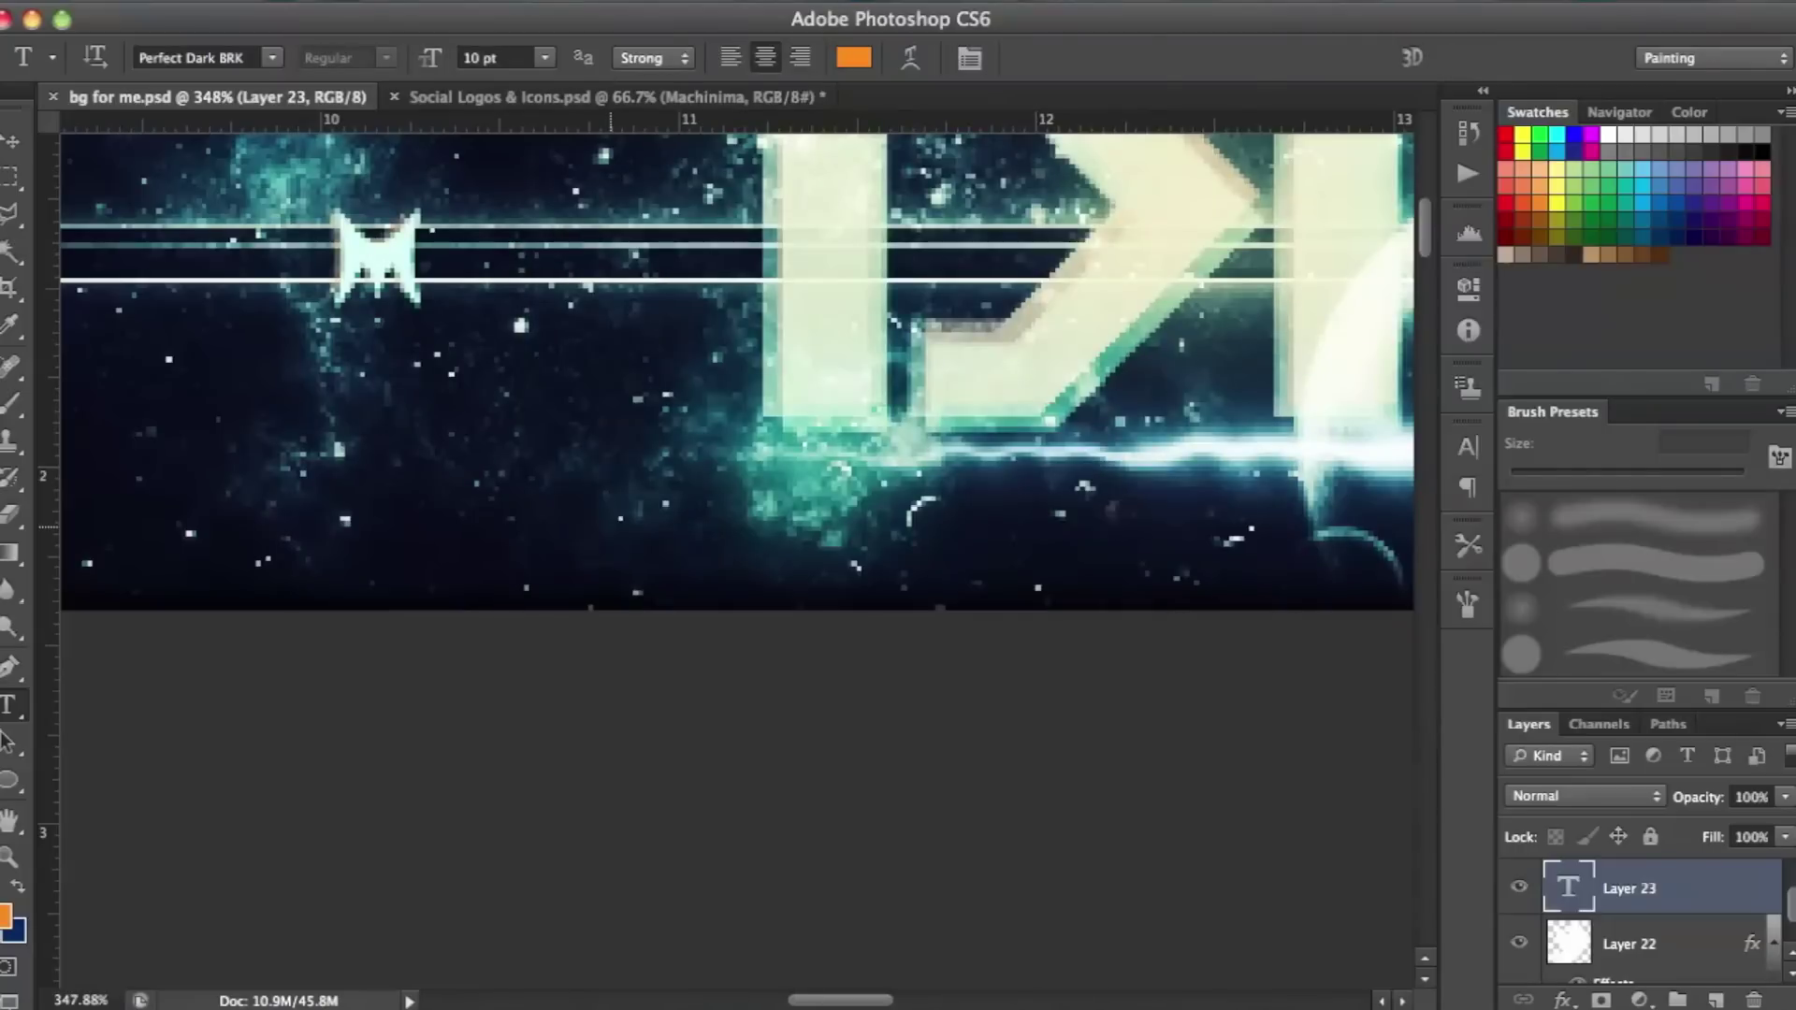
Examine the resized banner's DRX letters and logos up close for sharpness.
{"action": "scroll", "coordinate": [617, 512], "scroll_direction": "down", "scroll_amount": 10}
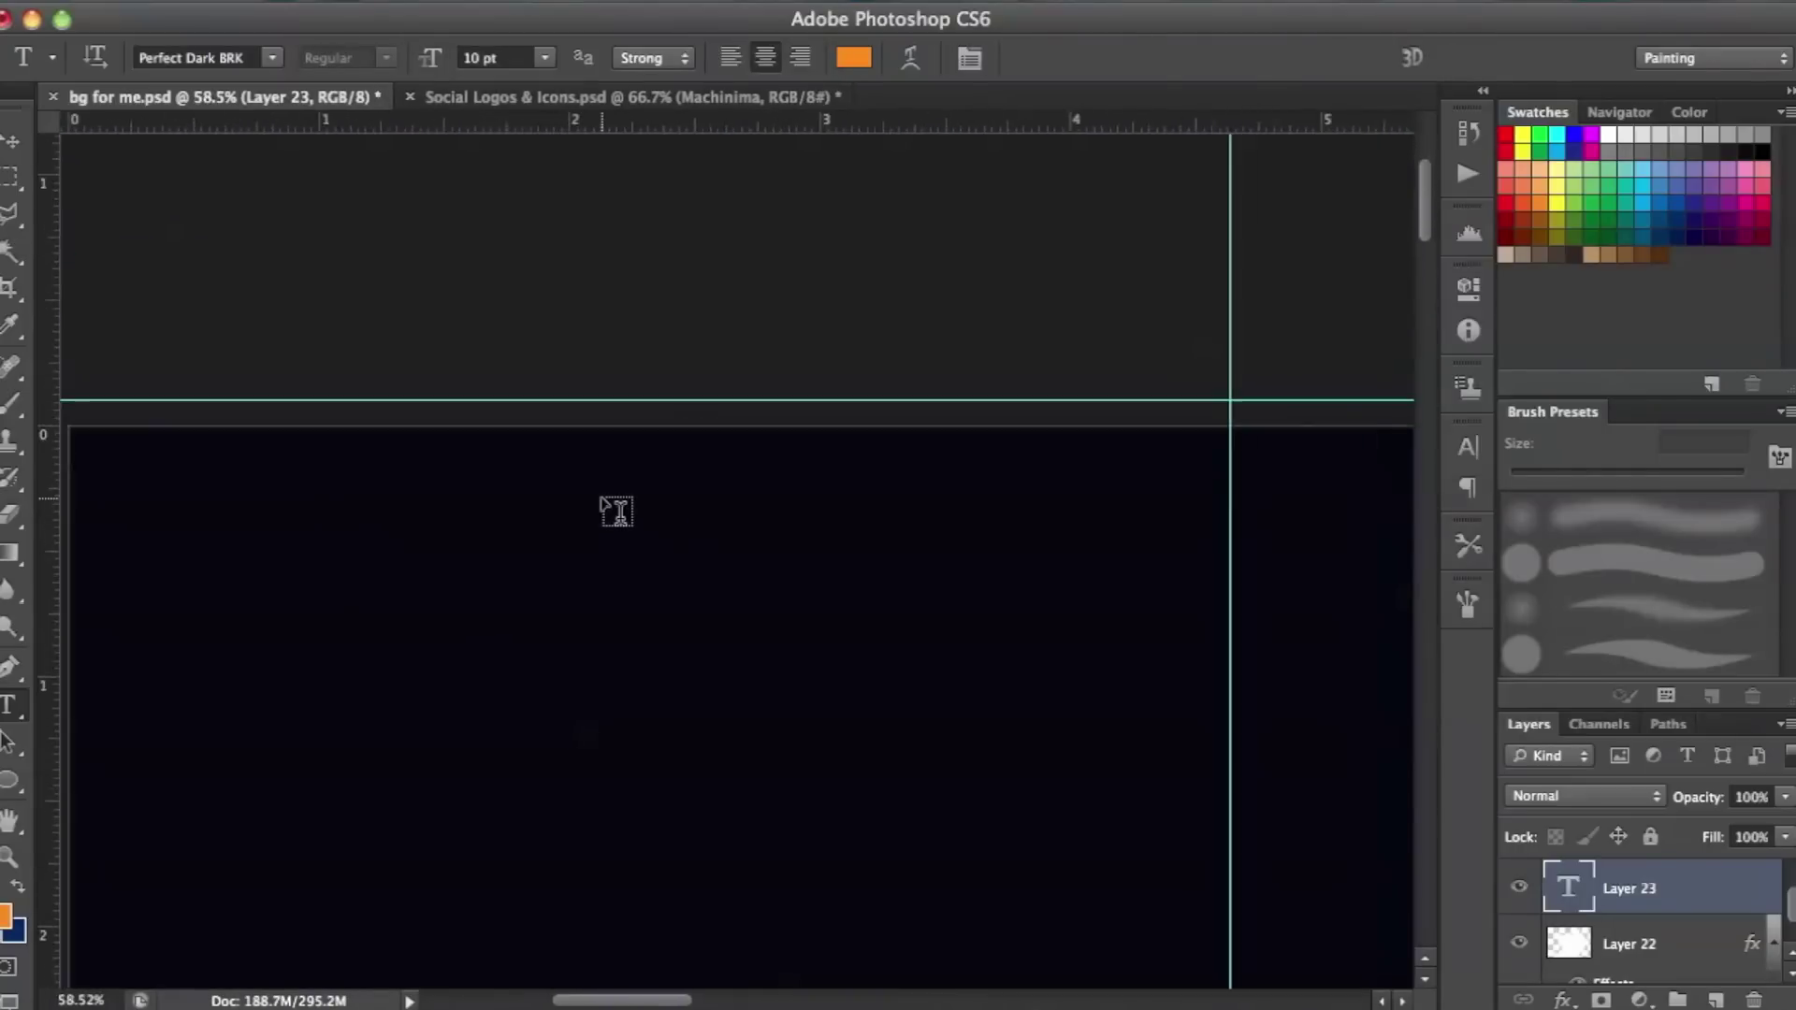
{"action": "scroll", "coordinate": [617, 512], "scroll_direction": "up", "scroll_amount": 4}
{"action": "scroll", "coordinate": [618, 511], "scroll_direction": "right", "scroll_amount": 15}
{"action": "scroll", "coordinate": [617, 511], "scroll_direction": "down", "scroll_amount": 3}
{"action": "scroll", "coordinate": [600, 494], "scroll_direction": "up", "scroll_amount": 6}
{"action": "scroll", "coordinate": [600, 500], "scroll_direction": "down", "scroll_amount": 4}
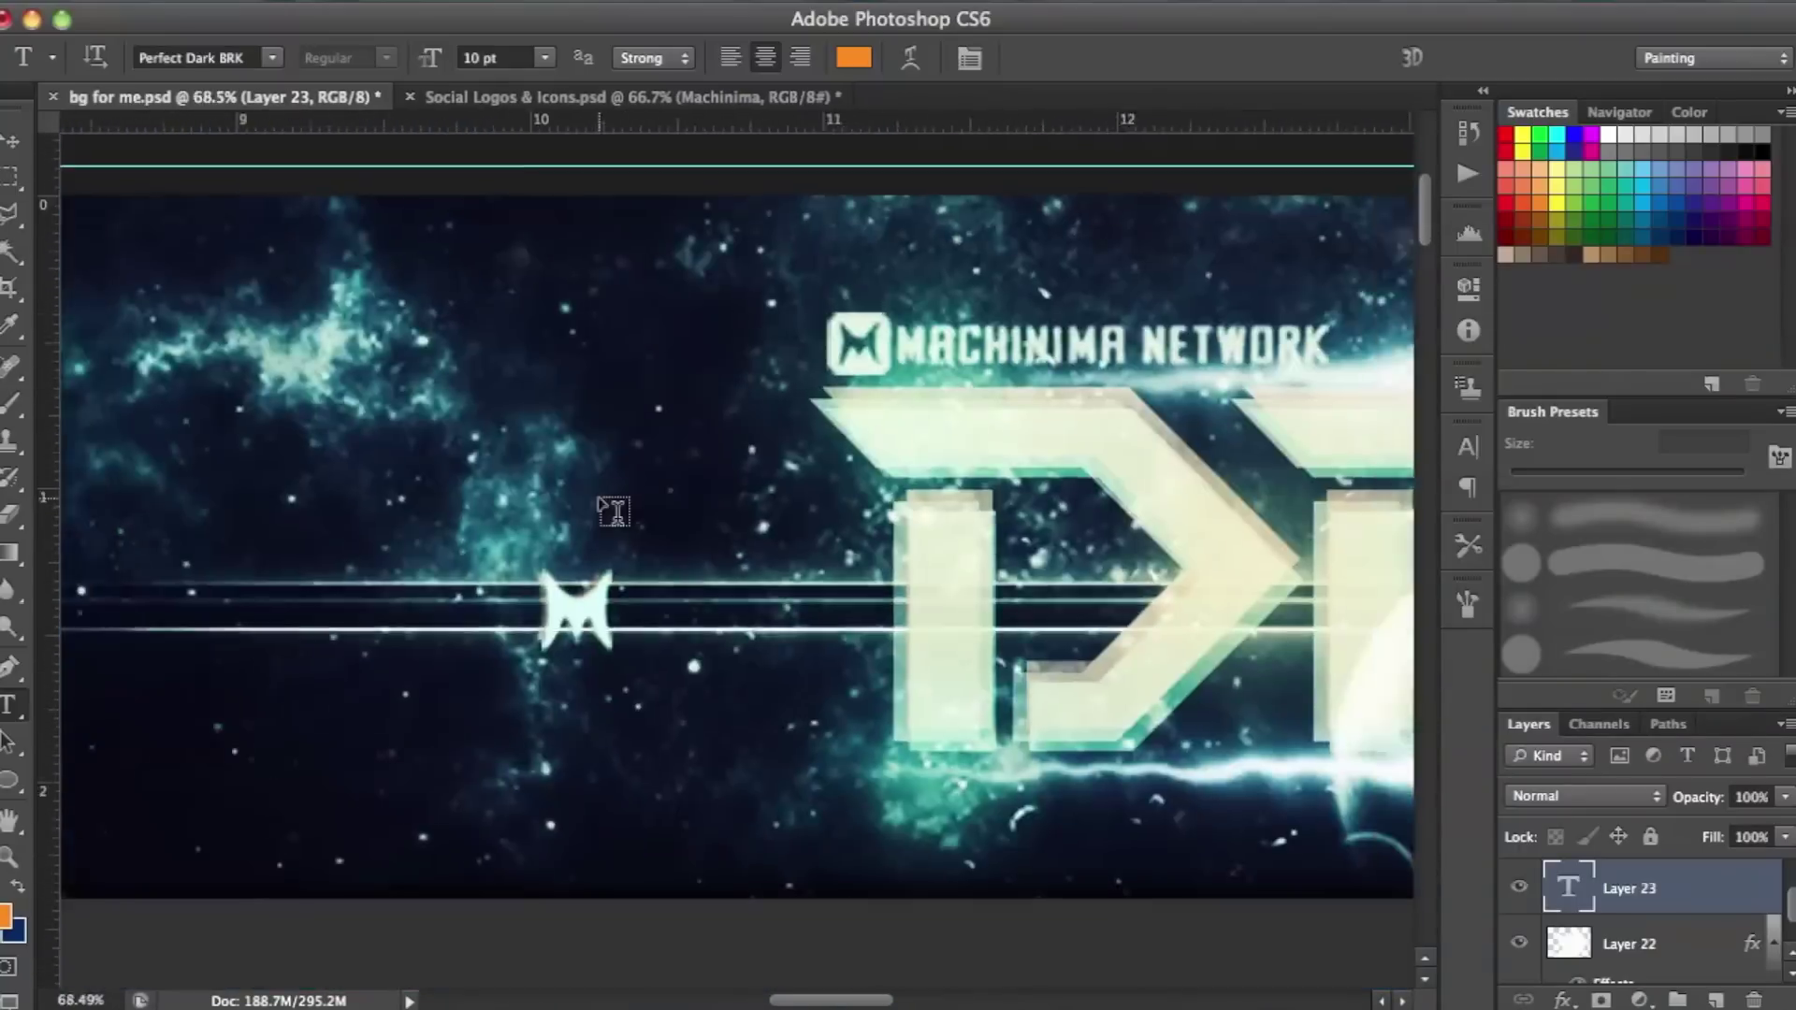
{"action": "scroll", "coordinate": [612, 513], "scroll_direction": "up", "scroll_amount": 4}
{"action": "scroll", "coordinate": [608, 508], "scroll_direction": "down", "scroll_amount": 2}
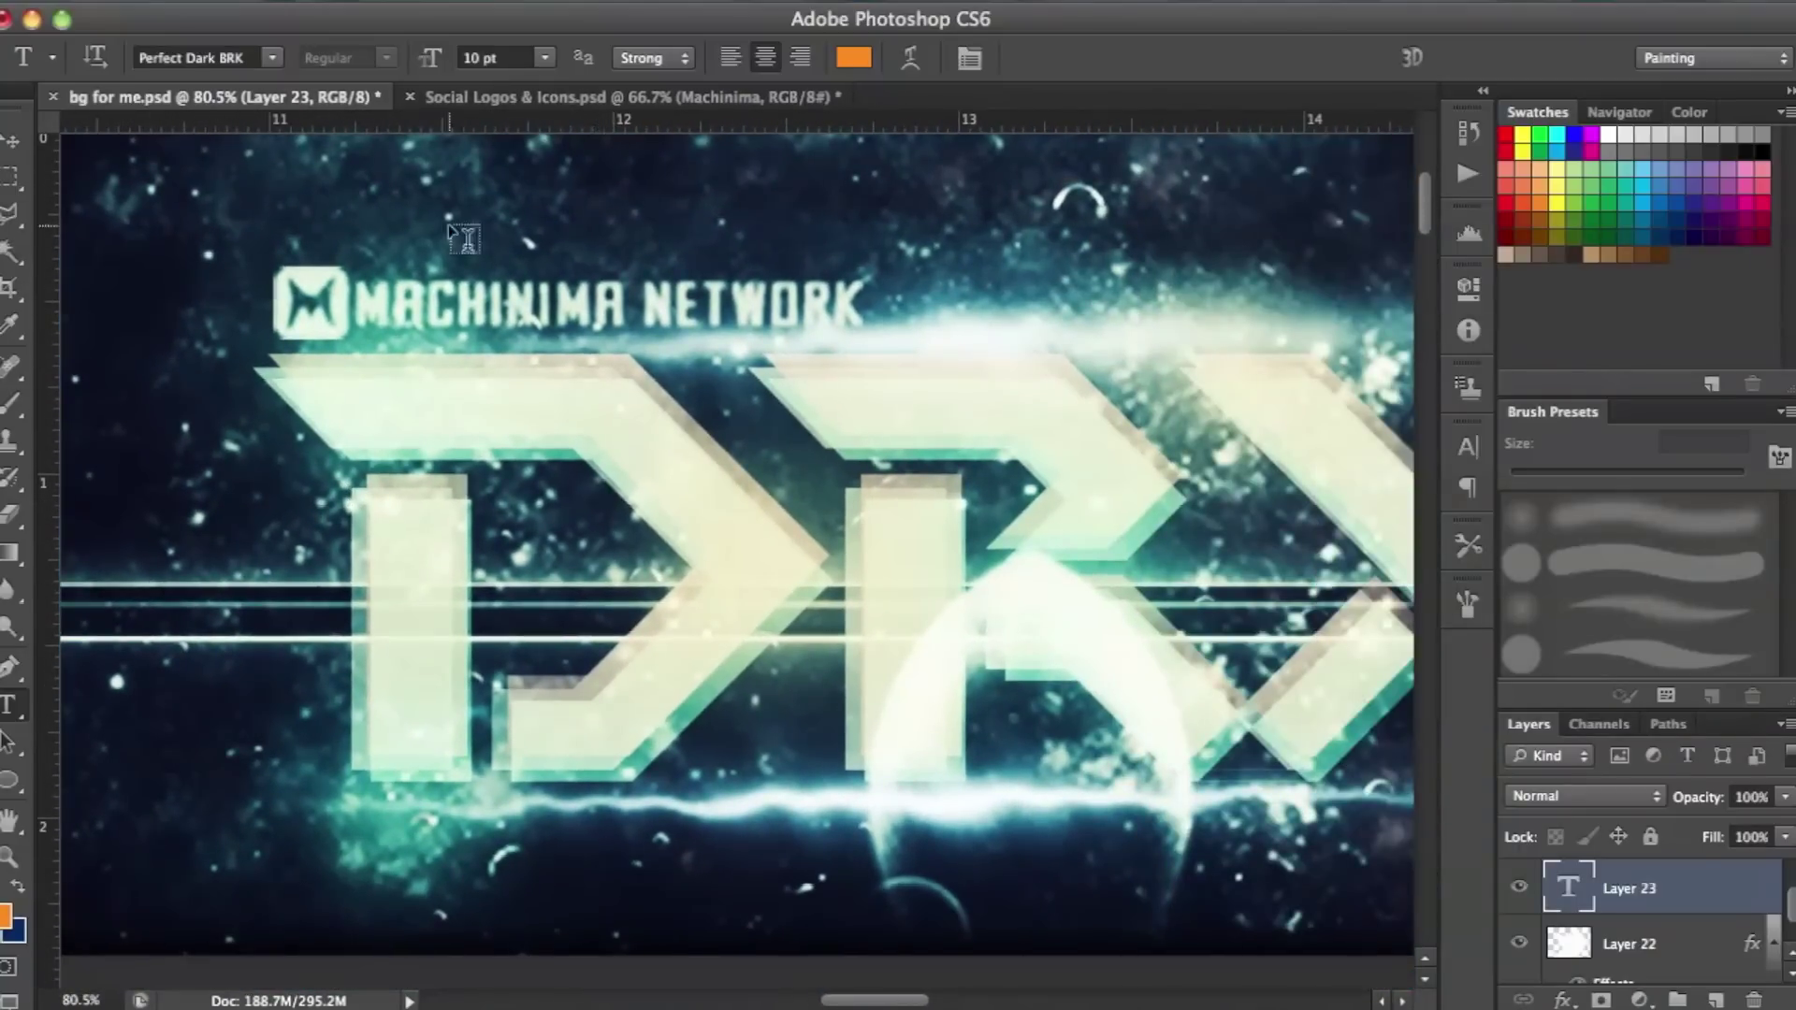
Undo the image size change.
{"action": "left_click", "coordinate": [254, 2]}
{"action": "left_click", "coordinate": [296, 69]}
{"action": "scroll", "coordinate": [482, 301], "scroll_direction": "left", "scroll_amount": 10}
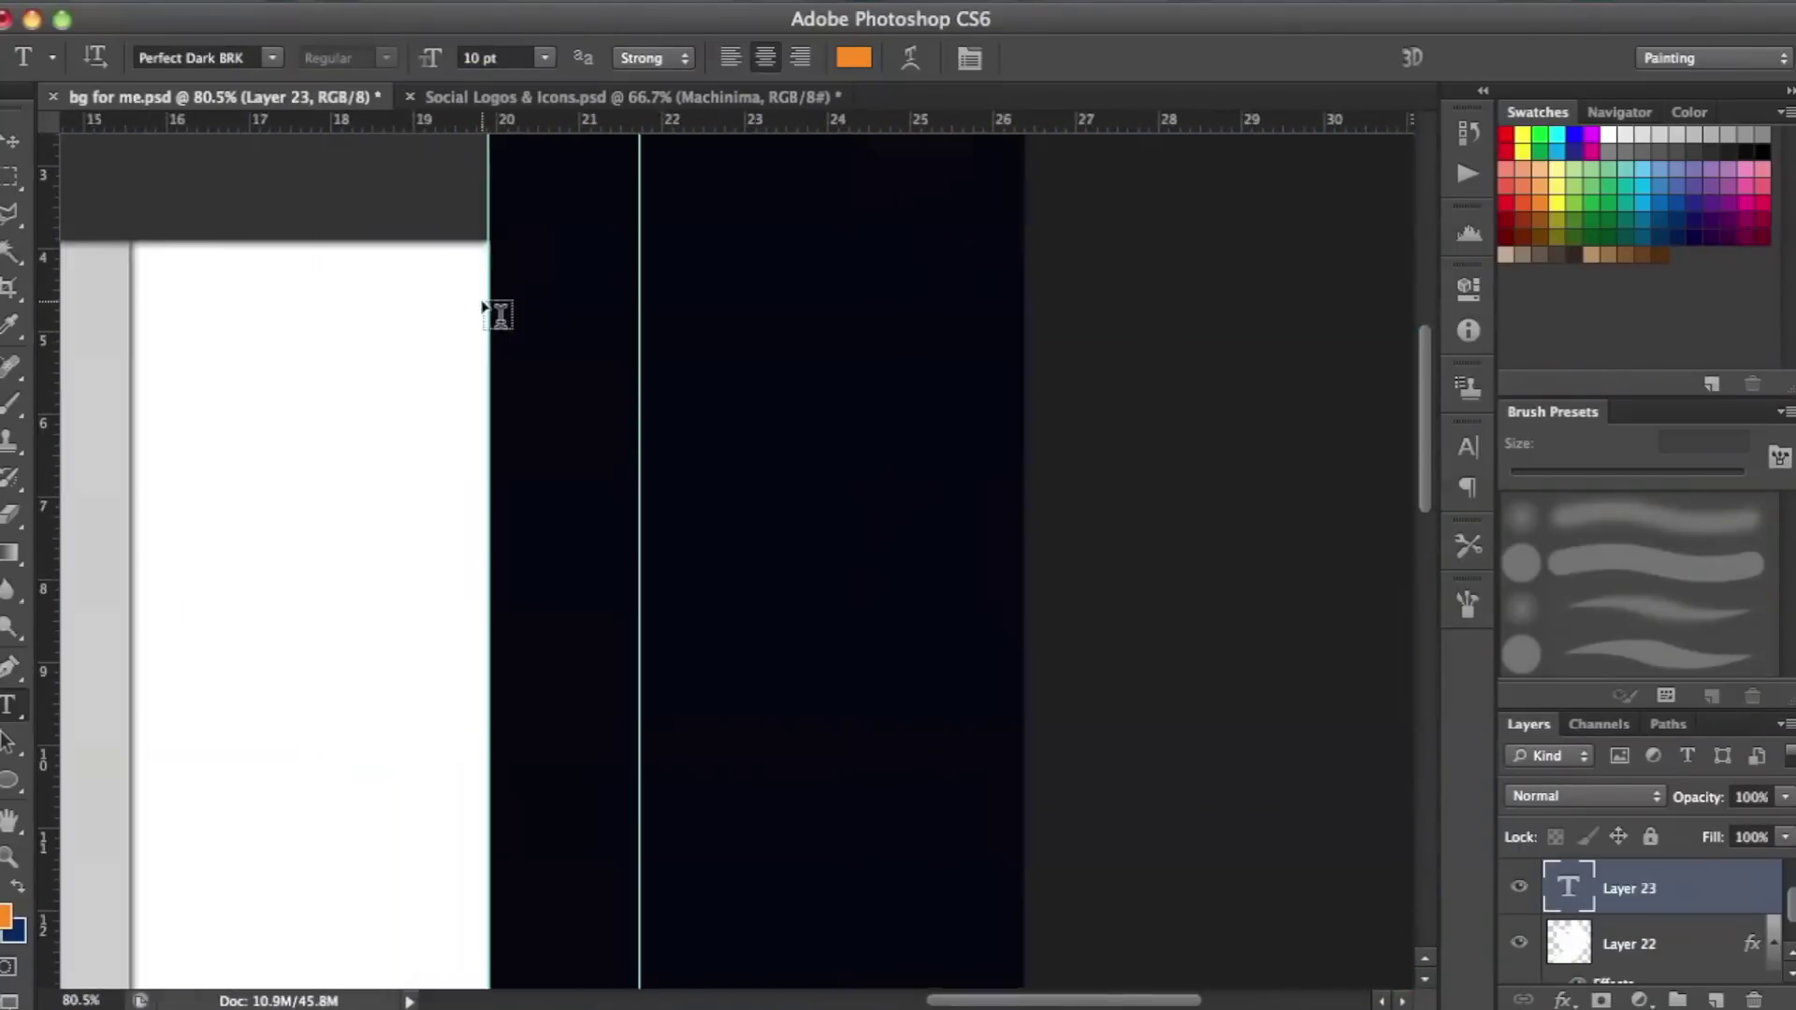
Examine the banner along the horizontal lines, from the Twitter bird and outer crescent back to the M logo.
{"action": "scroll", "coordinate": [483, 302], "scroll_direction": "up", "scroll_amount": 14}
{"action": "scroll", "coordinate": [482, 292], "scroll_direction": "down", "scroll_amount": 5}
{"action": "scroll", "coordinate": [483, 292], "scroll_direction": "up", "scroll_amount": 2}
{"action": "scroll", "coordinate": [483, 292], "scroll_direction": "down", "scroll_amount": 2}
{"action": "scroll", "coordinate": [482, 292], "scroll_direction": "right", "scroll_amount": 10}
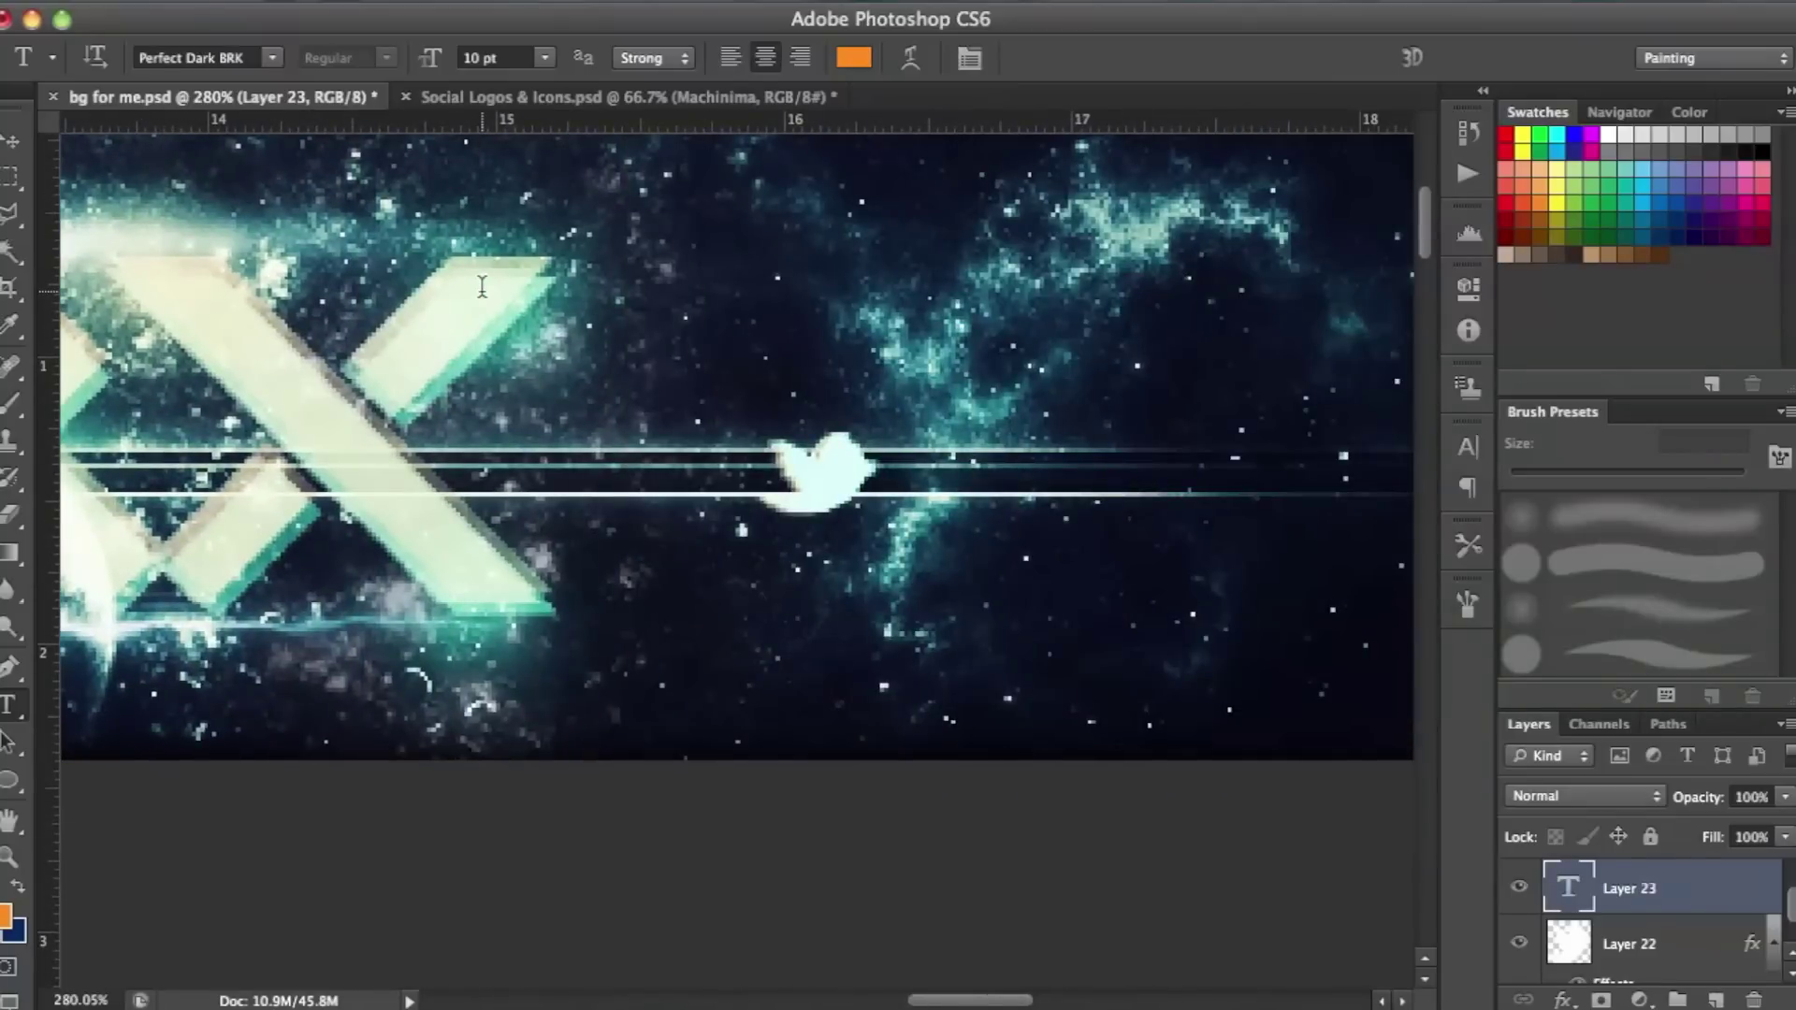
{"action": "scroll", "coordinate": [482, 286], "scroll_direction": "right", "scroll_amount": 5}
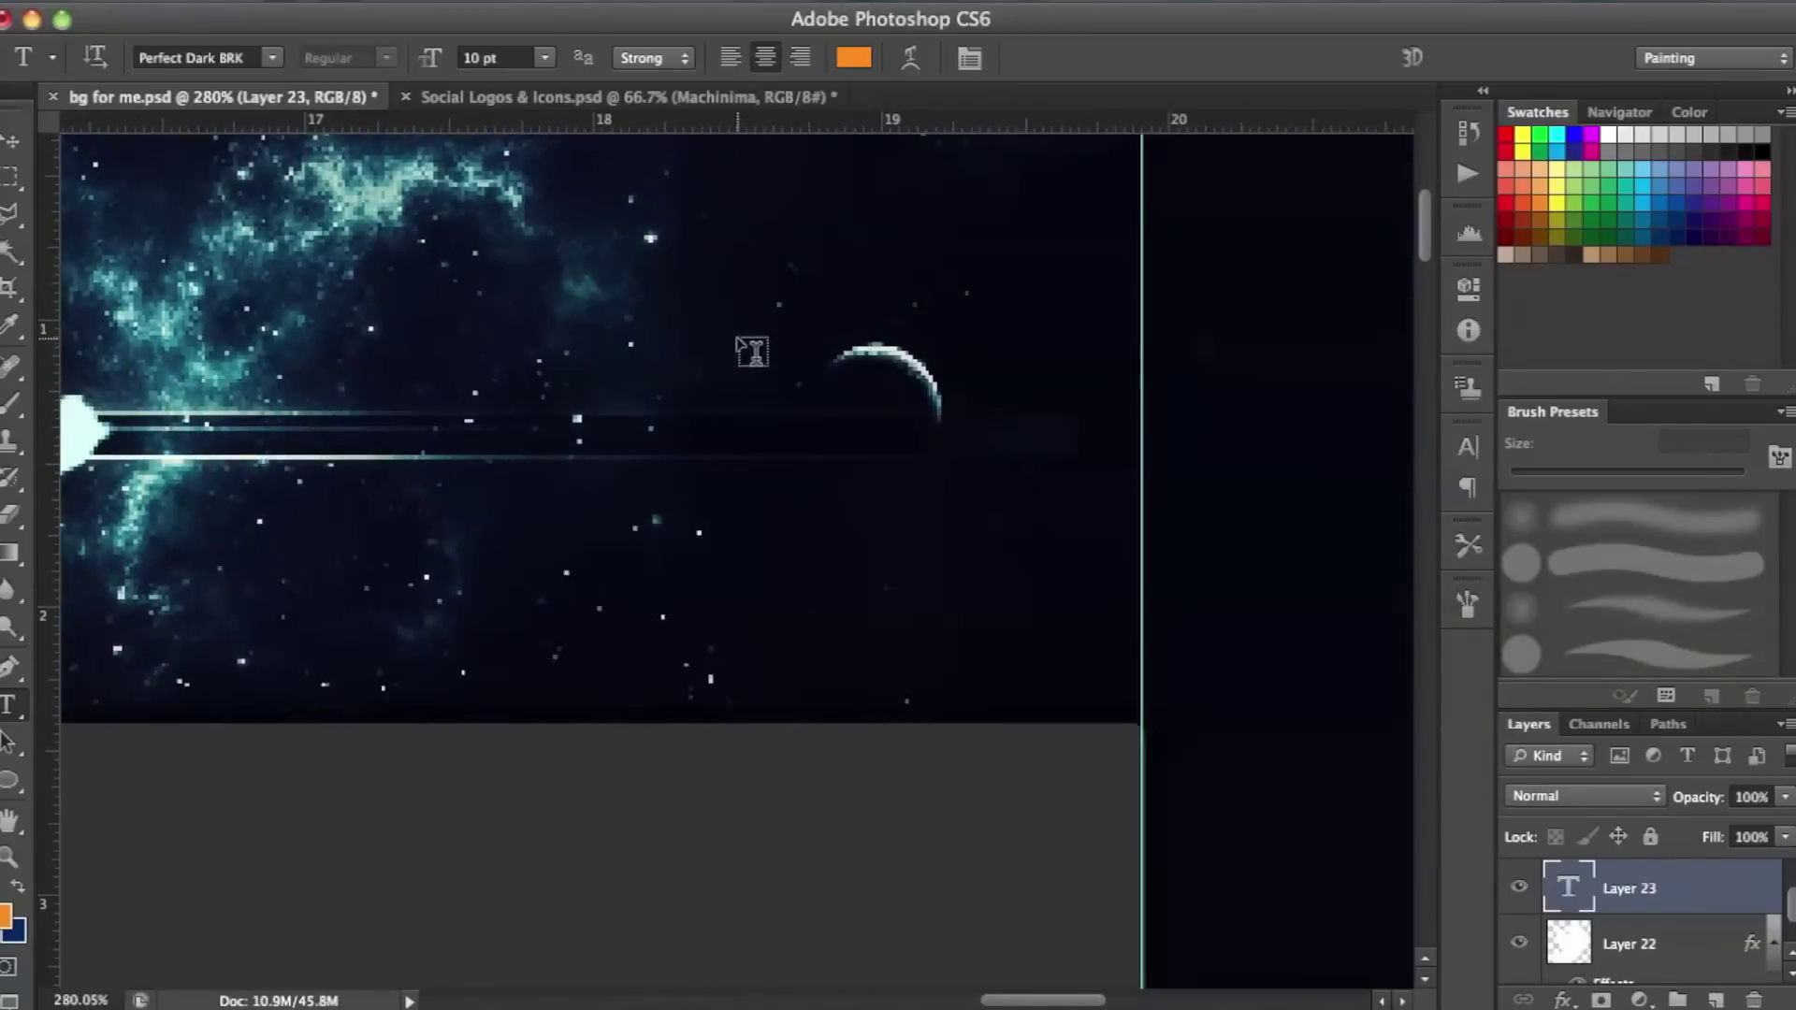
{"action": "scroll", "coordinate": [750, 349], "scroll_direction": "left", "scroll_amount": 10}
{"action": "scroll", "coordinate": [731, 329], "scroll_direction": "left", "scroll_amount": 8}
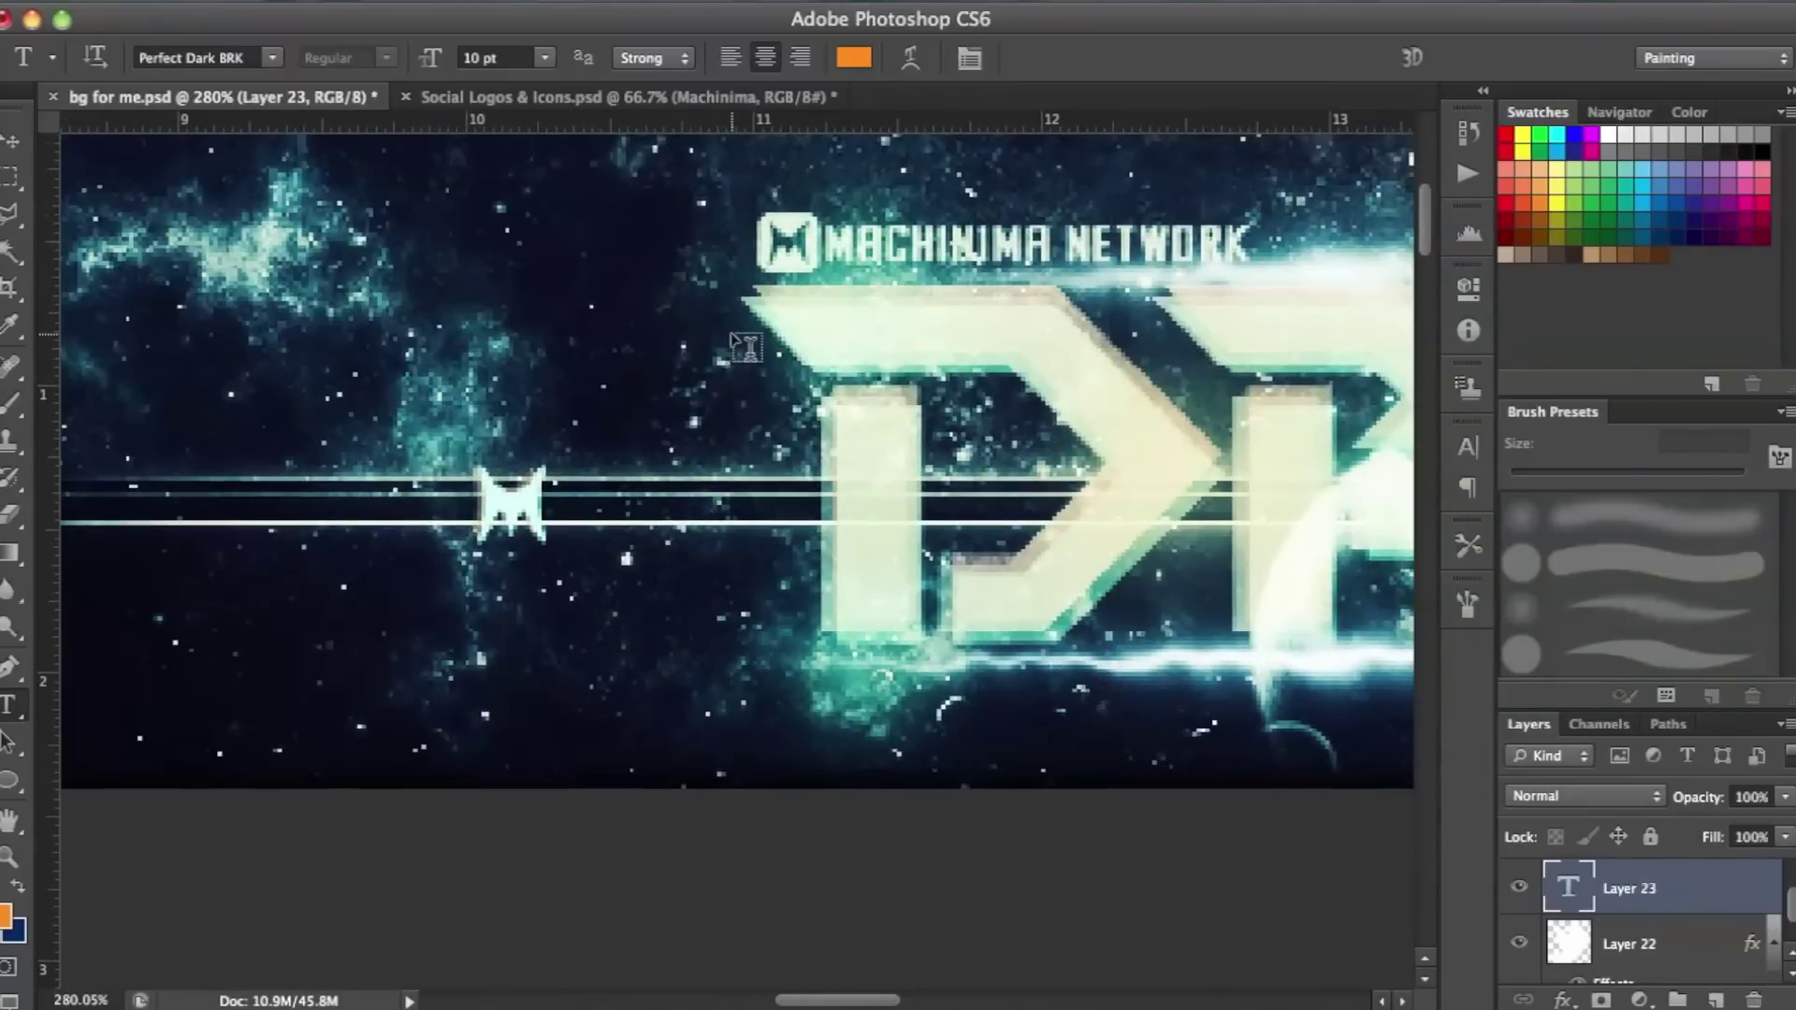
Reapply the image size increase, look over the enlarged banner, and undo it again.
{"action": "scroll", "coordinate": [738, 346], "scroll_direction": "up", "scroll_amount": 1}
{"action": "left_click", "coordinate": [208, 2]}
{"action": "mouse_move", "coordinate": [258, 2]}
{"action": "left_click", "coordinate": [308, 47]}
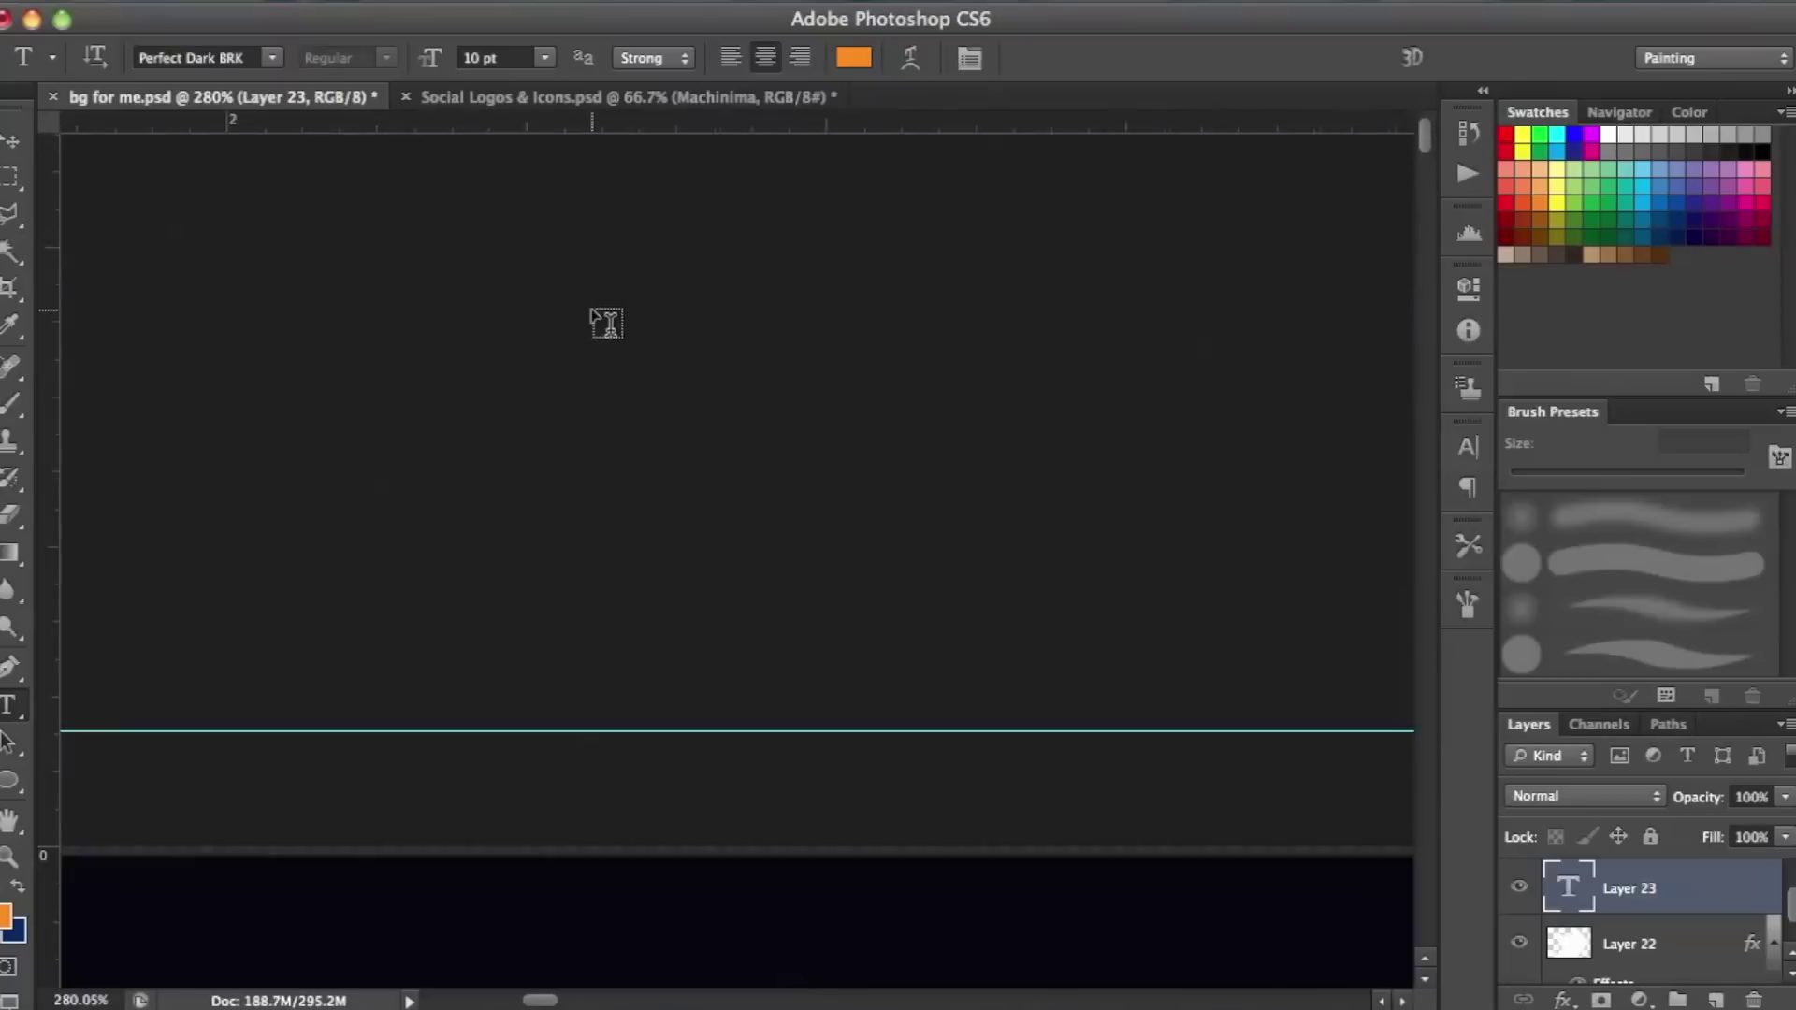
{"action": "scroll", "coordinate": [593, 292], "scroll_direction": "down", "scroll_amount": 12}
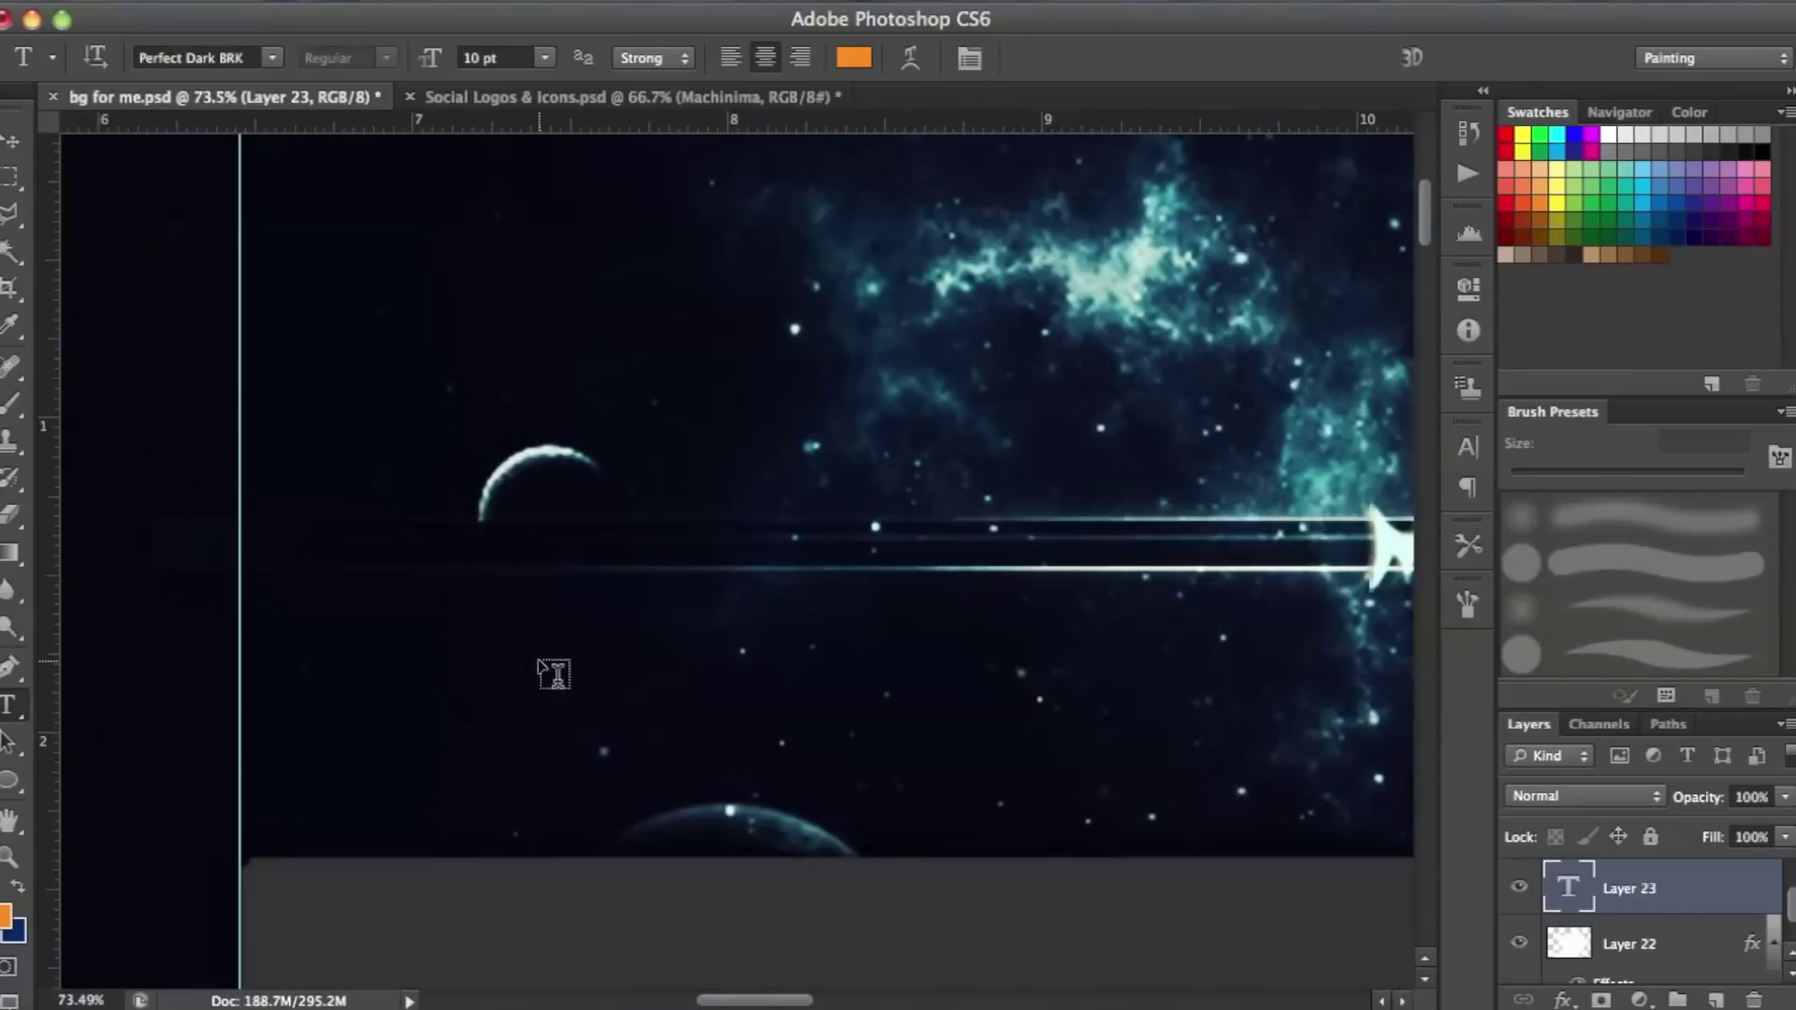
{"action": "scroll", "coordinate": [557, 674], "scroll_direction": "right", "scroll_amount": 10}
{"action": "scroll", "coordinate": [801, 661], "scroll_direction": "down", "scroll_amount": 3}
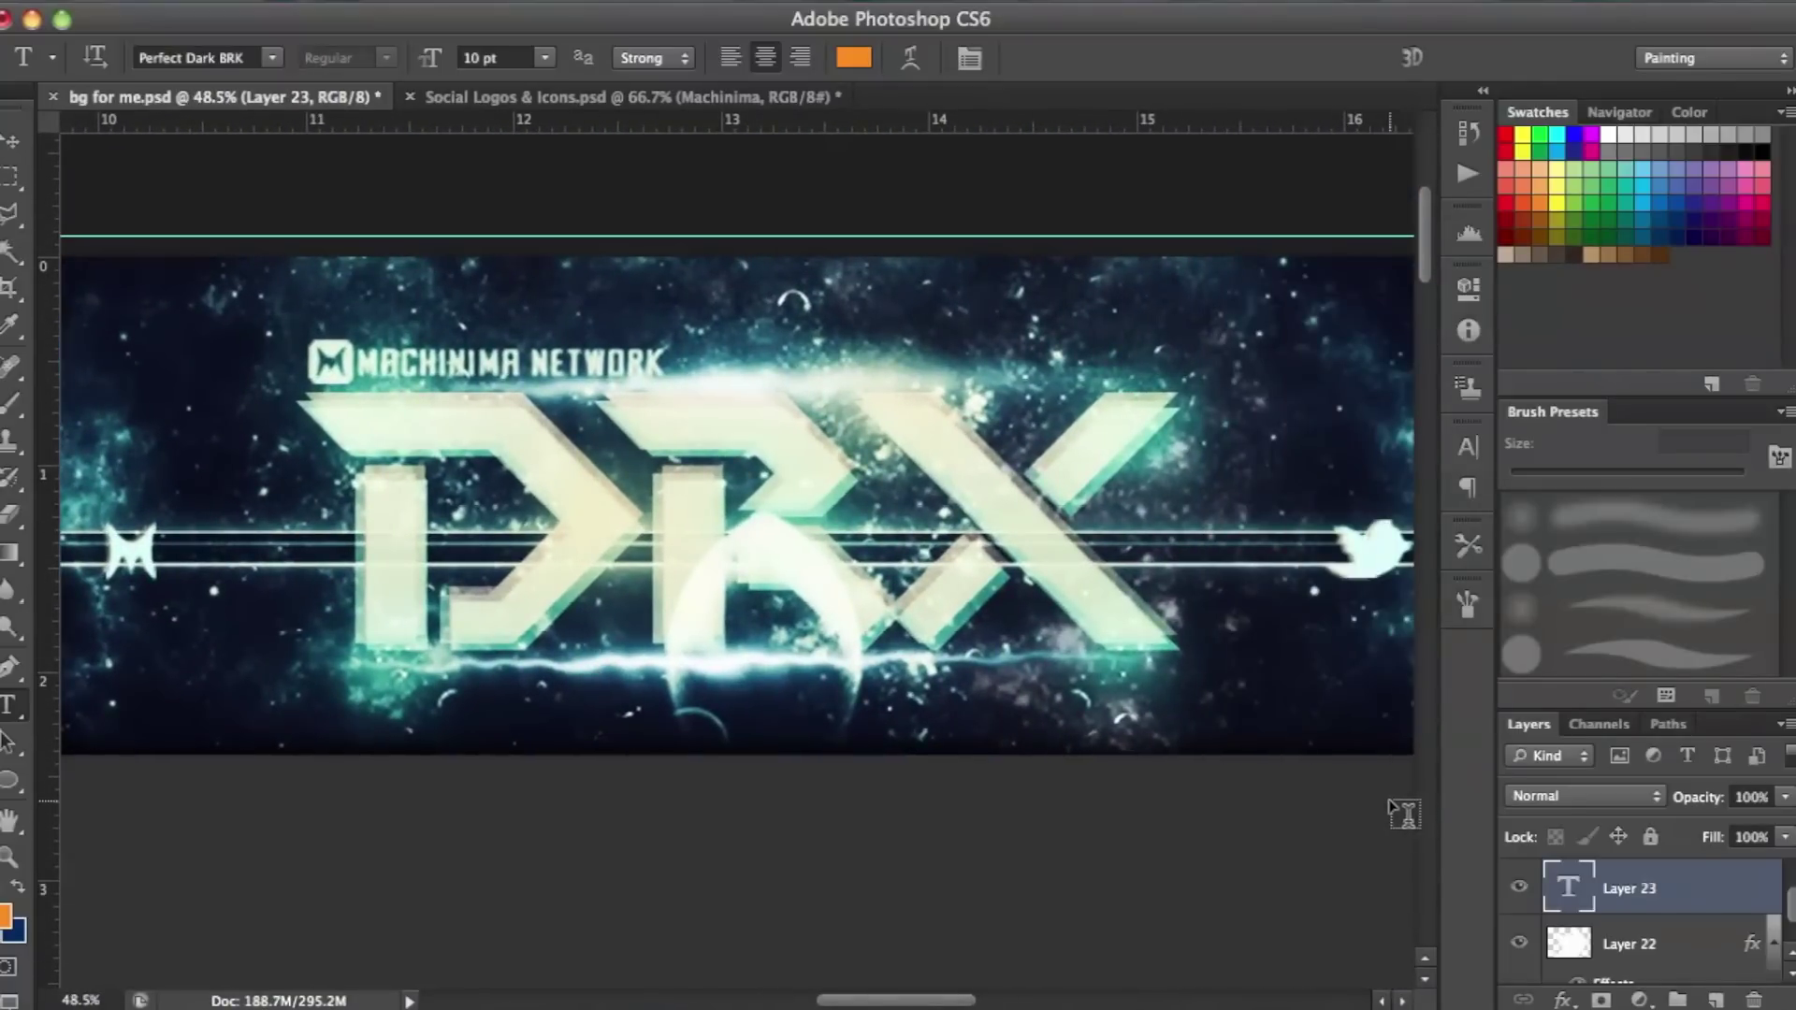
{"action": "scroll", "coordinate": [1588, 894], "scroll_direction": "down", "scroll_amount": 3}
{"action": "left_click", "coordinate": [280, 2]}
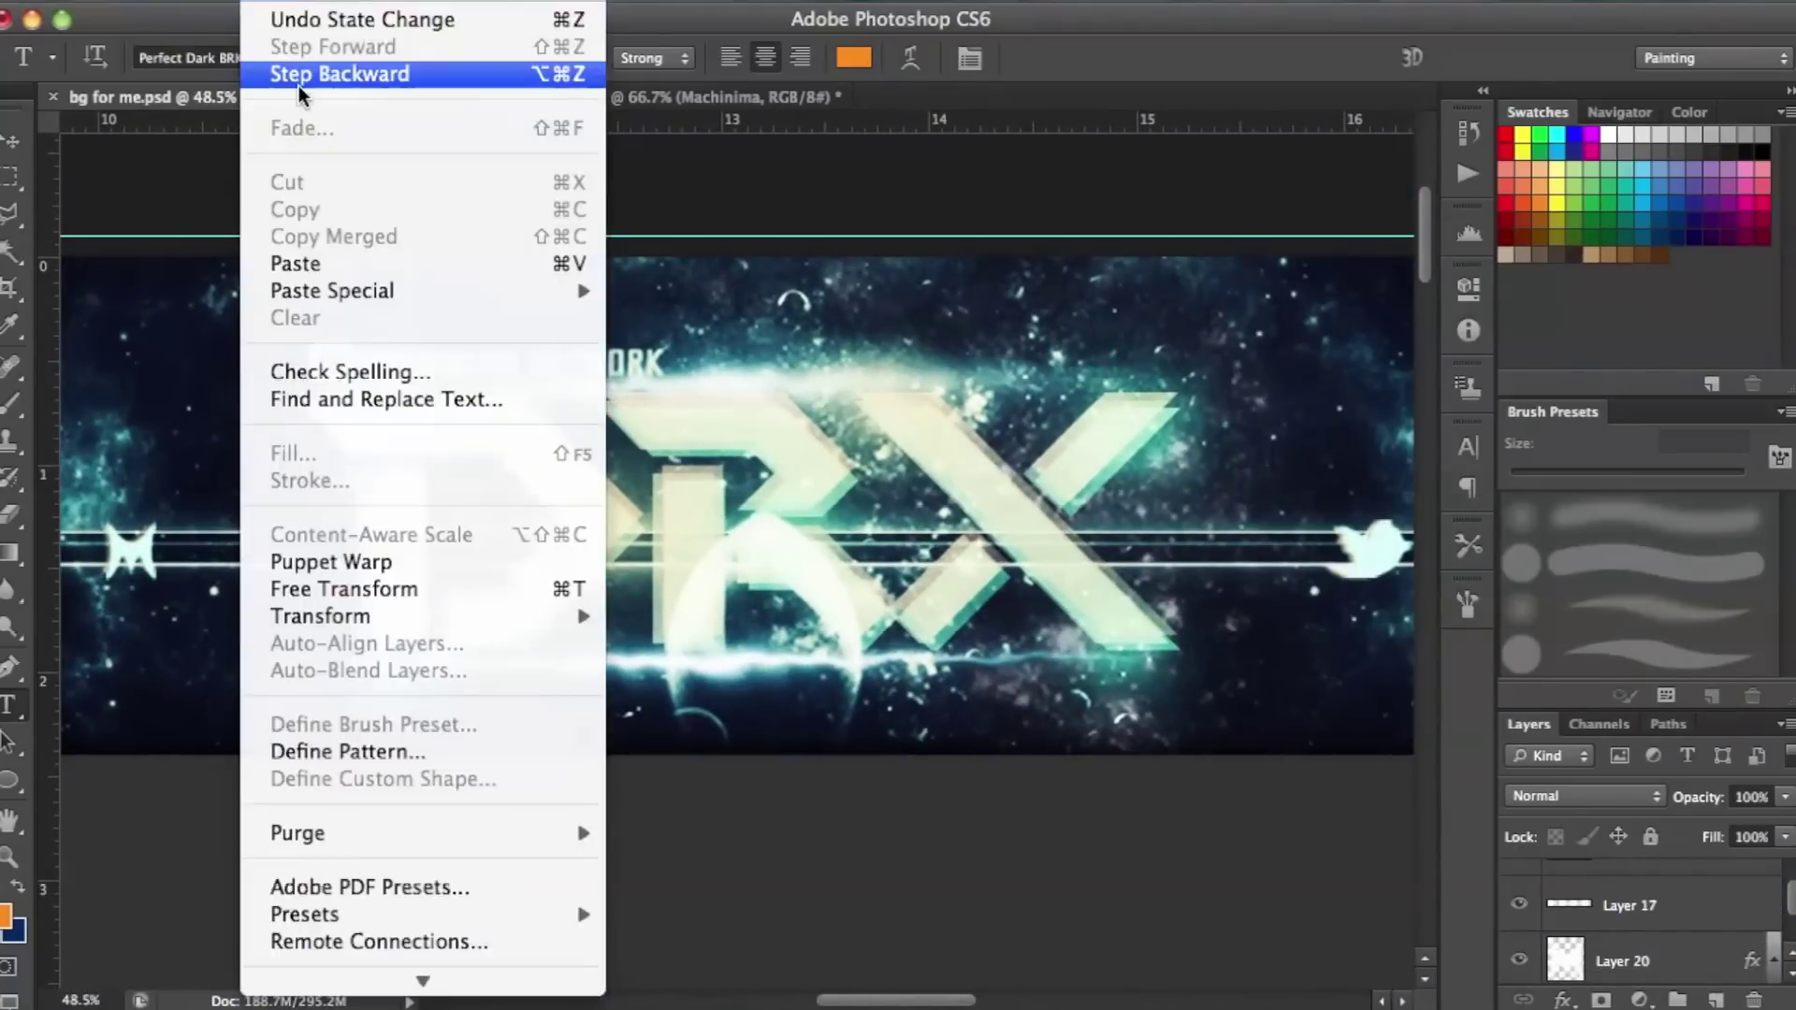
{"action": "left_click", "coordinate": [299, 82]}
Add the text Machinima beneath the M logo in 10 pt Bebas.
{"action": "scroll", "coordinate": [581, 393], "scroll_direction": "right", "scroll_amount": 8}
{"action": "scroll", "coordinate": [581, 393], "scroll_direction": "up", "scroll_amount": 7}
{"action": "scroll", "coordinate": [572, 379], "scroll_direction": "left", "scroll_amount": 5}
{"action": "scroll", "coordinate": [571, 374], "scroll_direction": "up", "scroll_amount": 6}
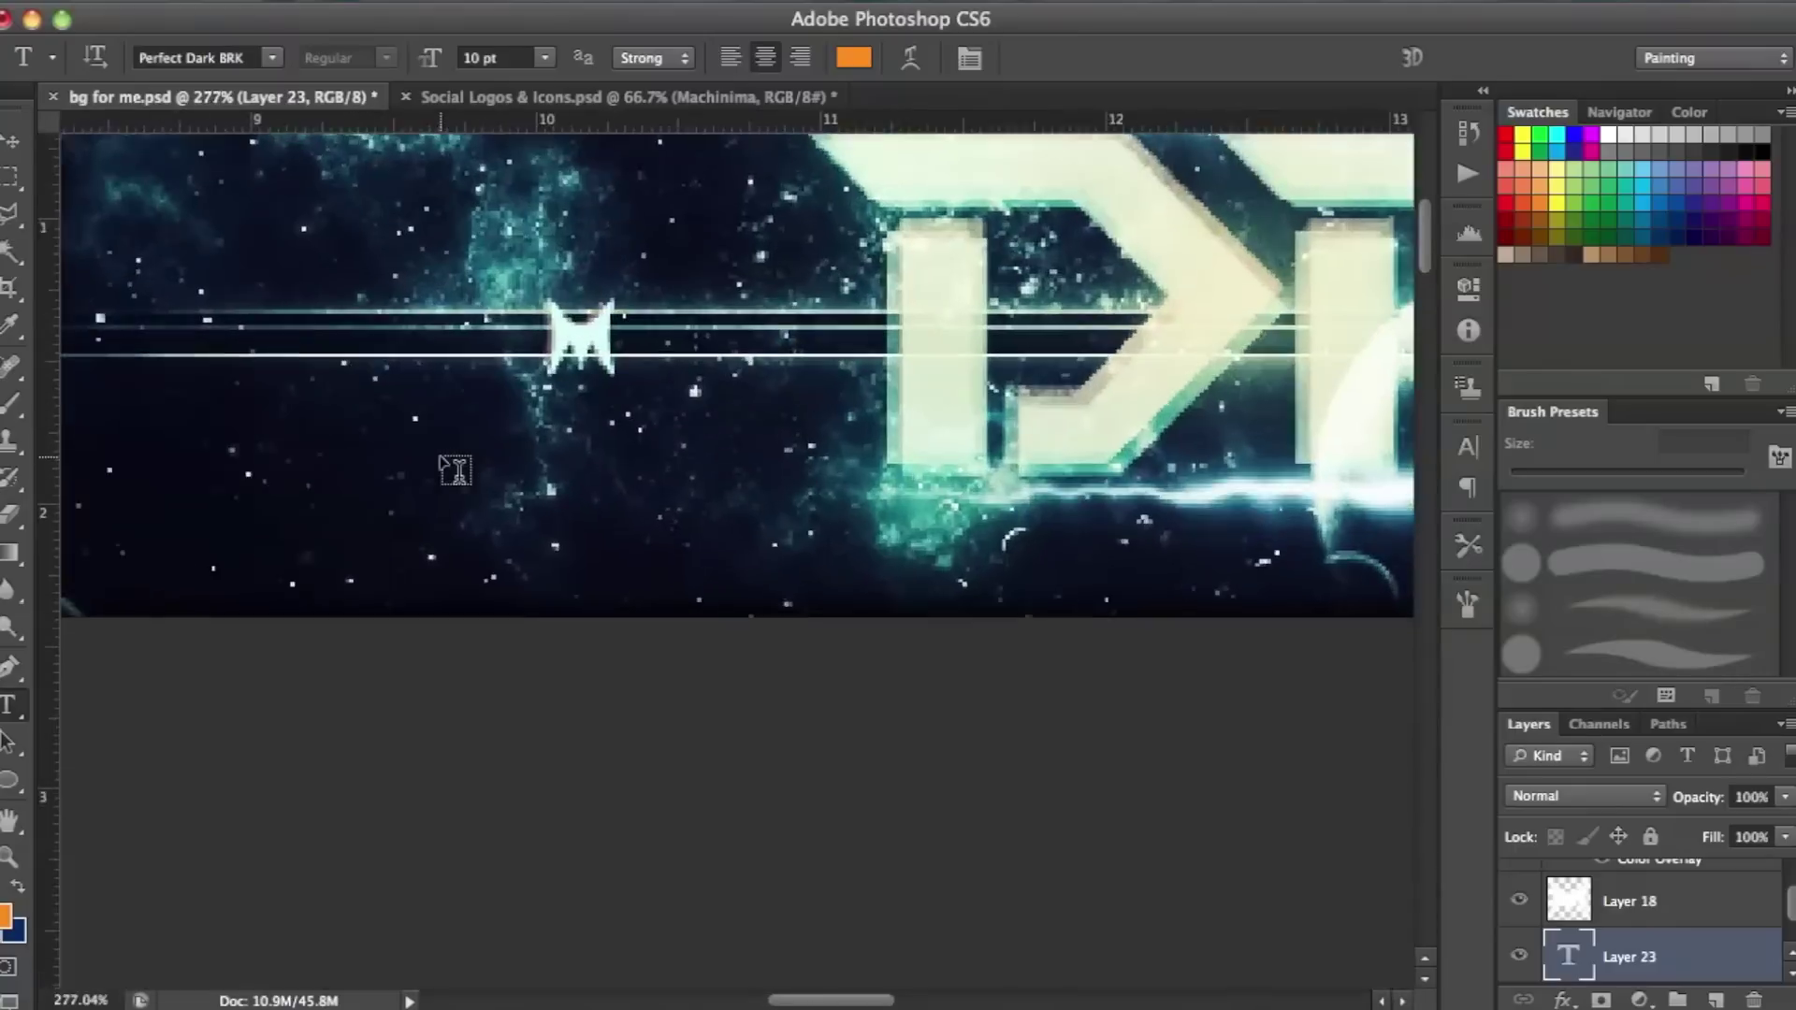
{"action": "scroll", "coordinate": [440, 457], "scroll_direction": "up", "scroll_amount": 2}
{"action": "left_click", "coordinate": [440, 365]}
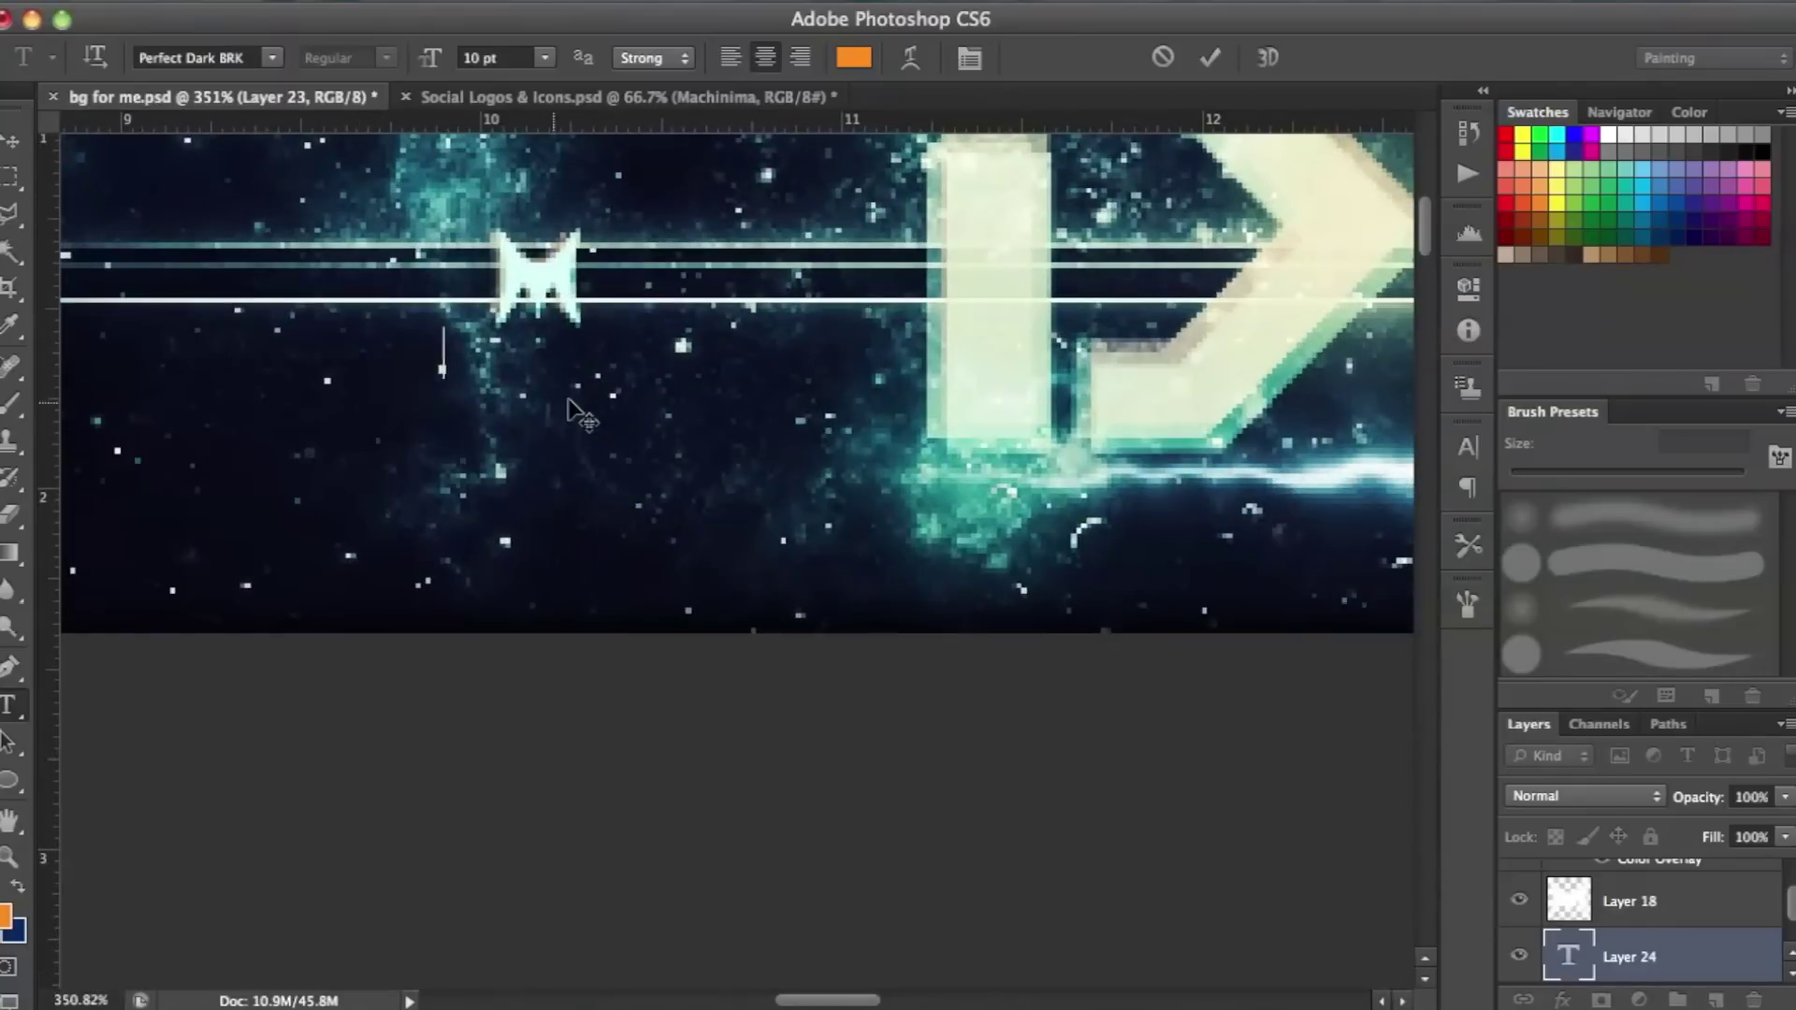
{"action": "left_click", "coordinate": [272, 58]}
{"action": "scroll", "coordinate": [251, 107], "scroll_direction": "up", "scroll_amount": 20}
{"action": "scroll", "coordinate": [261, 112], "scroll_direction": "up", "scroll_amount": 6}
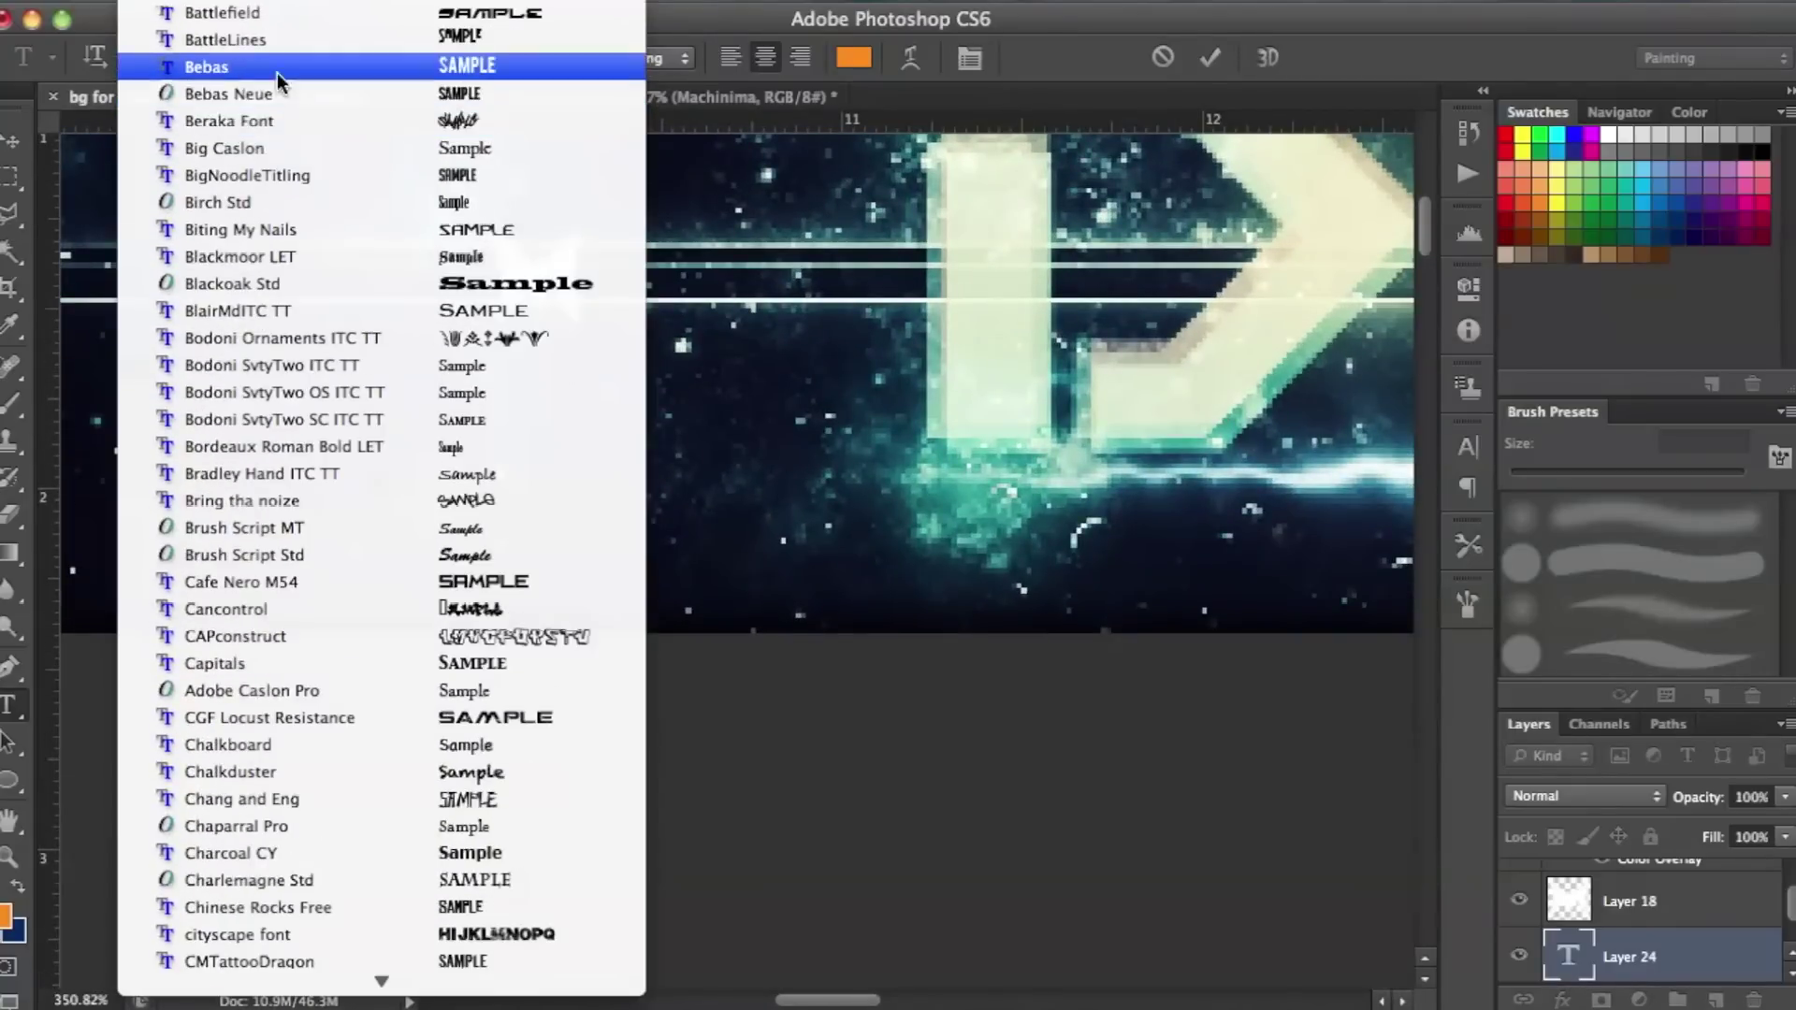
{"action": "left_click", "coordinate": [277, 68]}
{"action": "left_click_drag", "start_coordinate": [531, 489], "coordinate": [524, 494]}
{"action": "scroll", "coordinate": [662, 428], "scroll_direction": "down", "scroll_amount": 4}
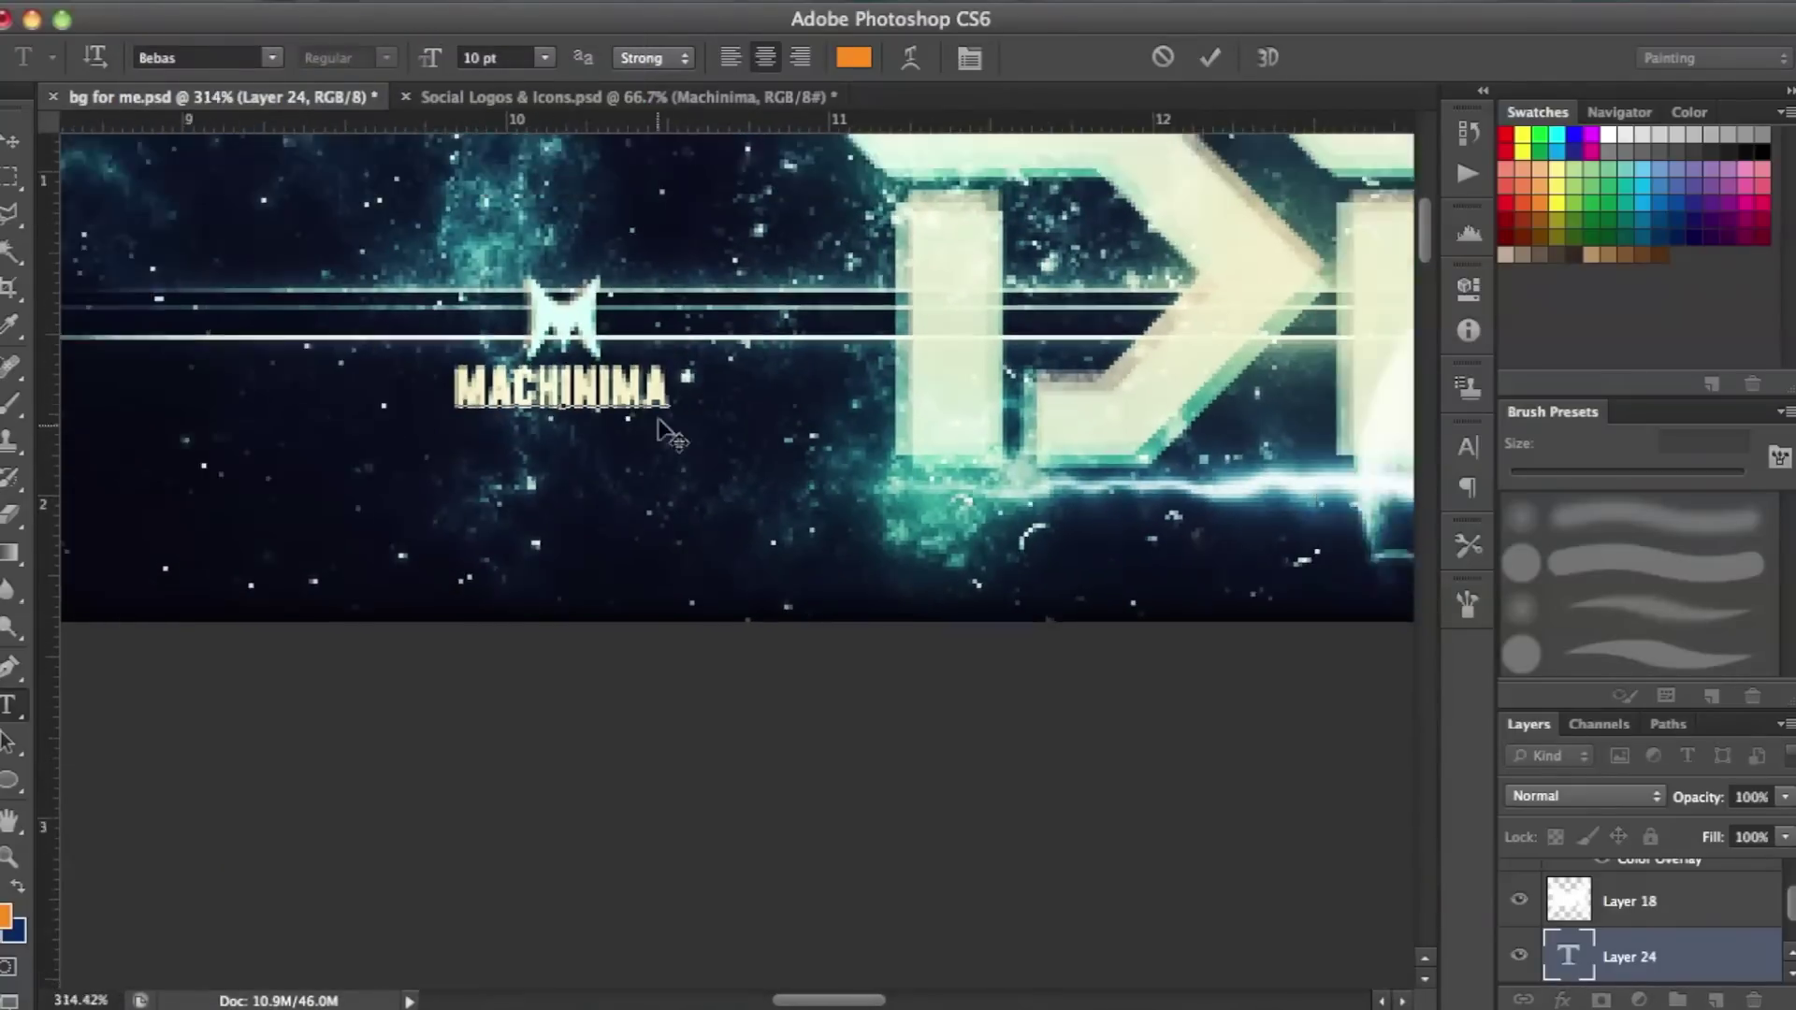
{"action": "left_click", "coordinate": [10, 176]}
Recolor the Machinima label beneath the M logo to white.
{"action": "scroll", "coordinate": [655, 399], "scroll_direction": "right", "scroll_amount": 3}
{"action": "scroll", "coordinate": [663, 401], "scroll_direction": "down", "scroll_amount": 1}
{"action": "scroll", "coordinate": [663, 402], "scroll_direction": "down", "scroll_amount": 3}
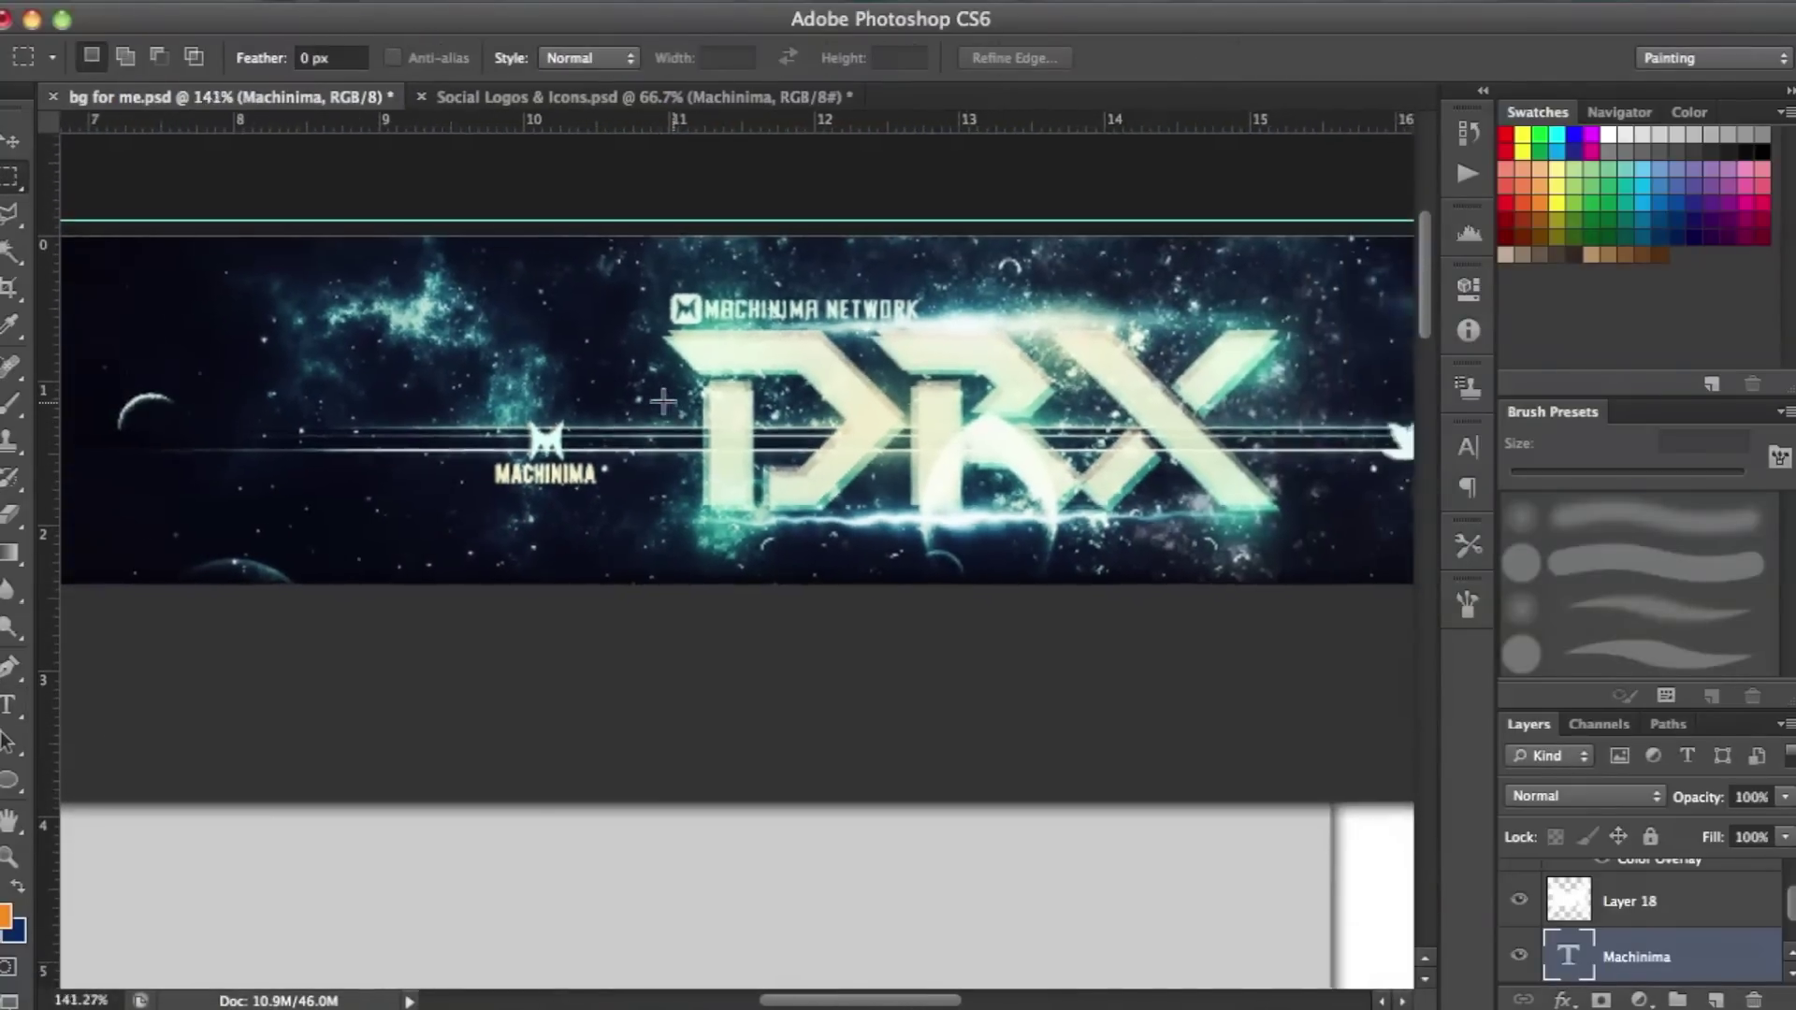
{"action": "scroll", "coordinate": [664, 398], "scroll_direction": "right", "scroll_amount": 3}
{"action": "scroll", "coordinate": [664, 398], "scroll_direction": "left", "scroll_amount": 2}
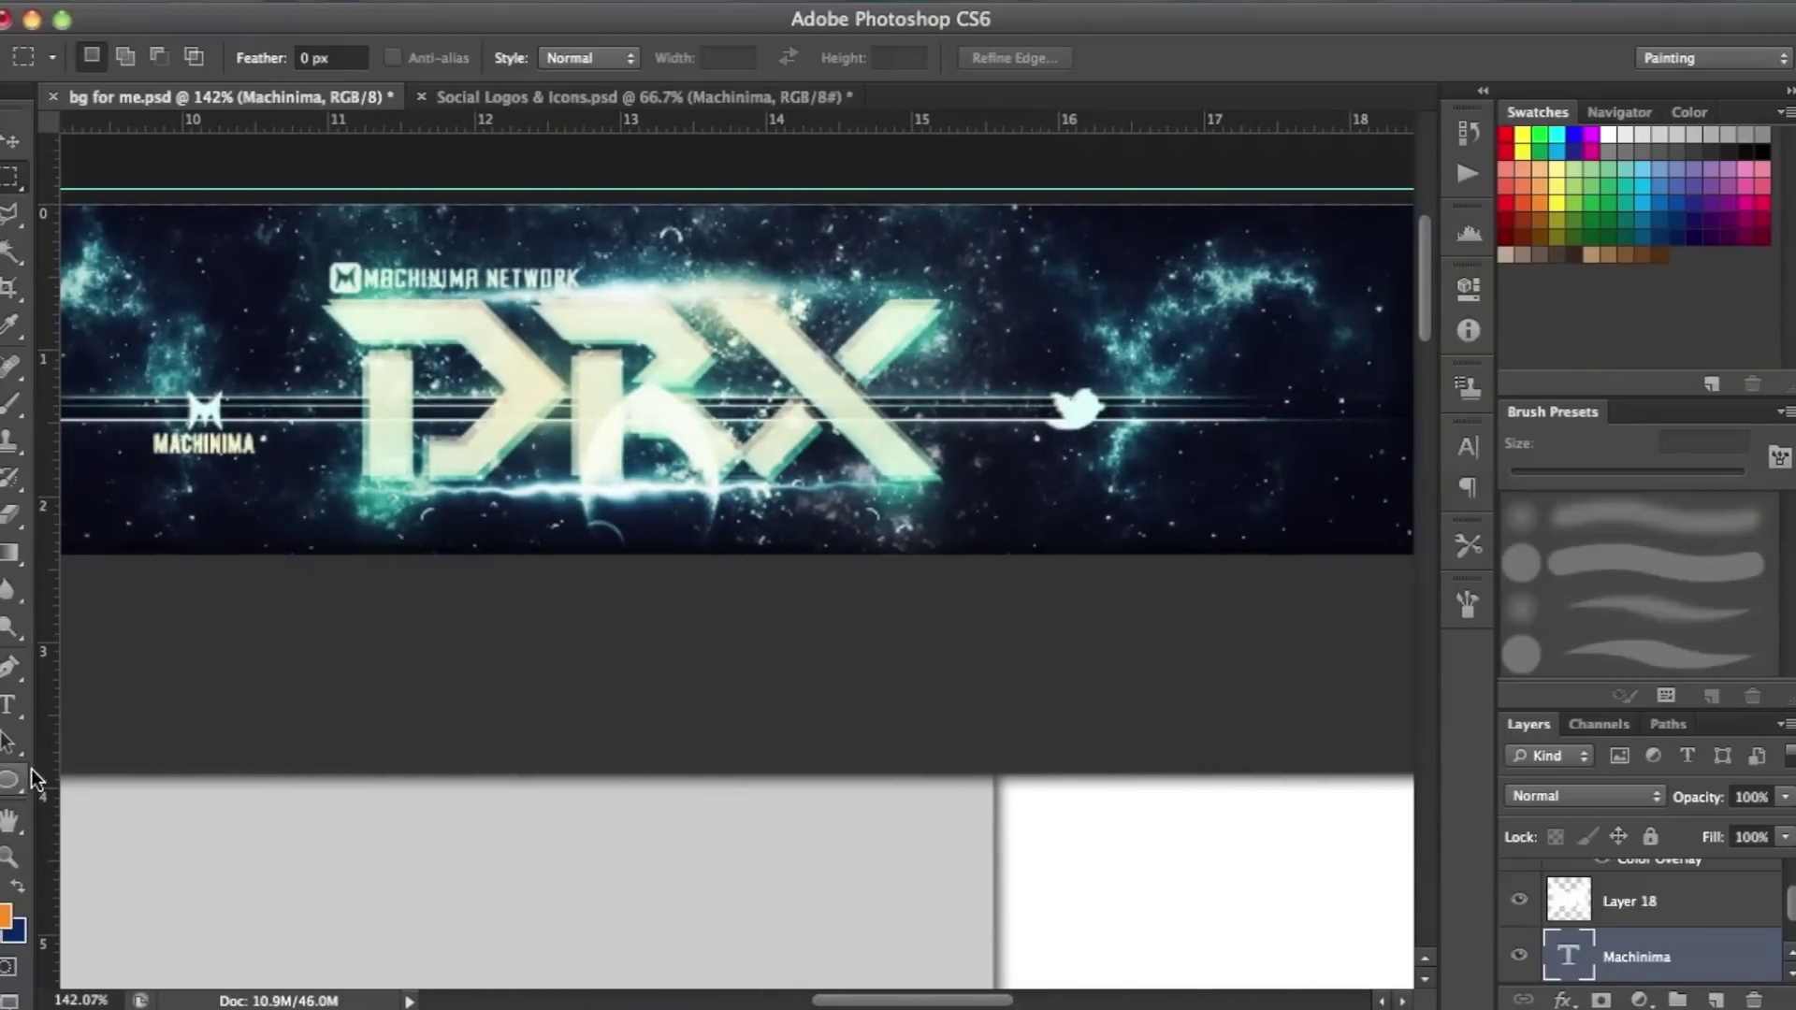
{"action": "left_click", "coordinate": [9, 704]}
{"action": "double_click", "coordinate": [202, 445]}
{"action": "left_click", "coordinate": [5, 917]}
{"action": "left_click", "coordinate": [600, 208]}
{"action": "key", "text": "Return"}
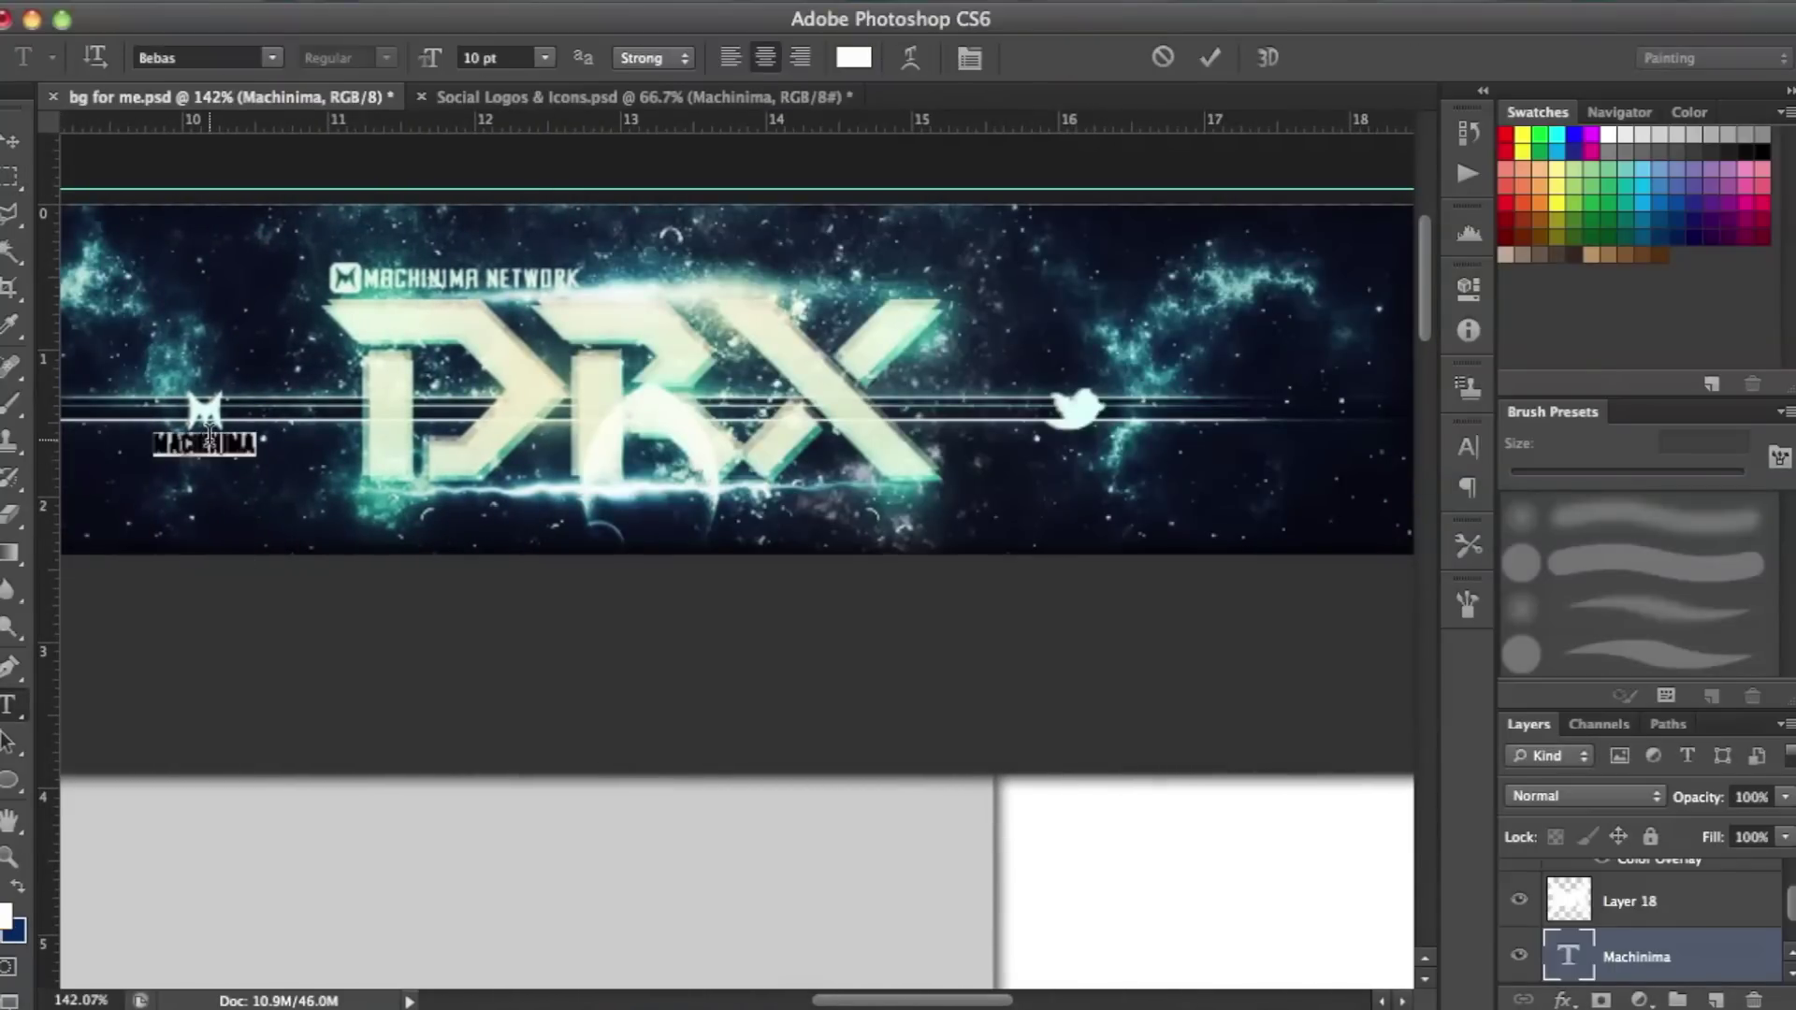
Add a Twitter label beneath the bird icon with 42% layer opacity, and save the document.
{"action": "left_click_drag", "start_coordinate": [1728, 822], "coordinate": [1704, 823]}
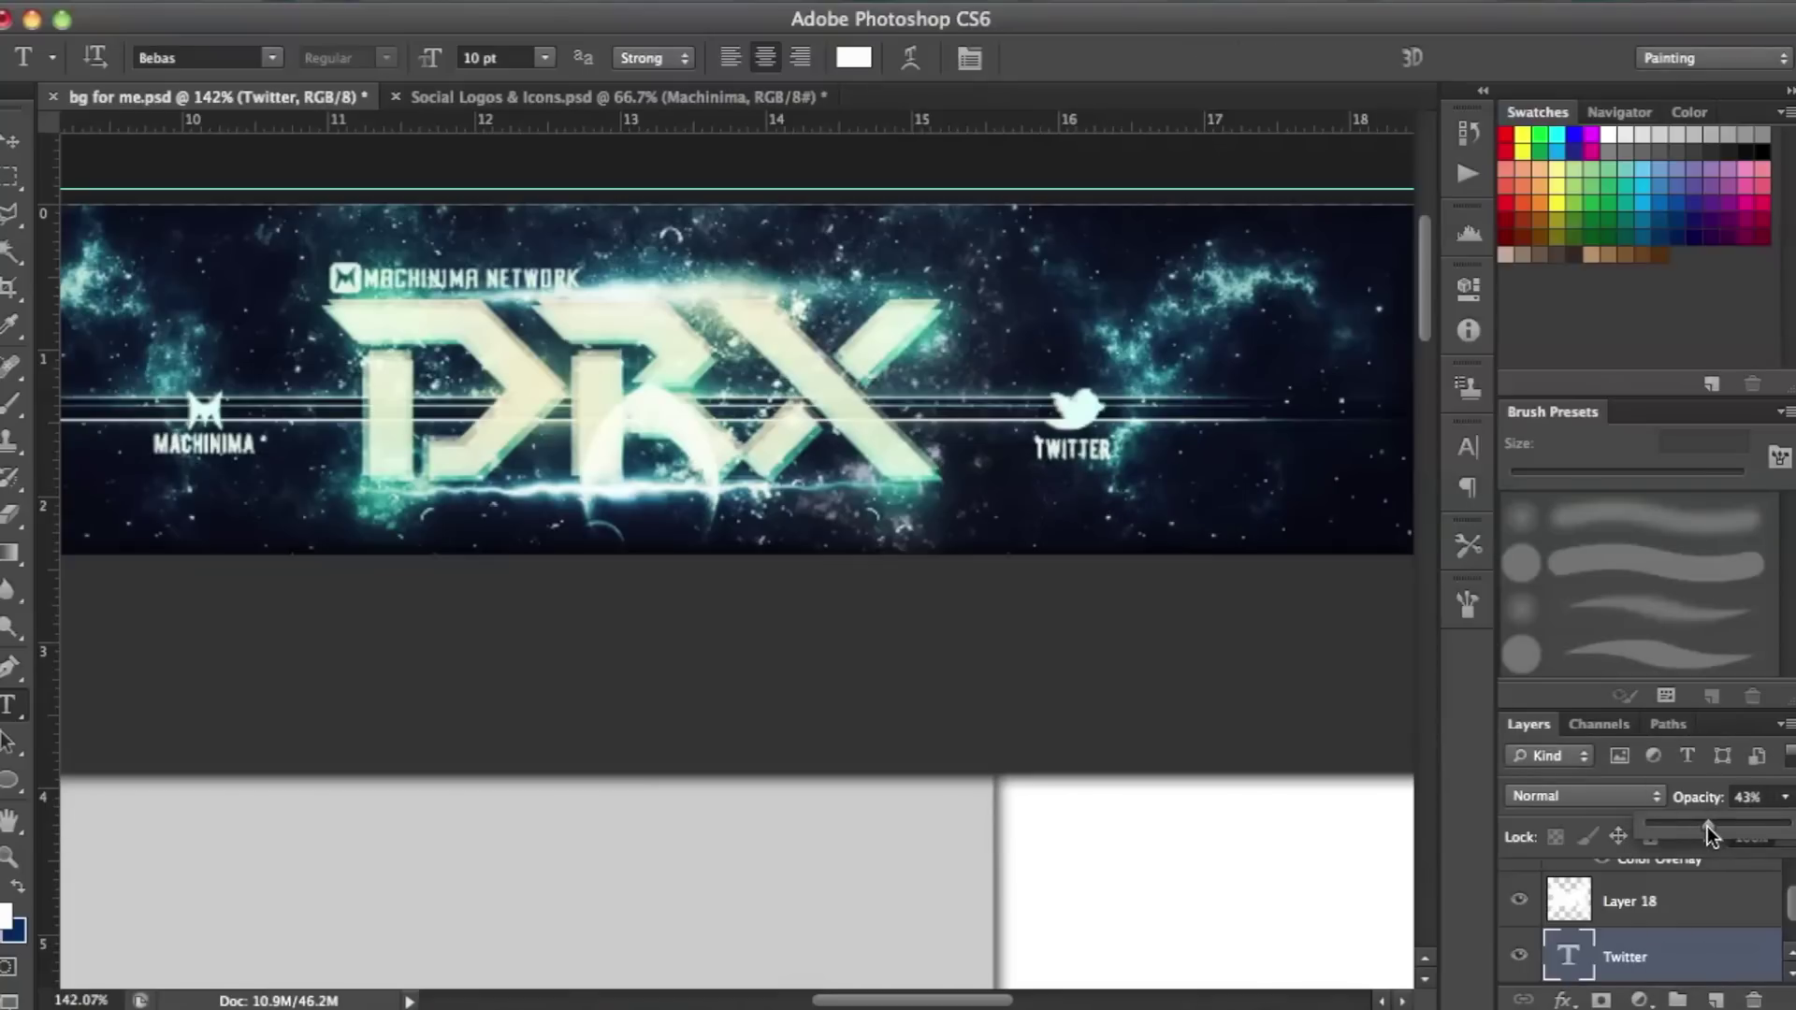
{"action": "left_click_drag", "start_coordinate": [1708, 827], "coordinate": [1704, 828]}
{"action": "left_click", "coordinate": [1784, 799]}
{"action": "scroll", "coordinate": [745, 273], "scroll_direction": "left", "scroll_amount": 2}
{"action": "scroll", "coordinate": [746, 273], "scroll_direction": "down", "scroll_amount": 2}
{"action": "scroll", "coordinate": [745, 273], "scroll_direction": "up", "scroll_amount": 3}
{"action": "left_click", "coordinate": [203, 2]}
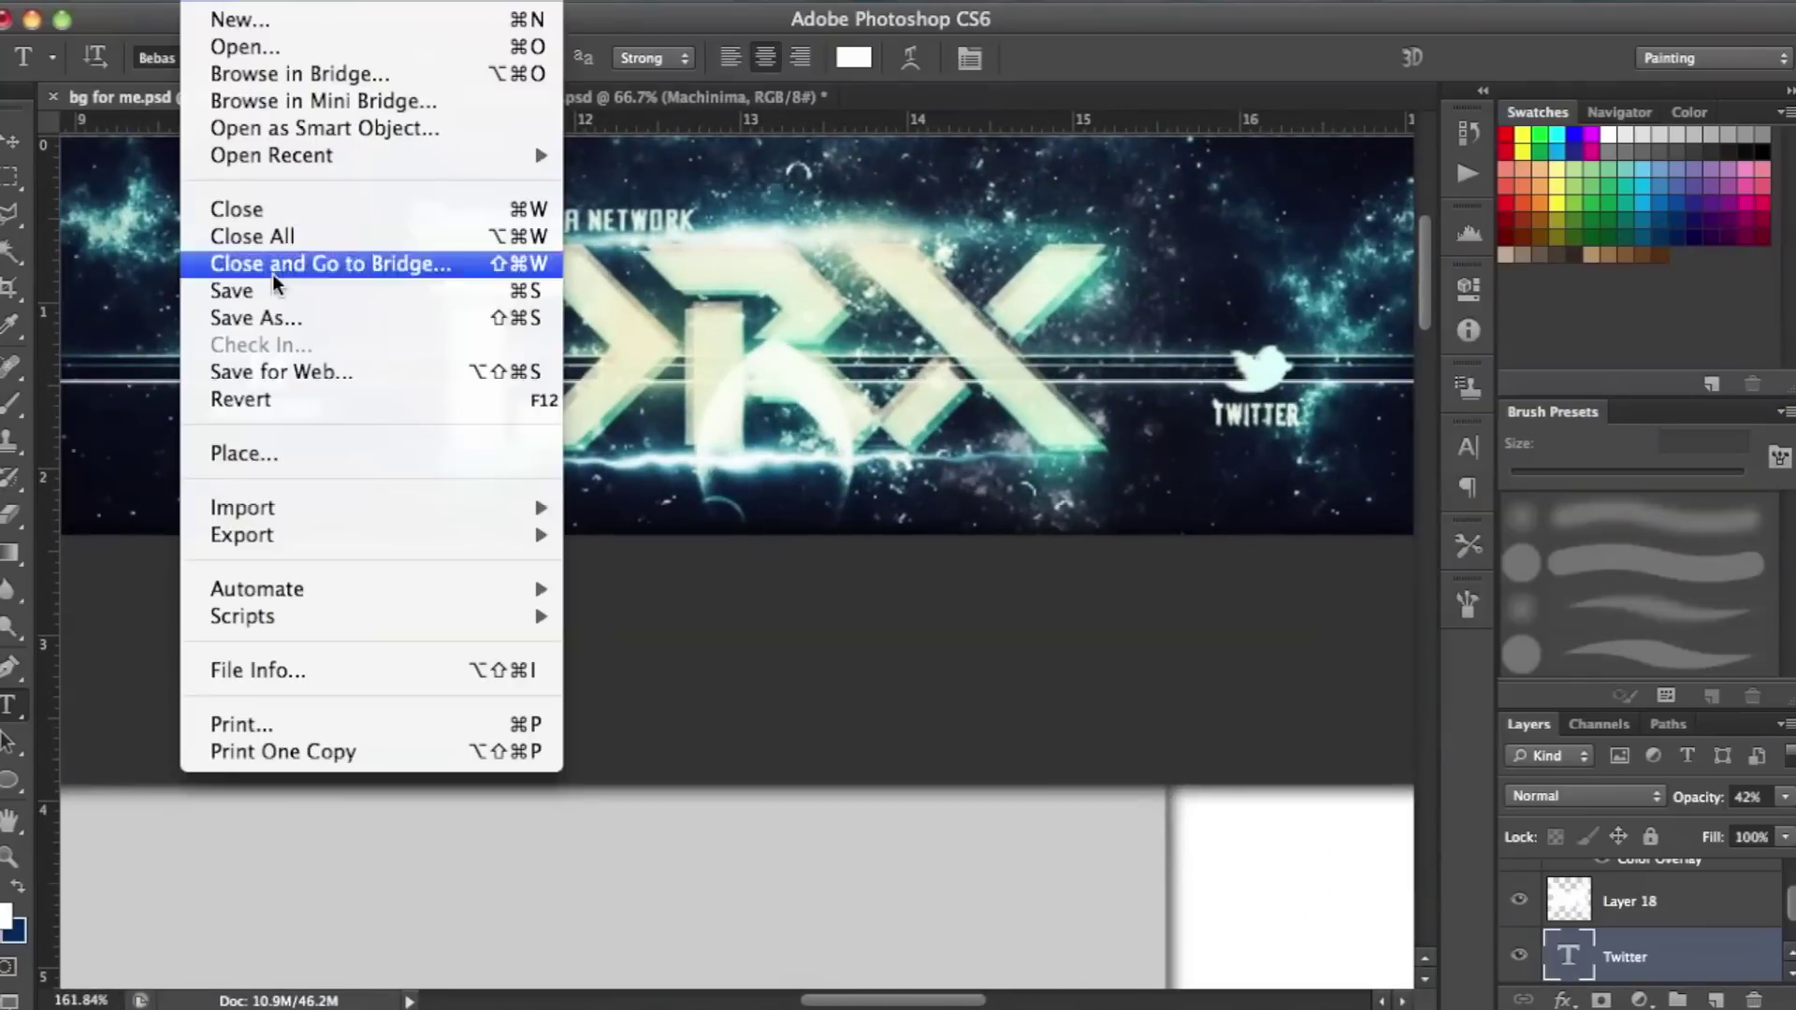
{"action": "left_click", "coordinate": [273, 288]}
Select Layer 15 and set the foreground color to bright cyan #05fcf3.
{"action": "scroll", "coordinate": [1677, 935], "scroll_direction": "down", "scroll_amount": 2}
{"action": "left_click", "coordinate": [1646, 955]}
{"action": "scroll", "coordinate": [1672, 944], "scroll_direction": "down", "scroll_amount": 2}
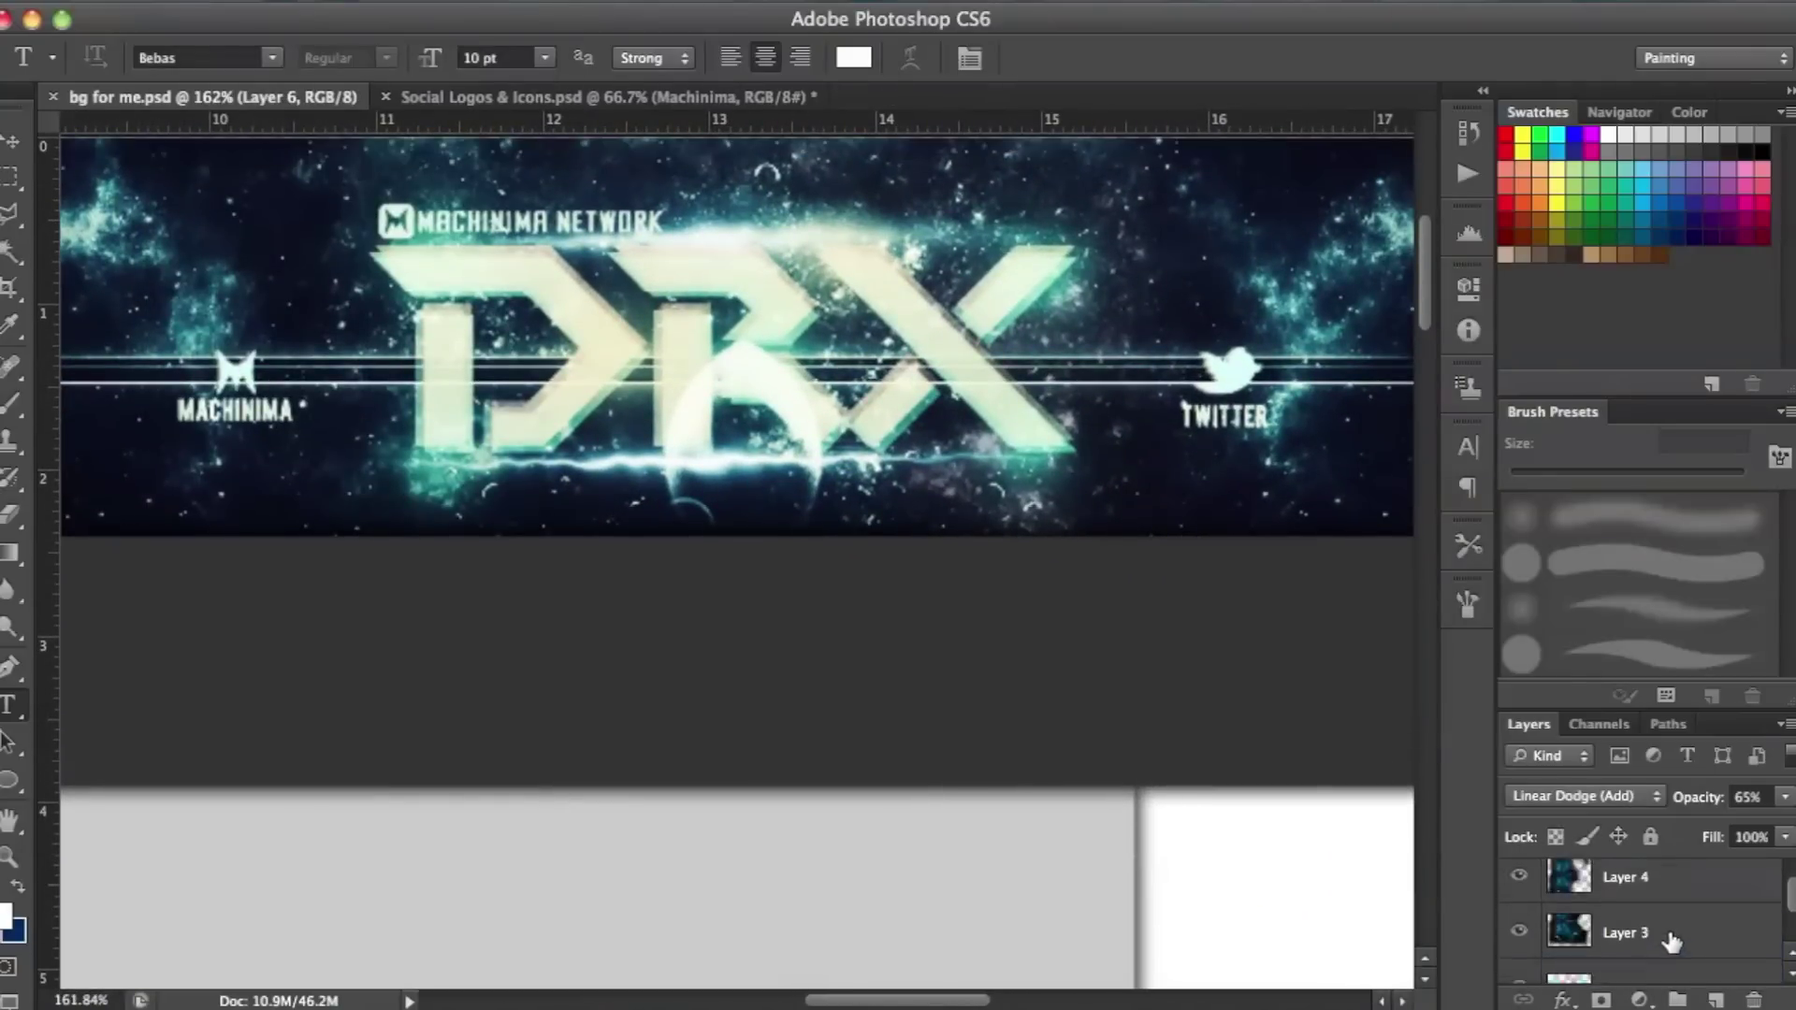
{"action": "left_click", "coordinate": [5, 337]}
{"action": "left_click", "coordinate": [7, 915]}
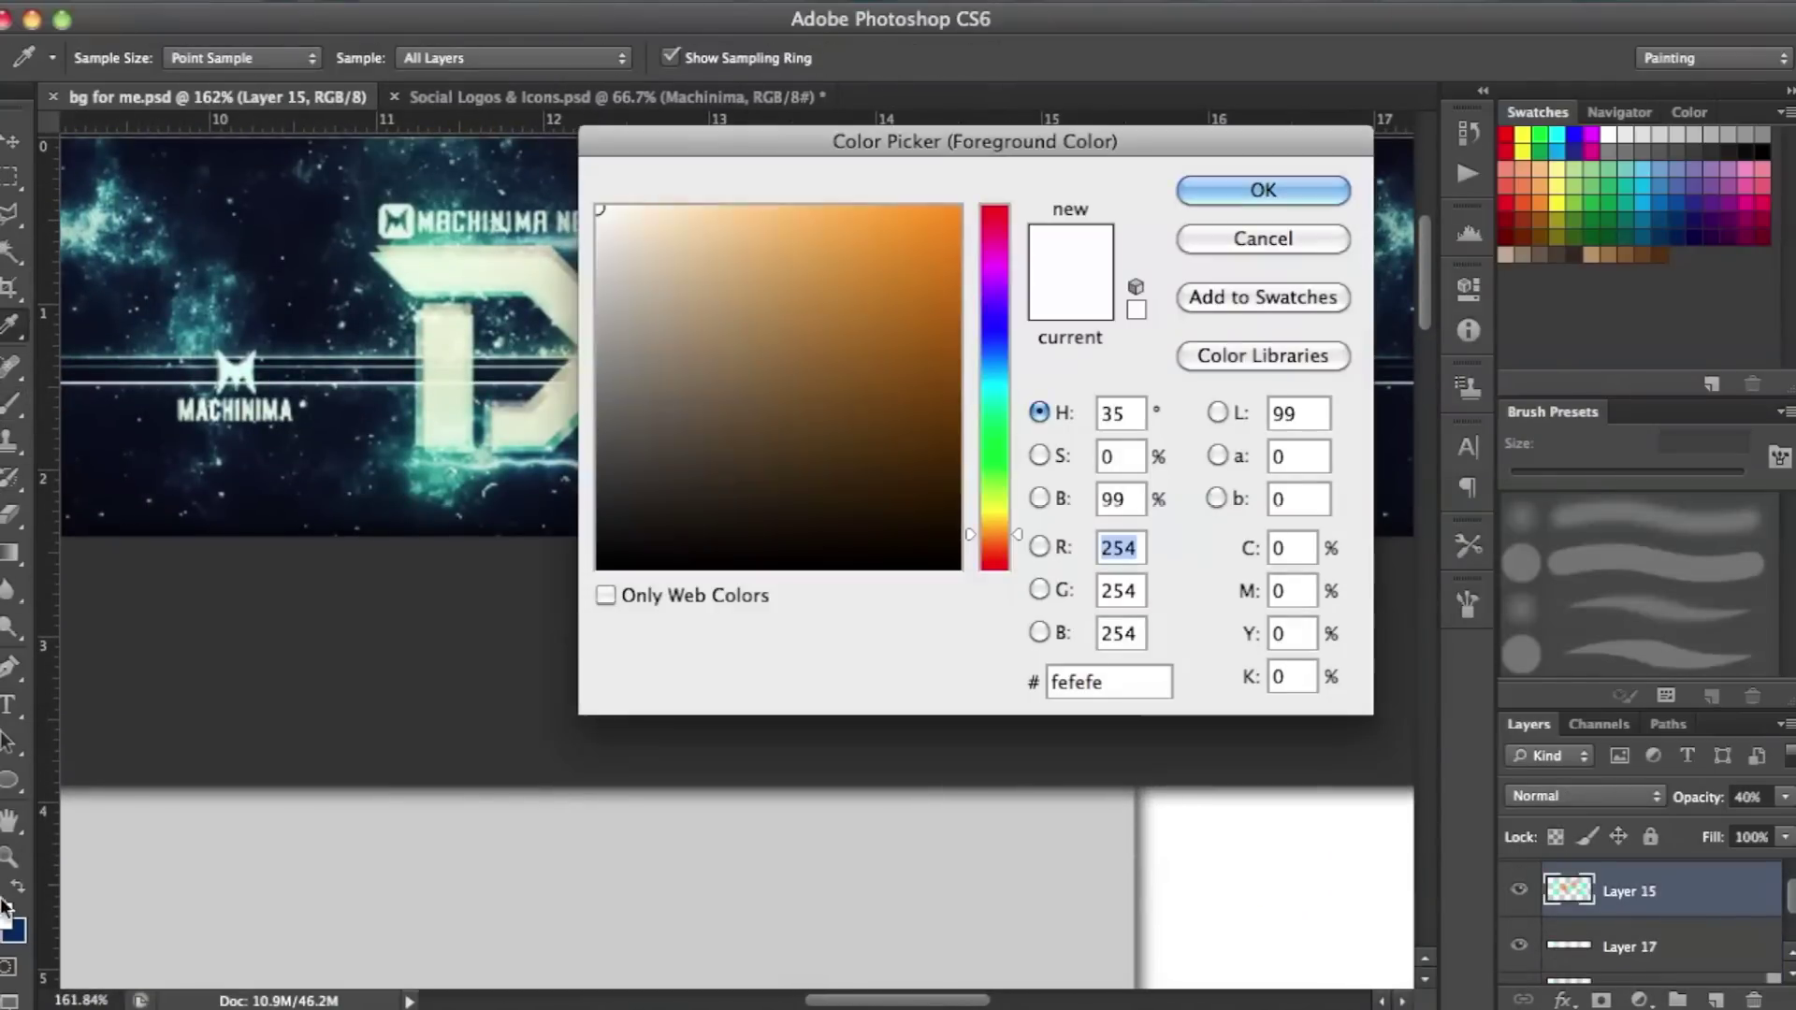
{"action": "left_click", "coordinate": [1262, 191]}
Try brushing a soft 78 px cyan glow behind the M logo and the Twitter bird, and step back through the strokes.
{"action": "key", "text": "b"}
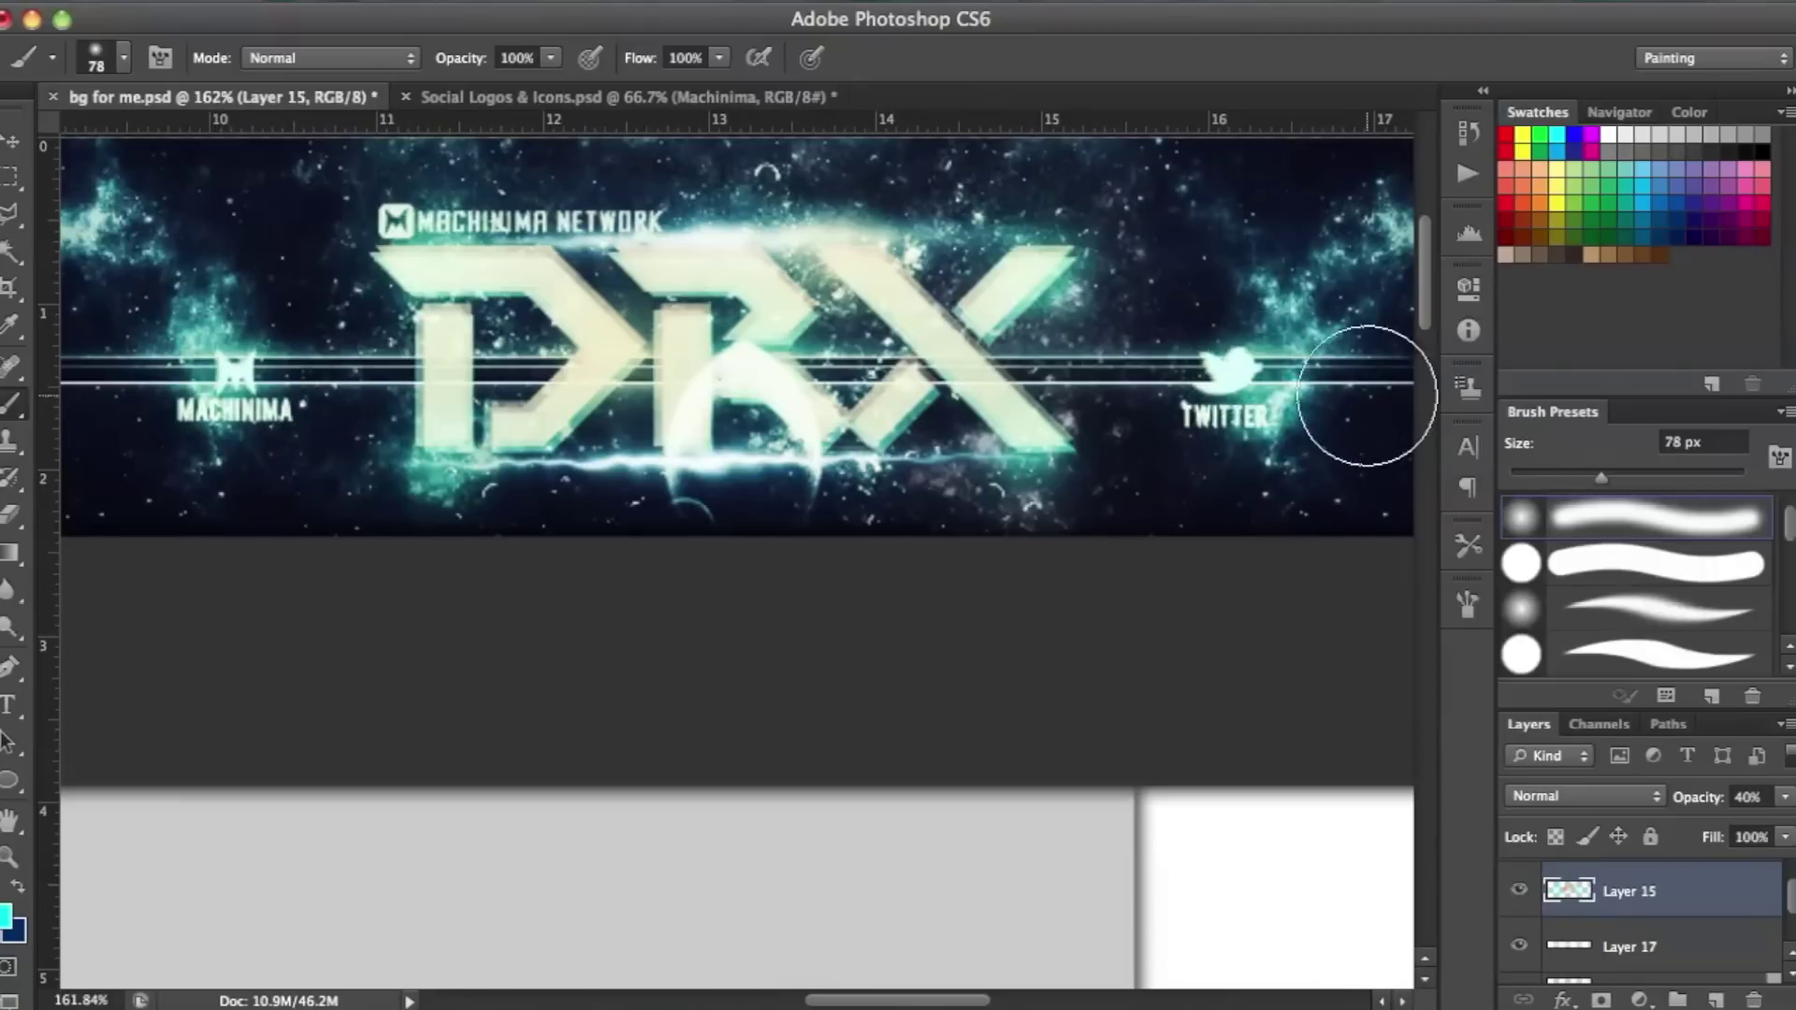
{"action": "left_click", "coordinate": [262, 1]}
{"action": "left_click", "coordinate": [308, 86]}
{"action": "left_click", "coordinate": [261, 2]}
{"action": "left_click", "coordinate": [309, 86]}
{"action": "left_click", "coordinate": [262, 2]}
{"action": "left_click", "coordinate": [309, 86]}
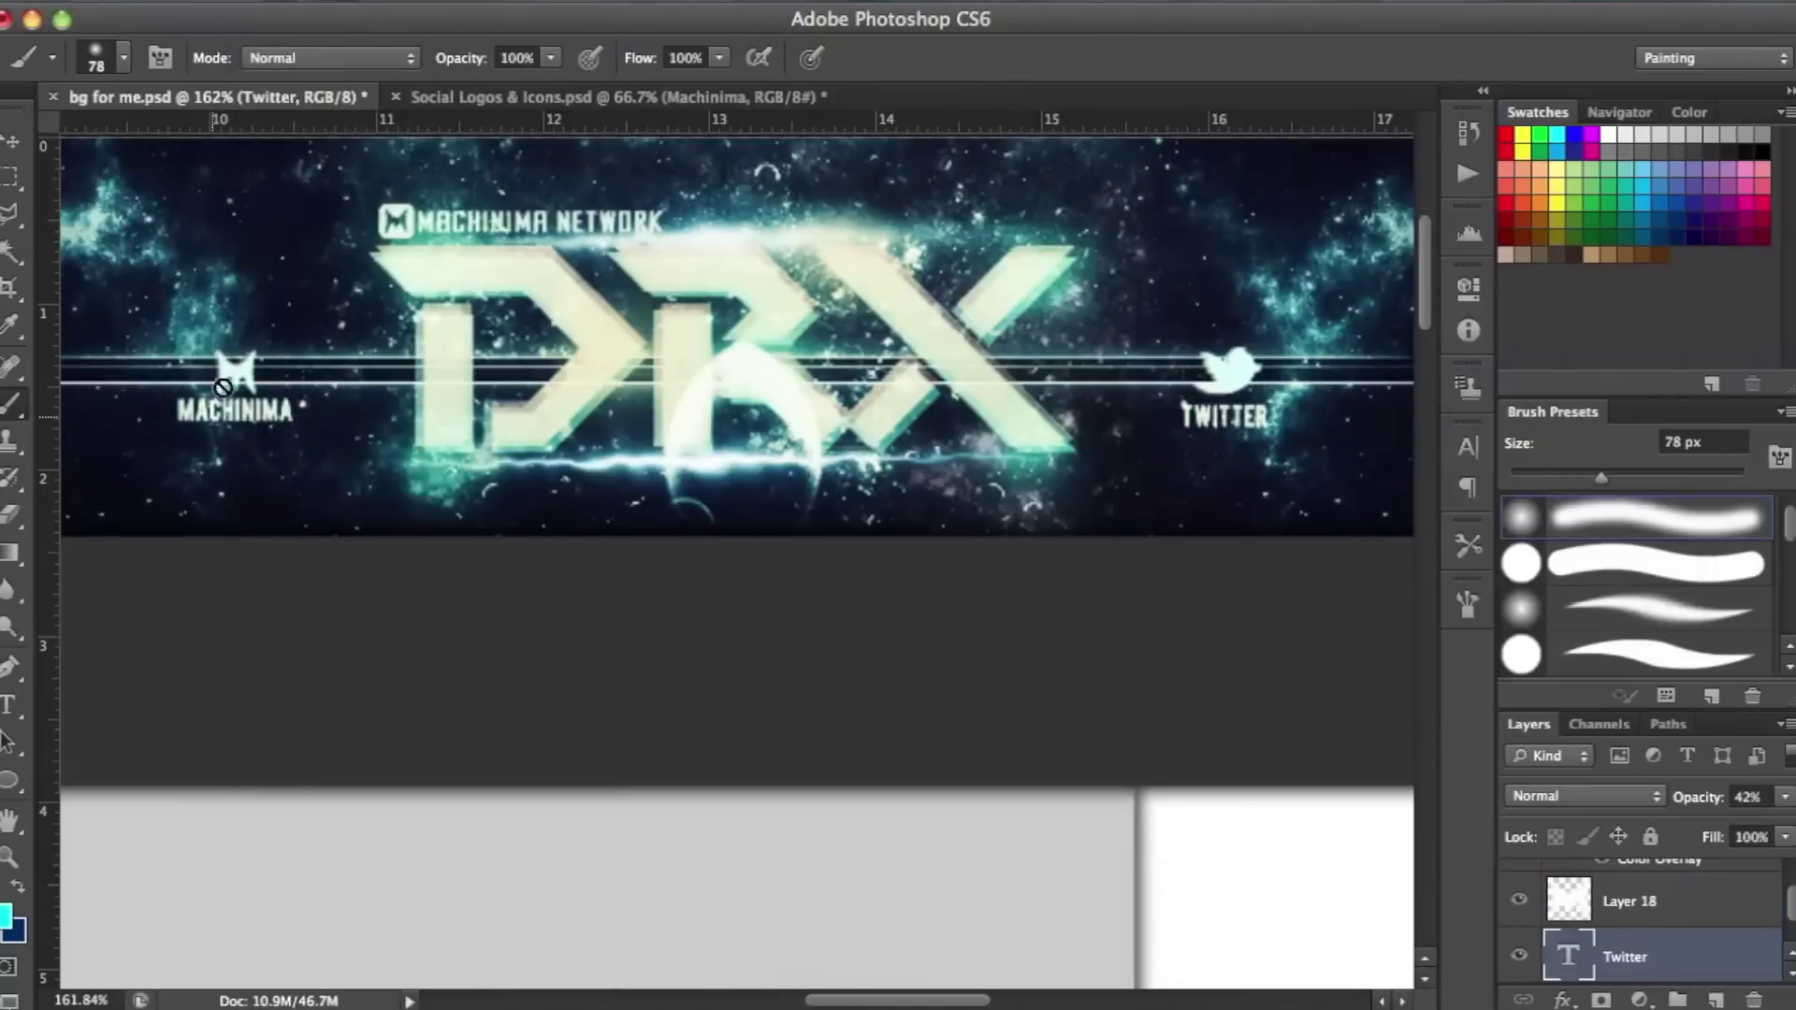
Paint a soft cyan glow behind the Machinima and Twitter icons on Layer 15 with the 78 px brush.
{"action": "left_click", "coordinate": [109, 375], "text": "super"}
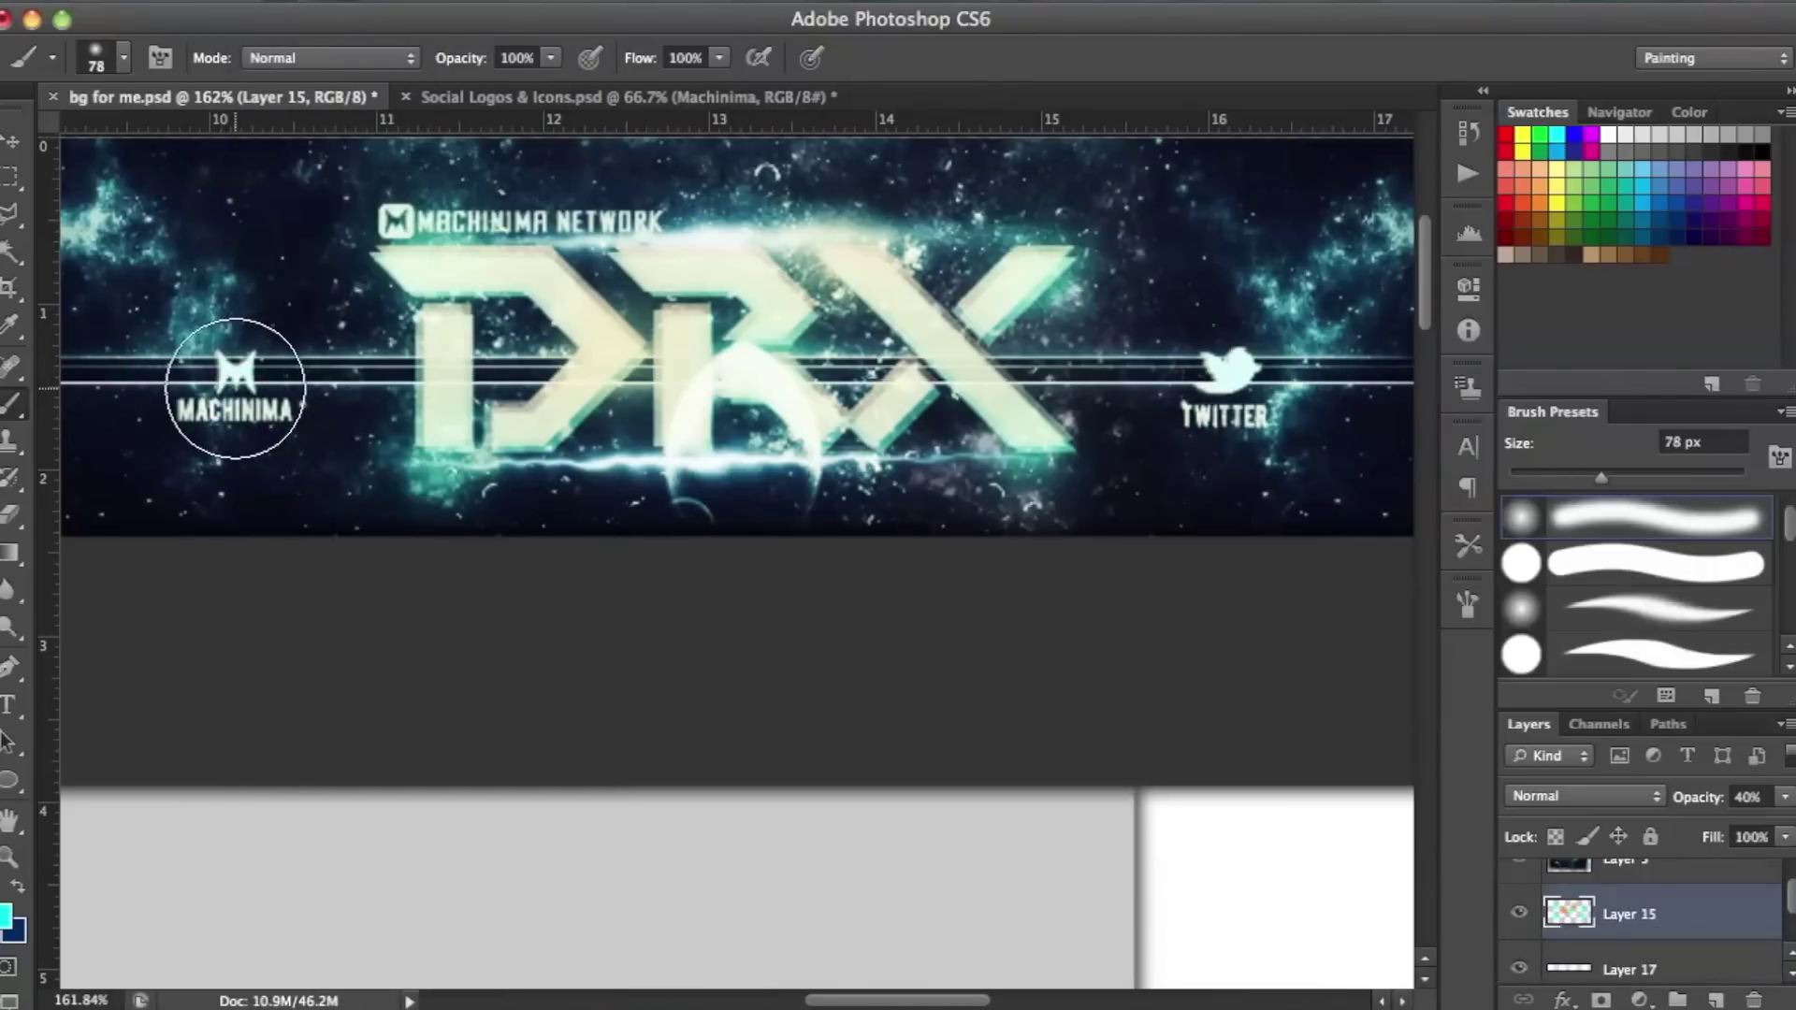
{"action": "left_click", "coordinate": [235, 388]}
{"action": "scroll", "coordinate": [1032, 286], "scroll_direction": "down", "scroll_amount": 2}
Fill a new layer above Layer 15 with a radial white-to-transparent gradient centered on the banner.
{"action": "key", "text": "g"}
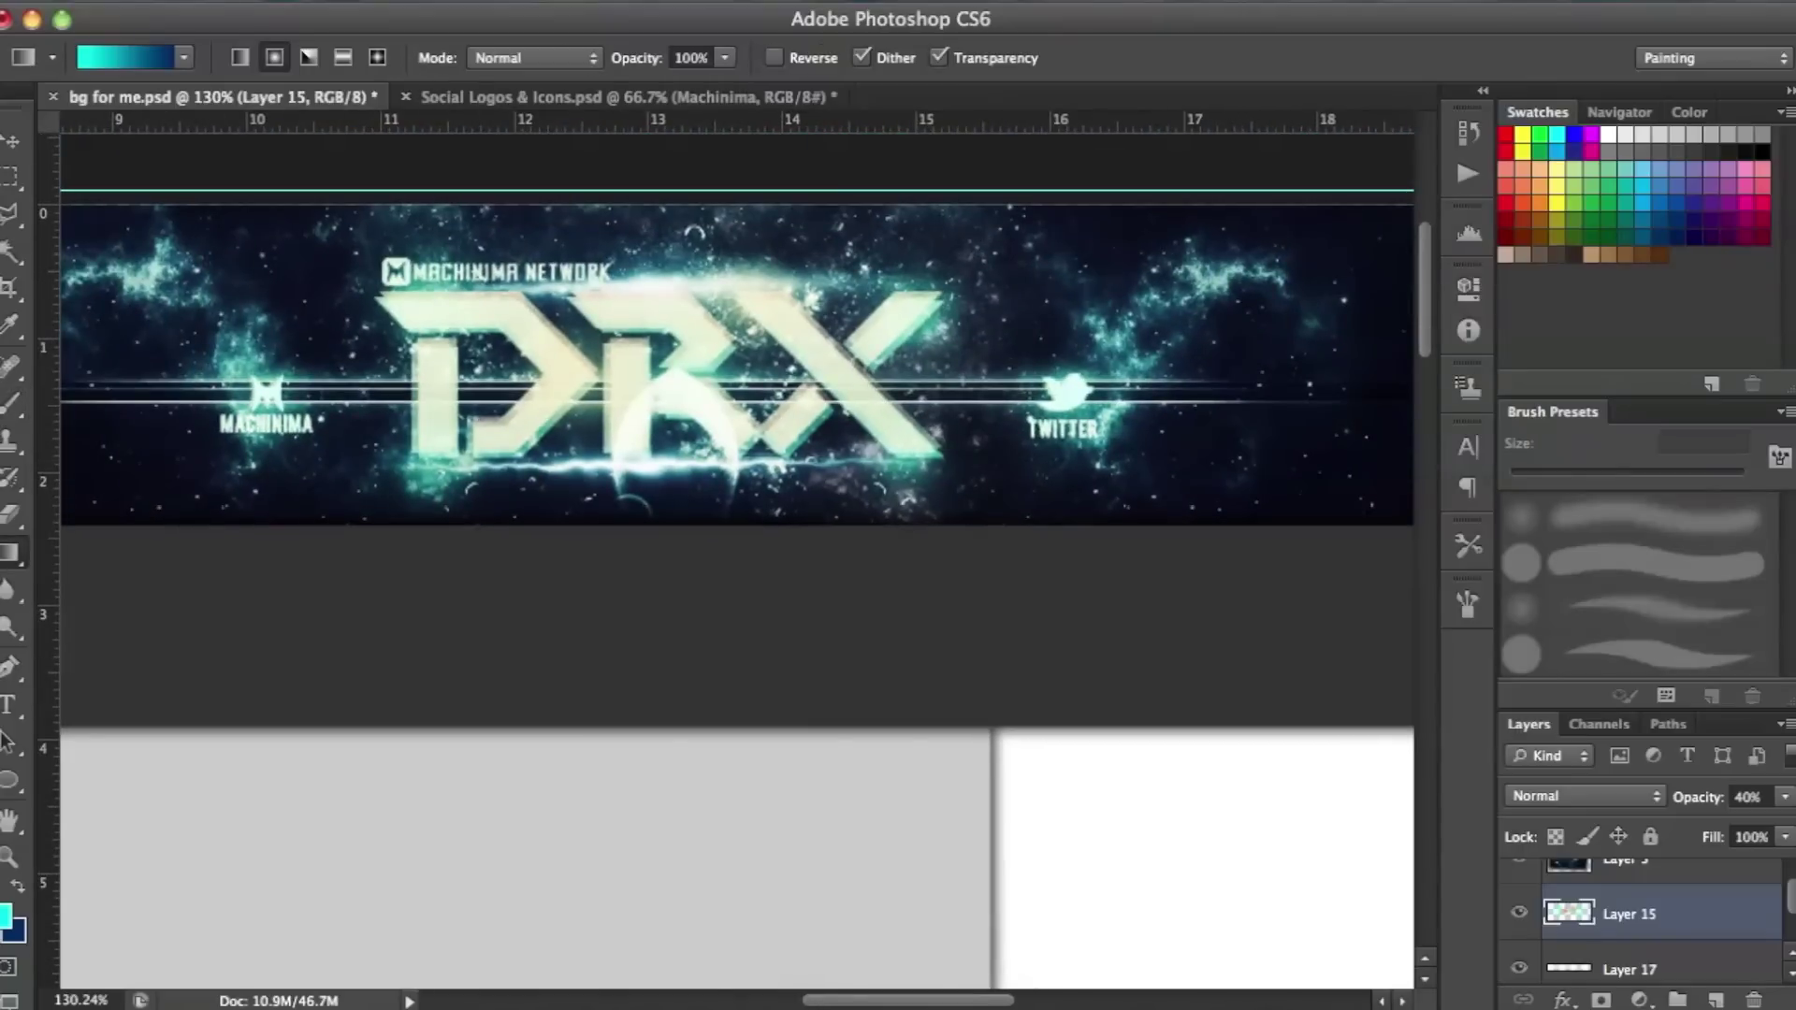
{"action": "scroll", "coordinate": [1648, 935], "scroll_direction": "down", "scroll_amount": 2}
{"action": "left_click", "coordinate": [7, 913]}
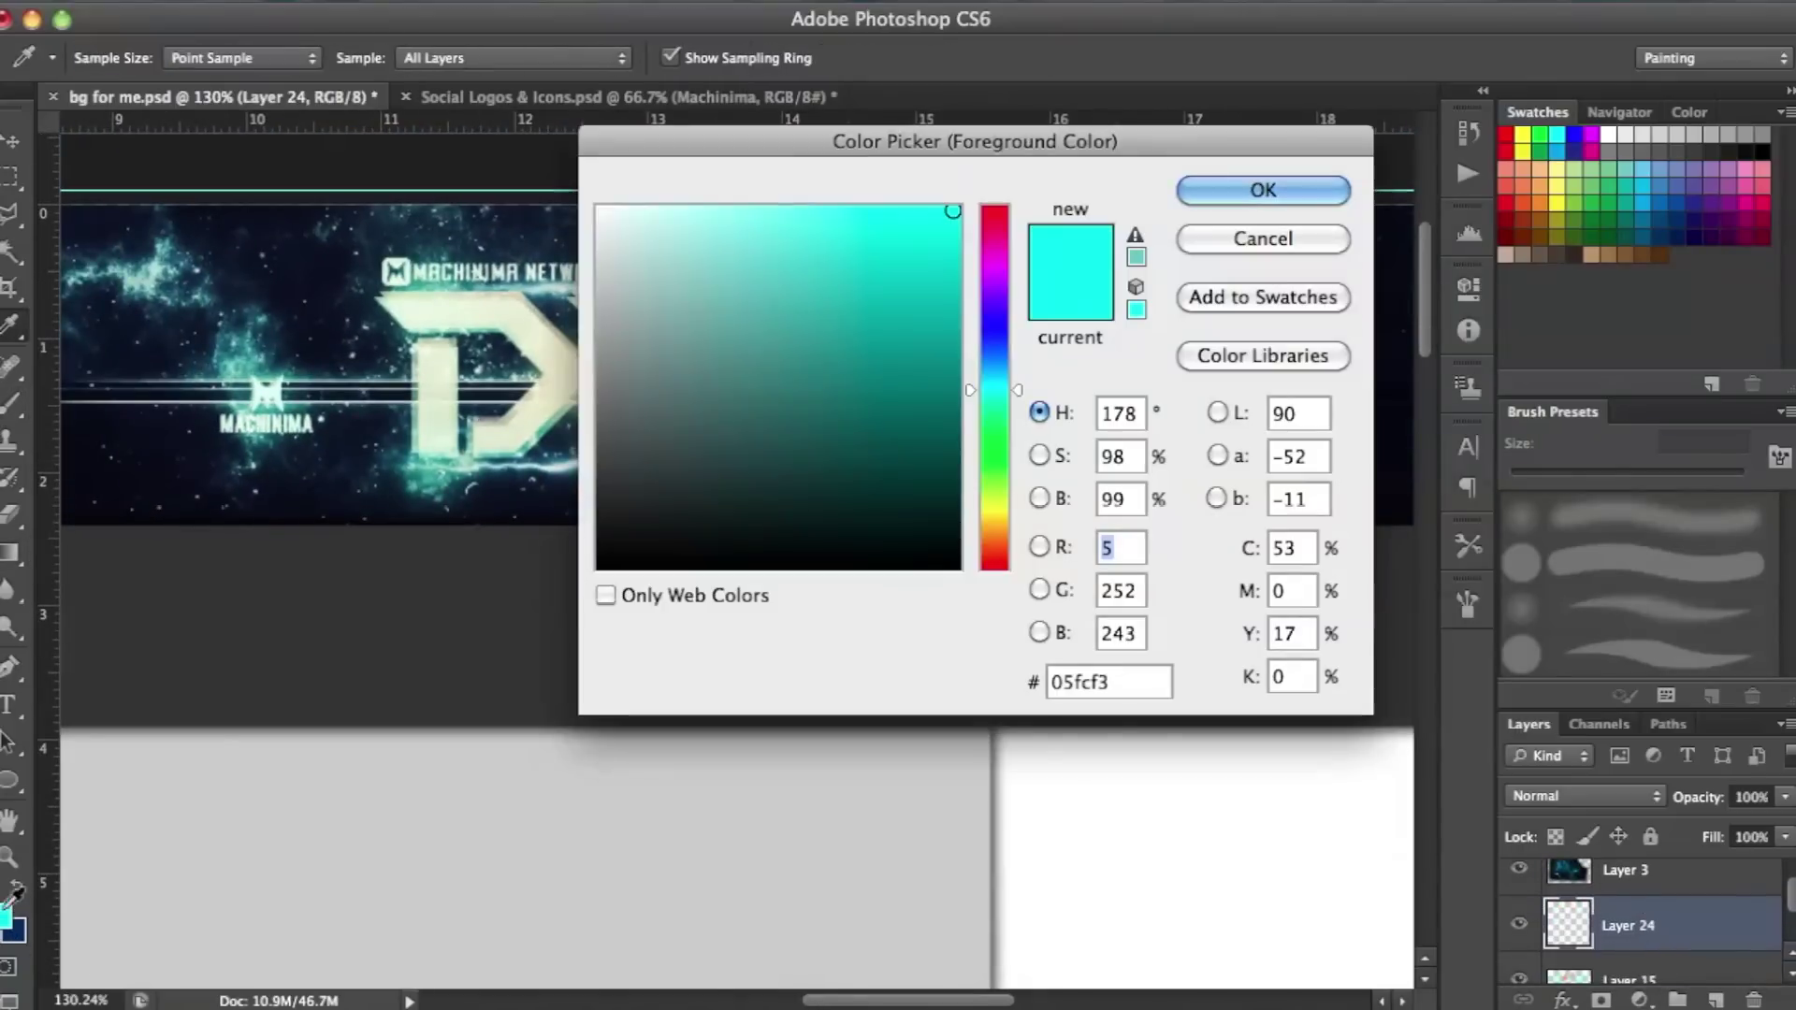
{"action": "left_click", "coordinate": [1254, 192]}
{"action": "left_click", "coordinate": [110, 66]}
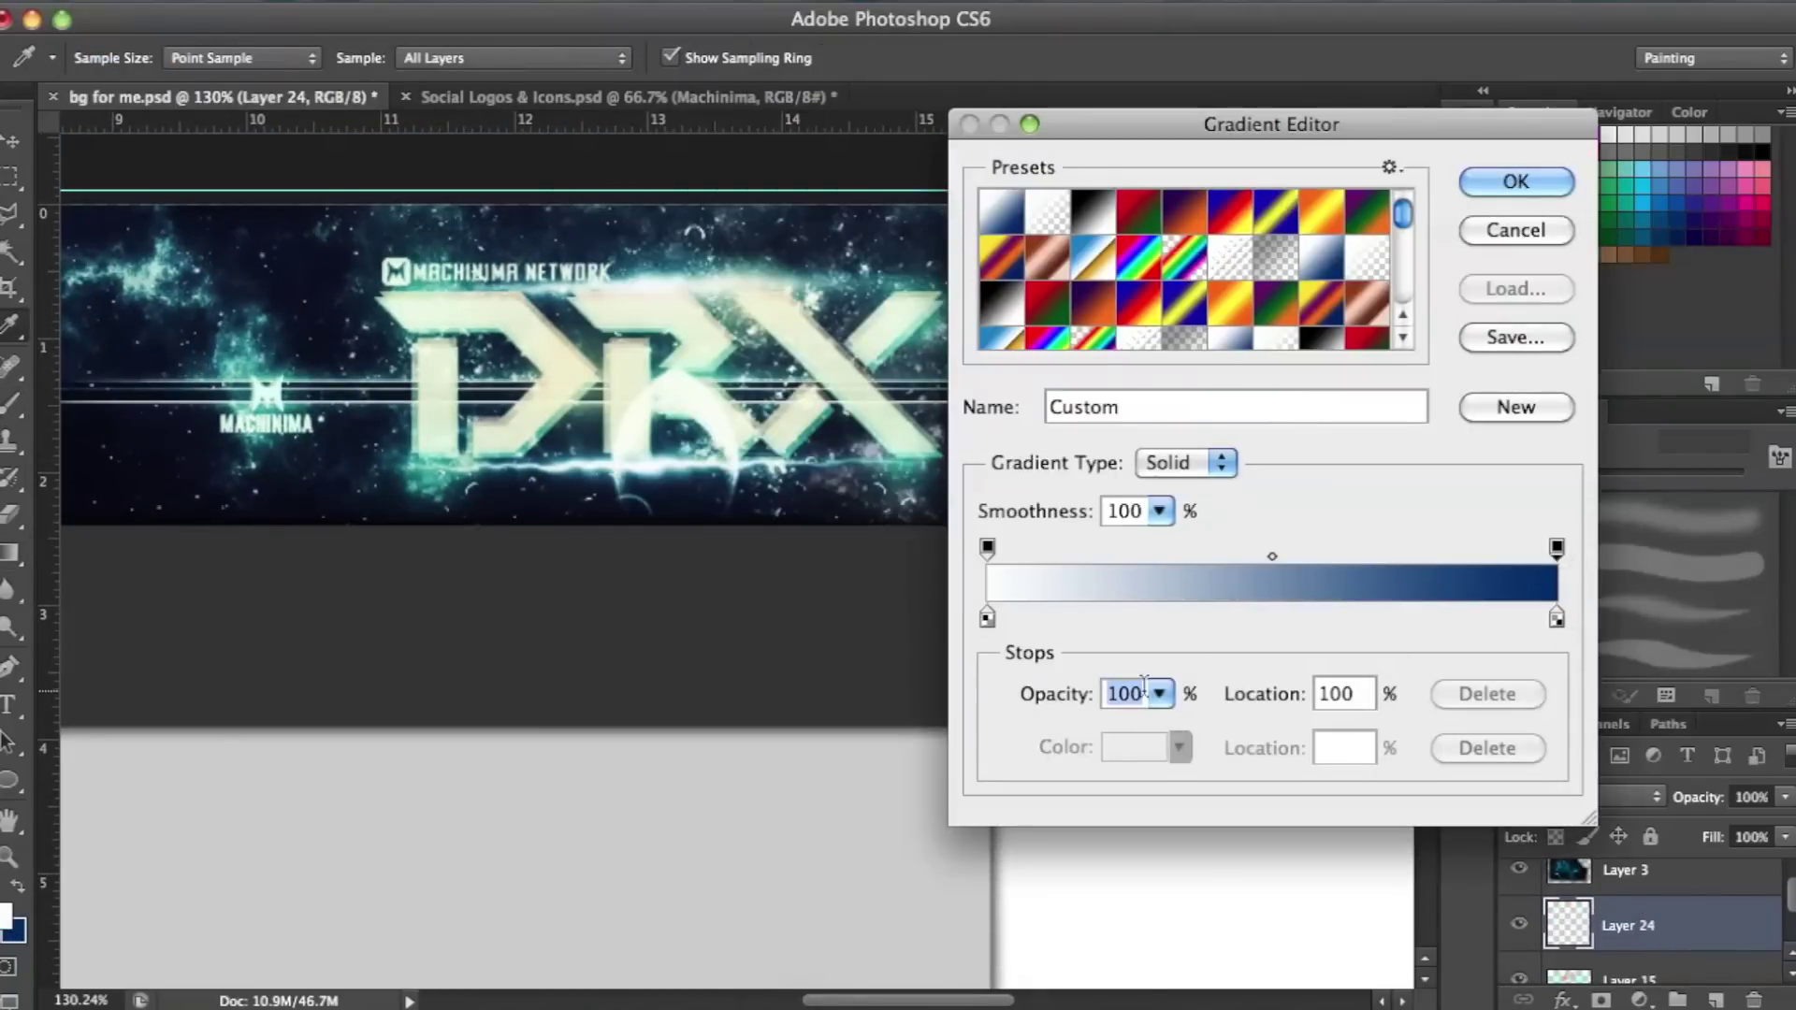
{"action": "left_click", "coordinate": [1494, 179]}
{"action": "left_click_drag", "start_coordinate": [1235, 218], "coordinate": [1328, 214]}
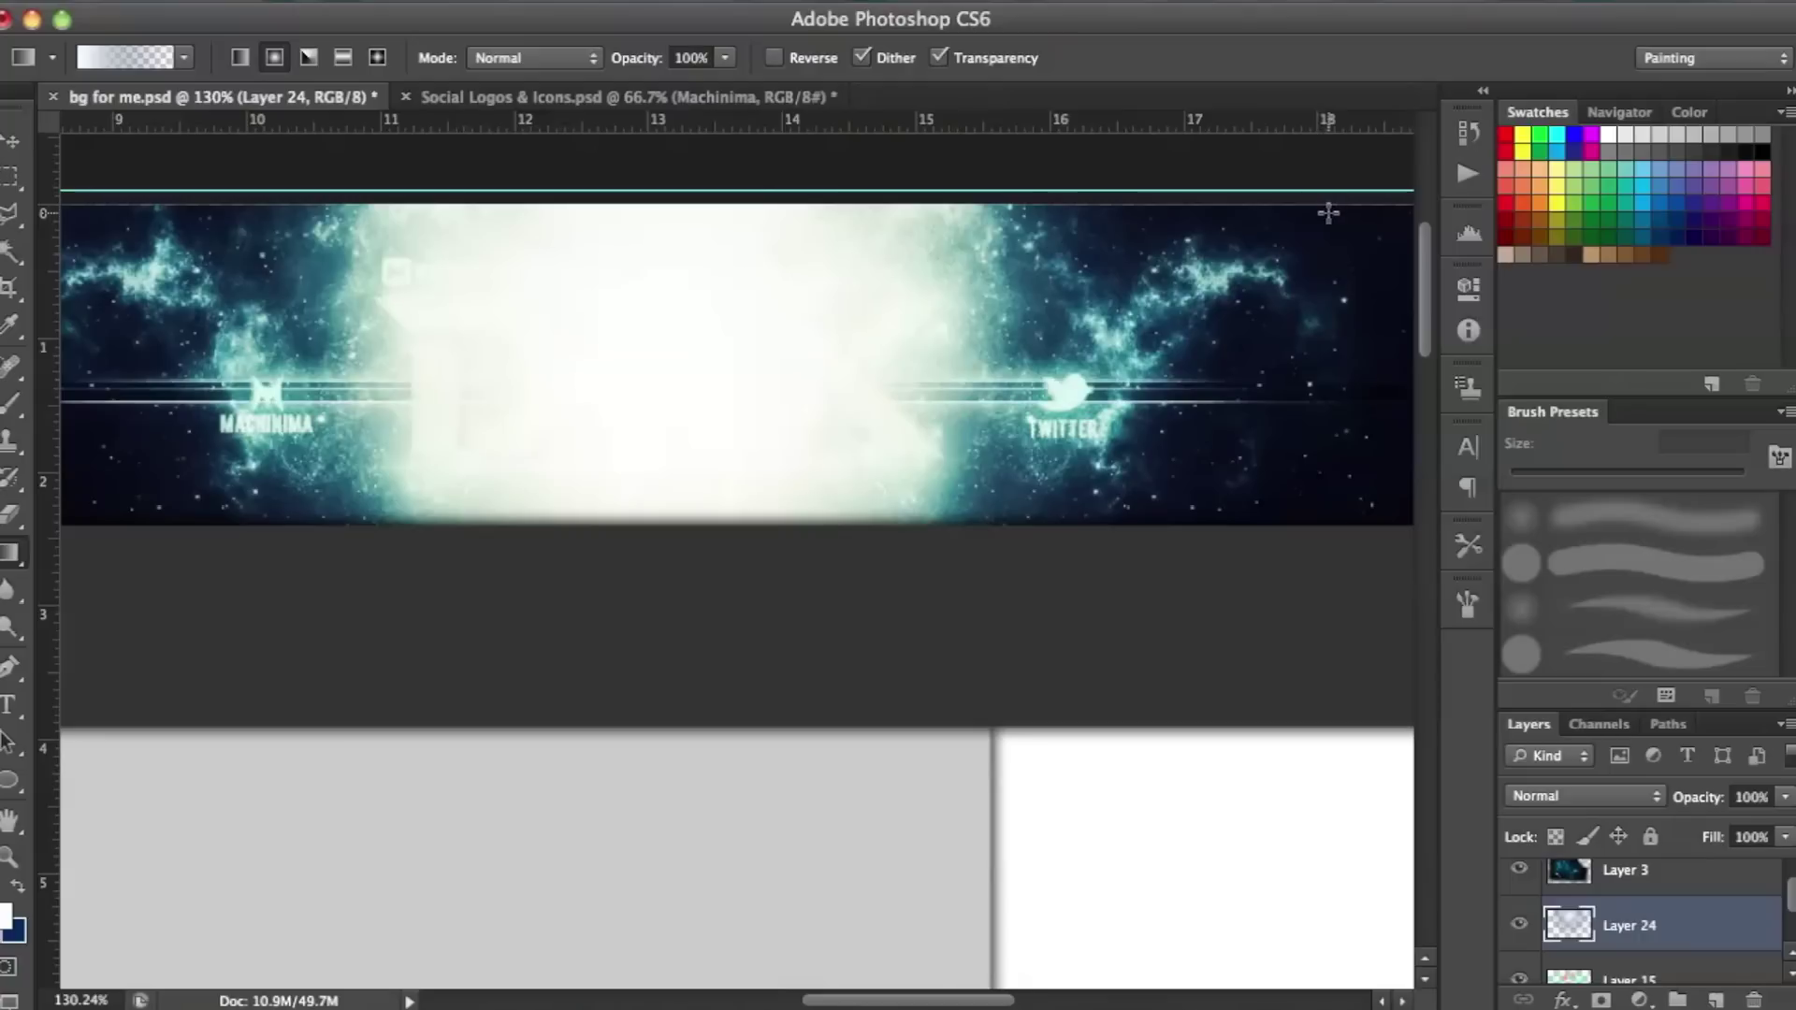
Move the gradient layer directly below the drx text layer.
{"action": "mouse_move", "coordinate": [1785, 797]}
{"action": "left_mouse_down"}
{"action": "mouse_move", "coordinate": [1674, 827]}
{"action": "mouse_move", "coordinate": [1789, 797]}
{"action": "left_mouse_up"}
{"action": "right_click", "coordinate": [1724, 908]}
{"action": "left_click", "coordinate": [1758, 879]}
{"action": "scroll", "coordinate": [1711, 928], "scroll_direction": "down", "scroll_amount": 5}
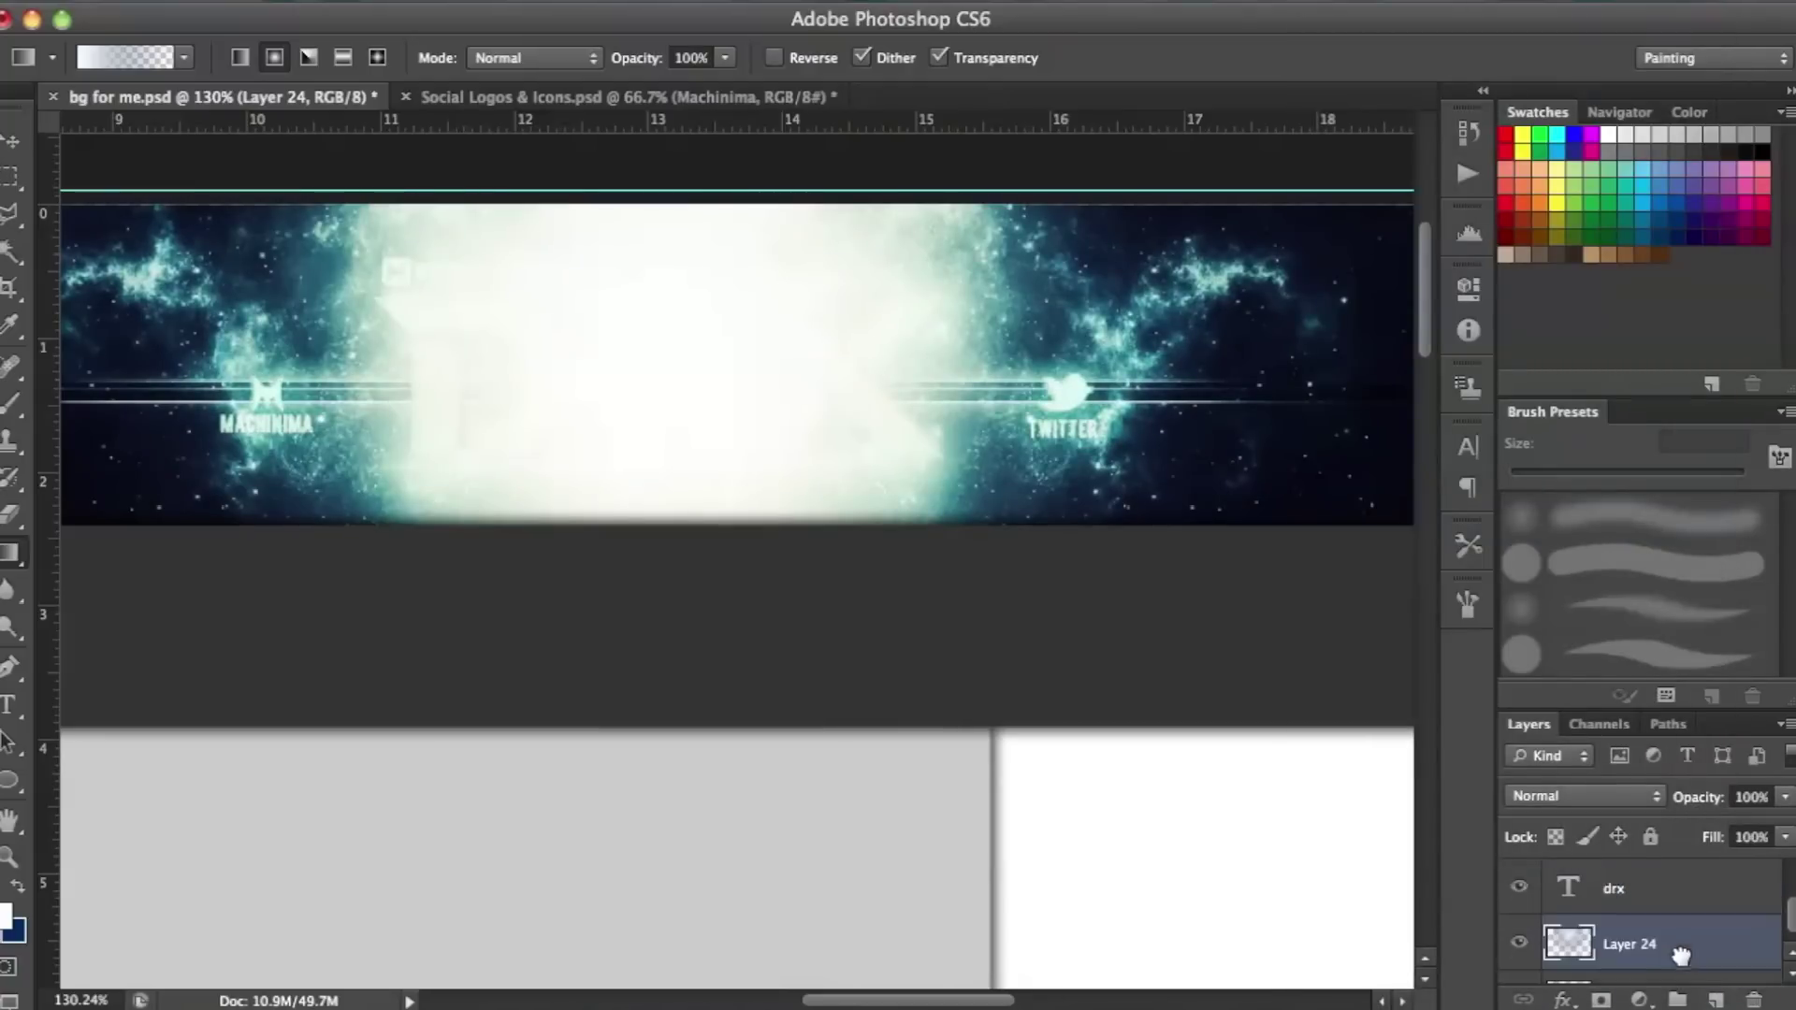
Set the gradient layer's blend mode to Soft Light and its opacity to 60%.
{"action": "right_click", "coordinate": [1716, 935]}
{"action": "left_click", "coordinate": [1499, 36]}
{"action": "left_click", "coordinate": [1385, 360]}
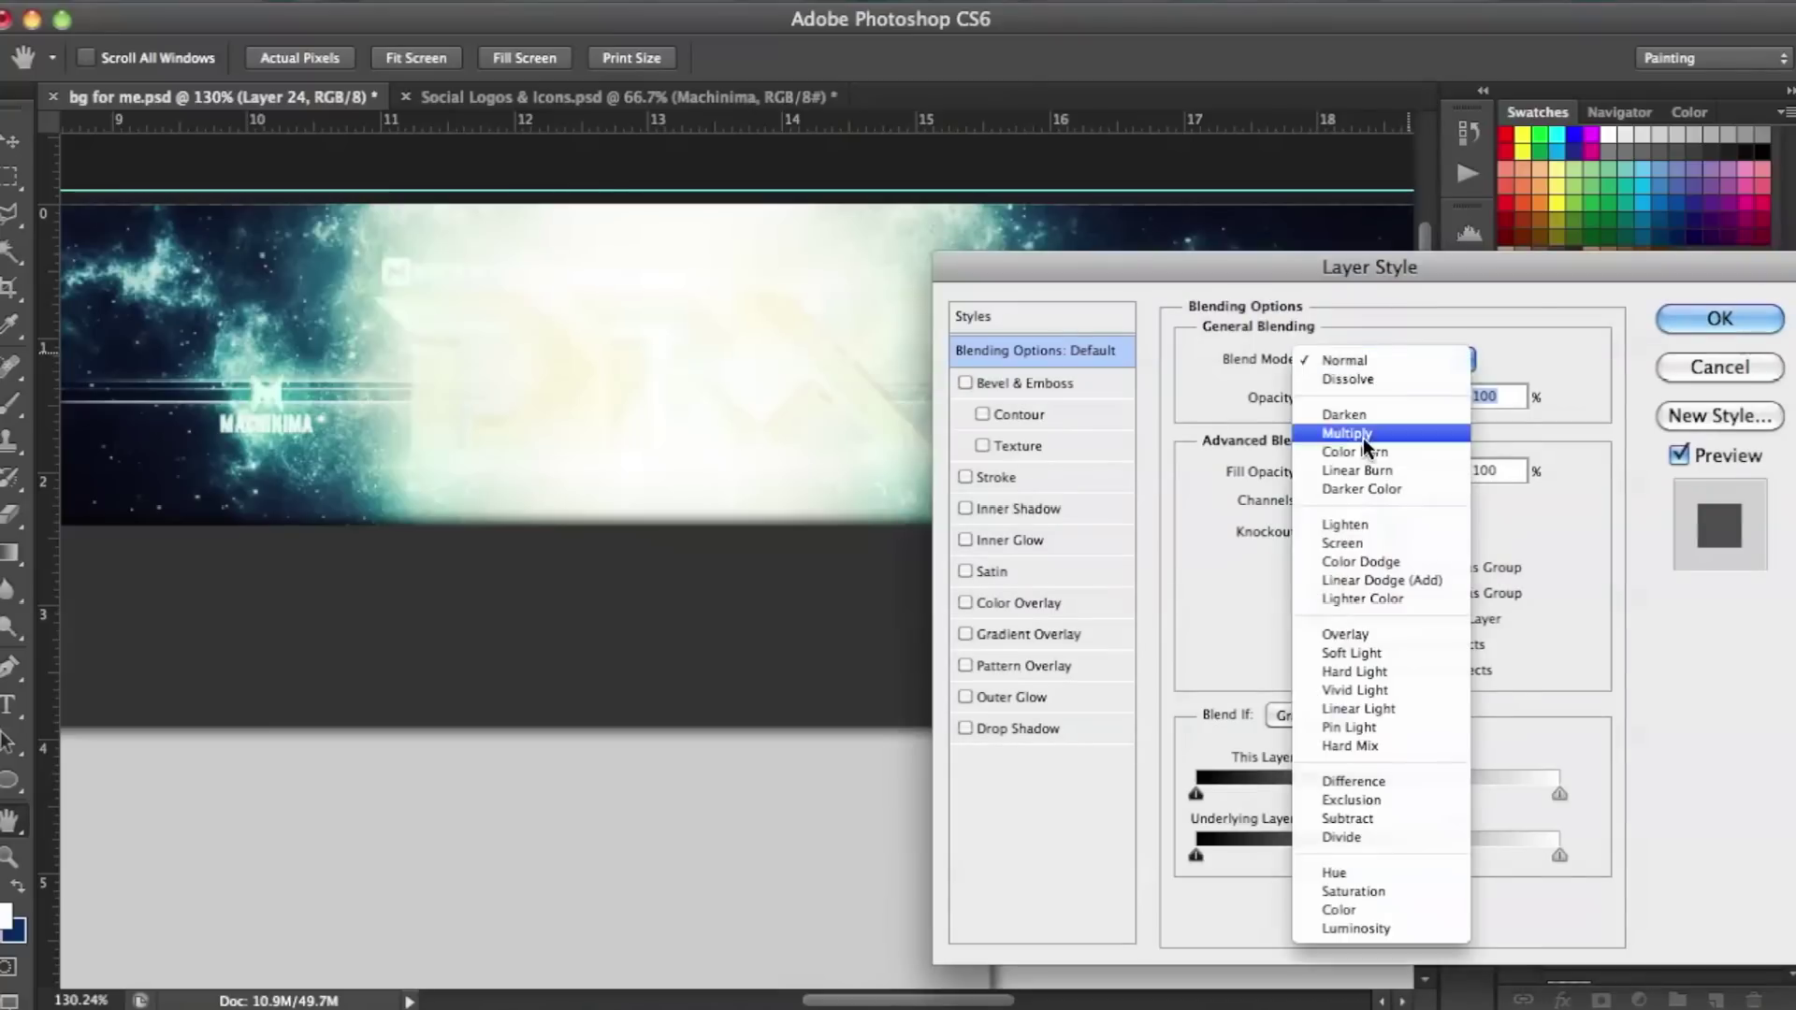
{"action": "left_click", "coordinate": [1352, 580]}
{"action": "left_click", "coordinate": [1719, 318]}
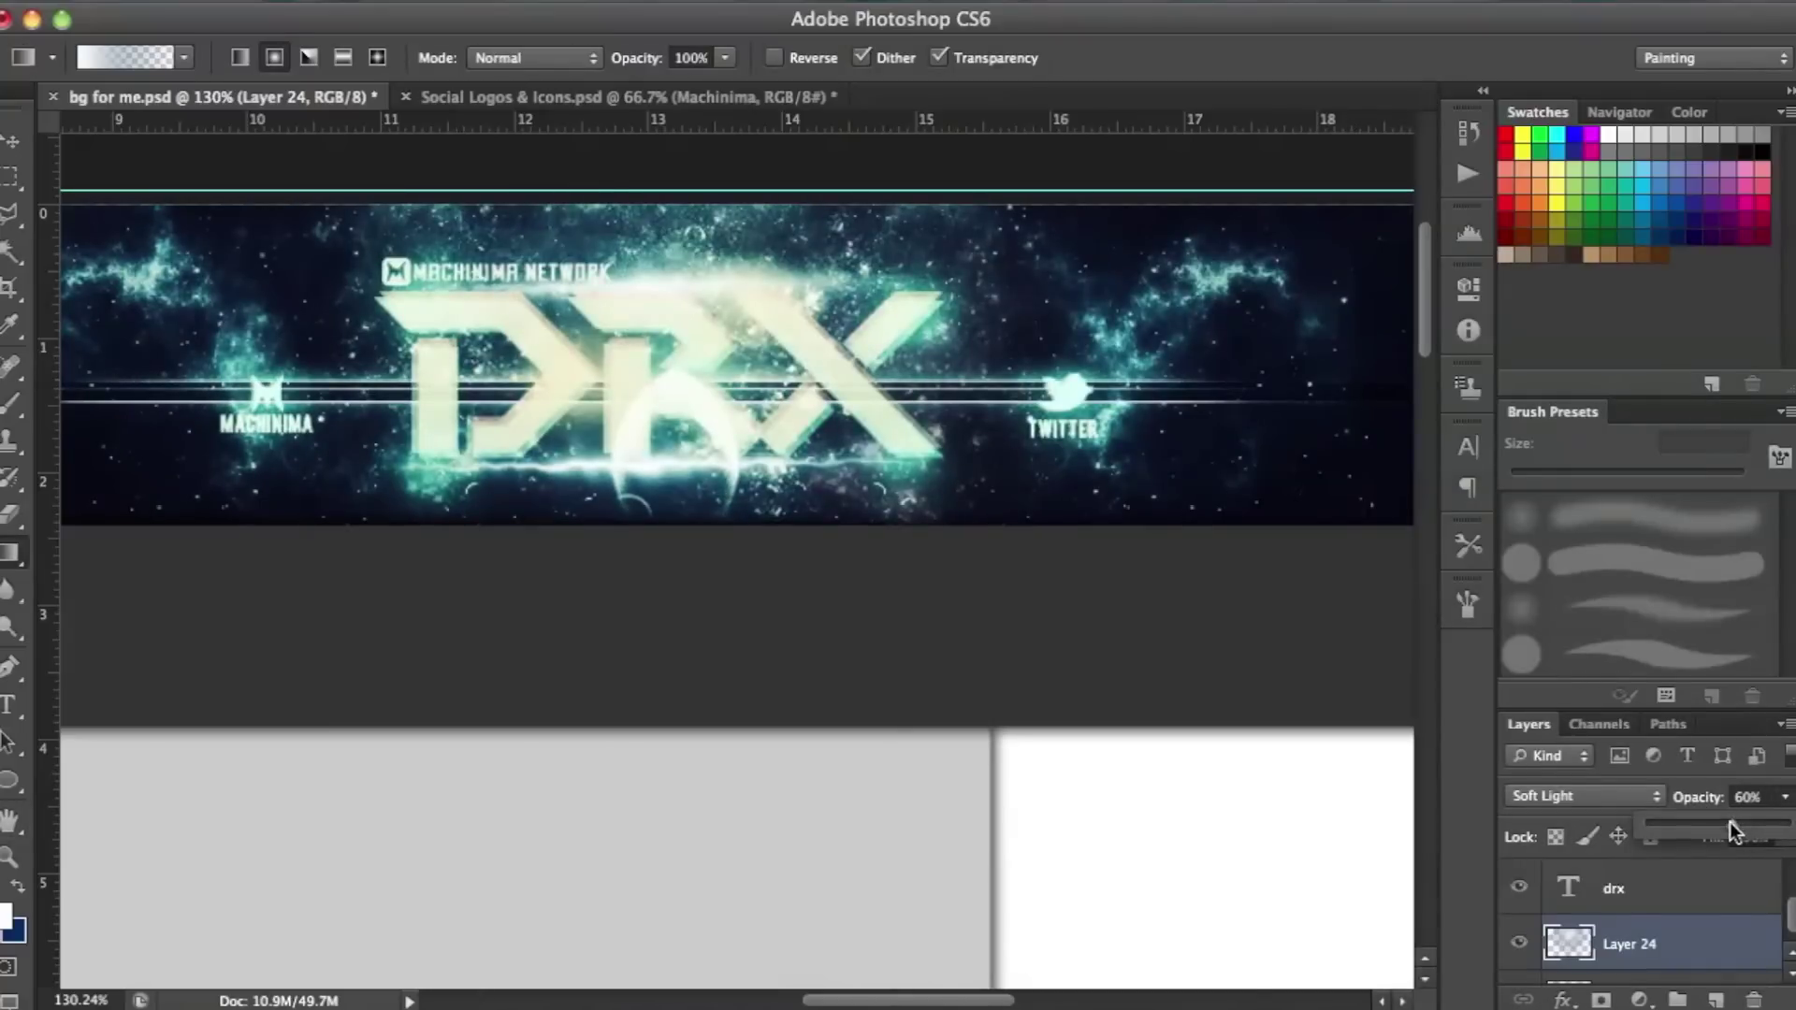
Look over the banner with the softened central glow and save the document.
{"action": "key", "text": "m"}
{"action": "scroll", "coordinate": [617, 195], "scroll_direction": "down", "scroll_amount": 5}
{"action": "scroll", "coordinate": [621, 195], "scroll_direction": "up", "scroll_amount": 6}
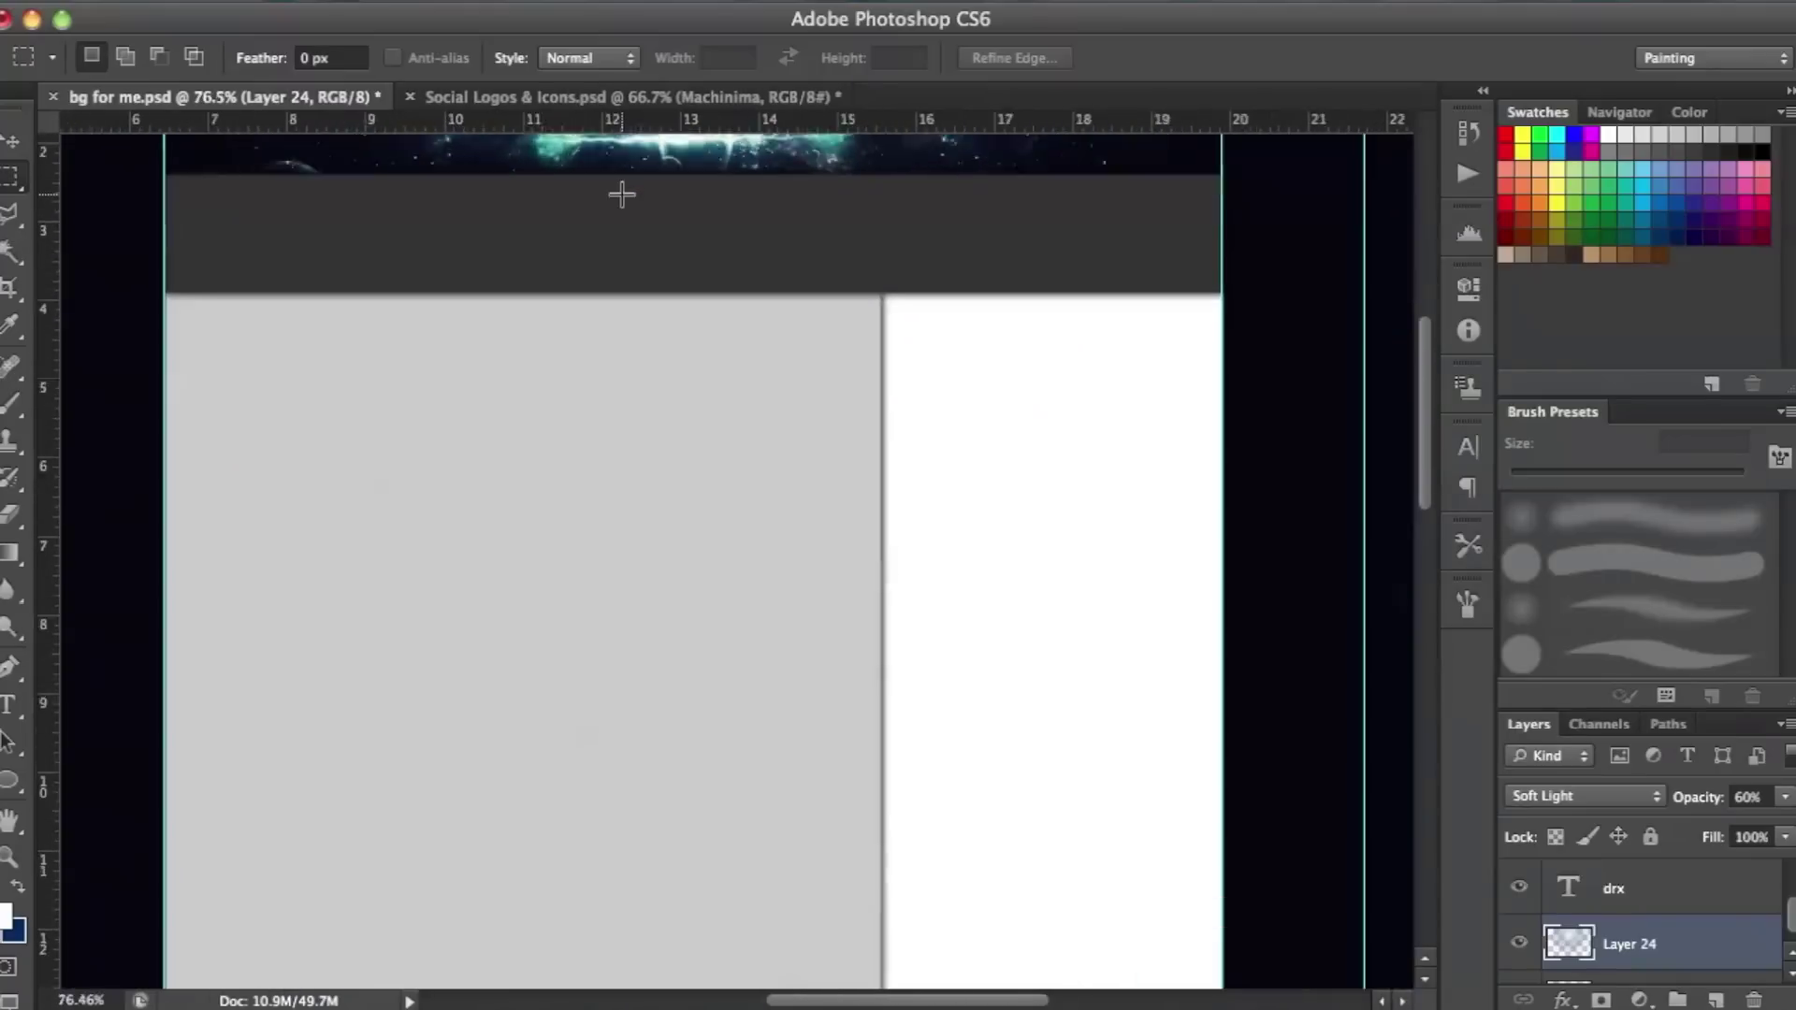
{"action": "scroll", "coordinate": [622, 195], "scroll_direction": "left", "scroll_amount": 3}
{"action": "scroll", "coordinate": [621, 195], "scroll_direction": "right", "scroll_amount": 6}
{"action": "scroll", "coordinate": [621, 194], "scroll_direction": "left", "scroll_amount": 9}
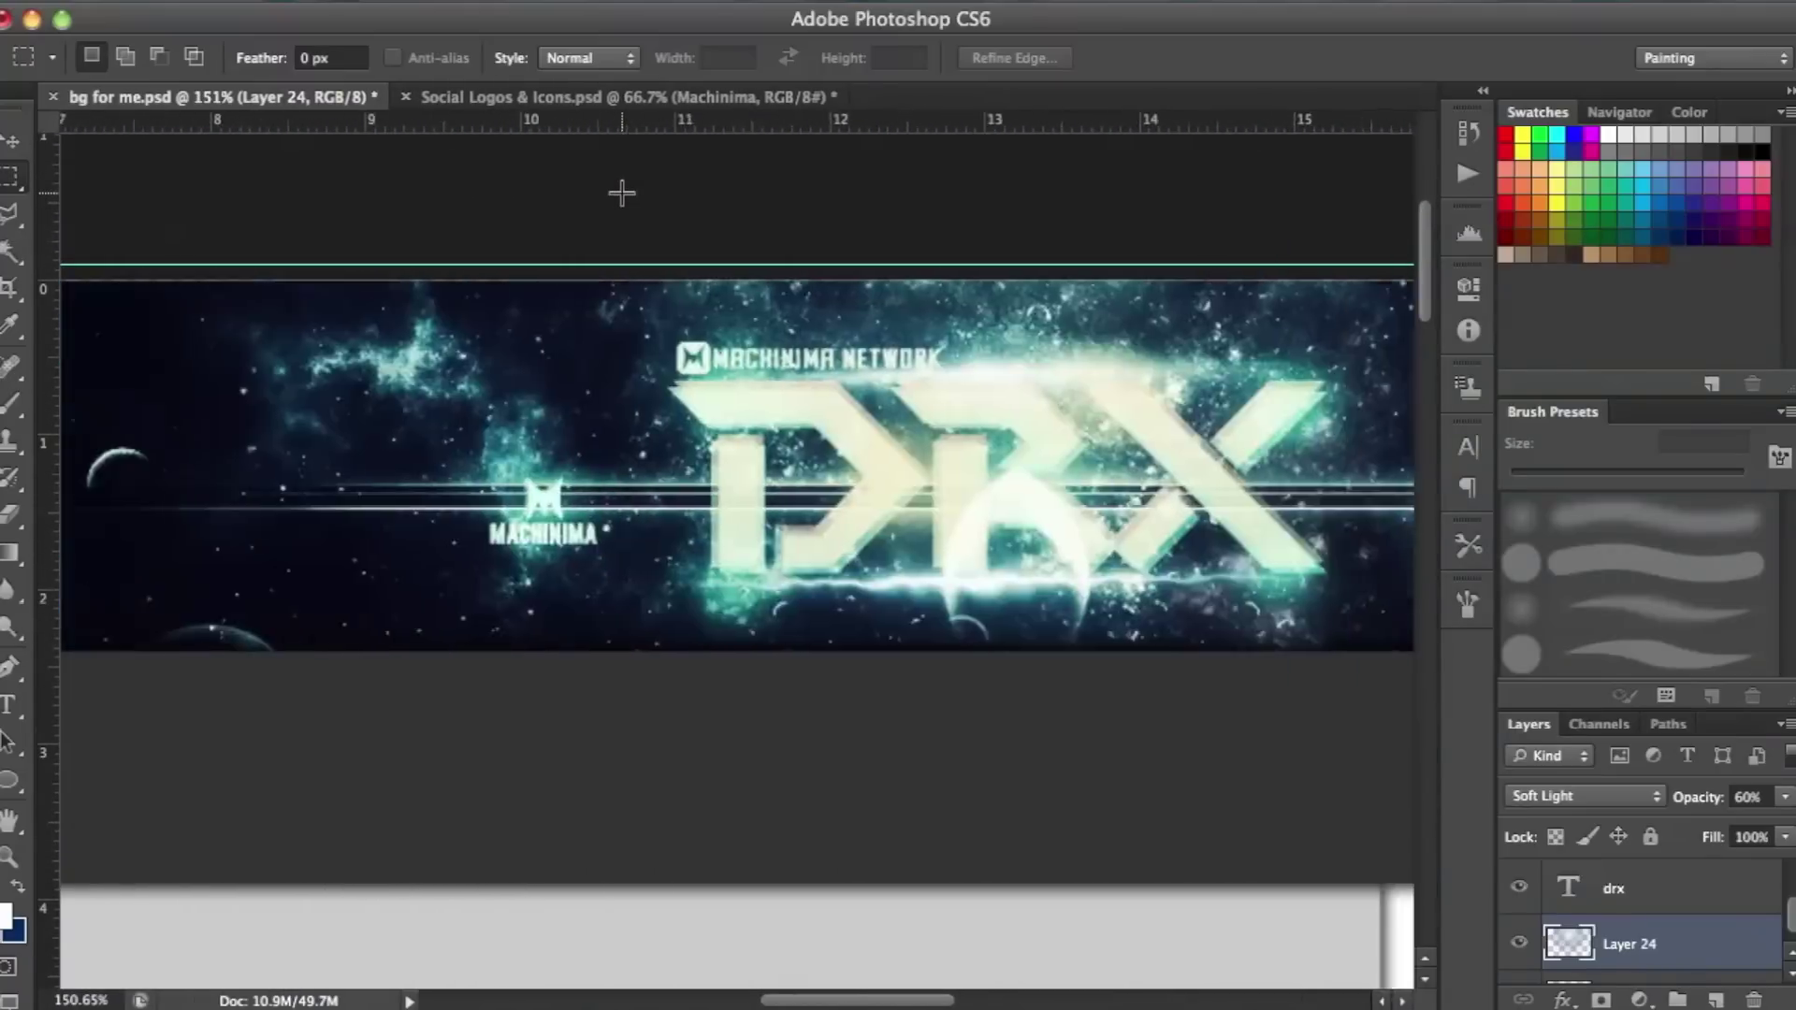
{"action": "left_click", "coordinate": [225, 2]}
{"action": "left_click", "coordinate": [266, 291]}
Check the available logos in Social Logos & Icons.psd and return to bg for me.psd.
{"action": "scroll", "coordinate": [267, 275], "scroll_direction": "right", "scroll_amount": 6}
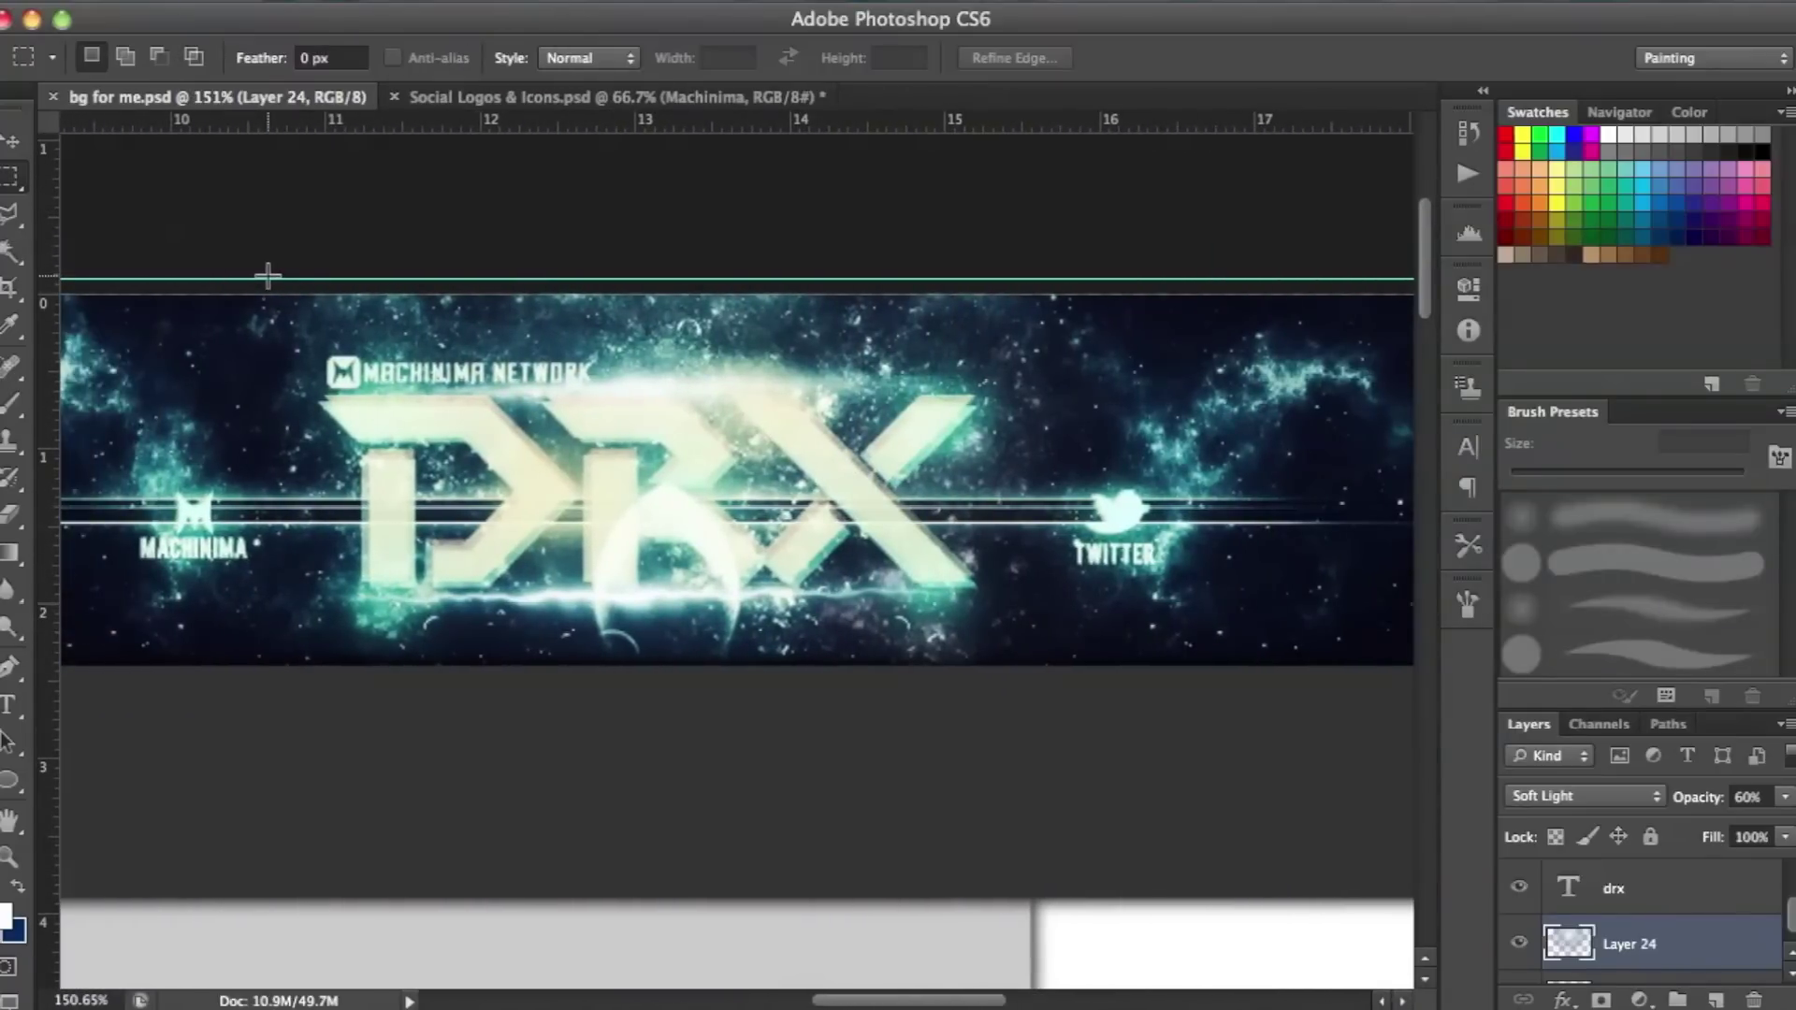
{"action": "scroll", "coordinate": [268, 274], "scroll_direction": "right", "scroll_amount": 4}
{"action": "left_click", "coordinate": [464, 97]}
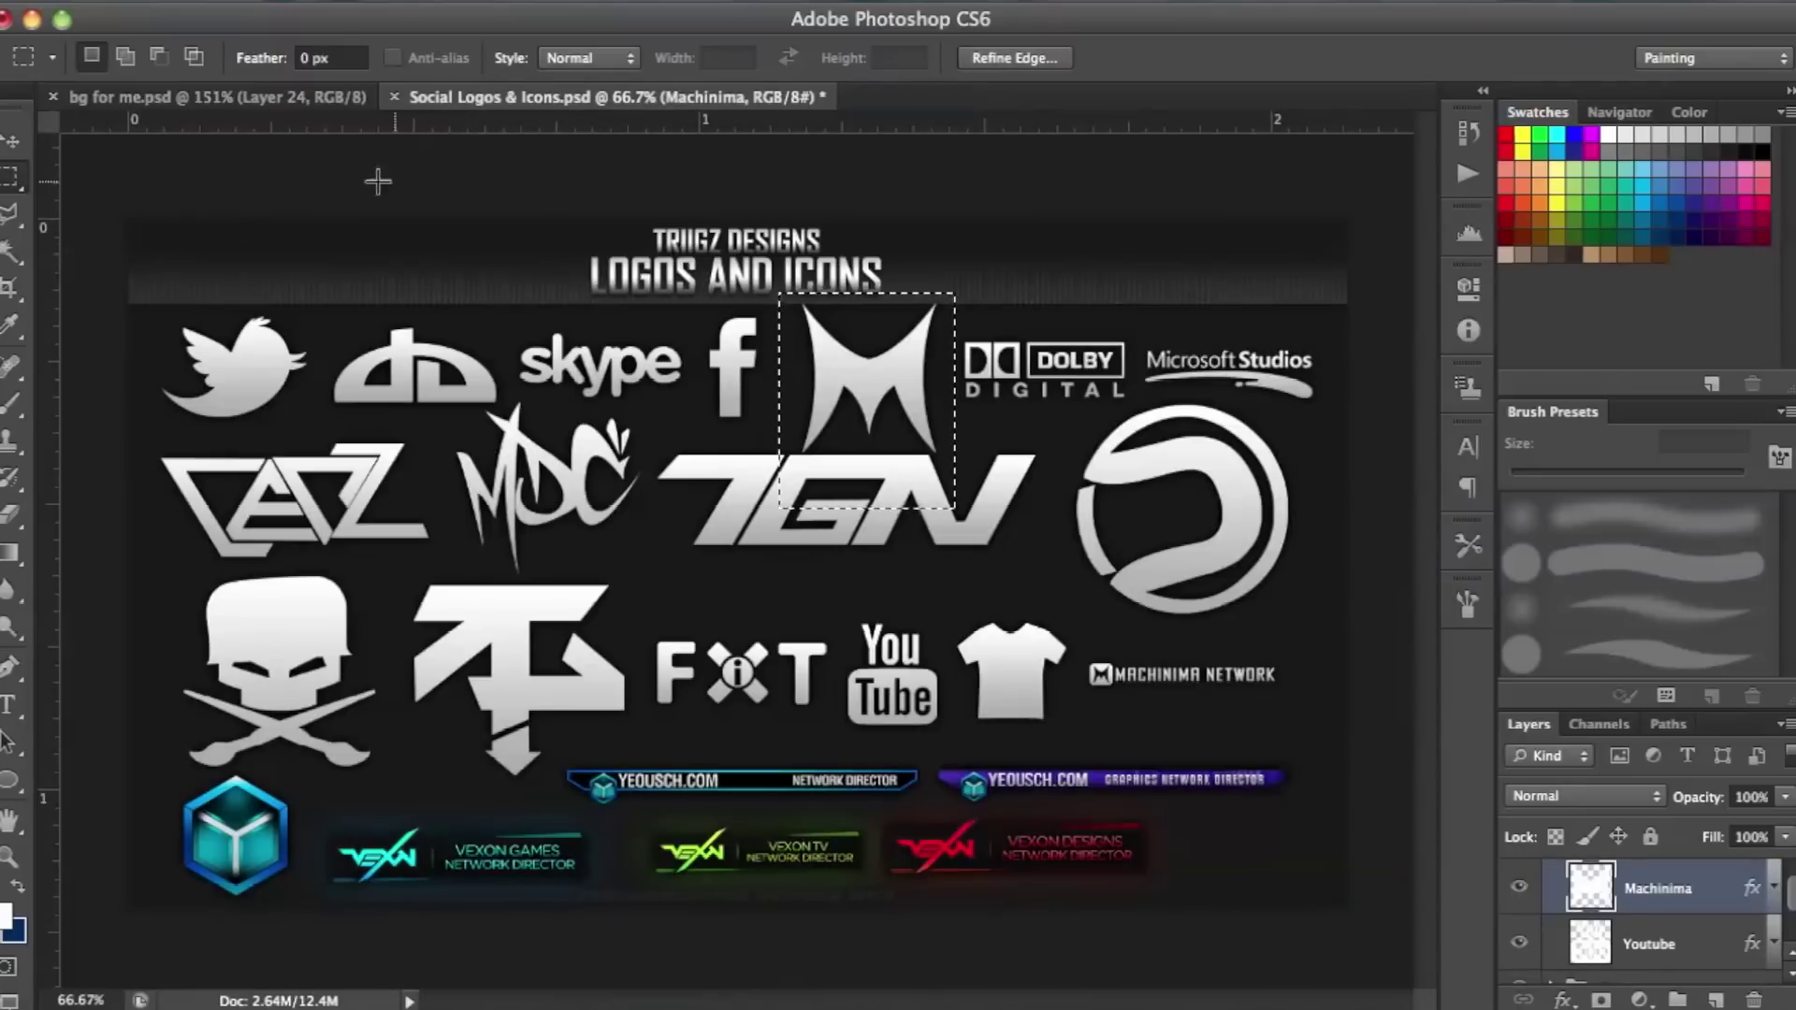
{"action": "scroll", "coordinate": [1691, 951], "scroll_direction": "up", "scroll_amount": 1}
{"action": "left_click", "coordinate": [295, 97]}
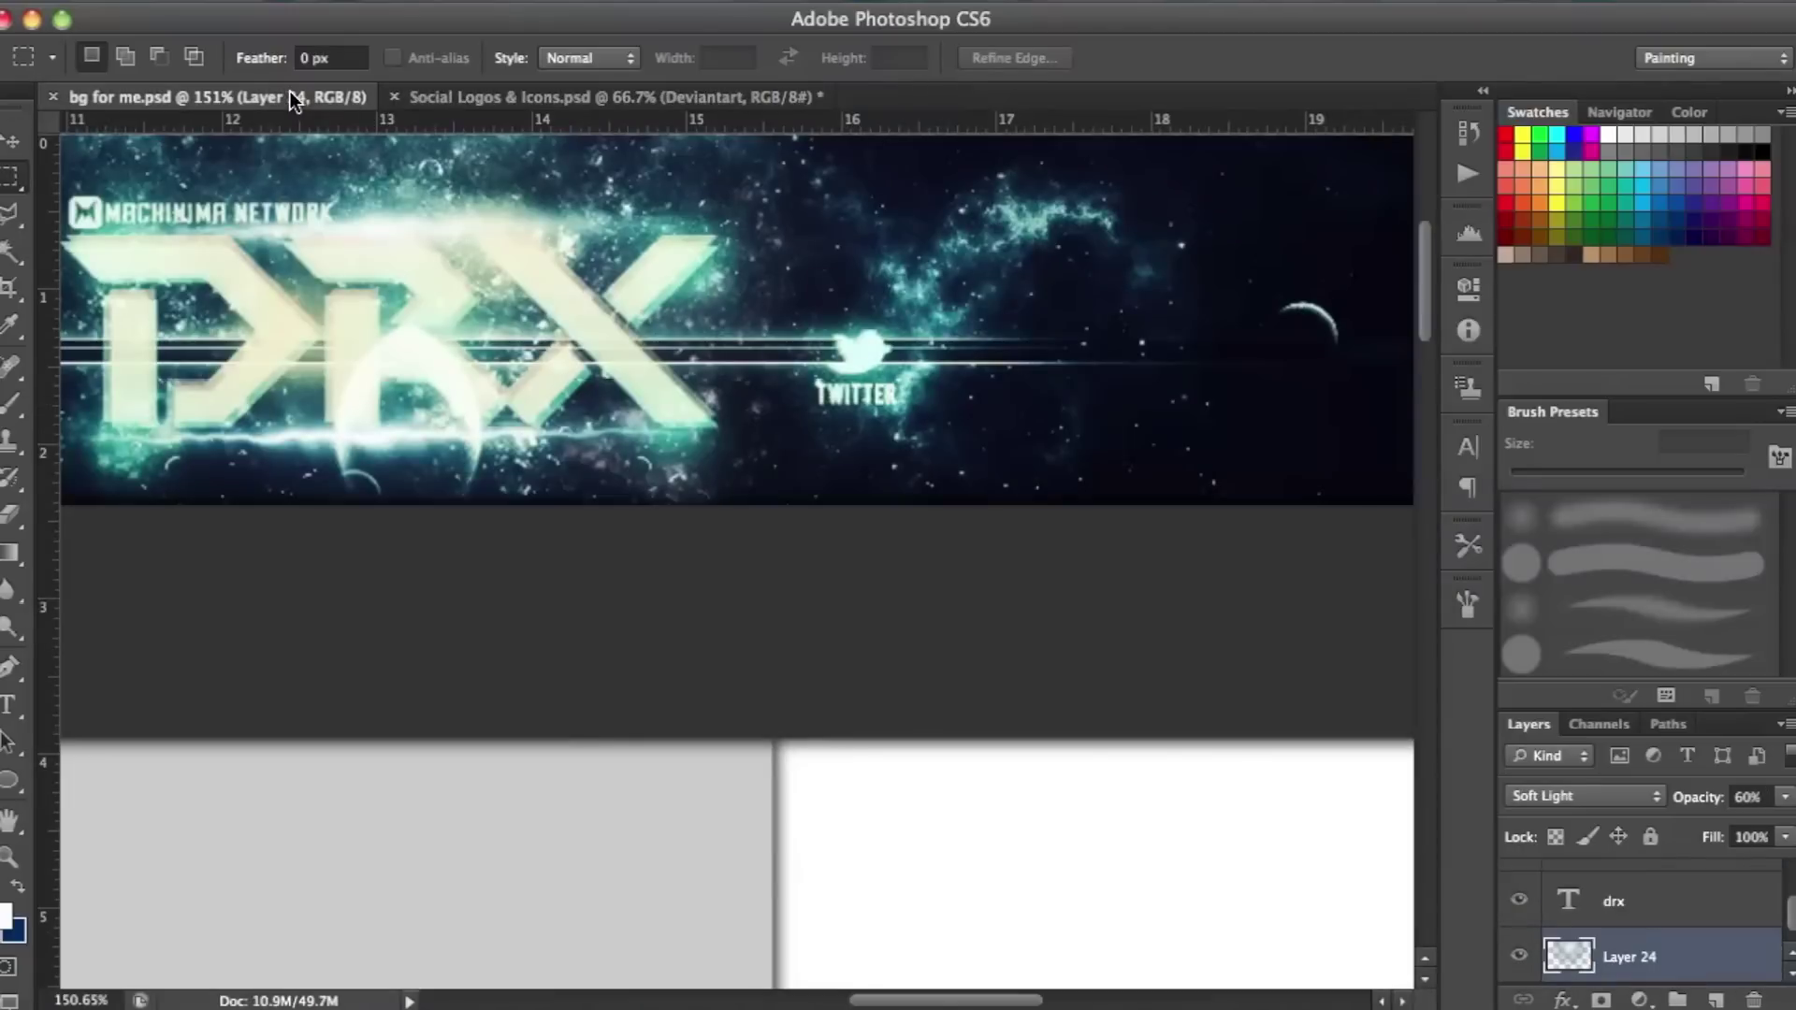
Add the white Bebas labels Portfolio and Luckydoughnut at the right and left ends of the banner's horizontal lines.
{"action": "key", "text": "t"}
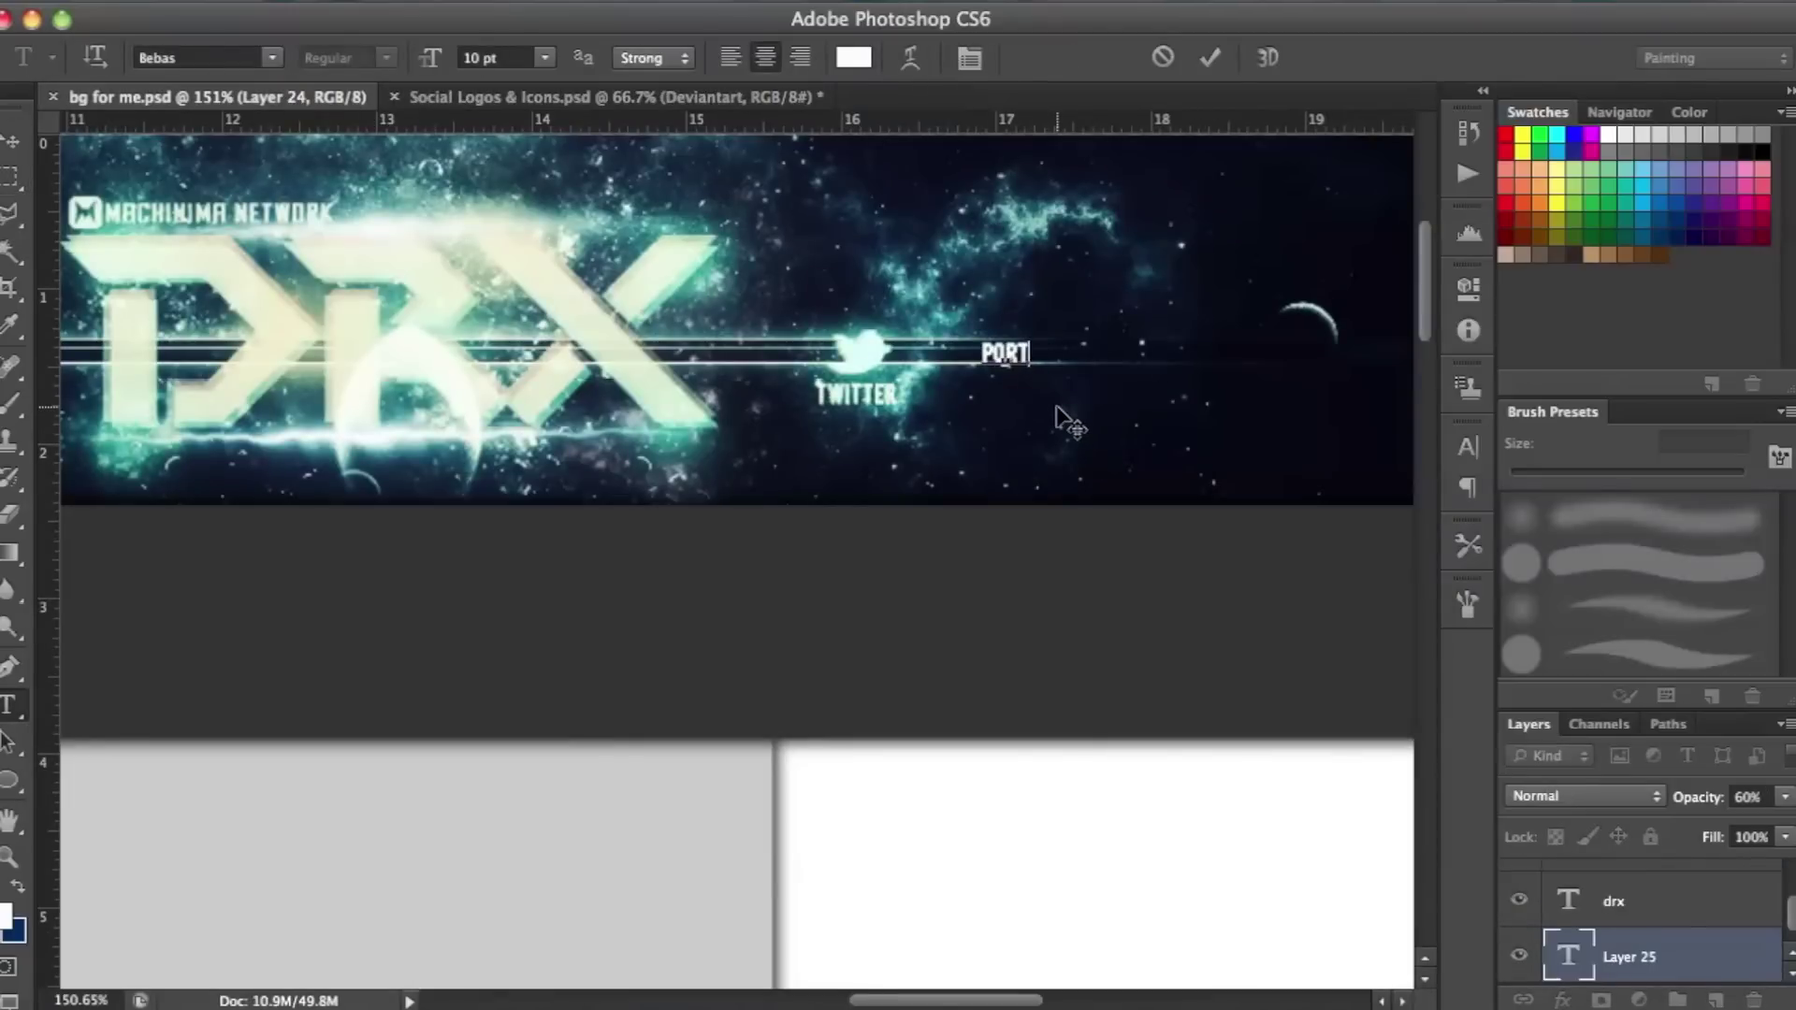
{"action": "scroll", "coordinate": [991, 426], "scroll_direction": "left", "scroll_amount": 10}
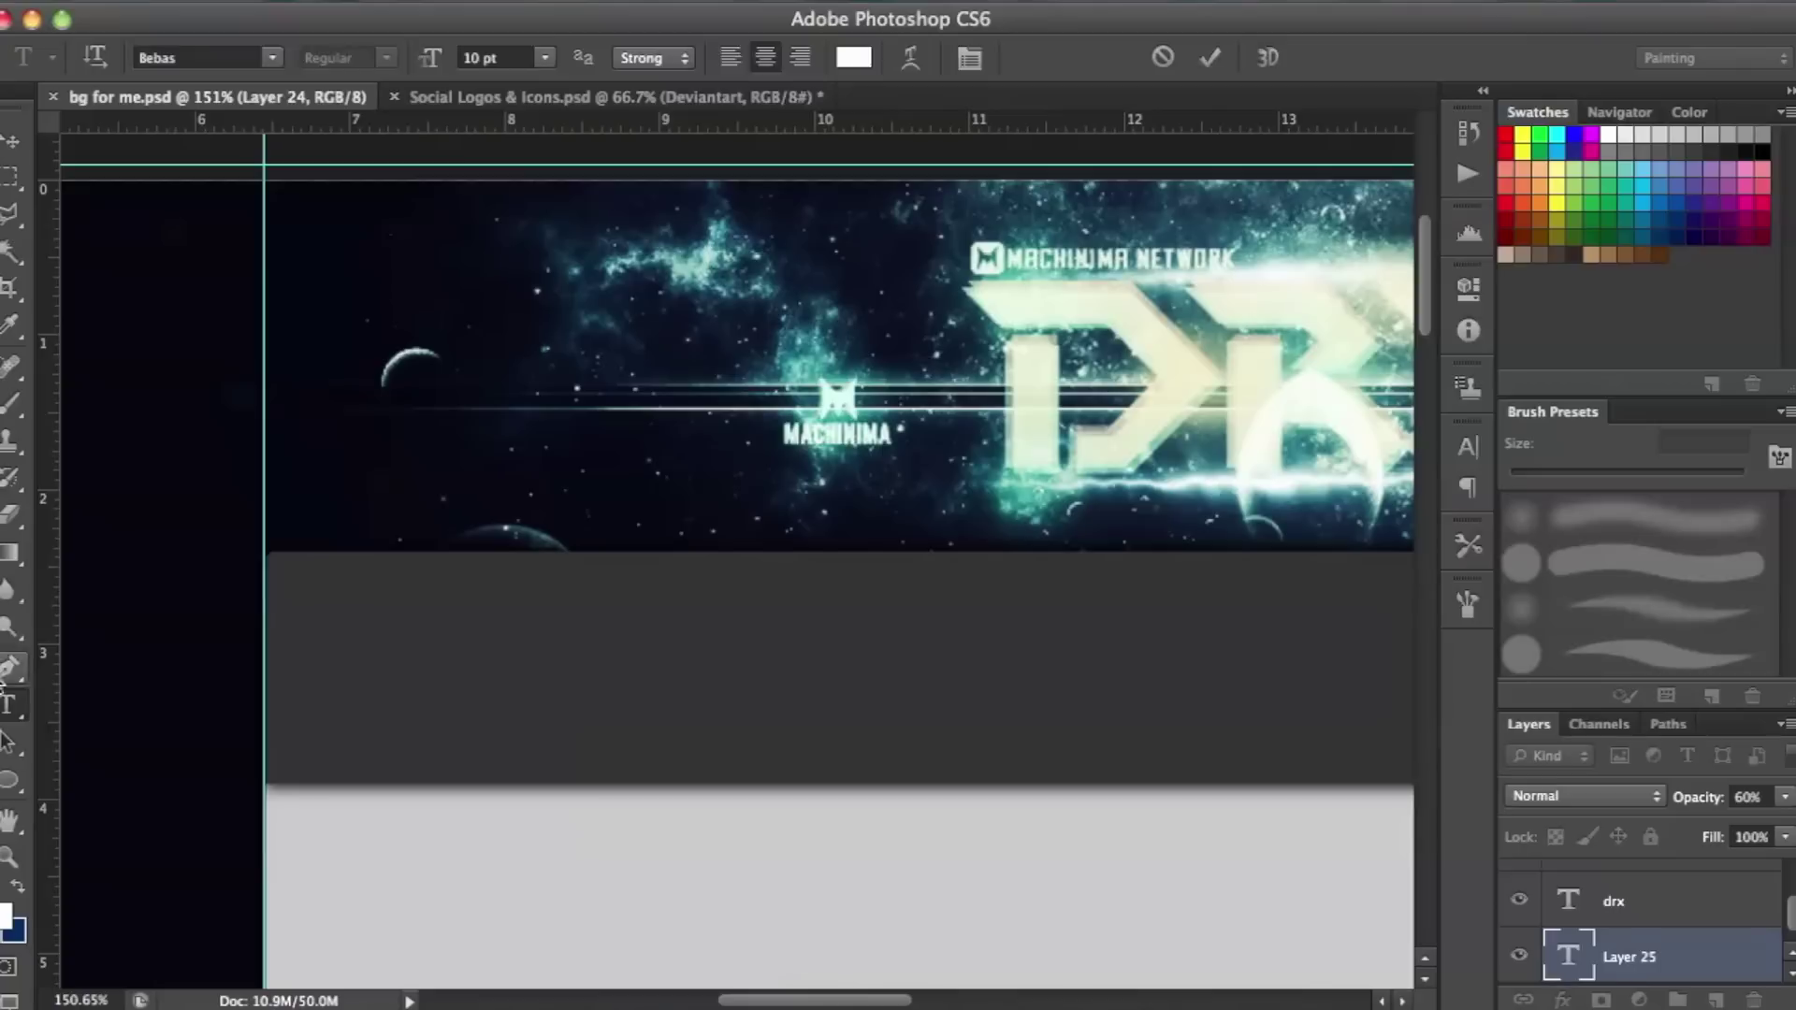
{"action": "scroll", "coordinate": [620, 505], "scroll_direction": "right", "scroll_amount": 8}
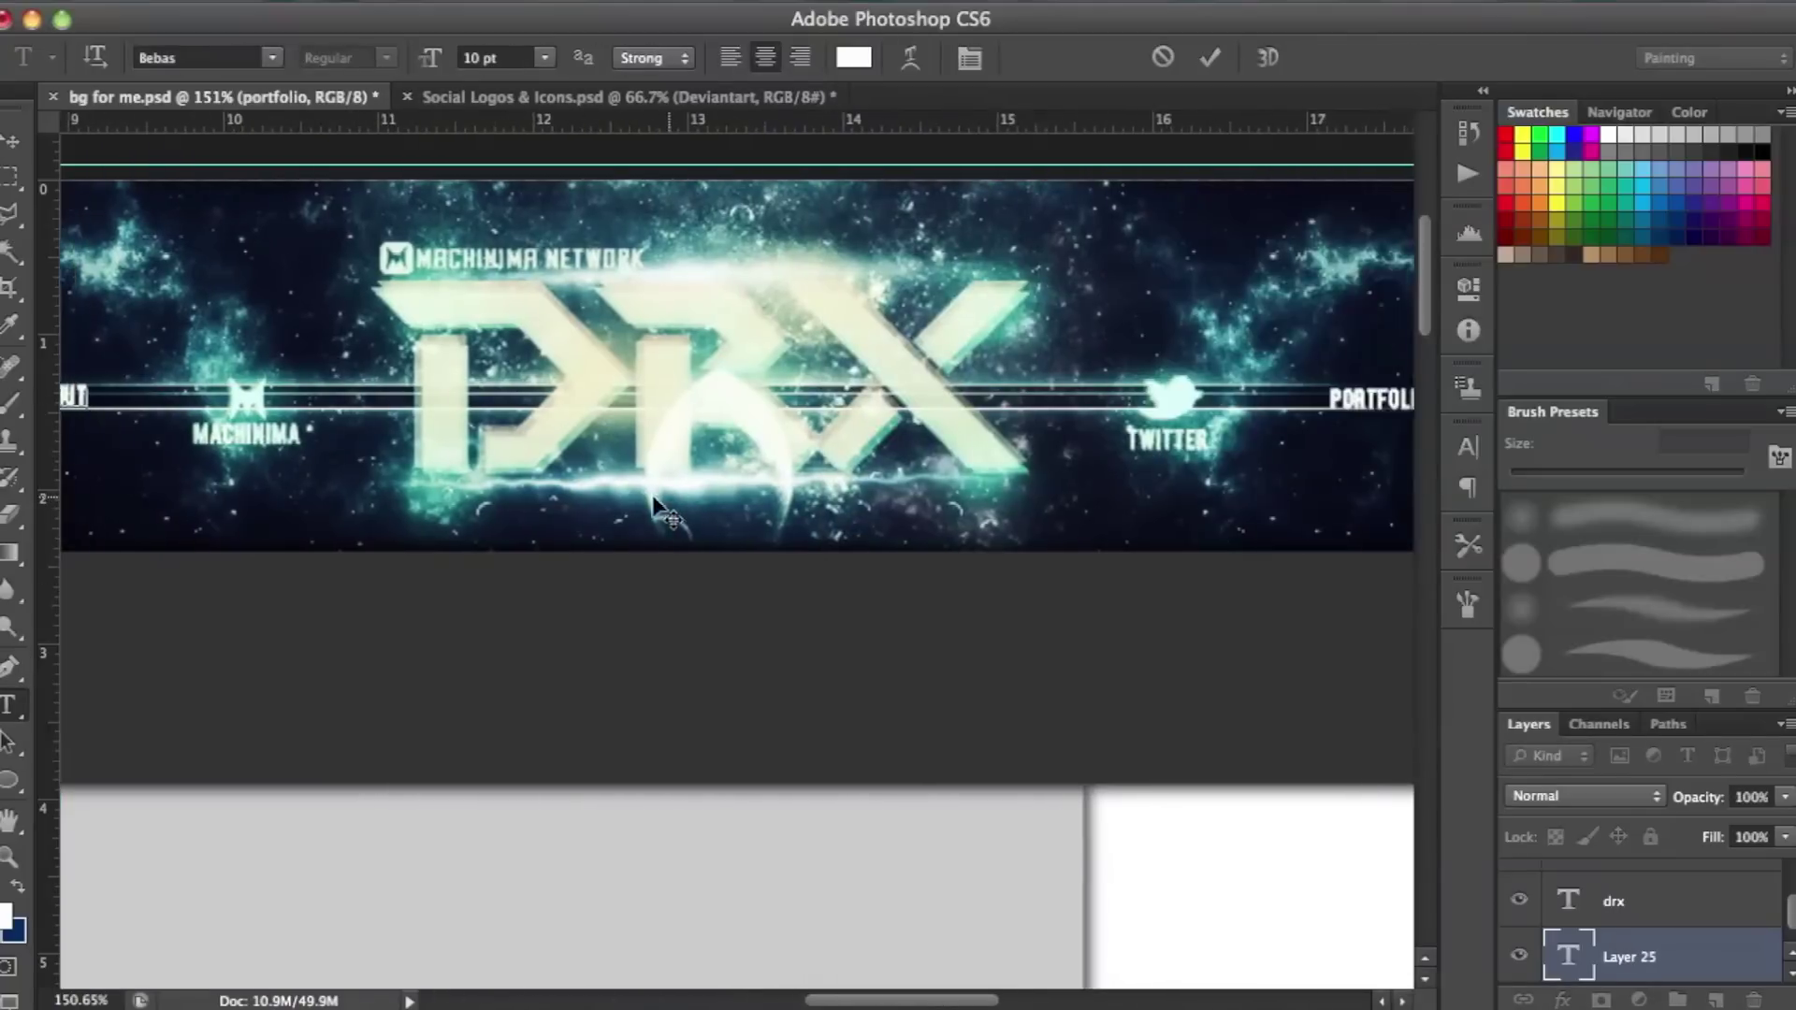
{"action": "scroll", "coordinate": [658, 508], "scroll_direction": "left", "scroll_amount": 2}
{"action": "scroll", "coordinate": [660, 509], "scroll_direction": "down", "scroll_amount": 2}
{"action": "left_click", "coordinate": [11, 177]}
{"action": "scroll", "coordinate": [365, 236], "scroll_direction": "down", "scroll_amount": 3}
{"action": "scroll", "coordinate": [731, 560], "scroll_direction": "up", "scroll_amount": 5}
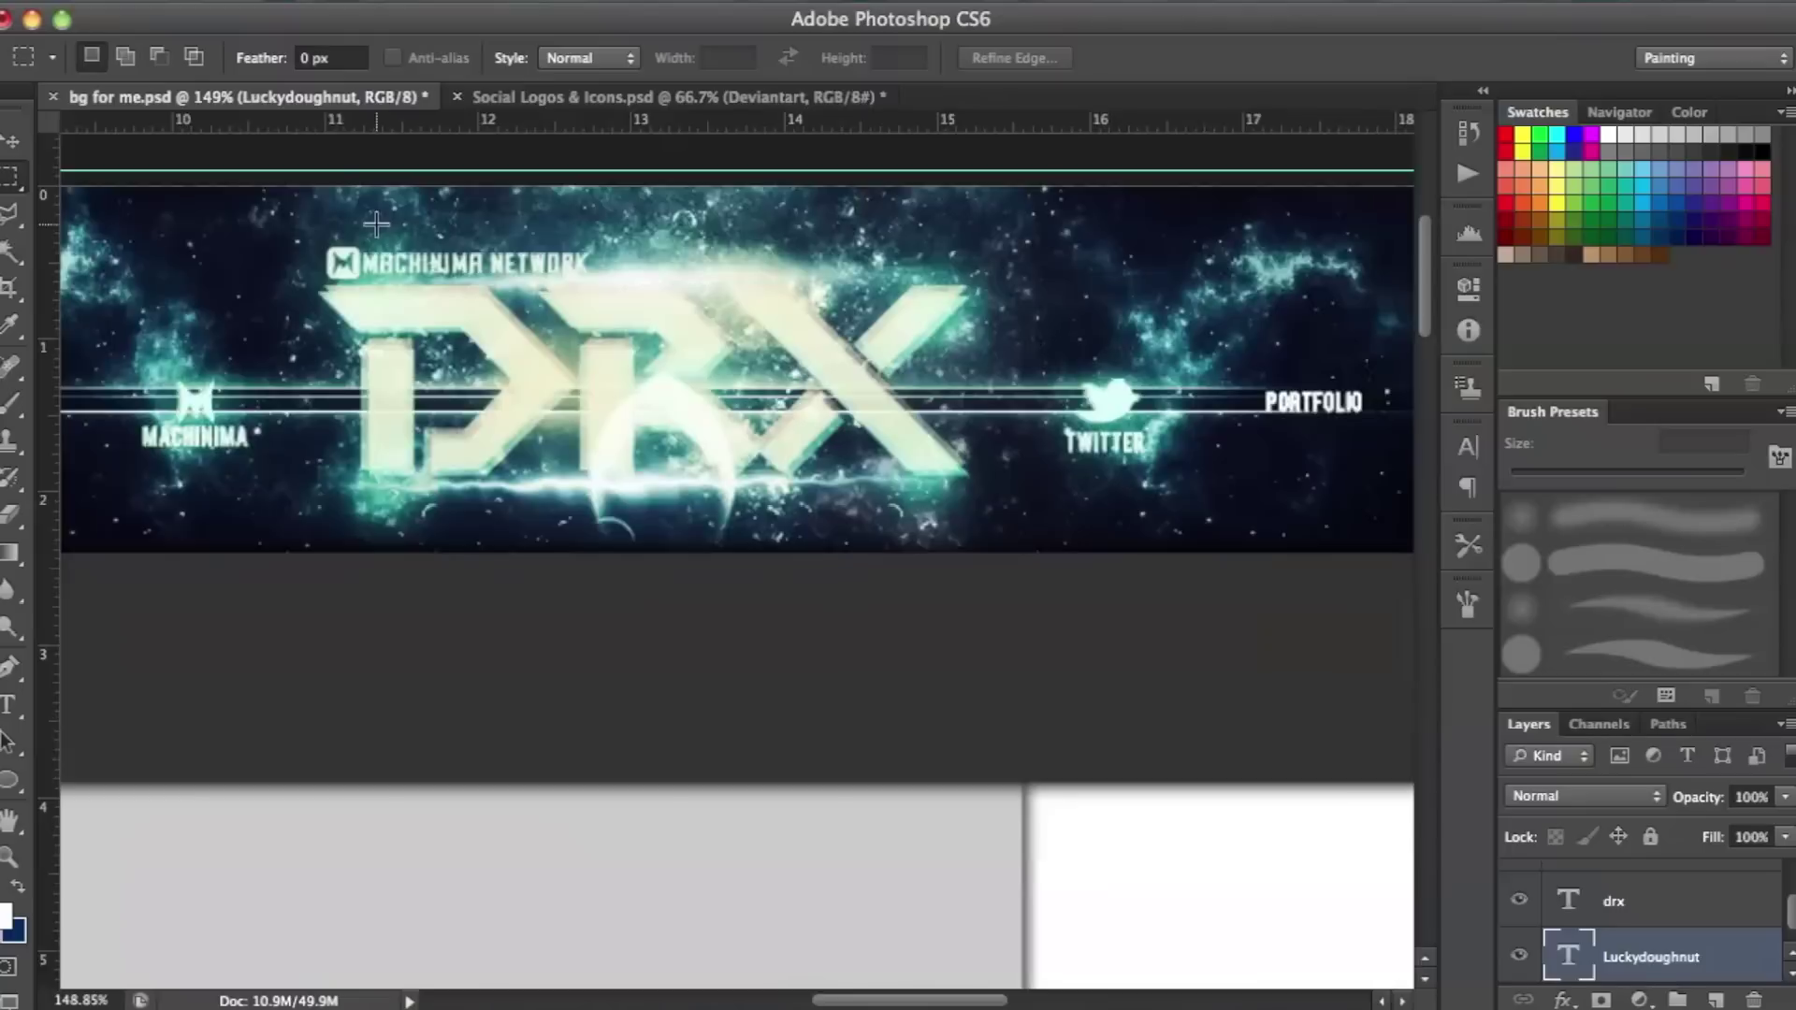
Brush a soft white glow around the outer text labels on Layer 15 at 78 px, undoing the last stroke.
{"action": "scroll", "coordinate": [732, 559], "scroll_direction": "right", "scroll_amount": 8}
{"action": "left_click", "coordinate": [10, 404]}
{"action": "scroll", "coordinate": [1723, 920], "scroll_direction": "up", "scroll_amount": 3}
{"action": "left_click", "coordinate": [1719, 924]}
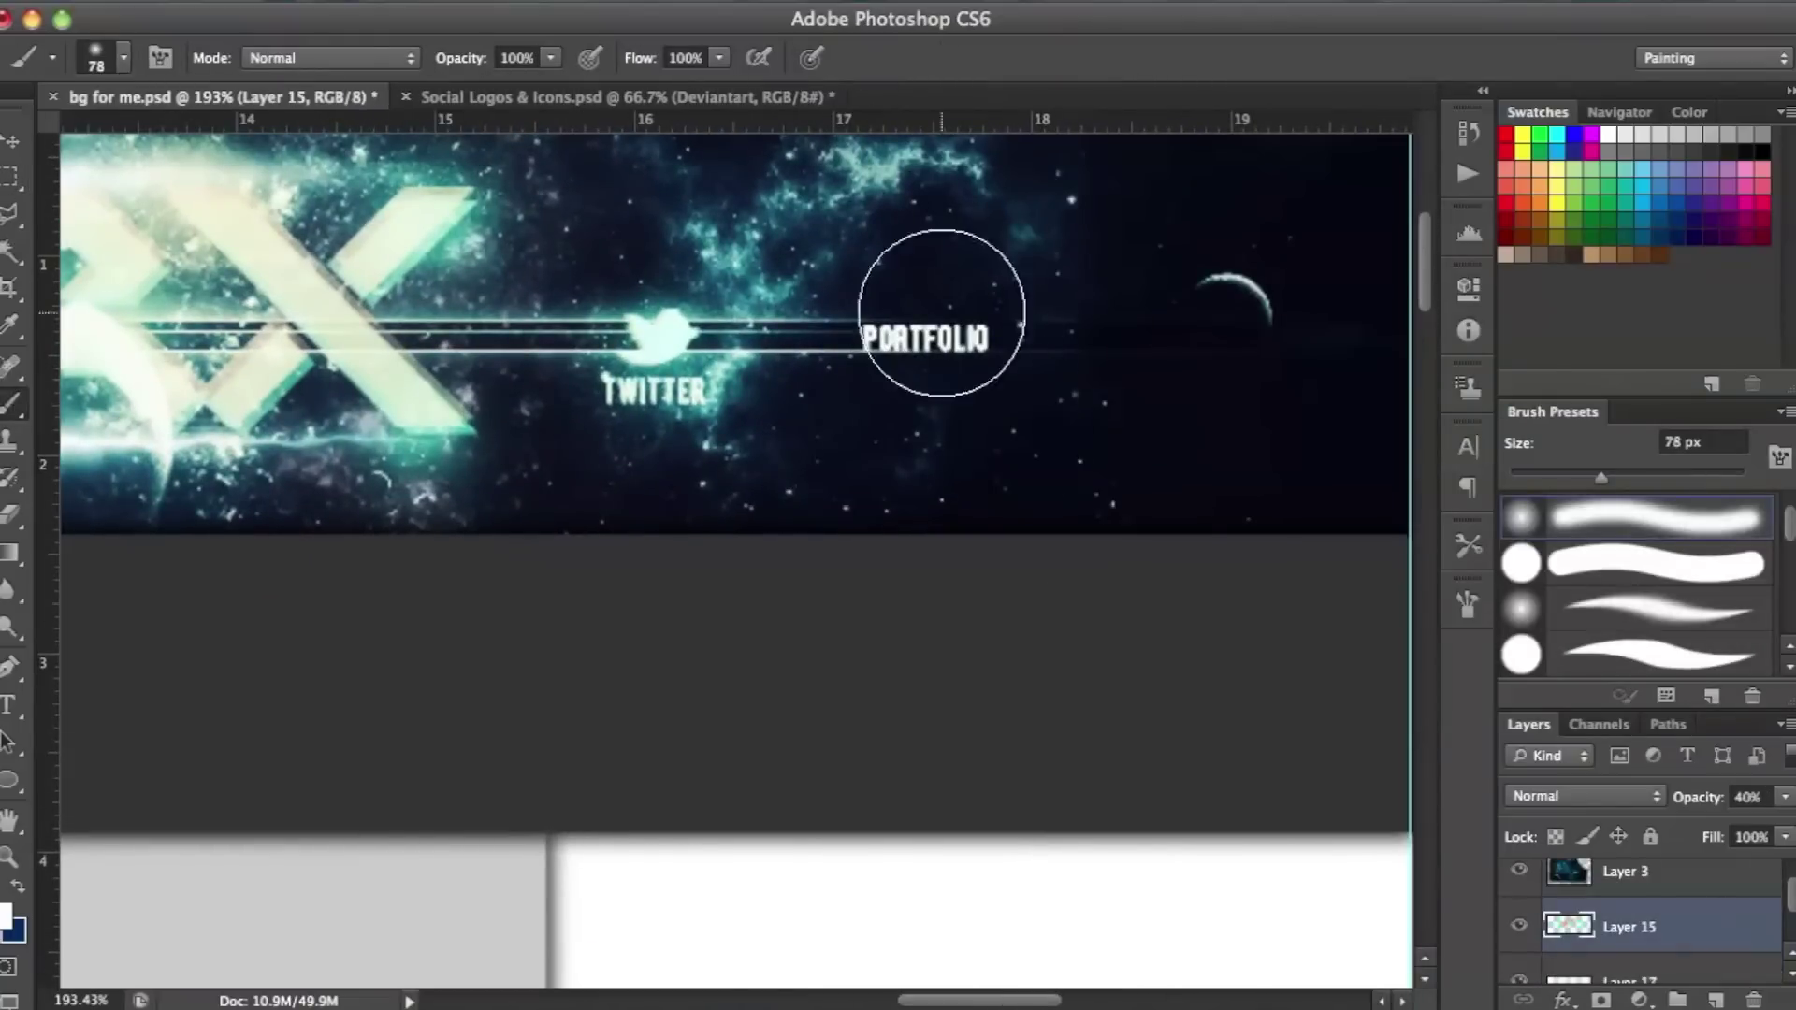
{"action": "scroll", "coordinate": [1142, 489], "scroll_direction": "left", "scroll_amount": 10}
{"action": "left_click_drag", "start_coordinate": [558, 289], "coordinate": [734, 285]}
{"action": "left_click", "coordinate": [265, 3]}
{"action": "left_click", "coordinate": [308, 75]}
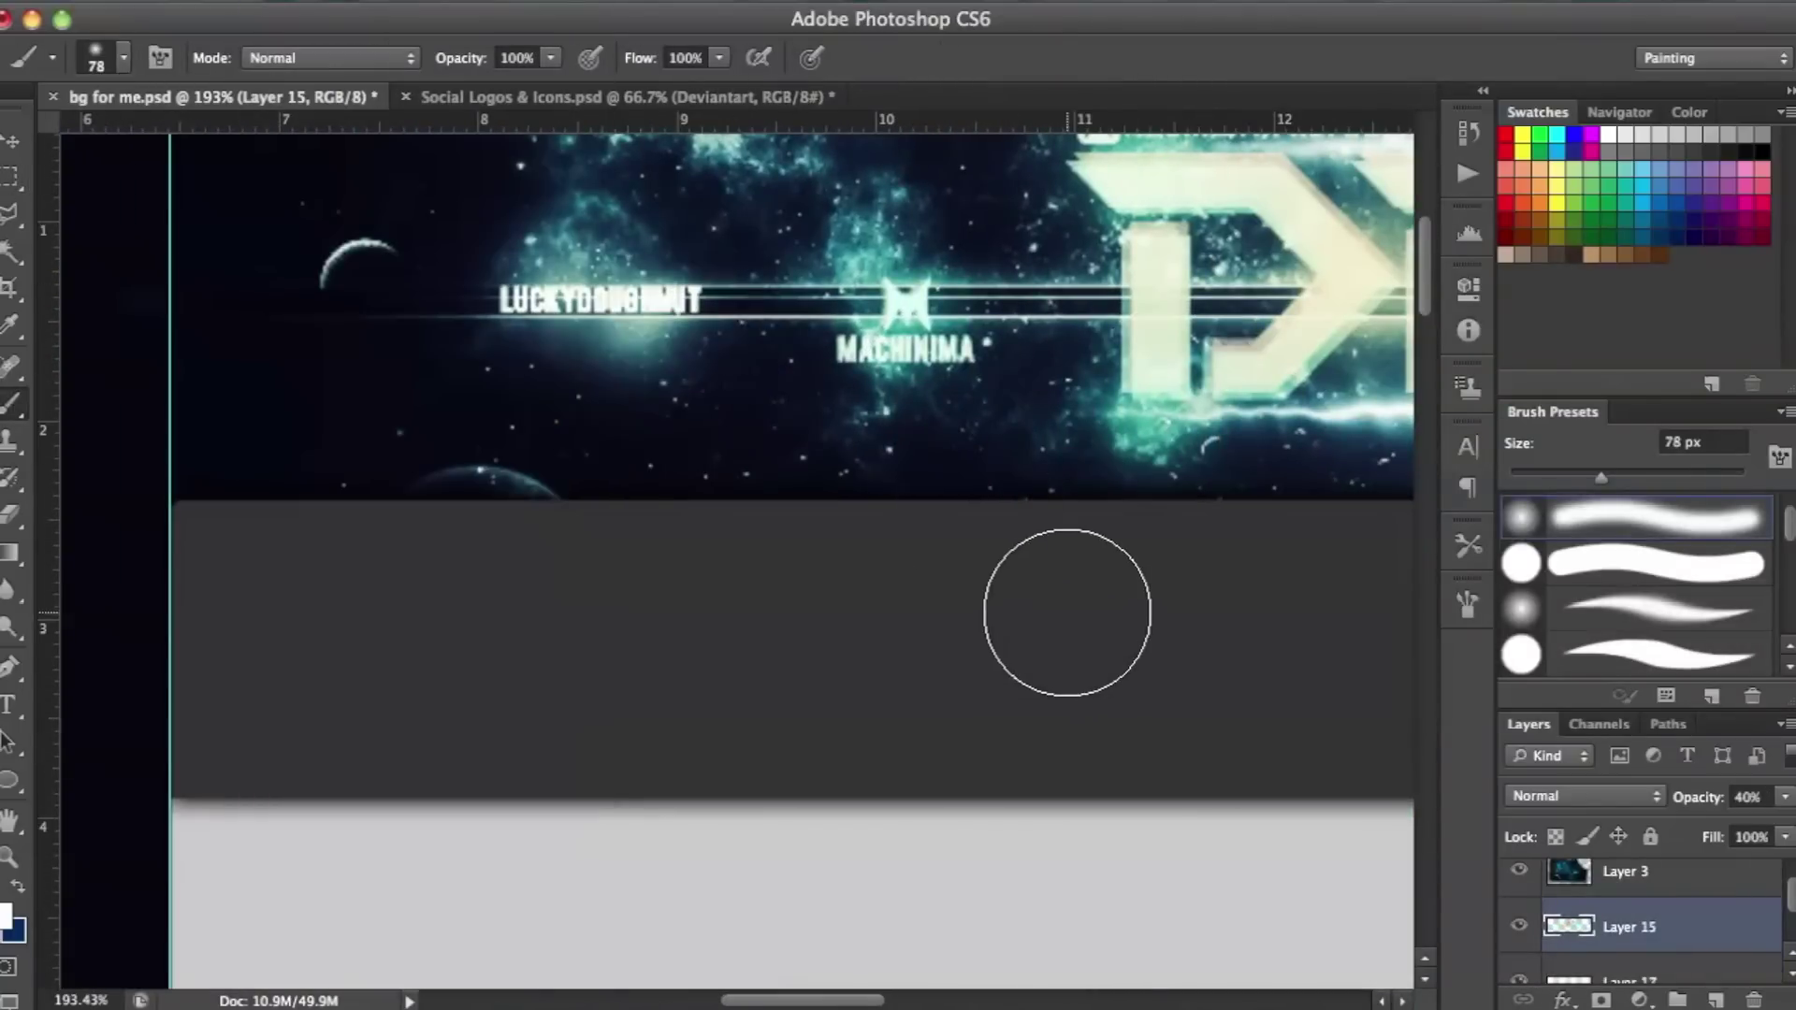
Save a copy of the finished banner in PNG format.
{"action": "scroll", "coordinate": [456, 323], "scroll_direction": "down", "scroll_amount": 3}
{"action": "scroll", "coordinate": [455, 323], "scroll_direction": "down", "scroll_amount": 2}
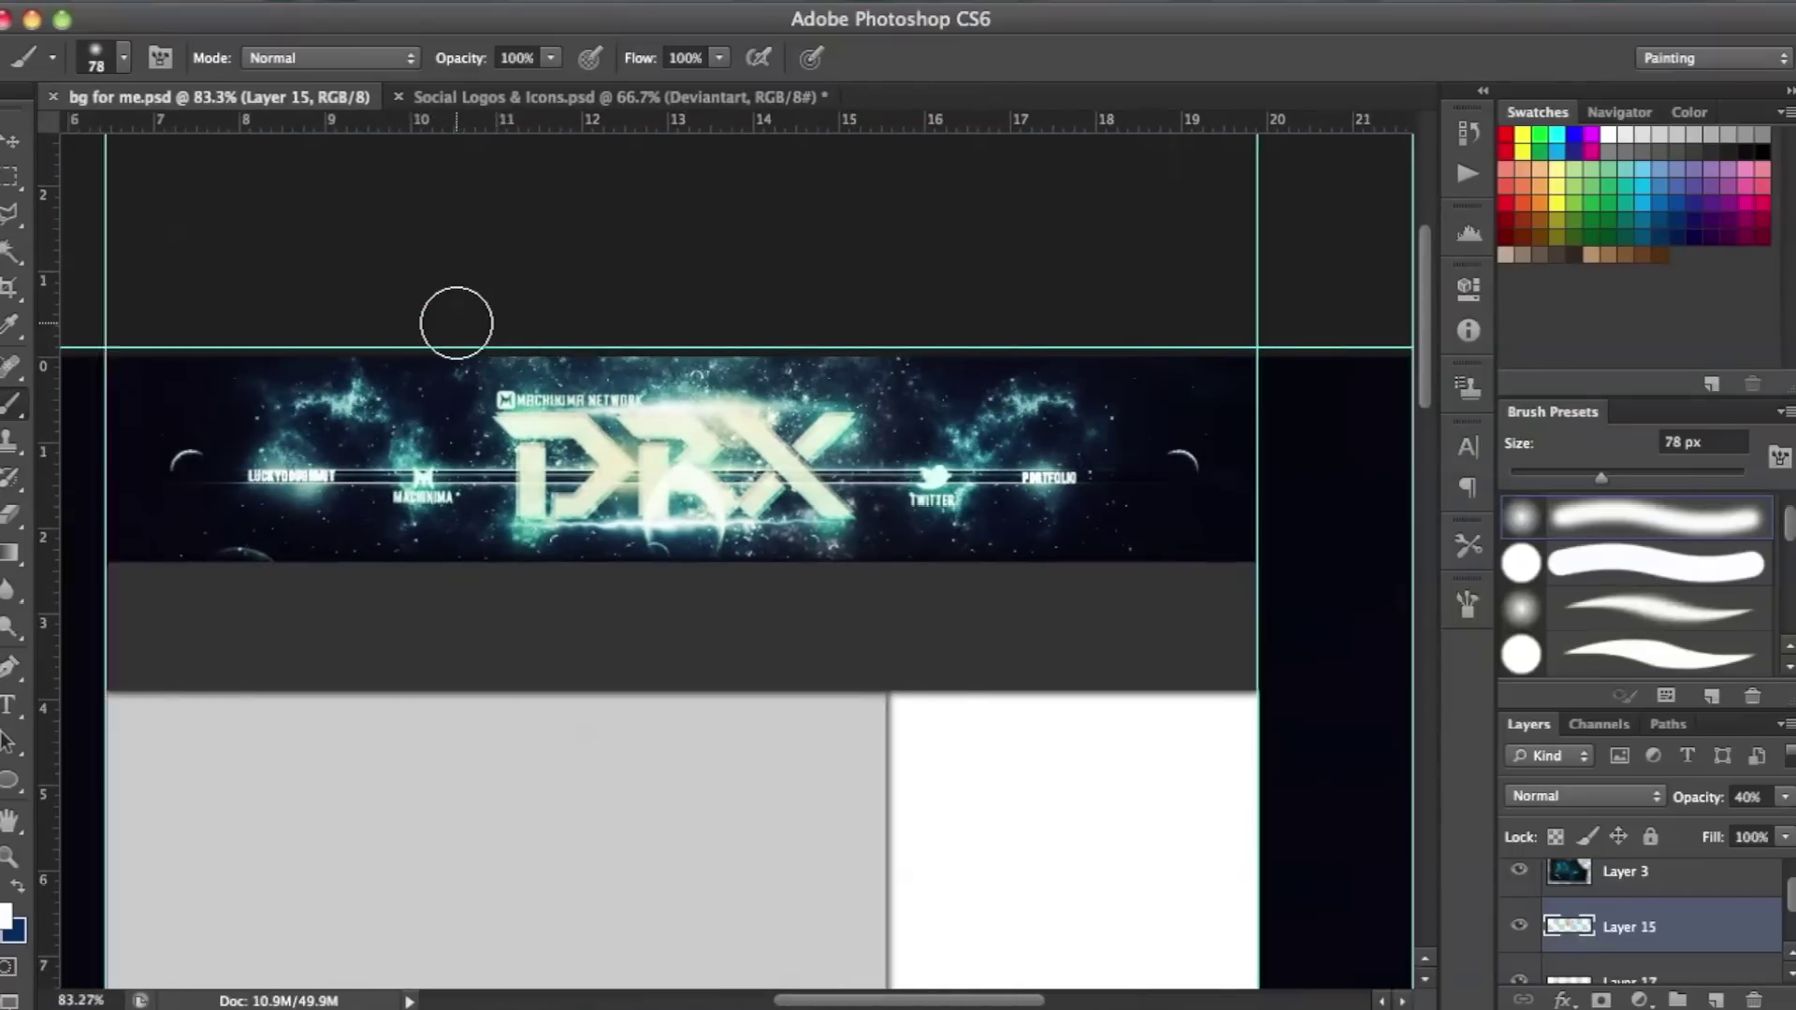
{"action": "left_click", "coordinate": [11, 180]}
{"action": "left_click", "coordinate": [203, 7]}
{"action": "left_click", "coordinate": [259, 291]}
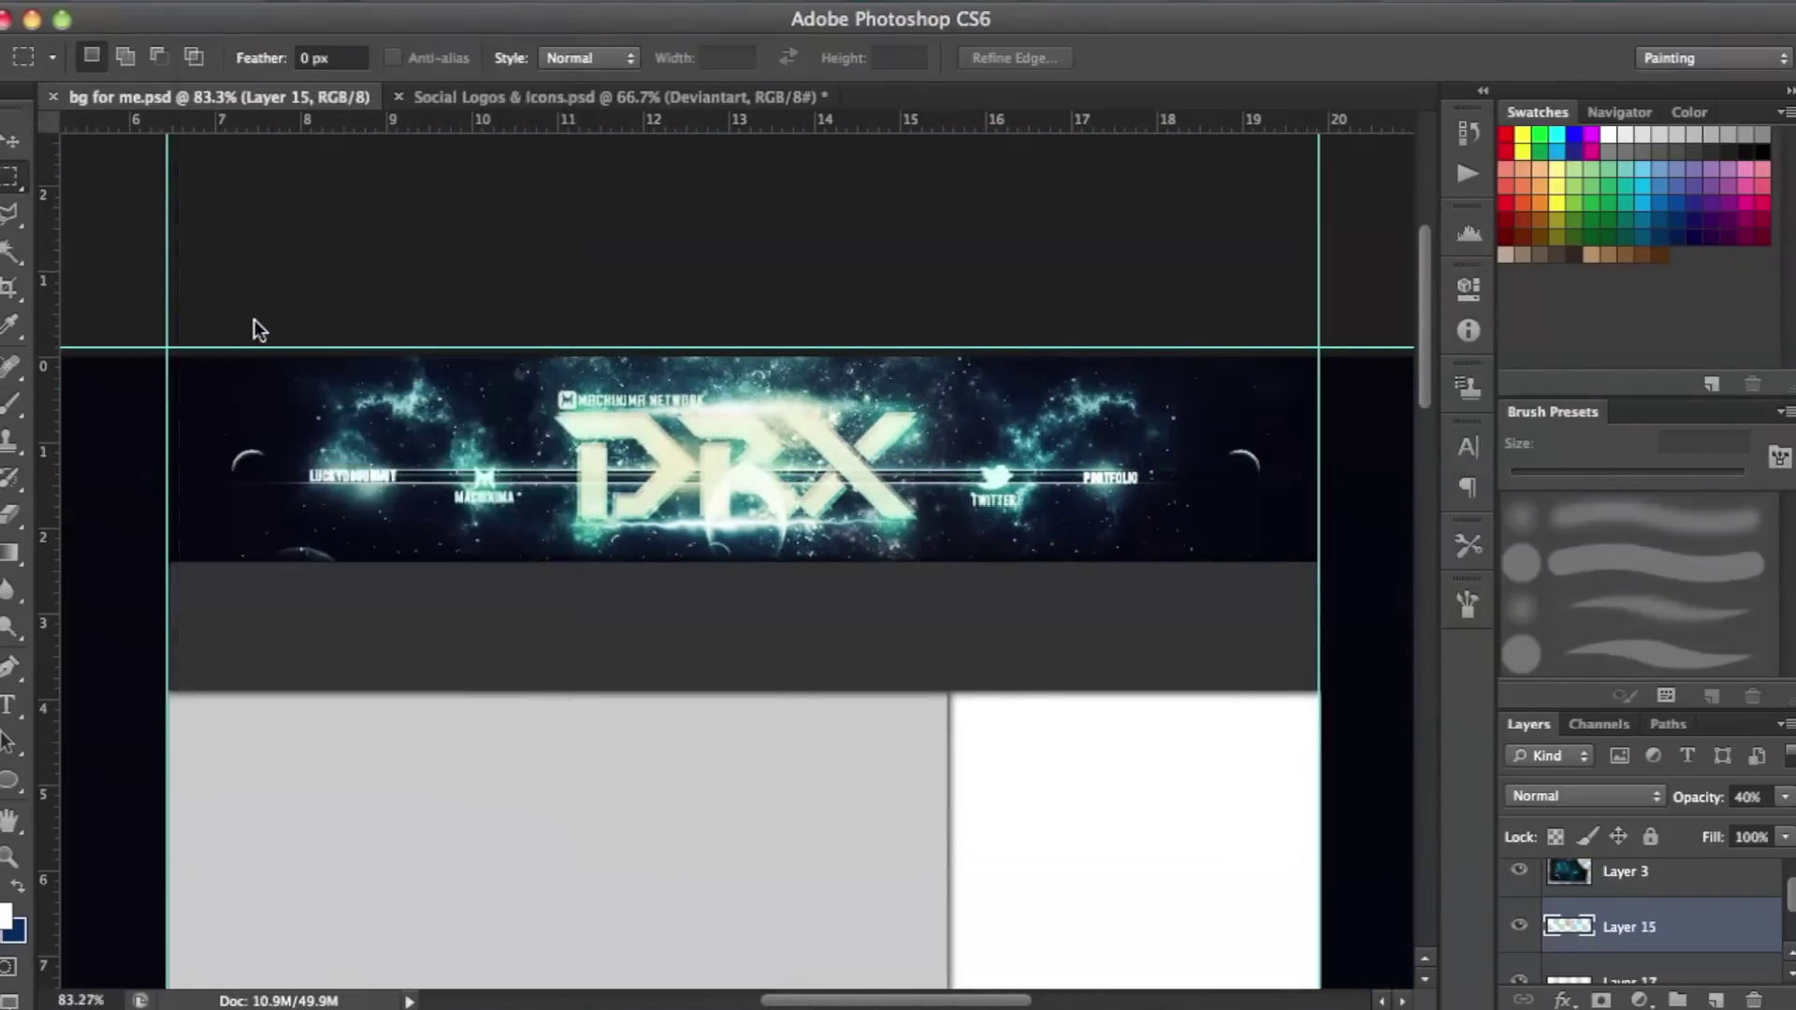
{"action": "left_click", "coordinate": [805, 467]}
{"action": "left_click", "coordinate": [804, 945]}
{"action": "left_click", "coordinate": [1176, 748]}
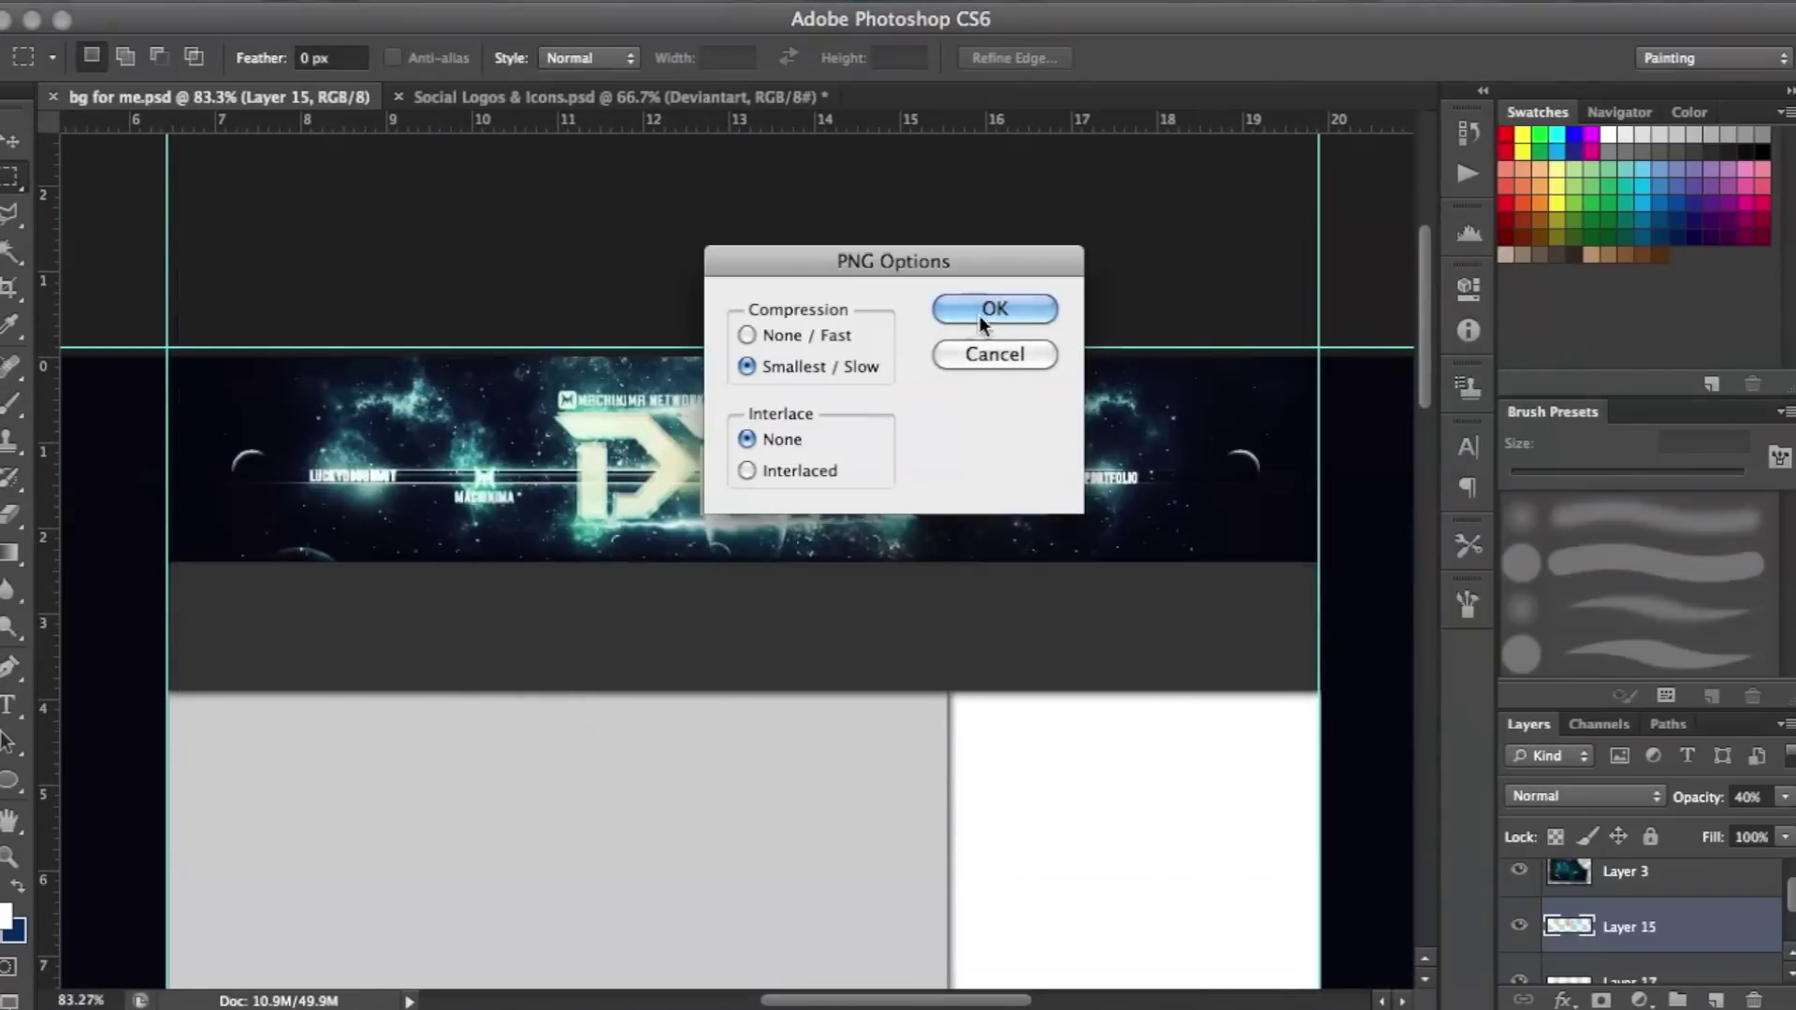